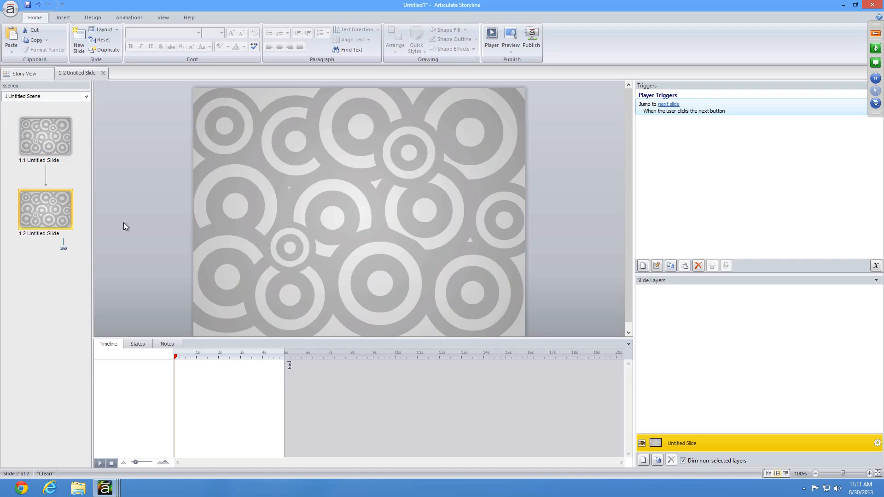
# Delete slide 1.2, then switch to the Visuals - Tips presentation and advance it by one slide
pyautogui.rightClick(48, 207)
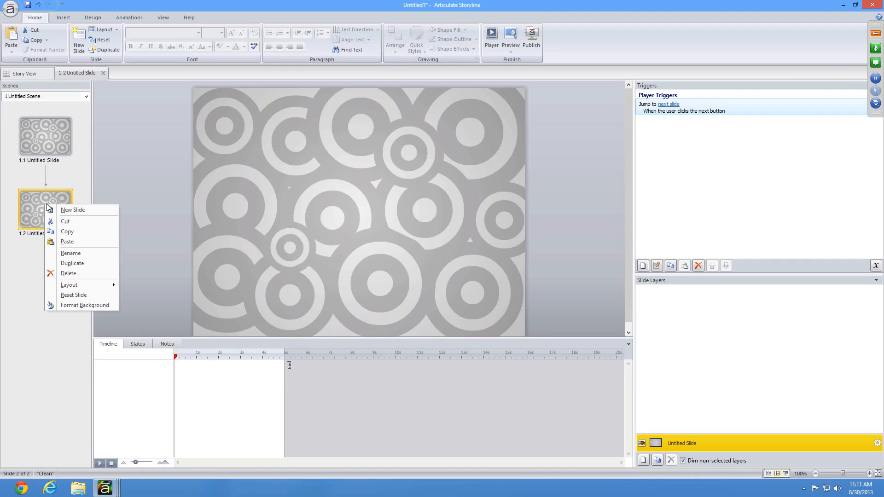
pyautogui.click(68, 273)
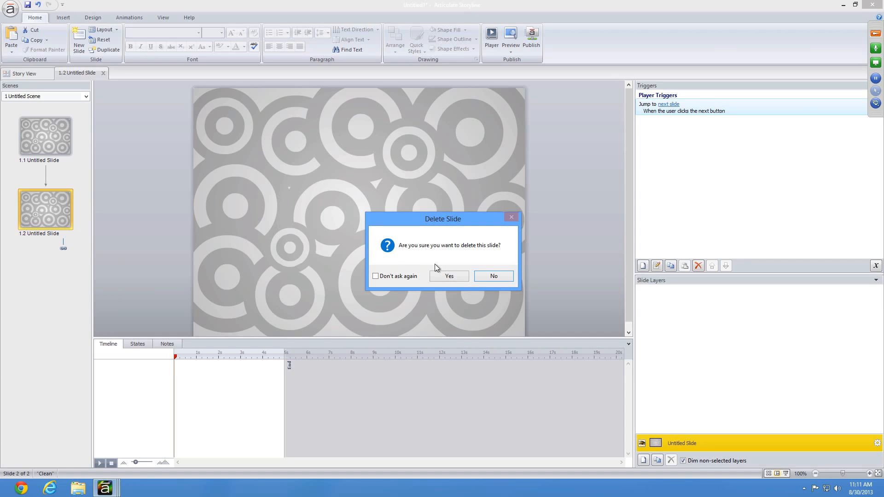
pyautogui.press('Return')
pyautogui.press('super+Tab')
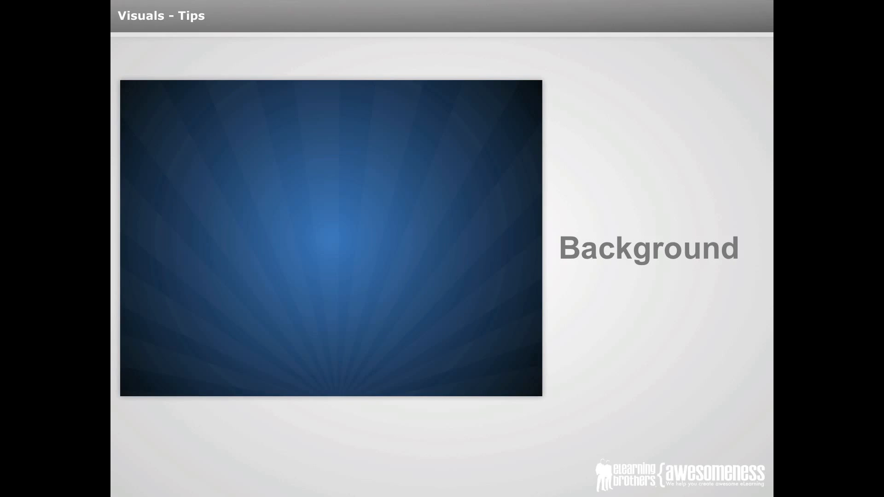
pyautogui.press('Right')
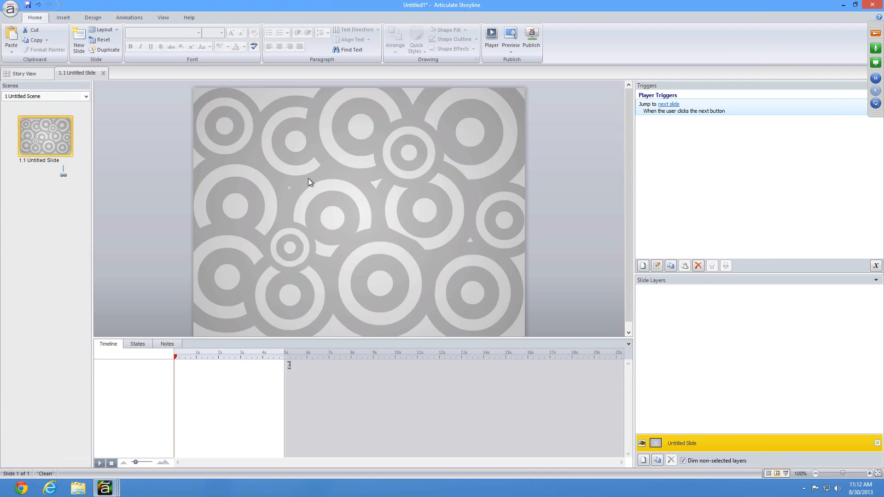
# Insert a rectangular button about 272 px wide and 72 px high and move it to the slide's left side, around mid-height
pyautogui.click(63, 18)
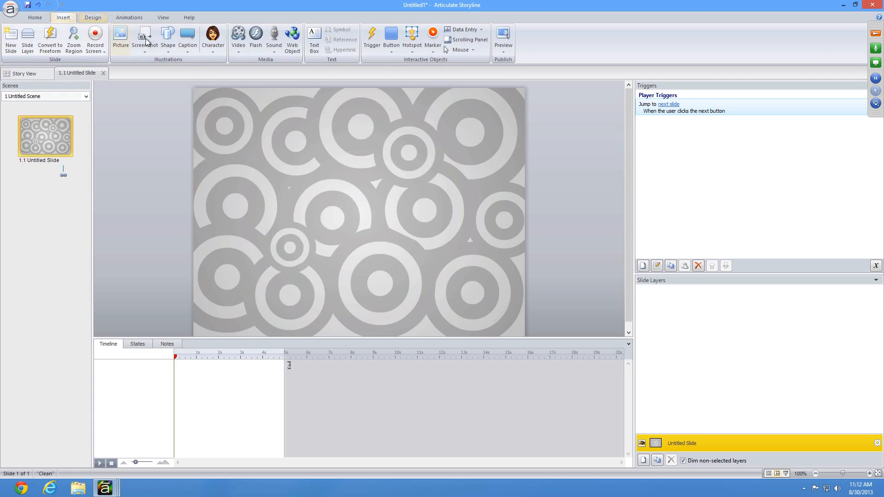
pyautogui.click(172, 48)
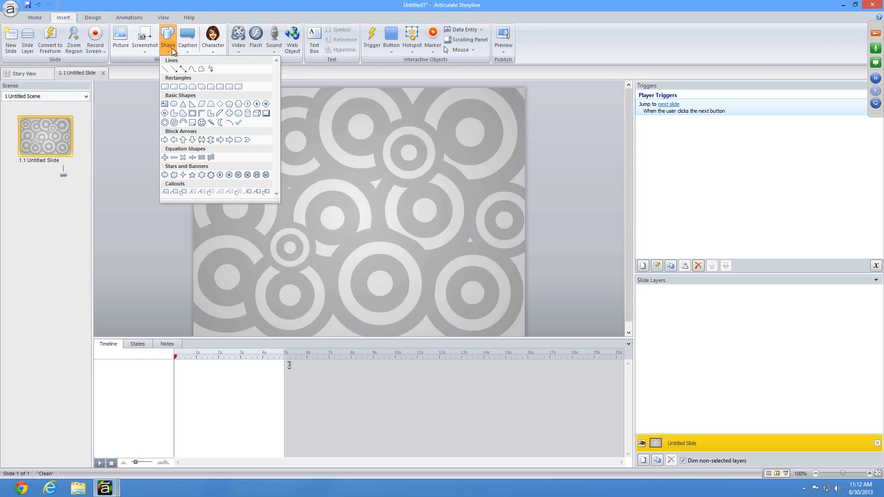
pyautogui.click(389, 41)
pyautogui.click(392, 50)
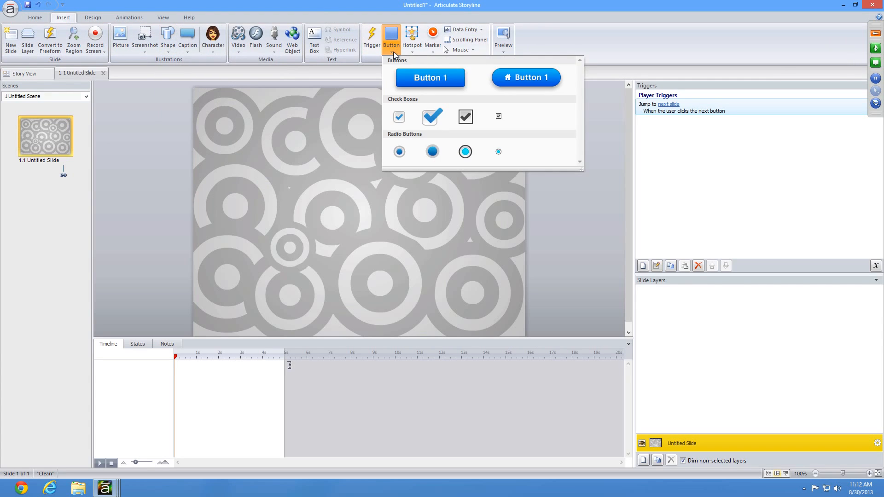
pyautogui.click(411, 75)
pyautogui.moveTo(266, 138)
pyautogui.mouseDown()
pyautogui.moveTo(355, 180)
pyautogui.moveTo(393, 171)
pyautogui.moveTo(406, 231)
pyautogui.moveTo(397, 261)
pyautogui.mouseUp()
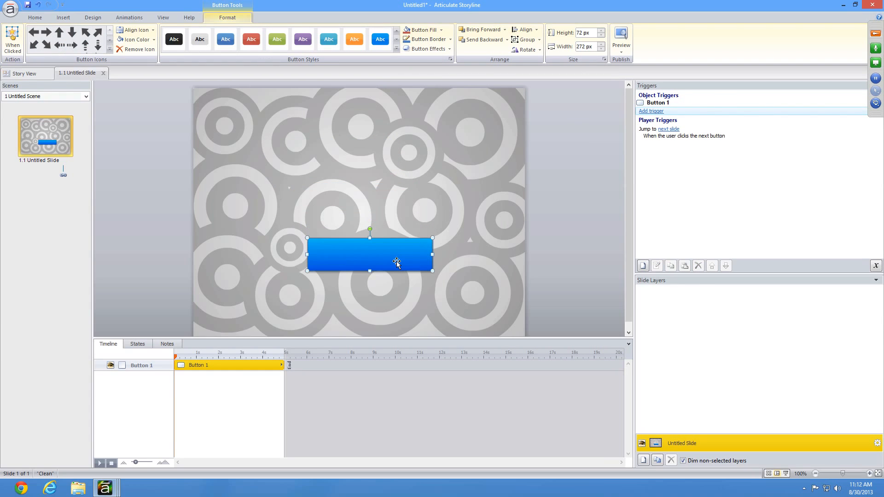
pyautogui.click(559, 231)
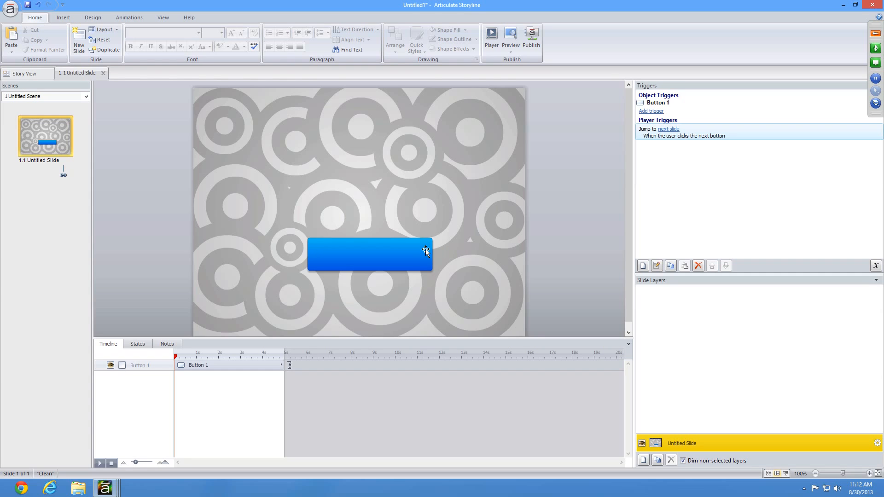
pyautogui.click(425, 249)
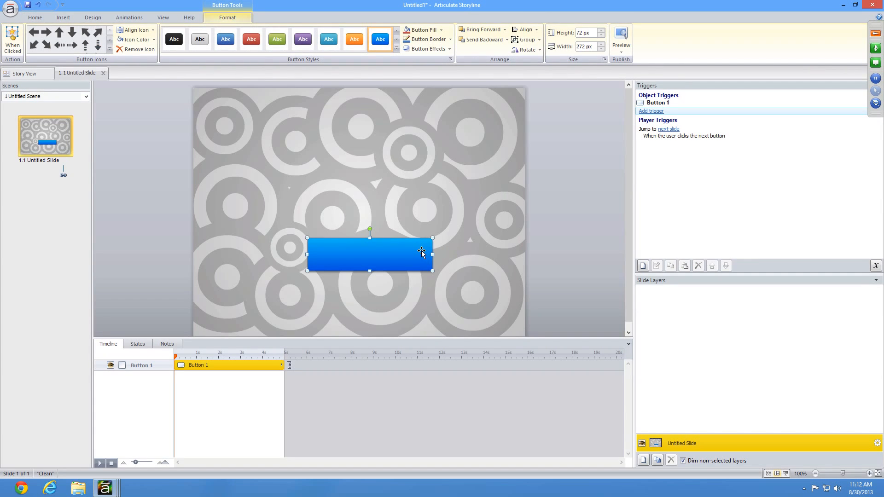
pyautogui.moveTo(418, 261); pyautogui.dragTo(312, 210)
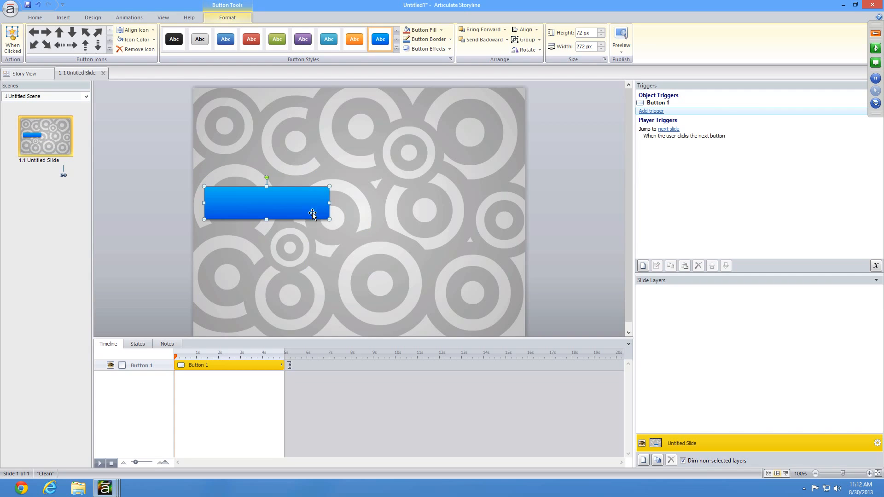
# Draw a rectangle shape about 248 px by 64 px on the slide's right half and move it level with the button
pyautogui.click(63, 18)
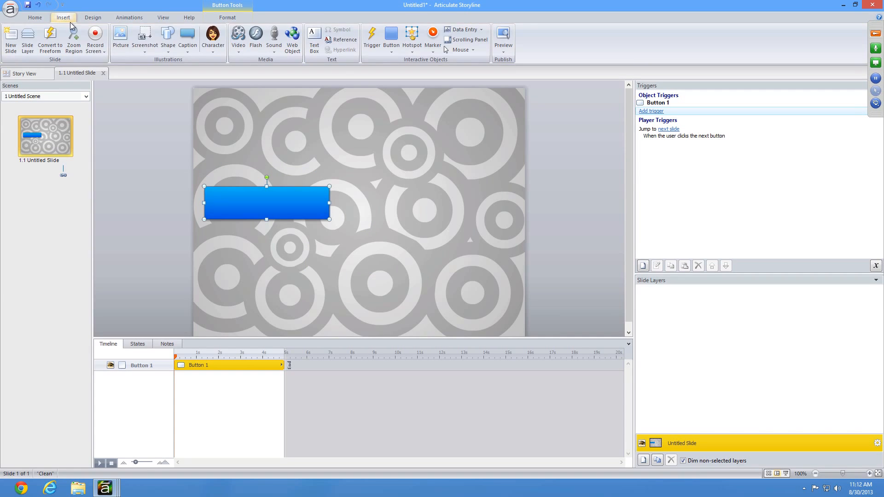
pyautogui.click(169, 48)
pyautogui.click(172, 88)
pyautogui.click(168, 48)
pyautogui.click(167, 90)
pyautogui.moveTo(362, 256); pyautogui.dragTo(477, 286)
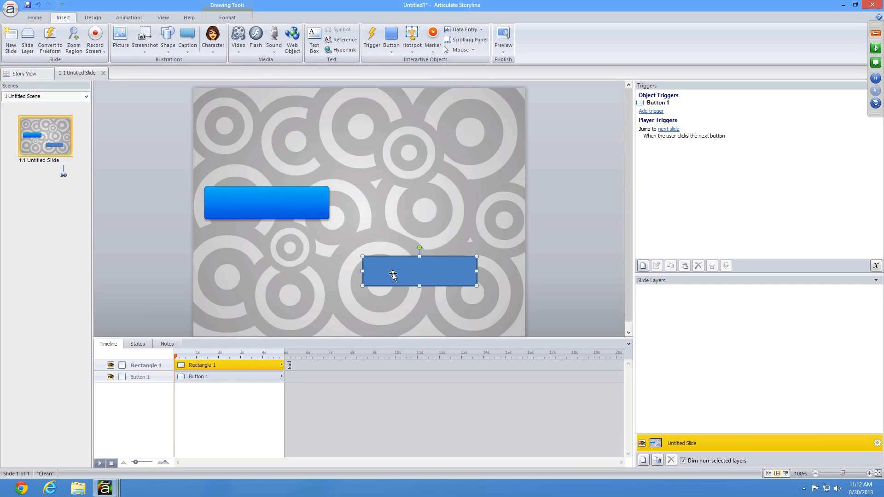
pyautogui.moveTo(393, 272); pyautogui.dragTo(393, 204)
# Copy the blue button's formatting onto the rectangle with the Format Painter
pyautogui.click(312, 200)
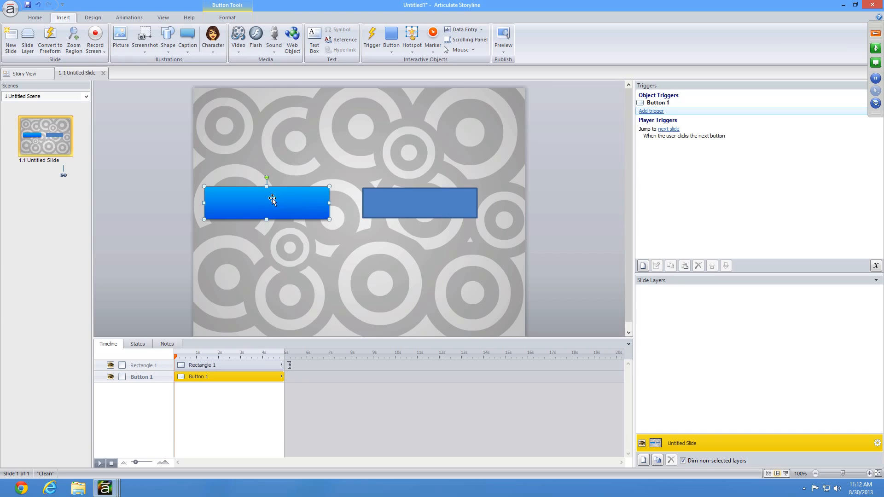
pyautogui.click(41, 18)
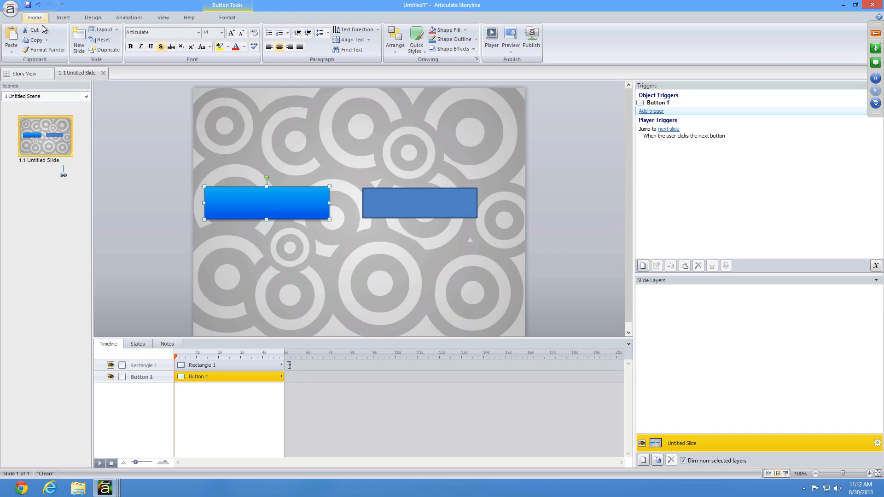
pyautogui.click(55, 49)
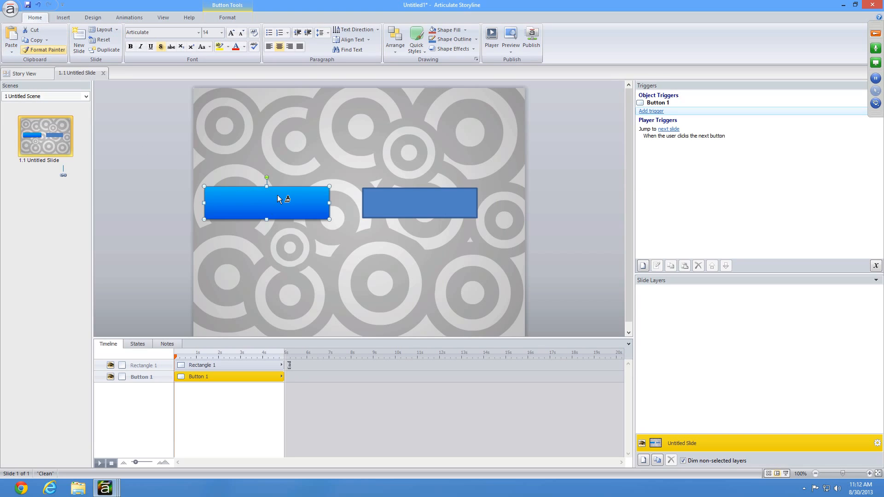
pyautogui.click(421, 203)
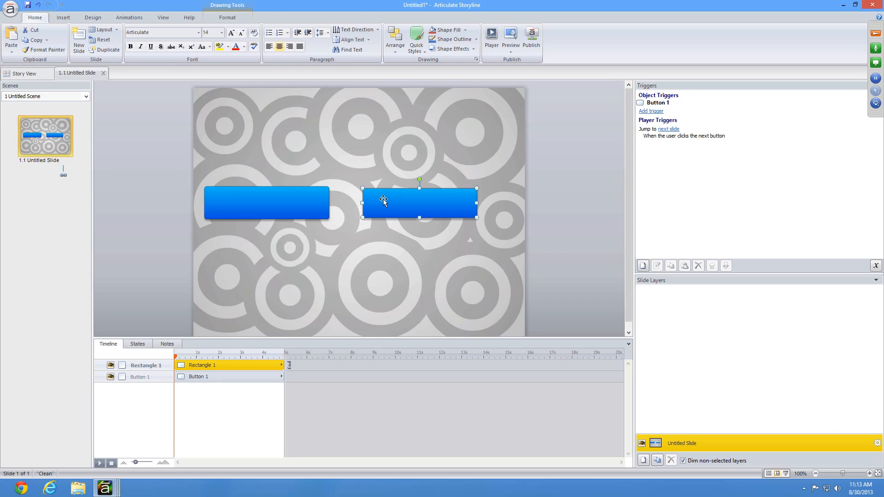
pyautogui.click(542, 185)
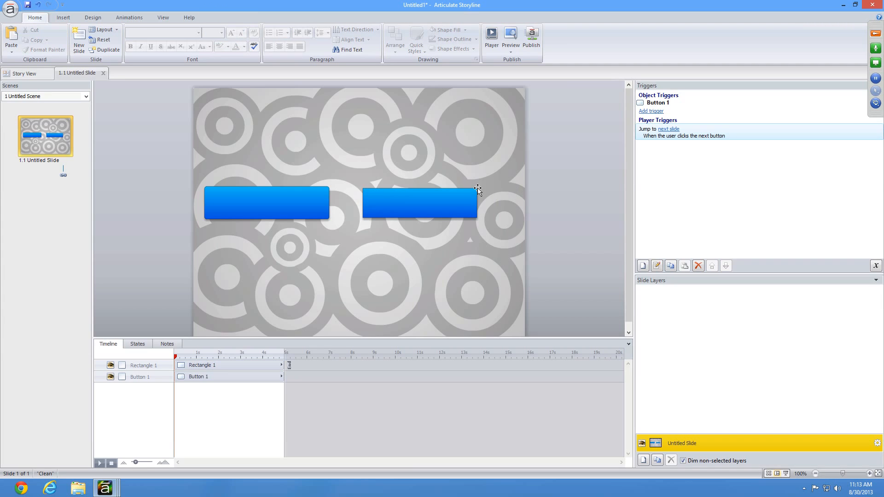
pyautogui.click(259, 206)
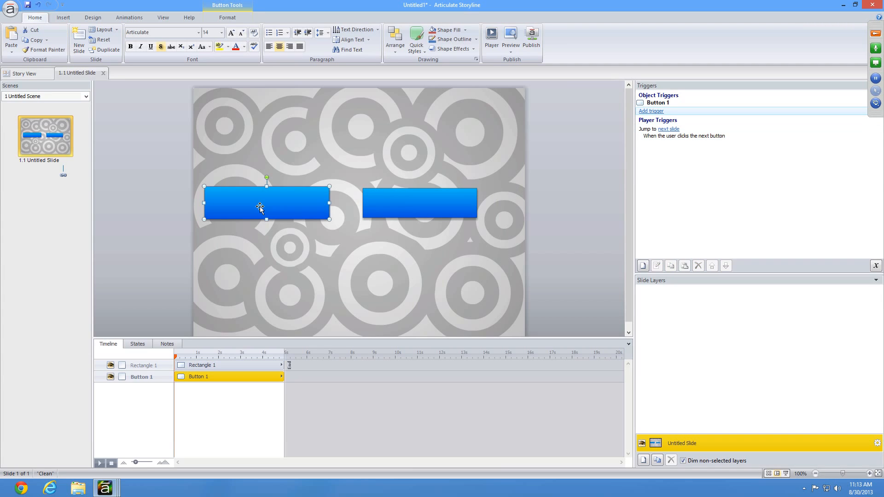
pyautogui.click(68, 18)
pyautogui.click(391, 37)
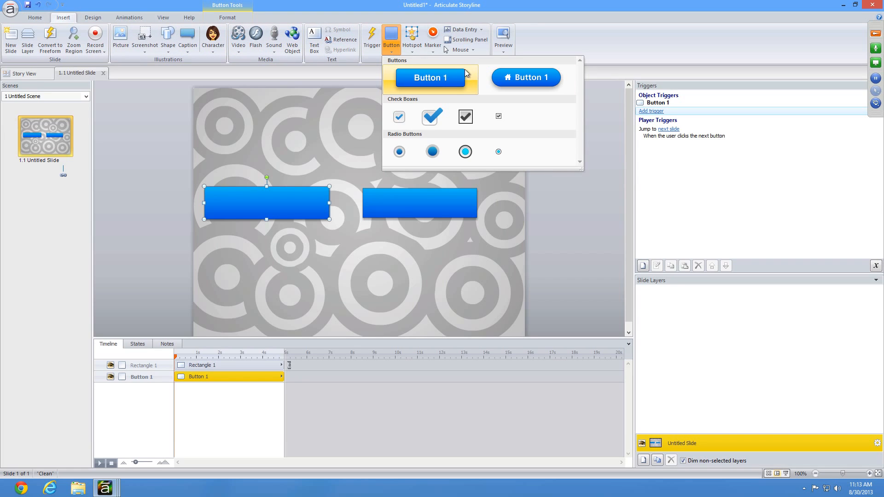
pyautogui.click(574, 177)
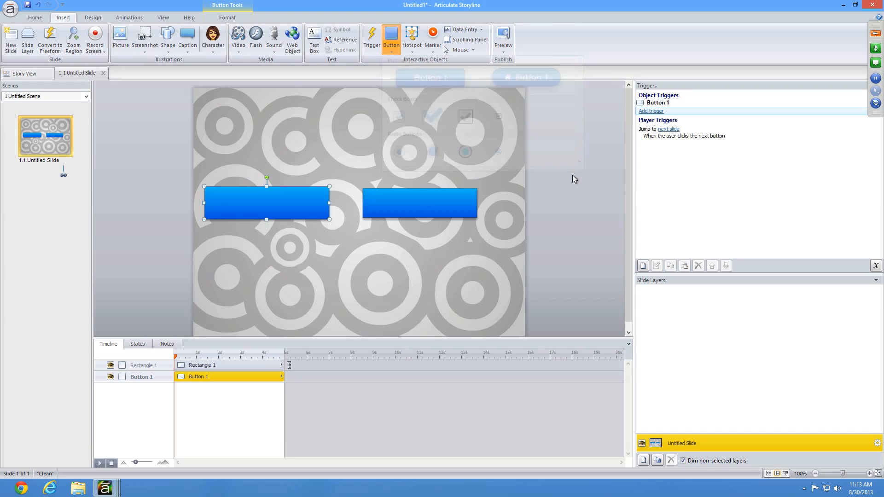
# Move the rectangle to the middle of the slide and delete the button beside it
pyautogui.click(417, 204)
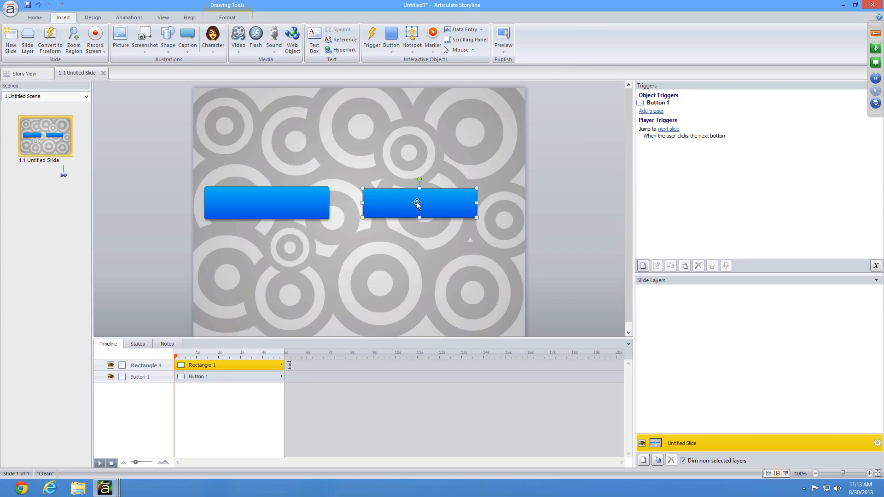
pyautogui.moveTo(391, 205); pyautogui.dragTo(354, 229)
pyautogui.click(314, 208)
pyautogui.press('Delete')
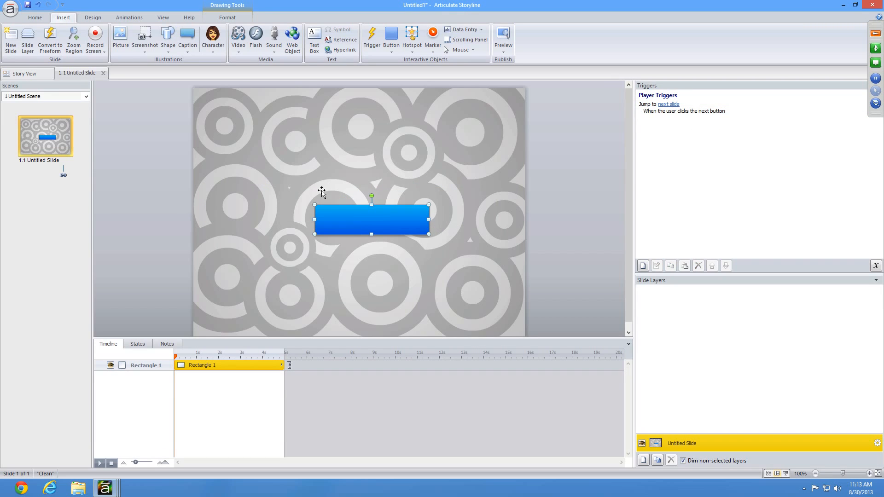
# Open the rectangle's Format Shape settings and set its solid fill to red
pyautogui.click(241, 17)
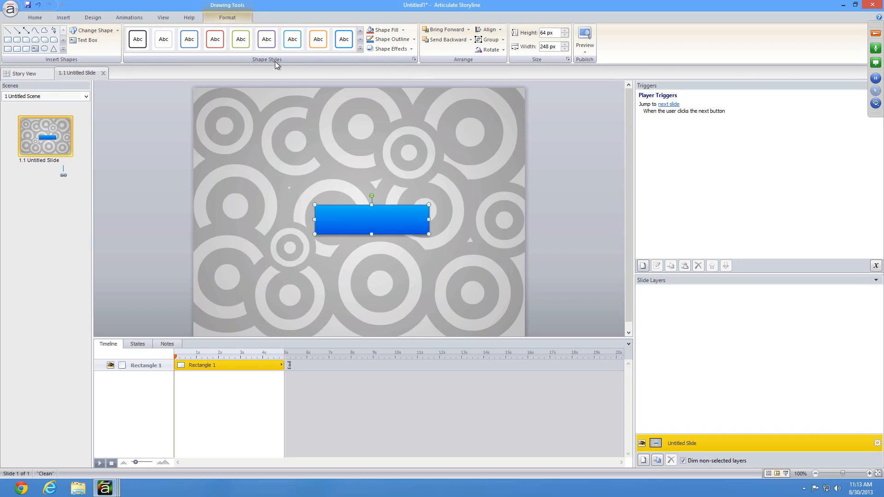
pyautogui.click(414, 59)
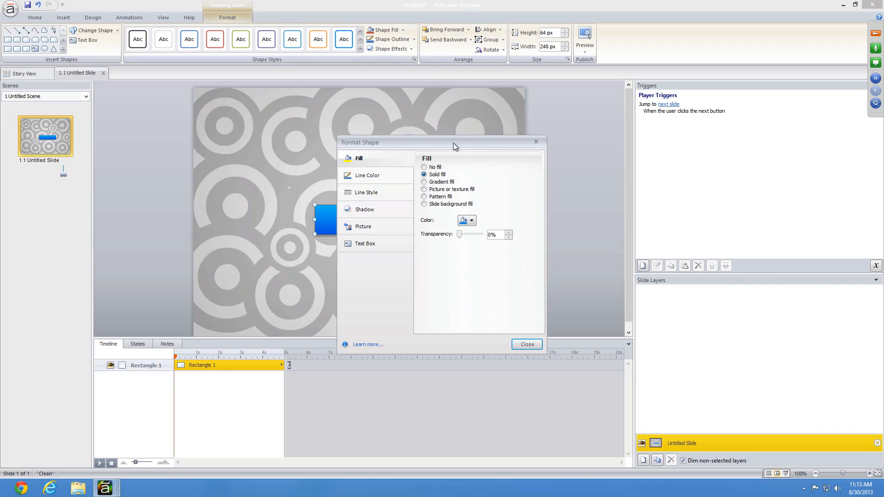
pyautogui.moveTo(454, 144); pyautogui.dragTo(199, 123)
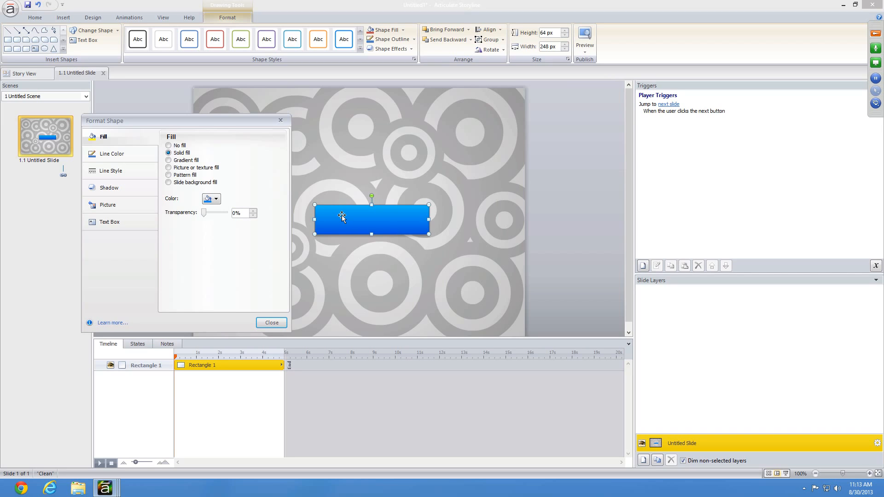
pyautogui.click(211, 199)
pyautogui.click(246, 218)
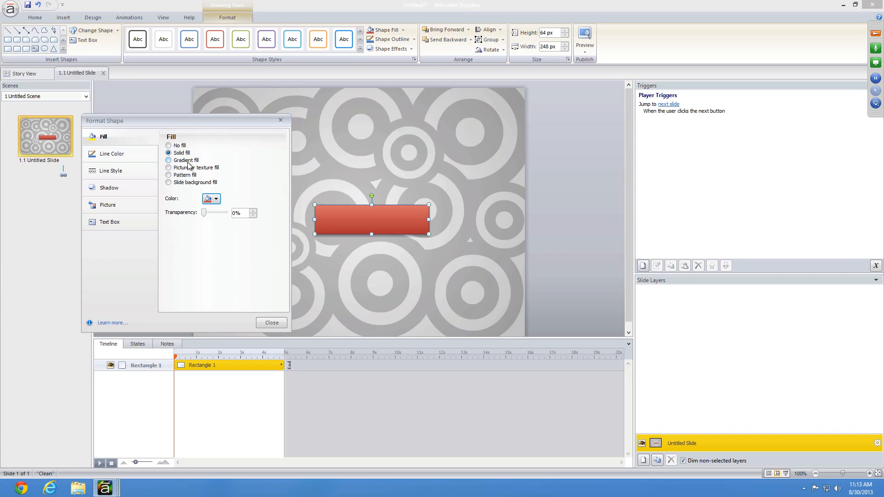
# Switch the rectangle to a gradient fill, try the Radial type and set the type back to Linear
pyautogui.click(169, 161)
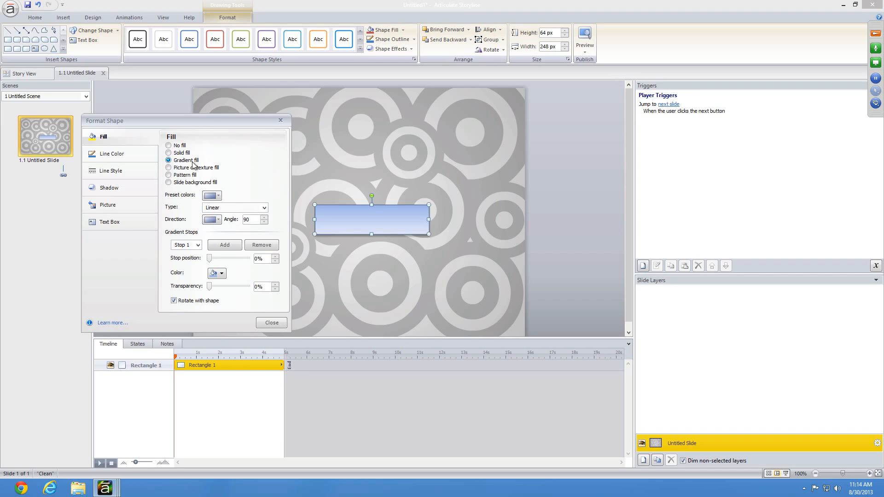
pyautogui.click(237, 210)
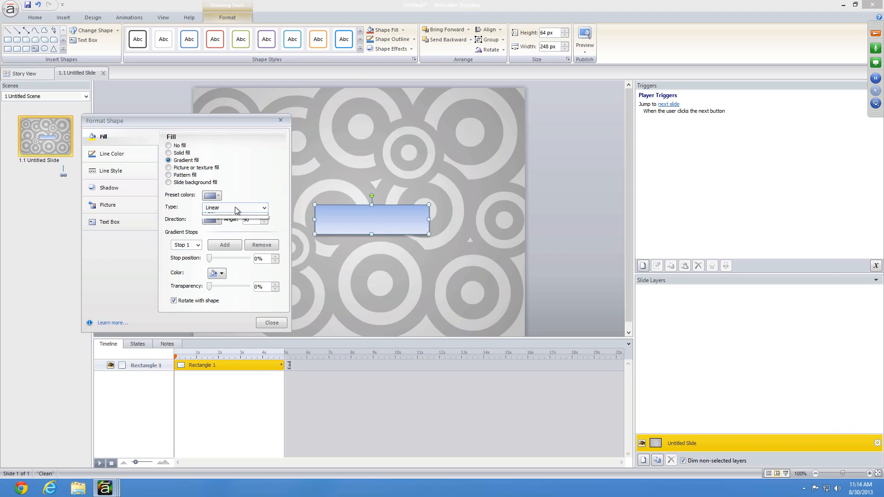
pyautogui.click(233, 224)
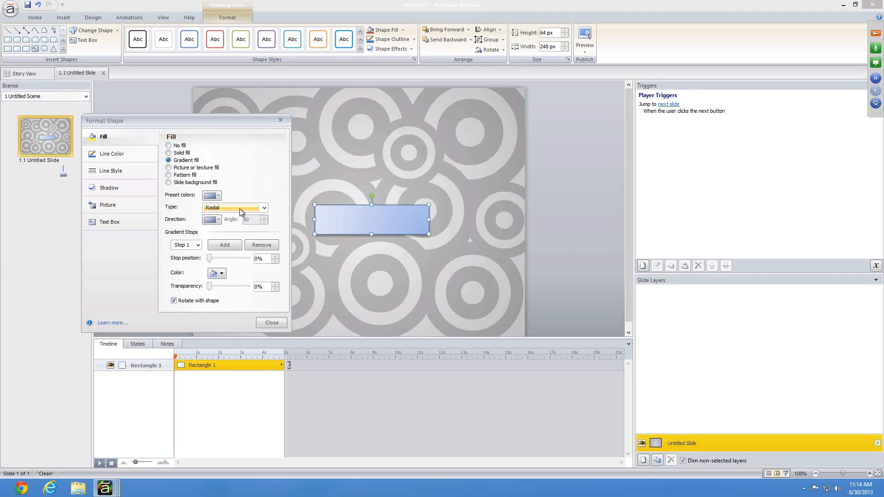
pyautogui.click(239, 209)
pyautogui.click(234, 216)
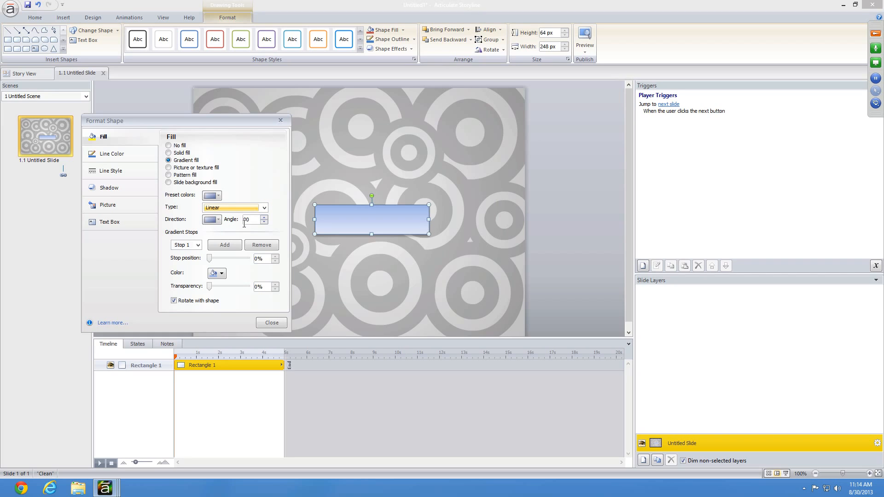
# Remove Stop 2, the middle stop at 50%, from the rectangle's gradient
pyautogui.click(198, 246)
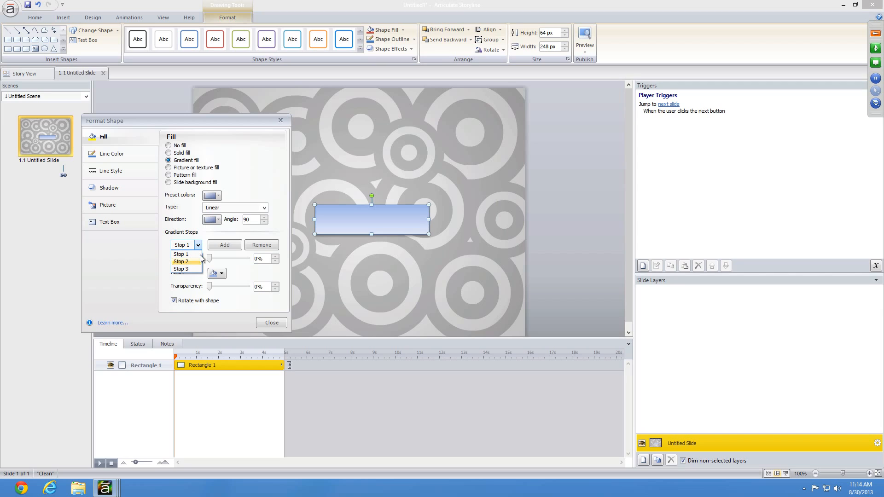
pyautogui.click(199, 259)
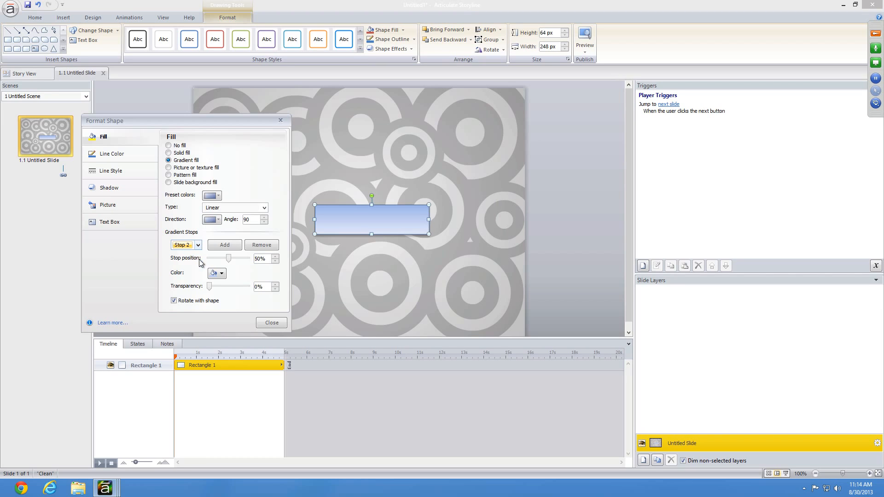
pyautogui.click(256, 245)
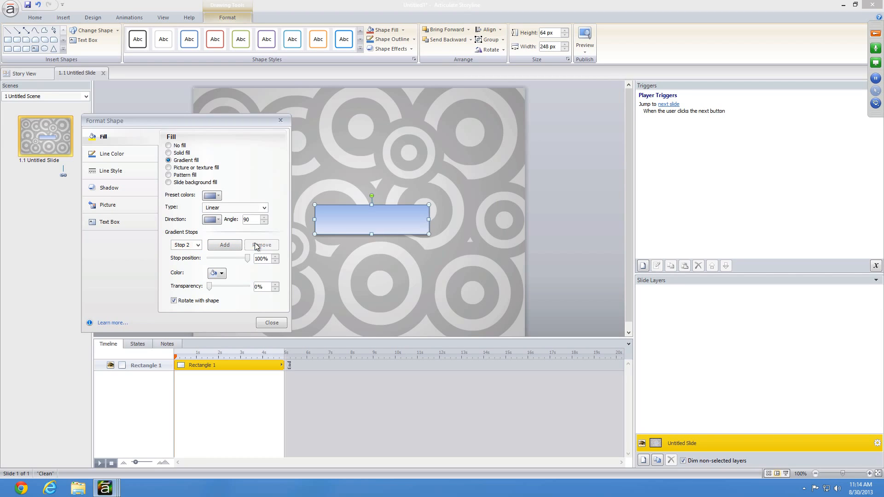
# Set the colour of the gradient's Stop 1 to a light blue theme colour
pyautogui.click(198, 245)
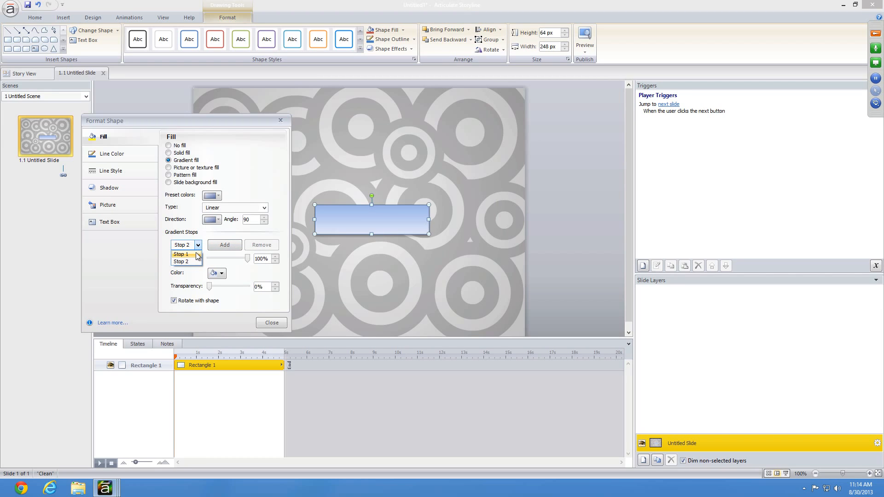
pyautogui.click(197, 255)
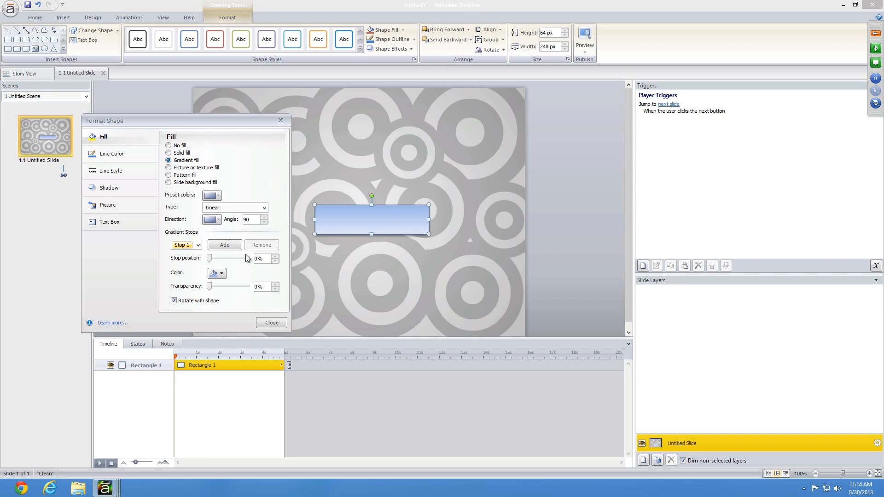
pyautogui.click(216, 273)
pyautogui.click(236, 306)
# Set the gradient's Stop 2 colour to dark navy blue and shift the rectangle slightly right and up
pyautogui.click(186, 247)
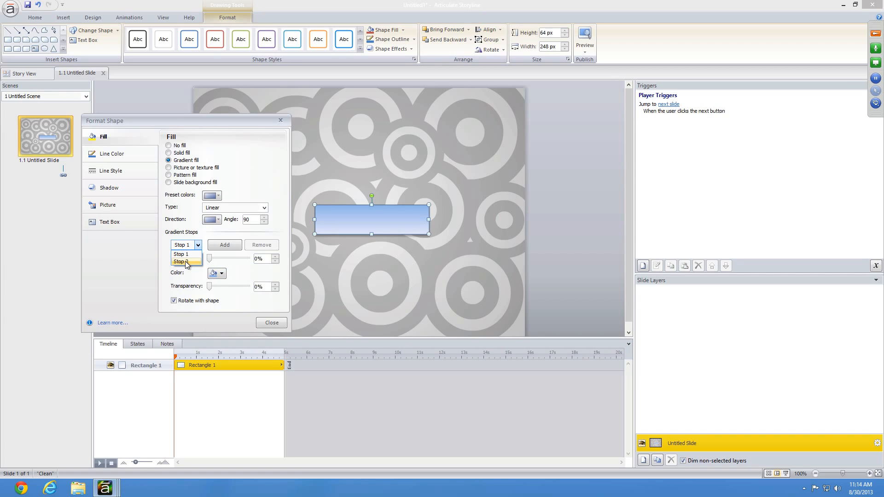
pyautogui.click(181, 261)
pyautogui.click(216, 273)
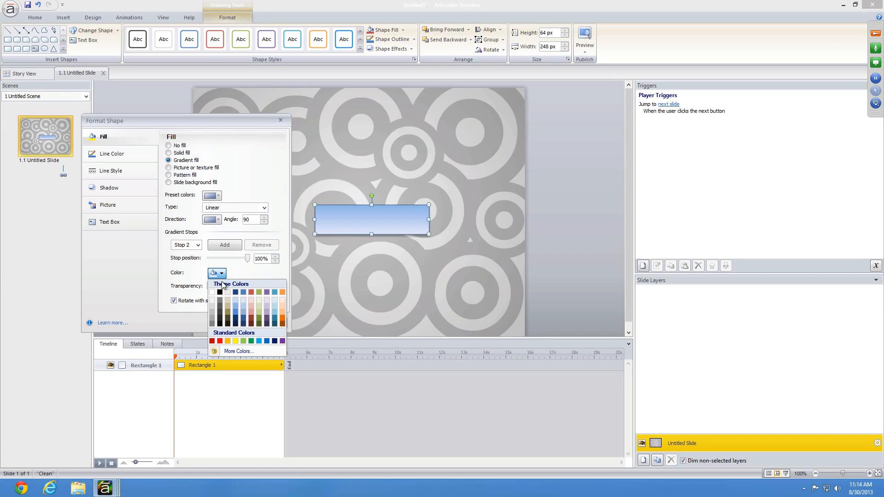
pyautogui.click(234, 317)
pyautogui.moveTo(380, 216); pyautogui.dragTo(399, 217)
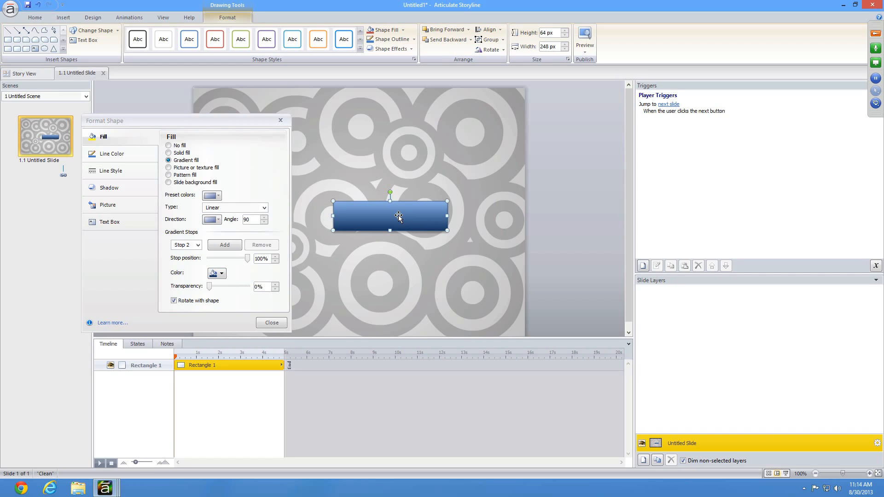
# Set the position of both gradient stops, Stop 2 and Stop 1, to 50%
pyautogui.click(269, 259)
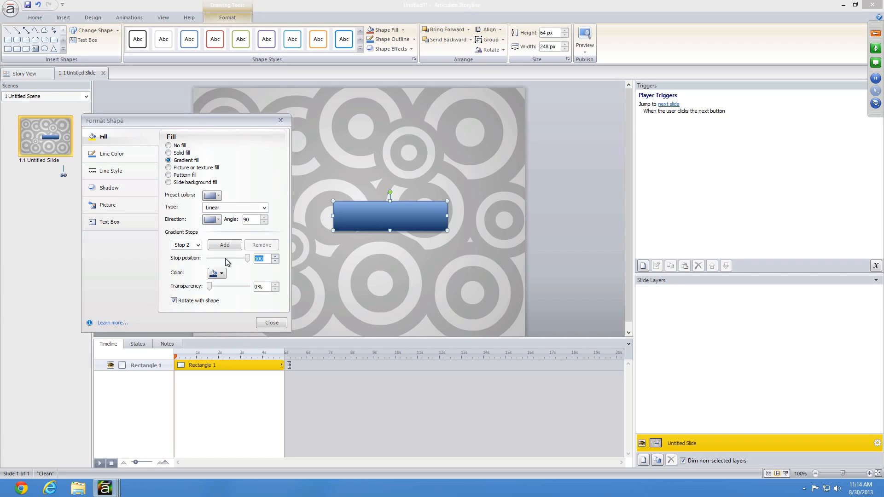
pyautogui.write('50')
pyautogui.press('Tab')
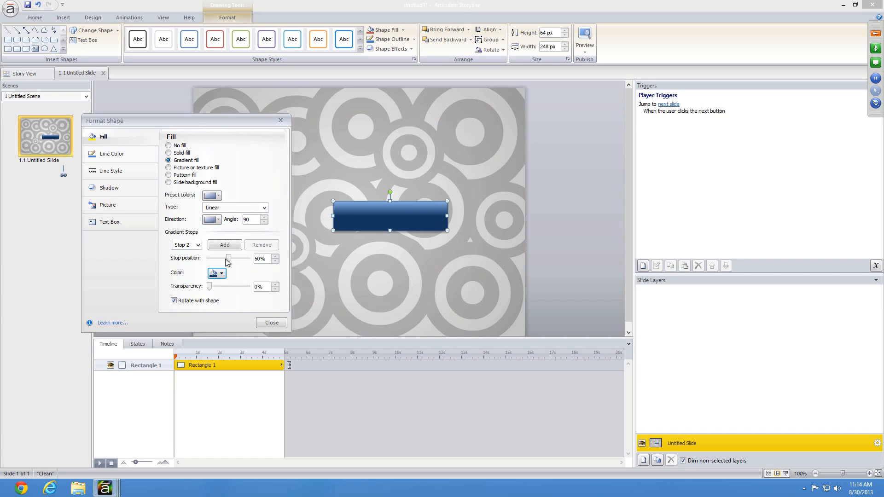
pyautogui.click(193, 246)
pyautogui.click(189, 253)
pyautogui.doubleClick(262, 259)
pyautogui.write('50')
pyautogui.press('Tab')
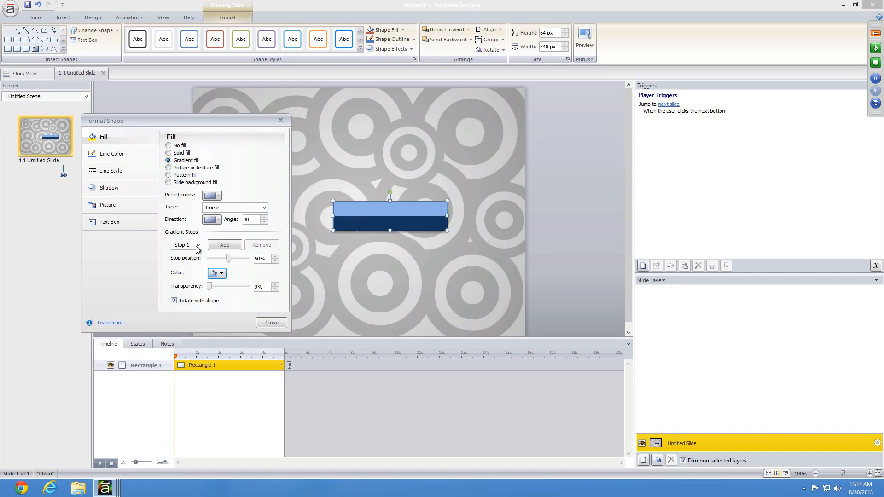
# Change the gradient's Stop 1 colour to a medium blue theme shade, then close the shape's format settings and deselect it
pyautogui.click(222, 274)
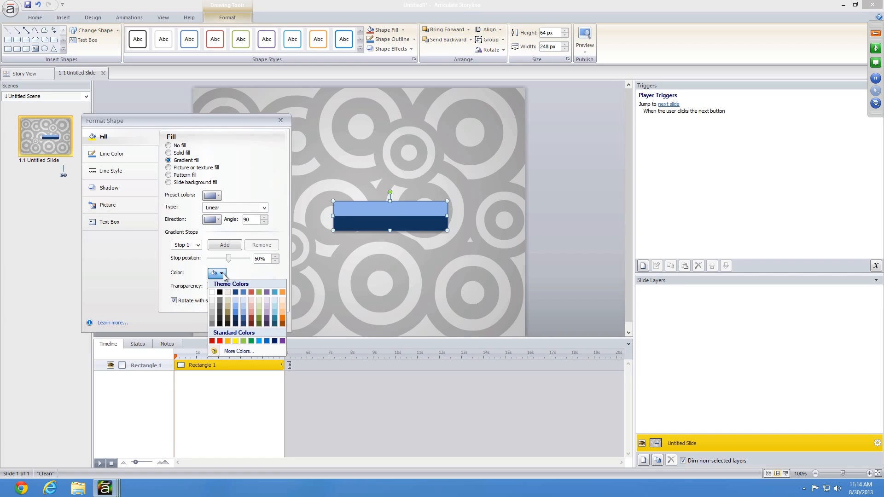
pyautogui.click(243, 317)
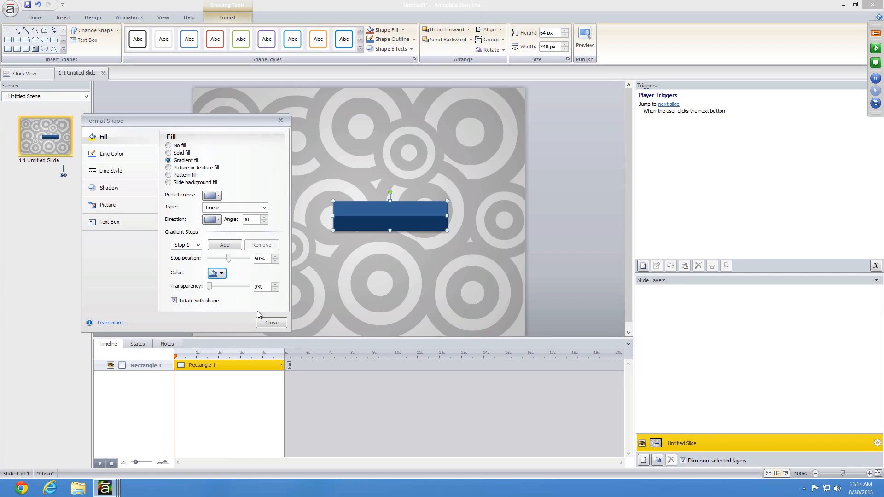
pyautogui.click(272, 322)
pyautogui.click(502, 209)
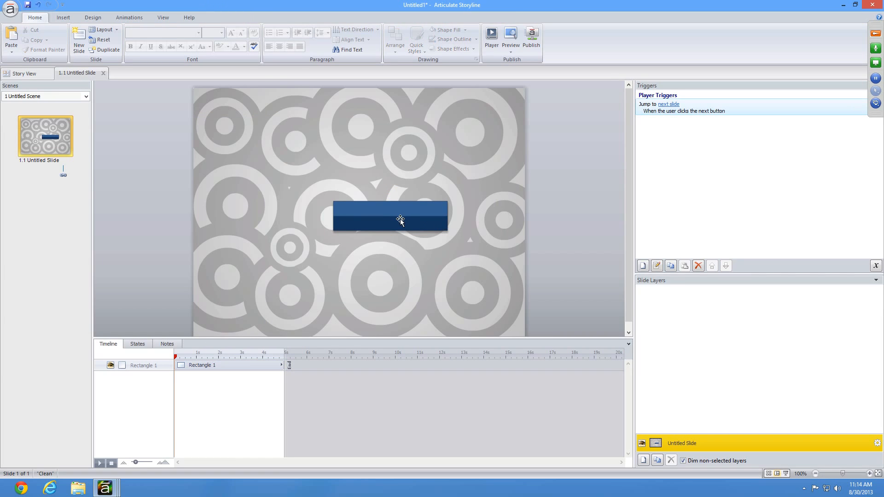
# Label the blue rectangle "Continue" and move it down to the lower middle of the slide
pyautogui.click(368, 209)
pyautogui.write('Tha')
pyautogui.press('BackSpace')
pyautogui.press('BackSpace')
pyautogui.press('BackSpace')
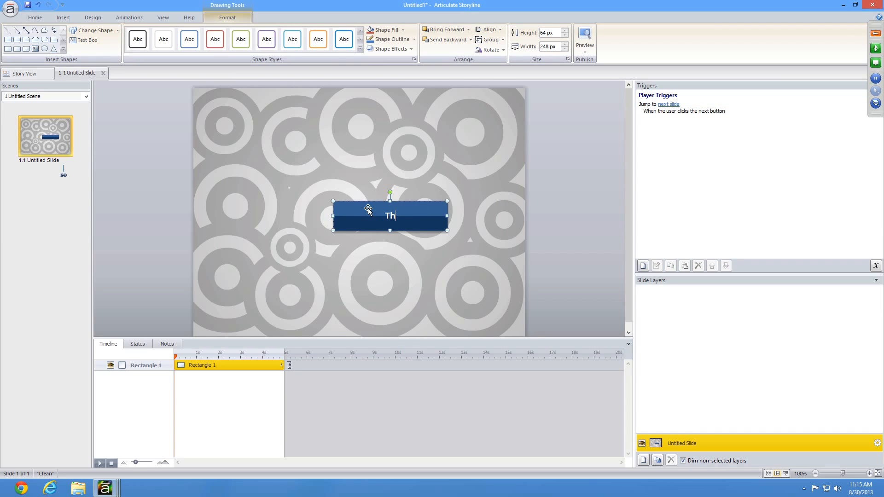
pyautogui.write('Continue')
pyautogui.click(618, 170)
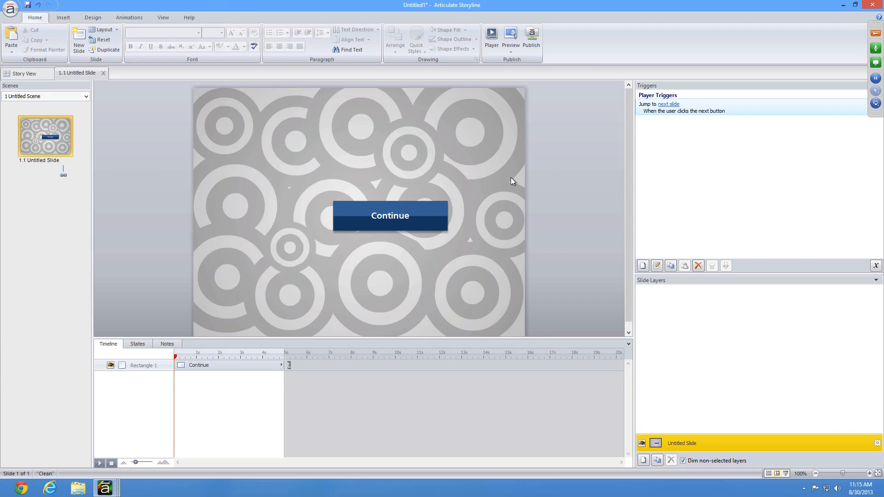
pyautogui.moveTo(377, 207)
pyautogui.mouseDown()
pyautogui.moveTo(360, 287)
pyautogui.moveTo(340, 295)
pyautogui.mouseUp()
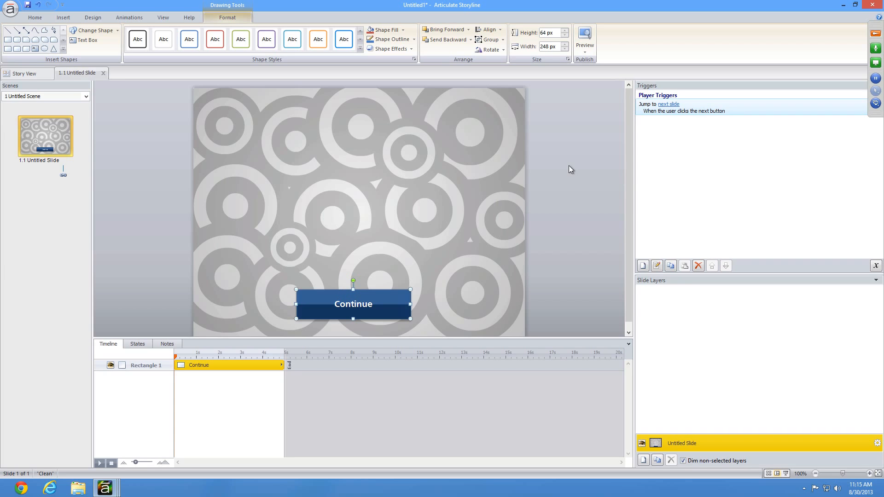
# Switch to the Keynote presentation and advance to the Game Set Up slide
pyautogui.press('super+Tab')
pyautogui.press('super+Tab')
pyautogui.press('super+Tab')
pyautogui.press('super+Tab')
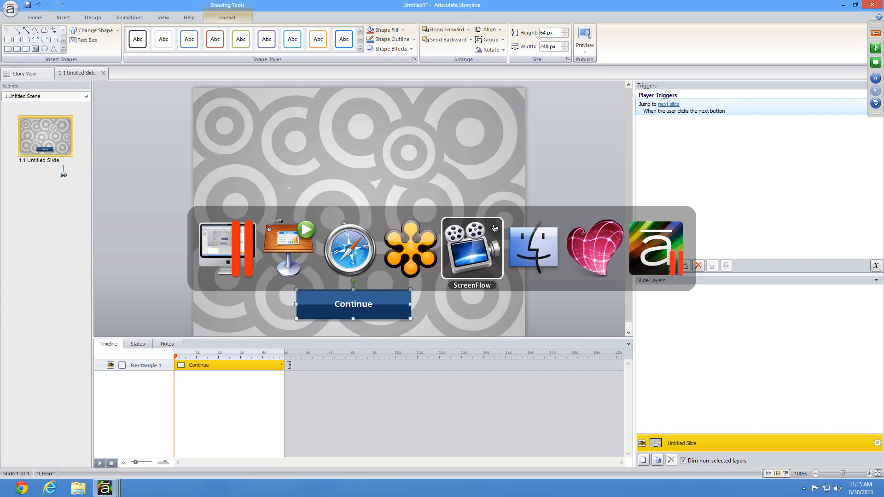
pyautogui.press('shift+super+Tab')
pyautogui.press('shift+super+Tab')
pyautogui.press('shift+super+Tab')
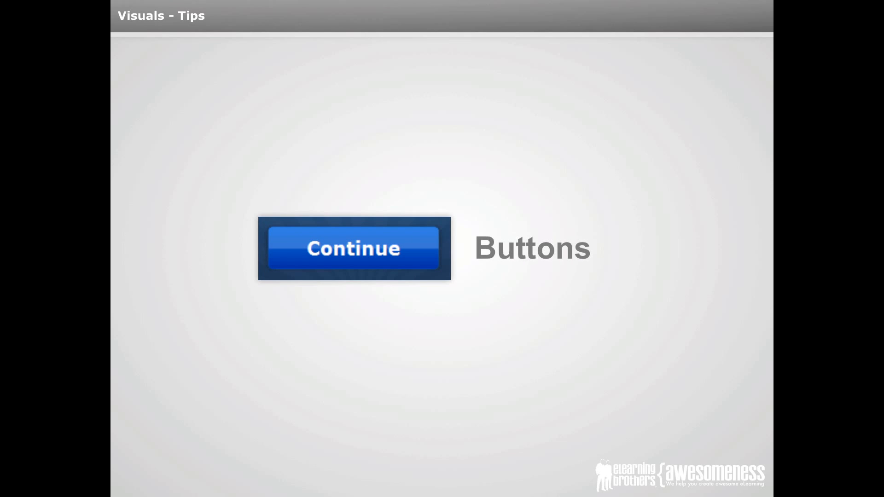
pyautogui.press('Right')
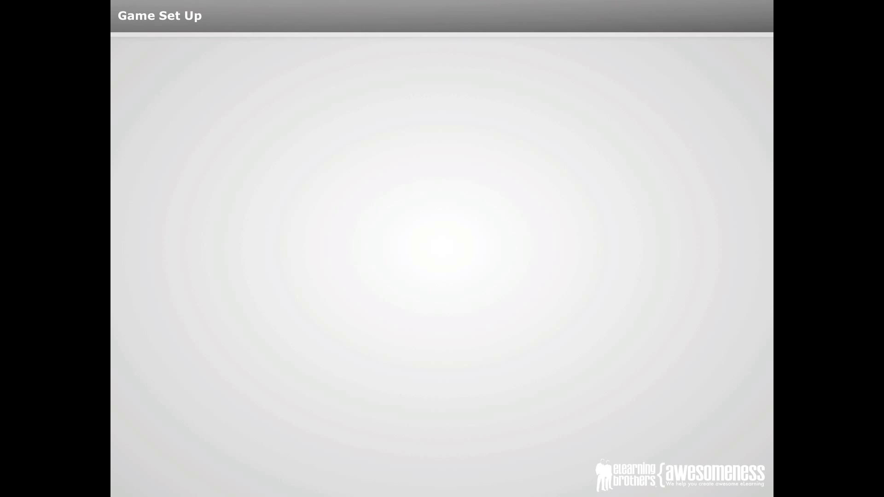
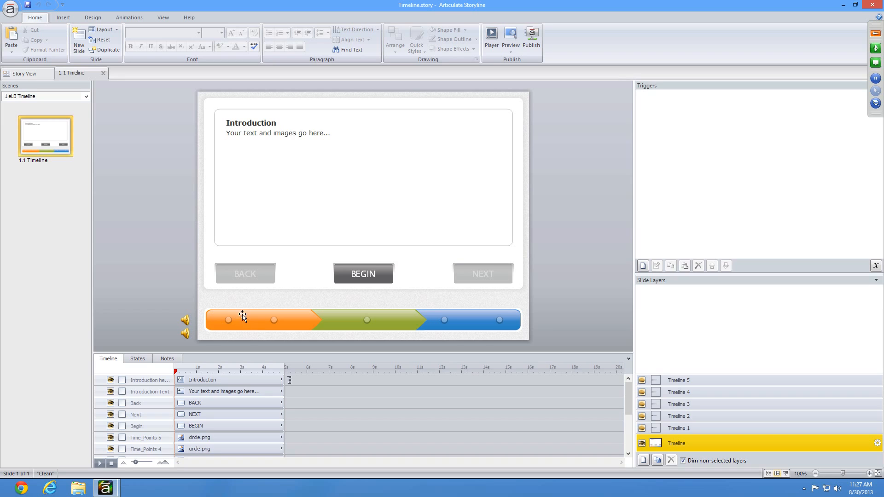
# Examine the Timeline slide's objects: the coloured bar, its circle points, the Introduction heading and the BEGIN, NEXT and BACK buttons
pyautogui.click(291, 315)
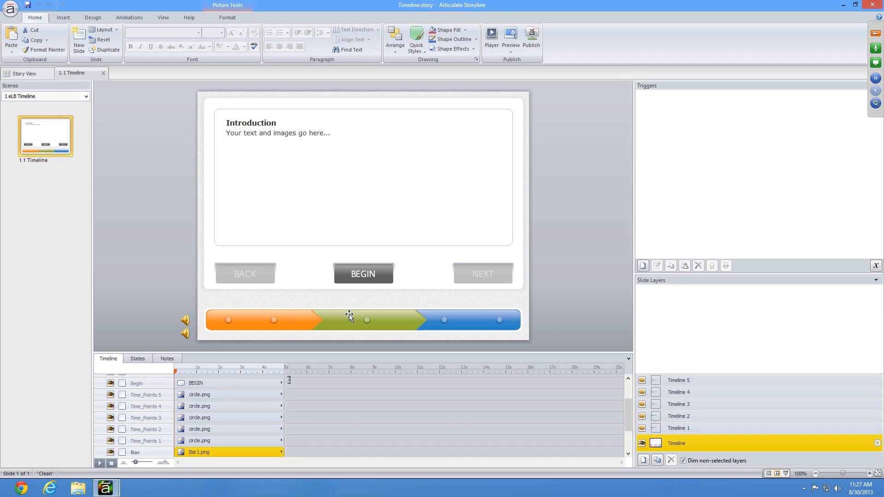
pyautogui.click(367, 320)
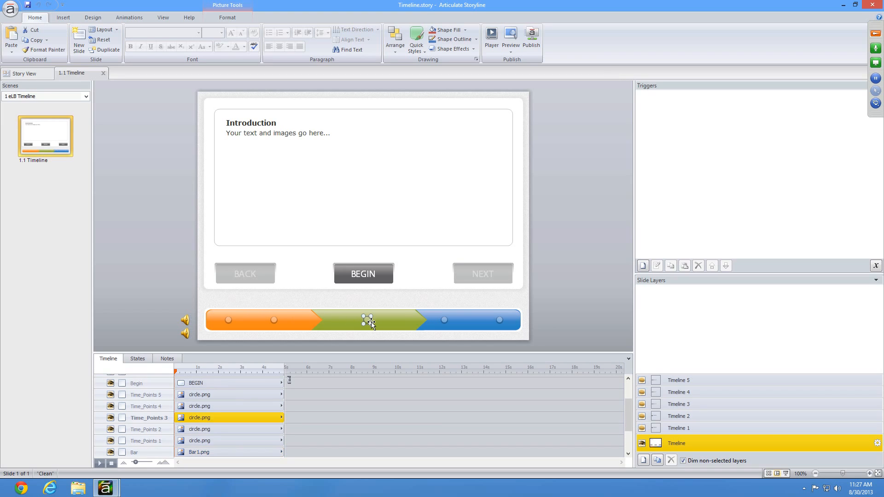
pyautogui.click(444, 320)
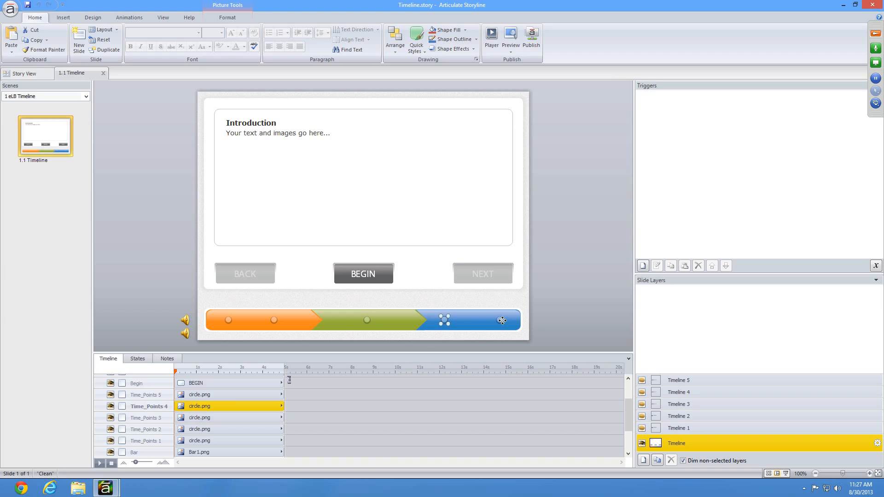
pyautogui.click(502, 321)
pyautogui.click(274, 320)
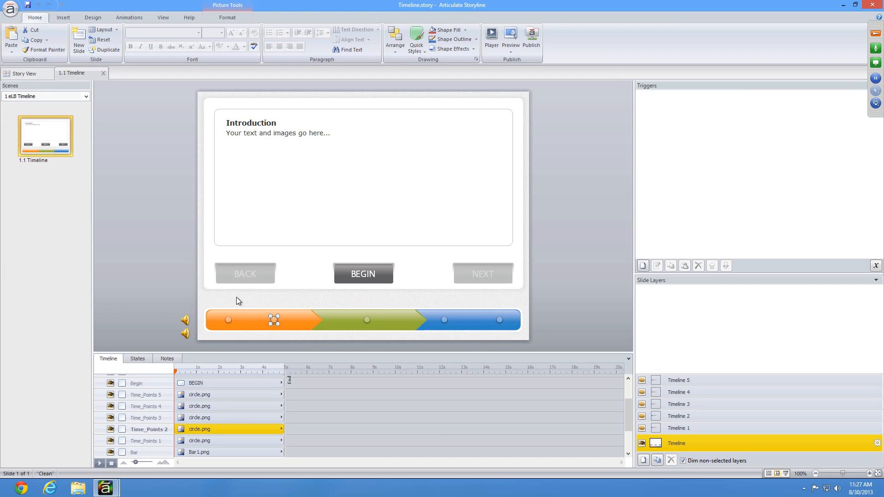
pyautogui.click(247, 123)
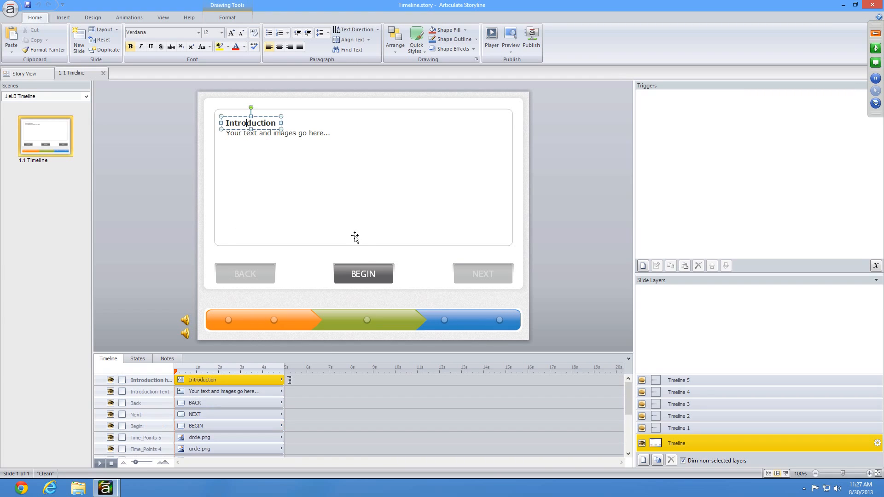
pyautogui.click(354, 270)
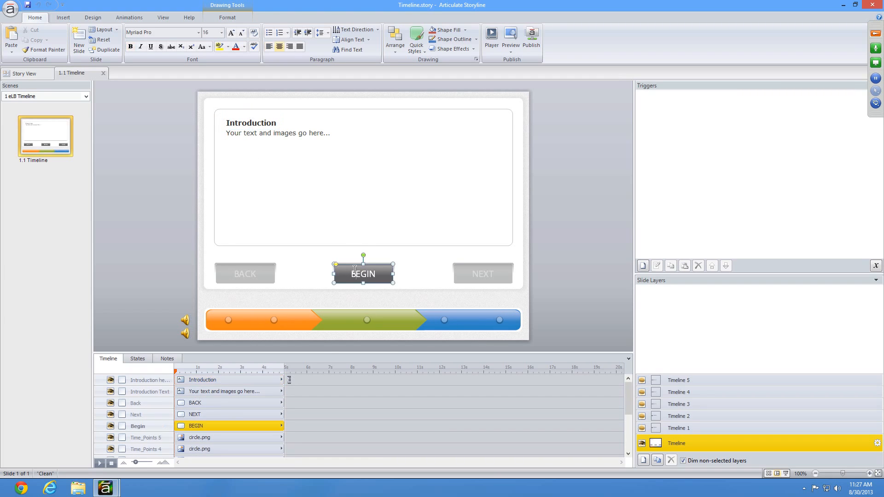
pyautogui.click(487, 267)
pyautogui.click(238, 270)
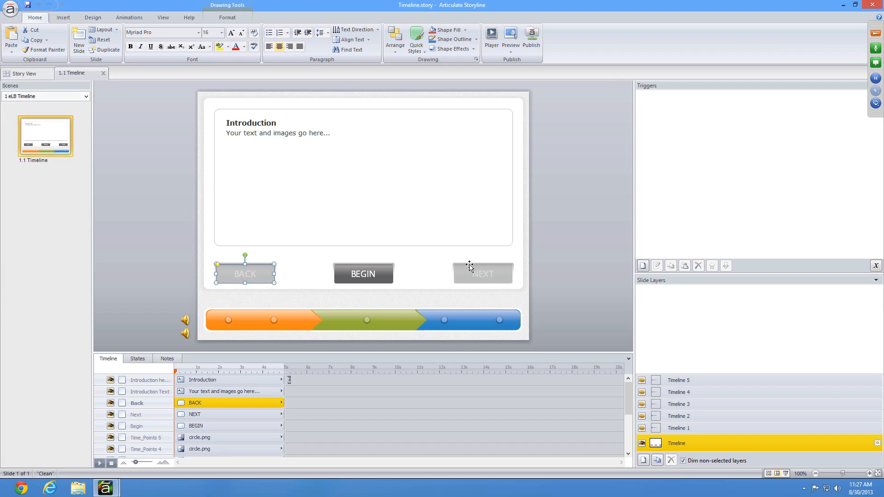
# Preview the coloured bar's Normal, 2nd Bar, 3rd Bar, 4th Bar and 5th Bar states in a taller states area
pyautogui.click(314, 319)
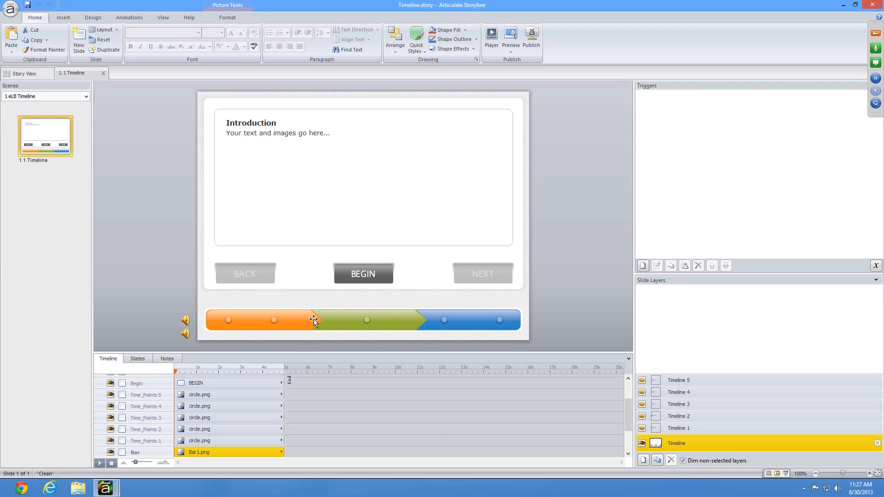
pyautogui.moveTo(278, 353); pyautogui.dragTo(278, 333)
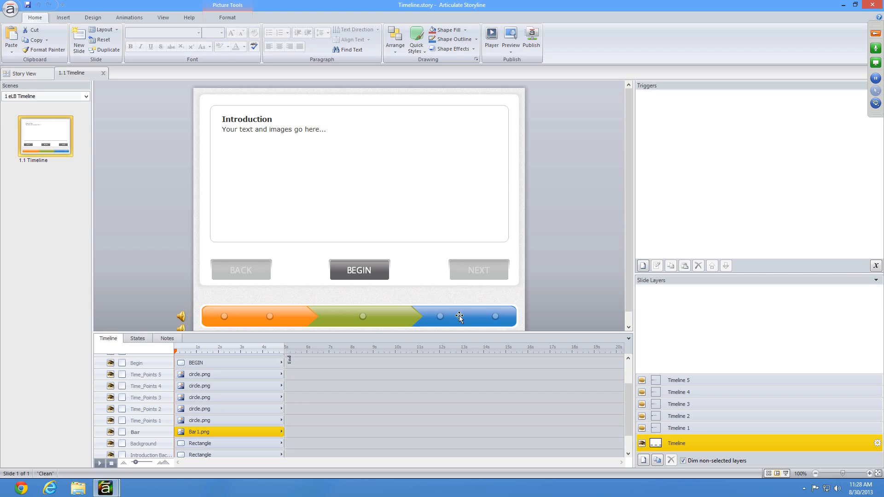
pyautogui.click(139, 338)
pyautogui.click(119, 399)
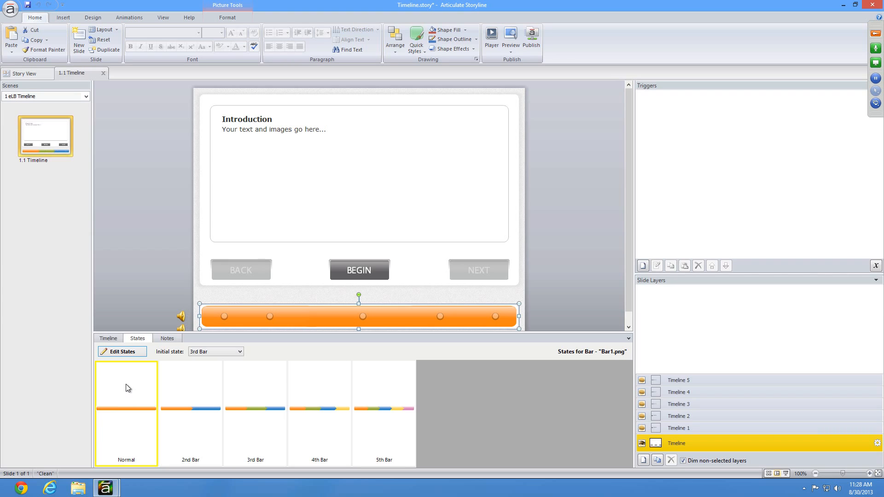
pyautogui.click(193, 396)
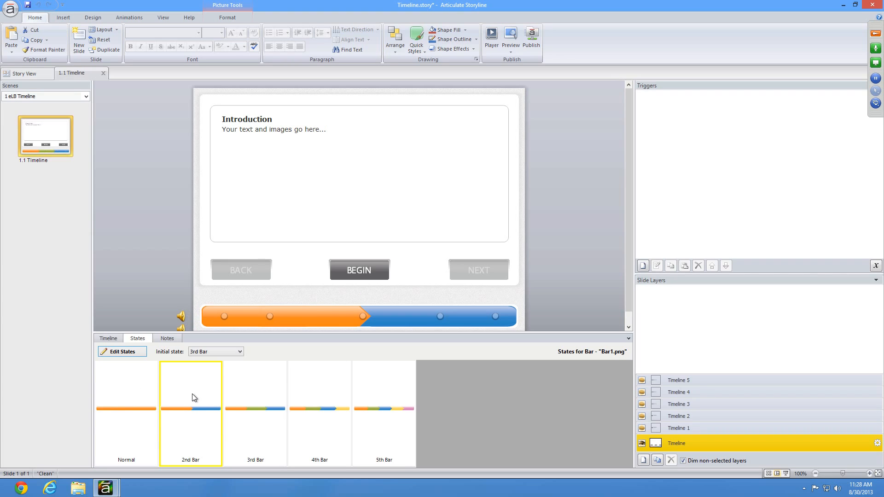
pyautogui.click(236, 390)
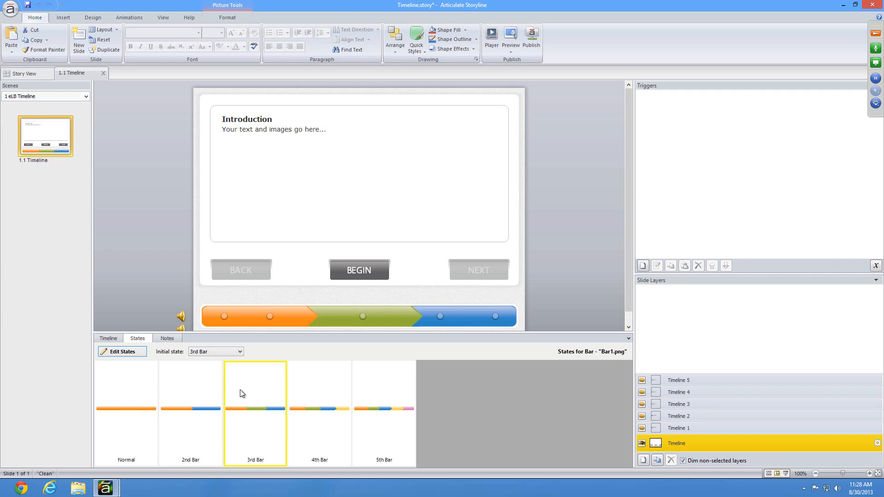
pyautogui.click(318, 389)
pyautogui.click(405, 390)
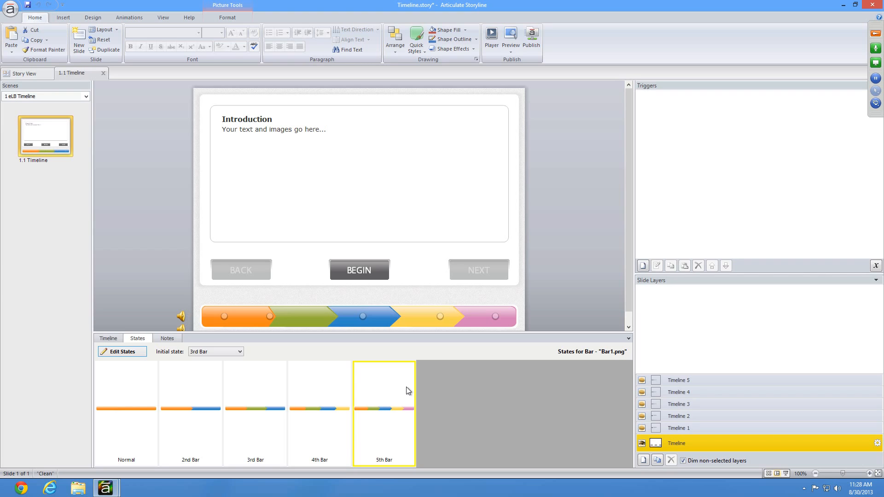
pyautogui.click(581, 237)
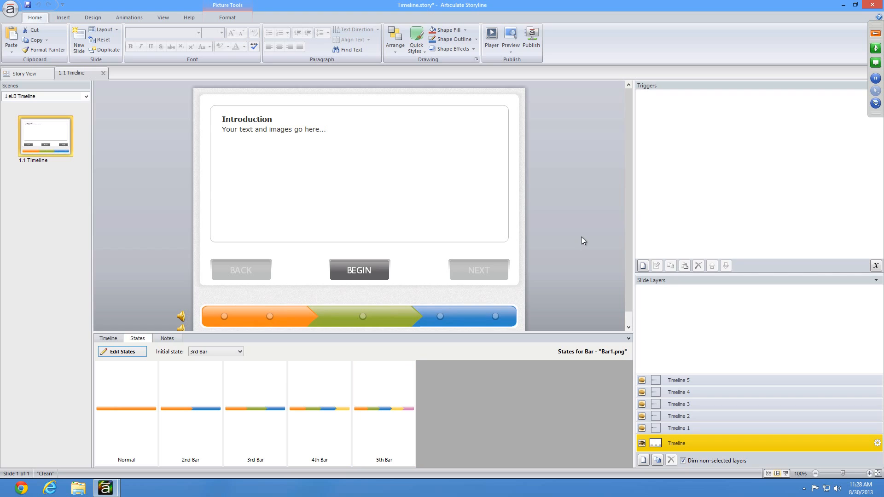
# Preview the 2nd Bar and 3rd Bar states, enter state editing, and look at the new-state dialog without adding a state
pyautogui.click(208, 385)
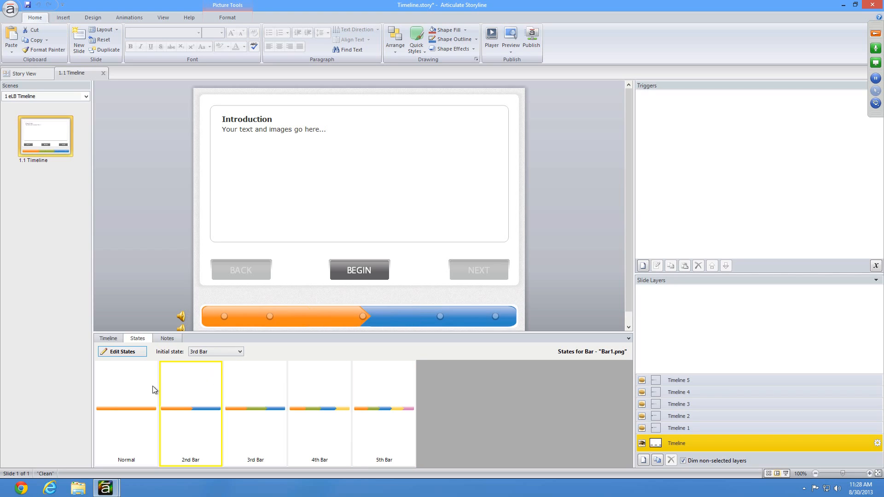
pyautogui.click(276, 386)
pyautogui.click(134, 352)
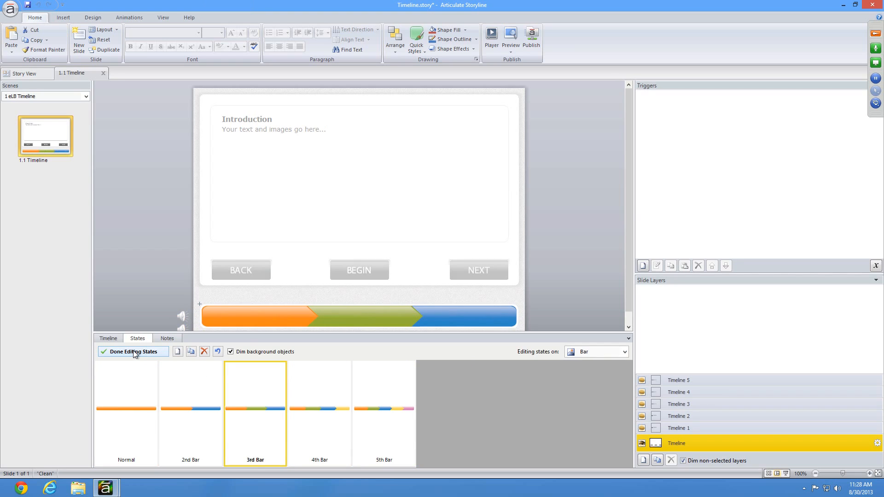
pyautogui.click(178, 353)
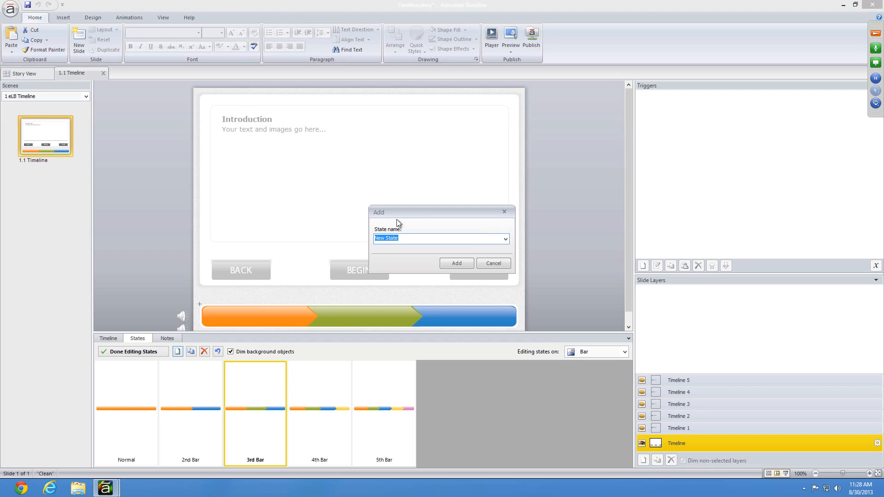
pyautogui.moveTo(417, 239); pyautogui.dragTo(371, 240)
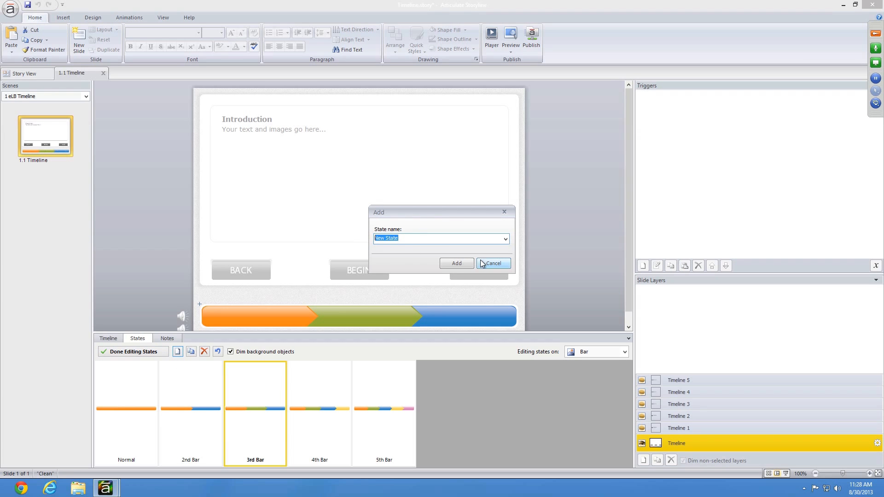
pyautogui.click(496, 263)
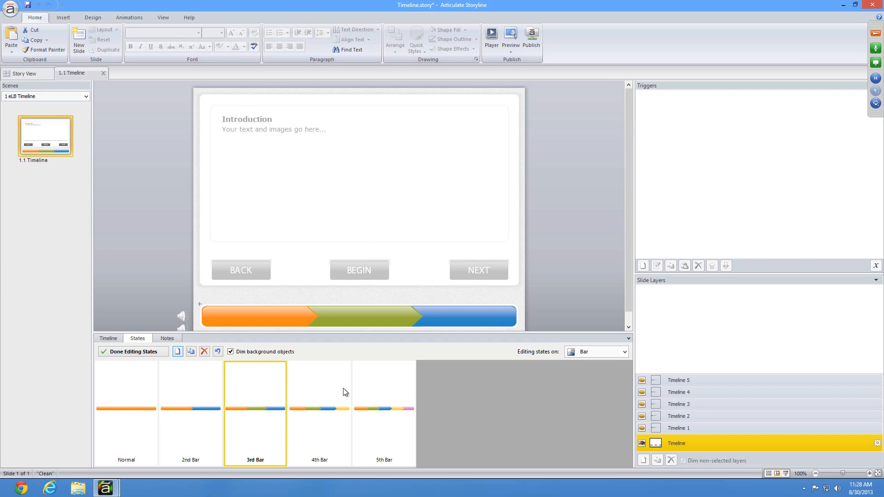
# Look at the picture replacement dialog for the bar in its 3rd Bar state and leave state editing
pyautogui.click(302, 317)
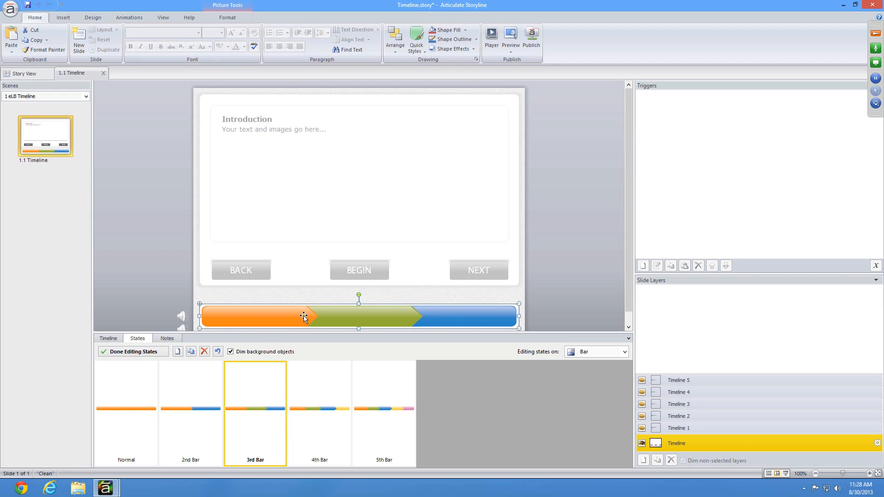
pyautogui.click(228, 17)
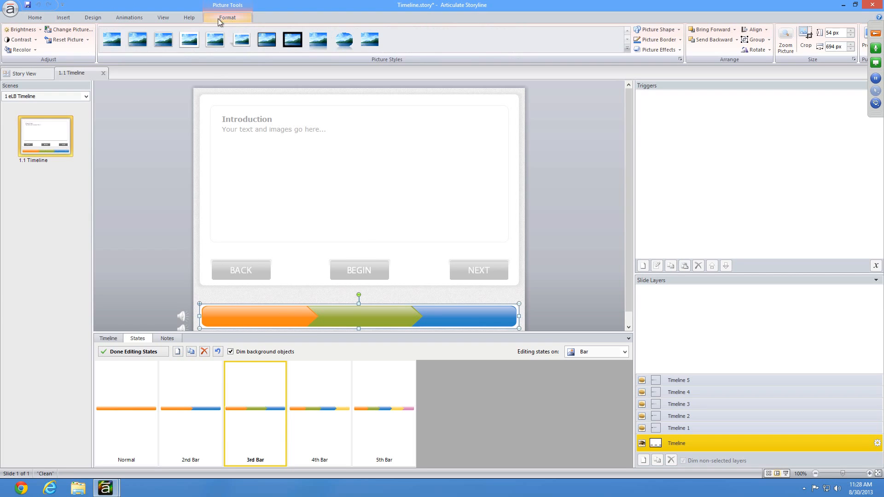
pyautogui.click(69, 30)
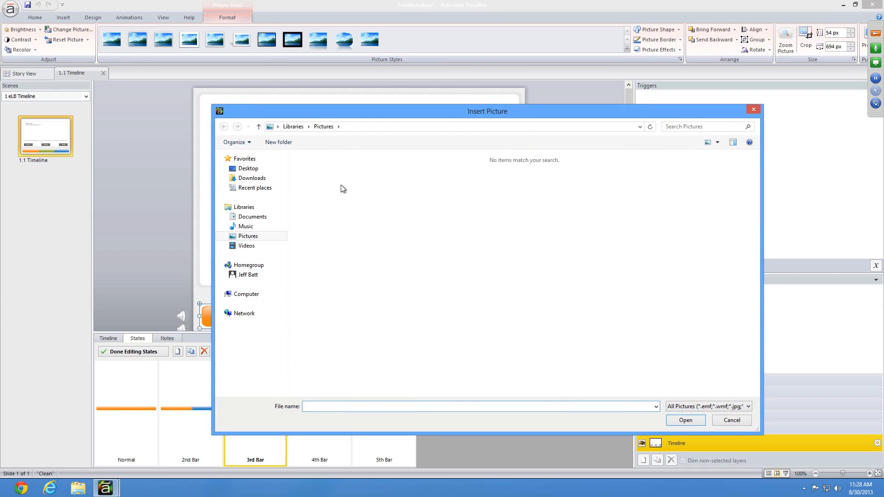
pyautogui.click(728, 420)
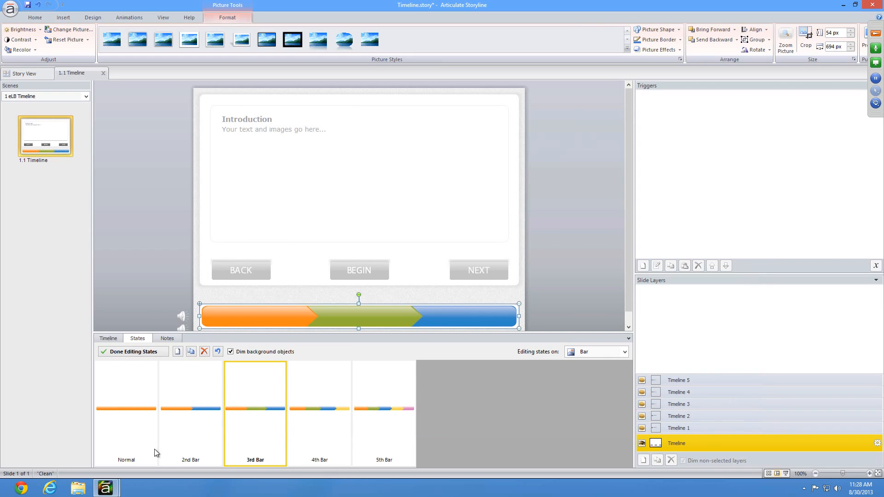
pyautogui.click(139, 352)
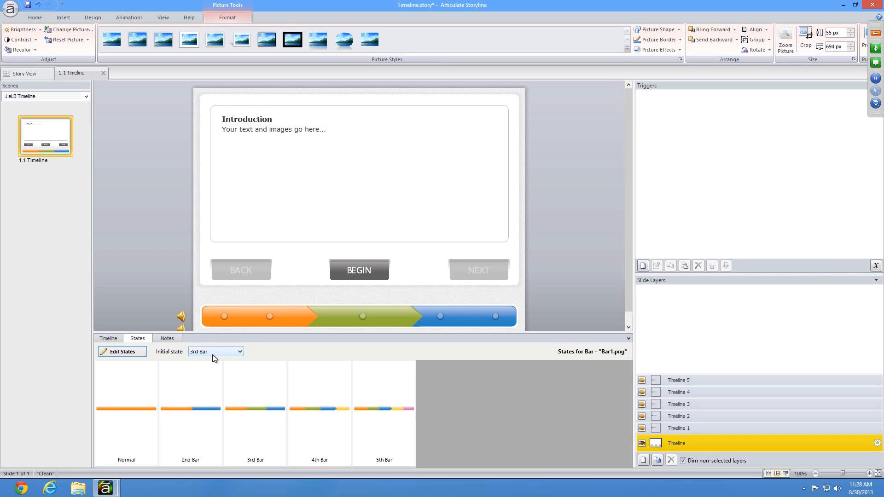
# Try 5th Bar as the coloured bar's initial state, restore it to 3rd Bar, and return to the slide's timeline
pyautogui.click(227, 354)
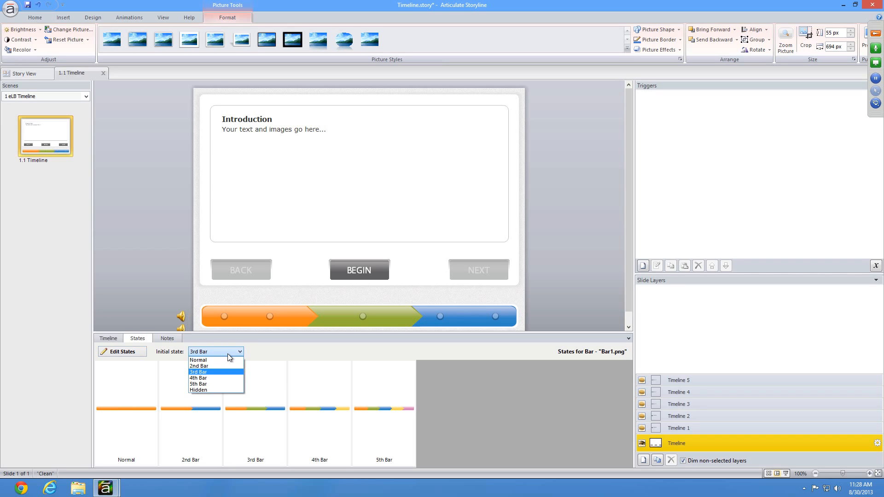
pyautogui.click(208, 383)
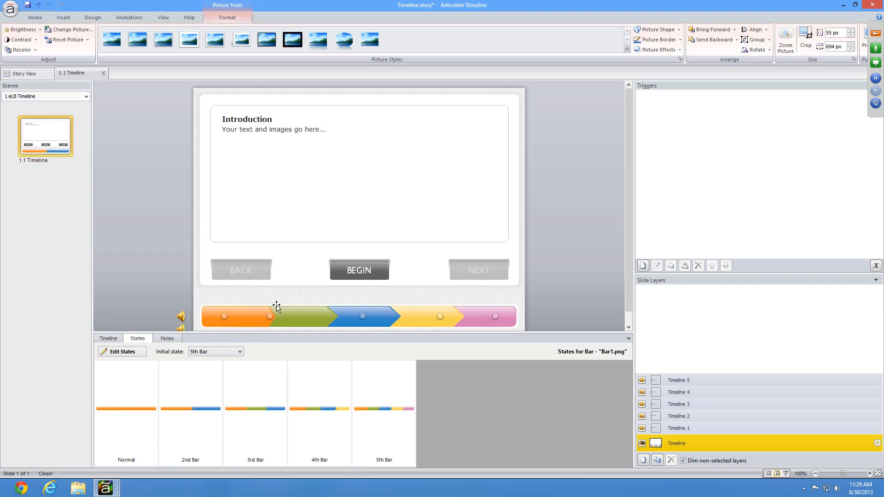
pyautogui.click(109, 338)
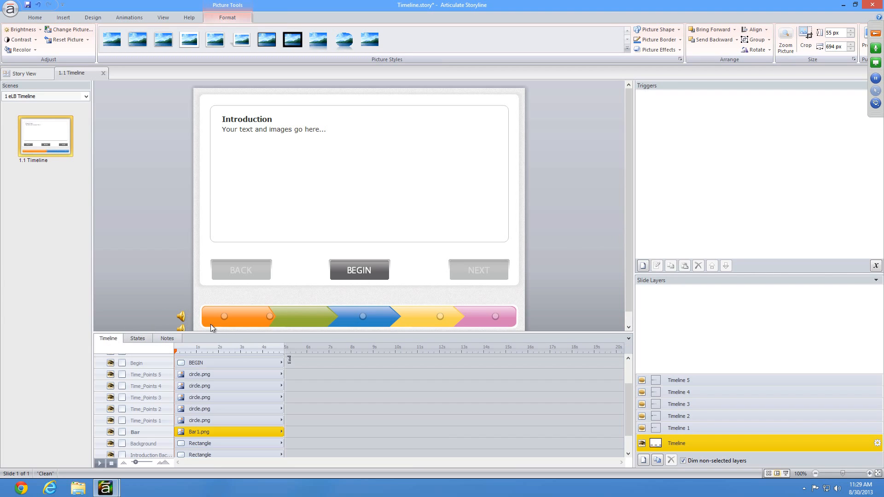
pyautogui.click(136, 338)
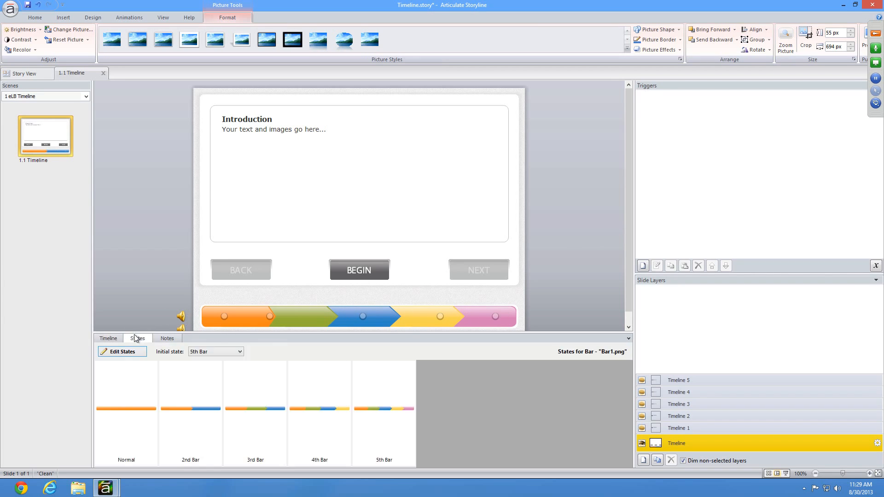
pyautogui.click(232, 353)
pyautogui.click(213, 372)
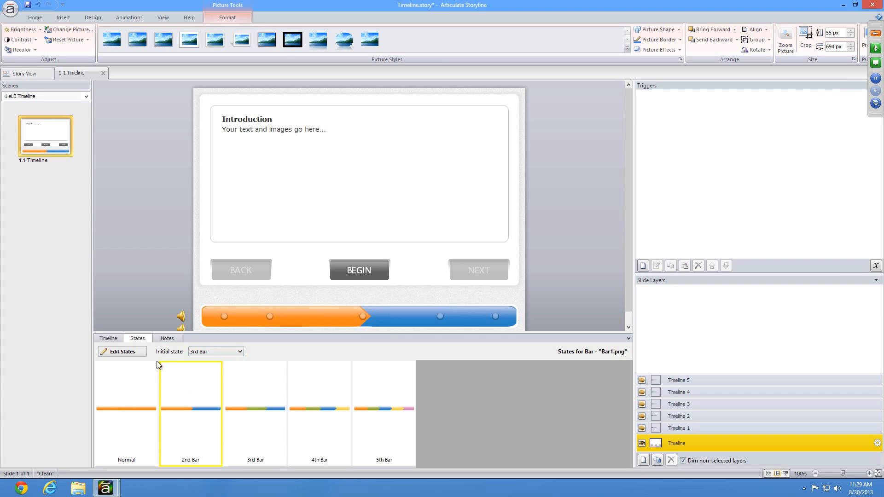
pyautogui.click(121, 338)
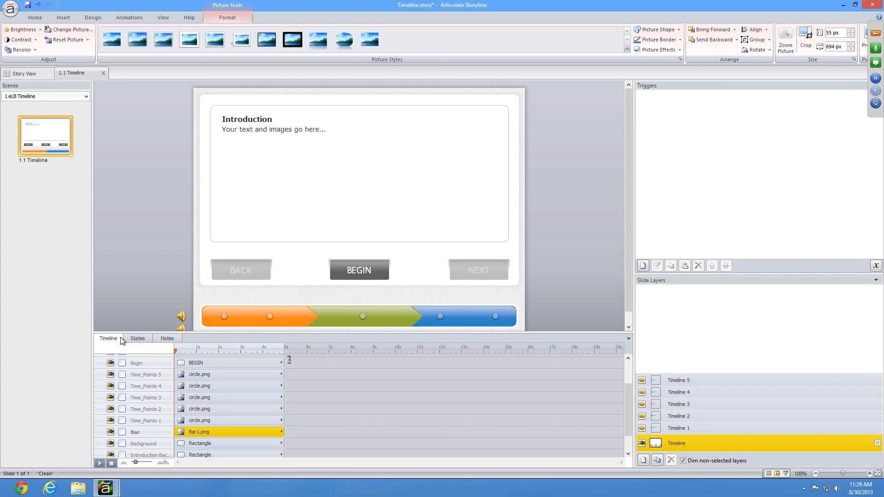
# Create a new project variable named numOfBars
pyautogui.click(606, 220)
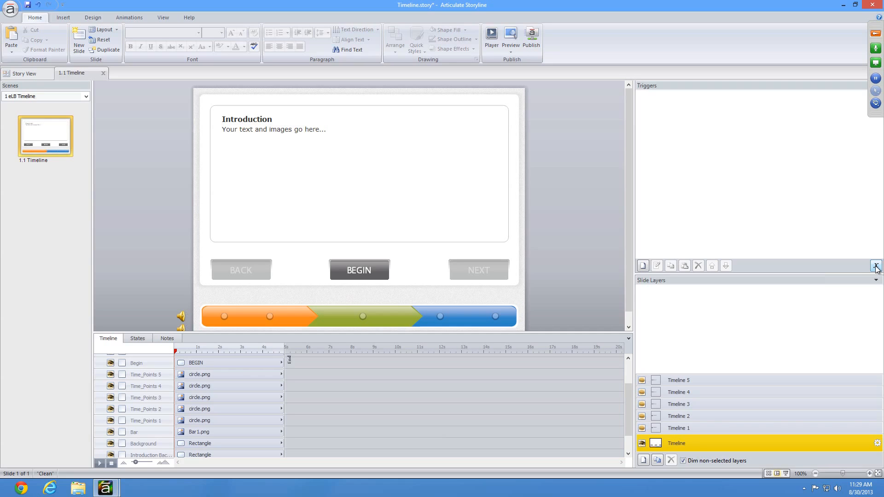
pyautogui.click(876, 269)
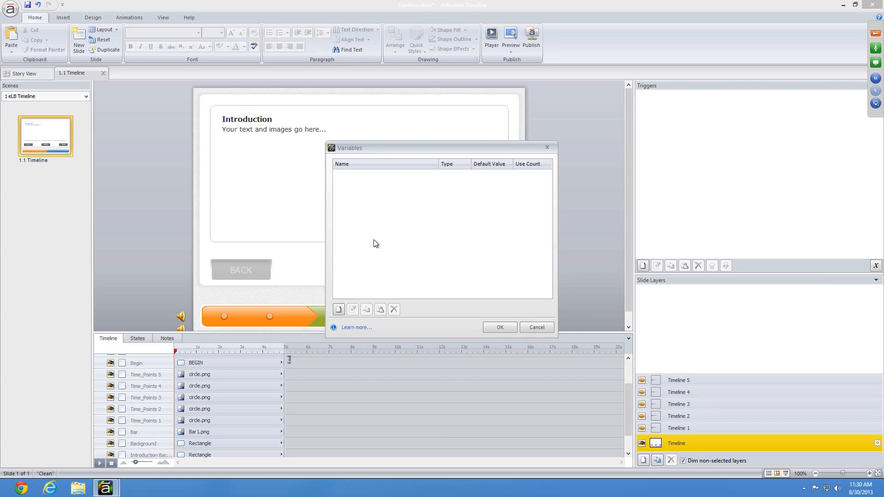
pyautogui.moveTo(363, 145); pyautogui.dragTo(352, 119)
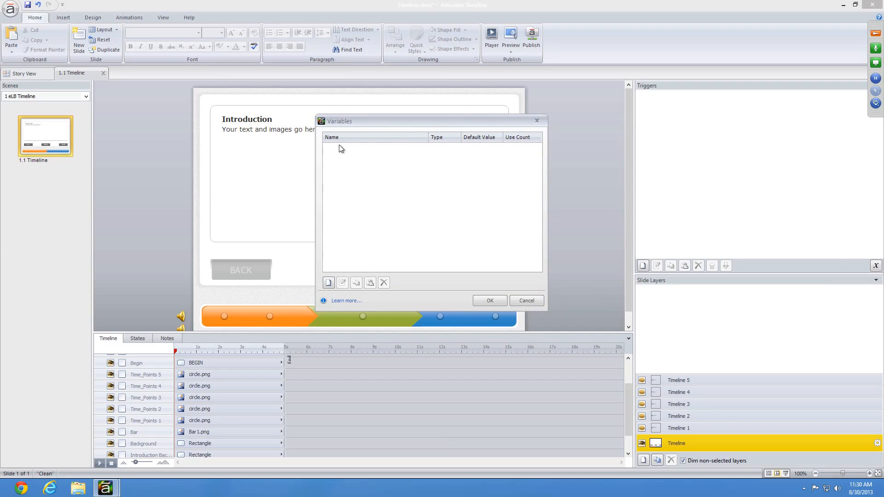
pyautogui.click(329, 282)
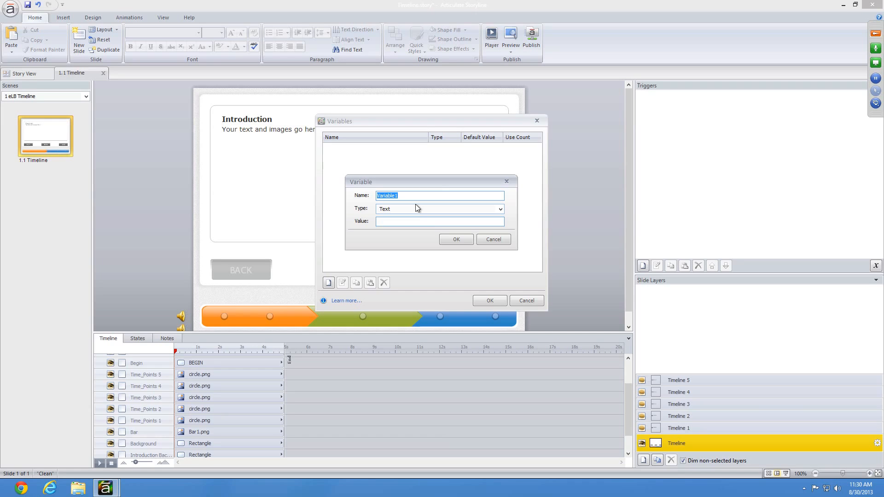
pyautogui.press('BackSpace')
pyautogui.write('umOfBars')
pyautogui.click(389, 196)
pyautogui.press('Right')
pyautogui.click(392, 196)
pyautogui.moveTo(408, 183); pyautogui.dragTo(408, 175)
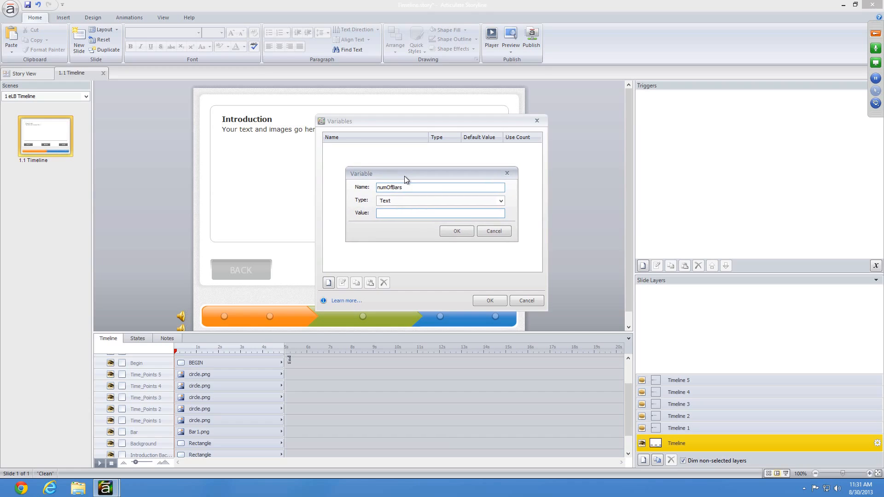
# Set the numOfBars variable's type to Number with a default value of 3 and save the variables
pyautogui.click(412, 188)
pyautogui.click(406, 201)
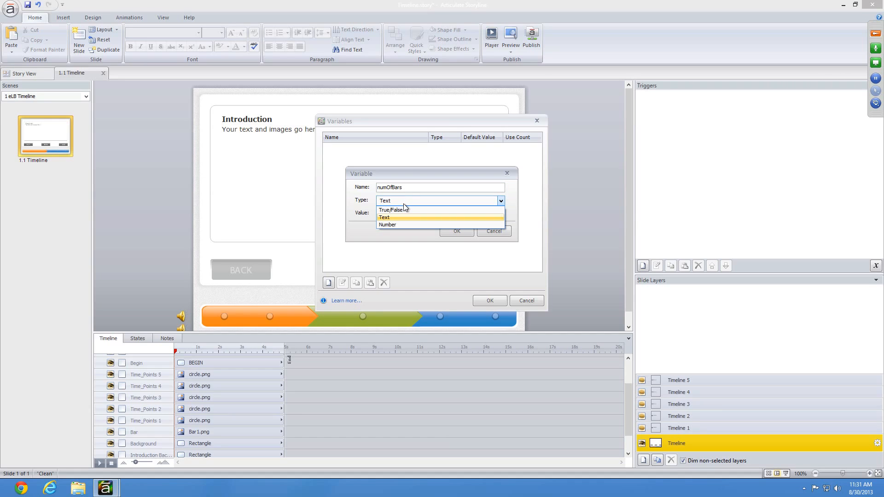
pyautogui.click(405, 223)
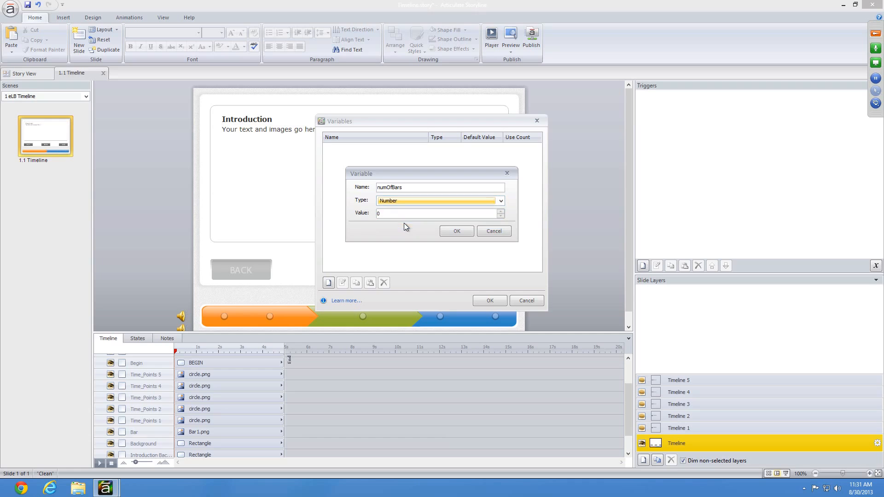
pyautogui.click(394, 216)
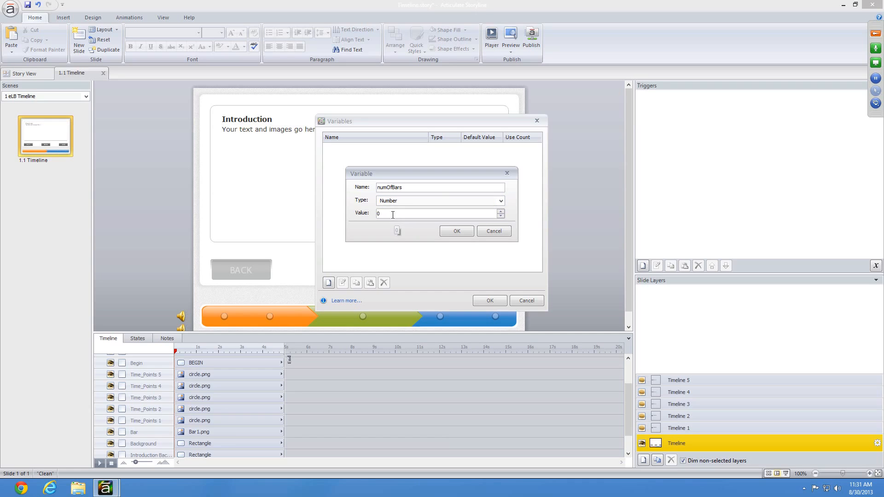
pyautogui.moveTo(393, 214); pyautogui.dragTo(375, 214)
pyautogui.click(464, 231)
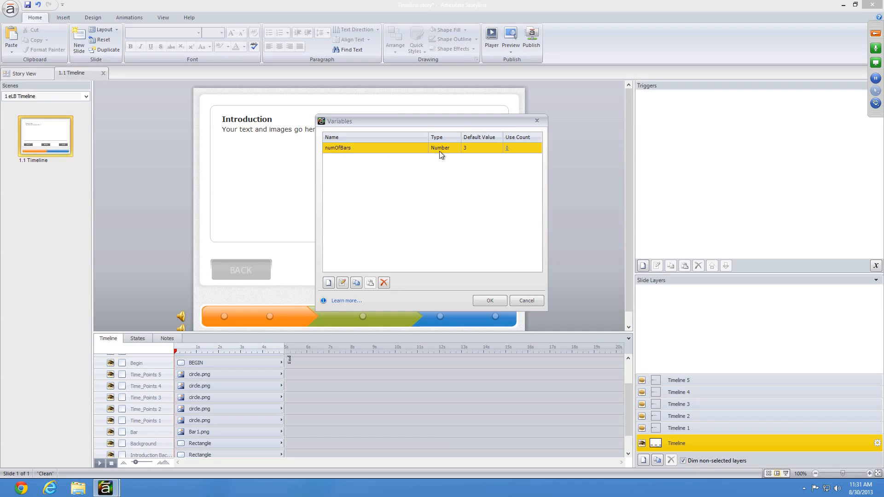
pyautogui.moveTo(375, 124); pyautogui.dragTo(357, 153)
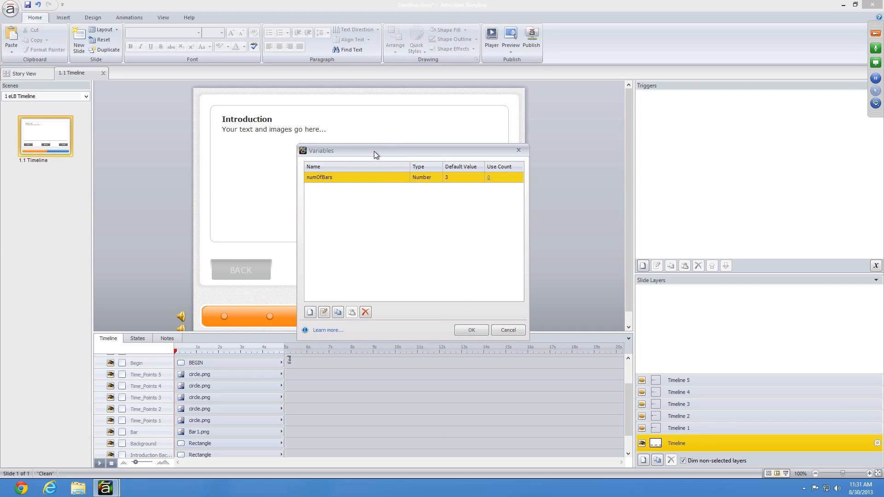
pyautogui.moveTo(374, 151); pyautogui.dragTo(374, 142)
pyautogui.click(470, 321)
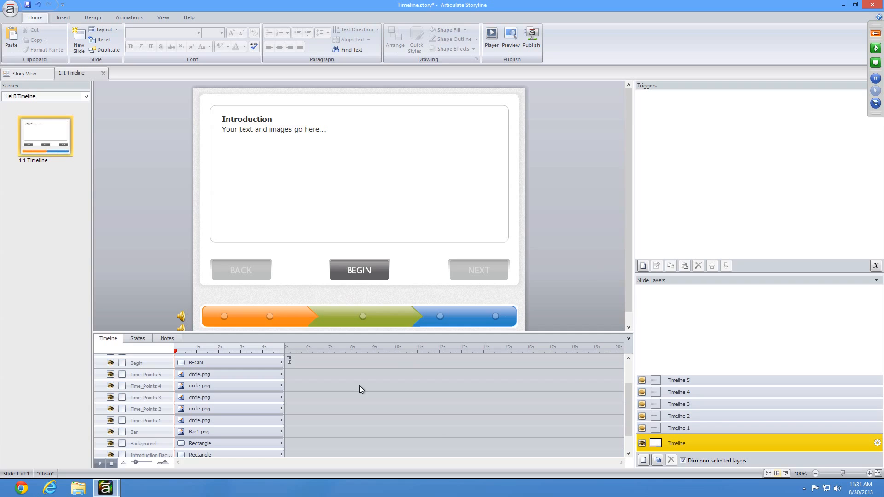
# Start a new trigger on the Timeline slide with the action Change state of
pyautogui.click(403, 309)
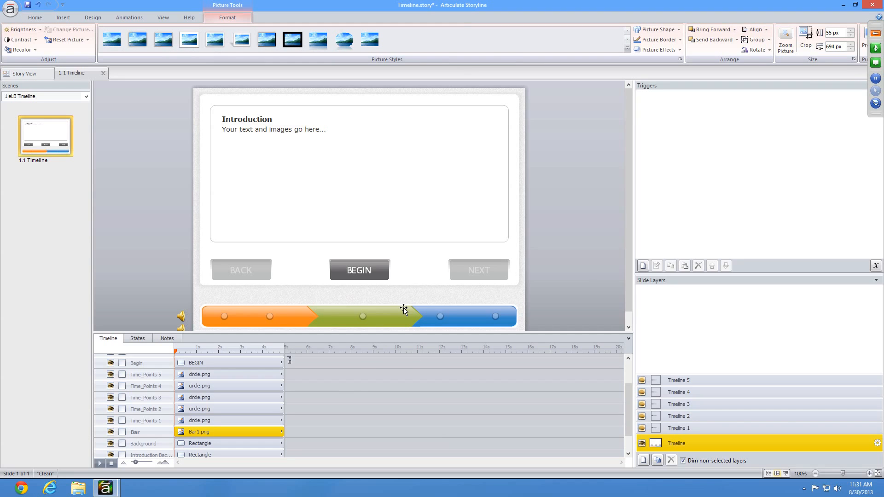
pyautogui.click(564, 175)
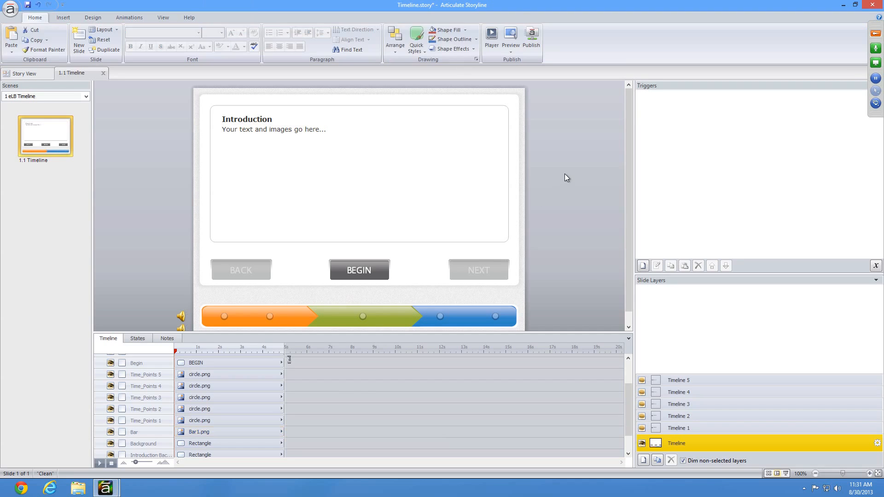
pyautogui.click(643, 267)
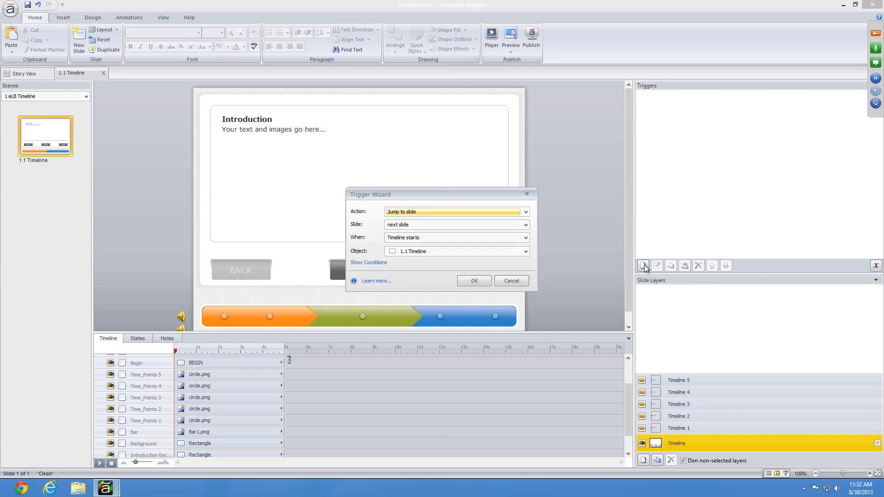
pyautogui.moveTo(479, 199); pyautogui.dragTo(445, 121)
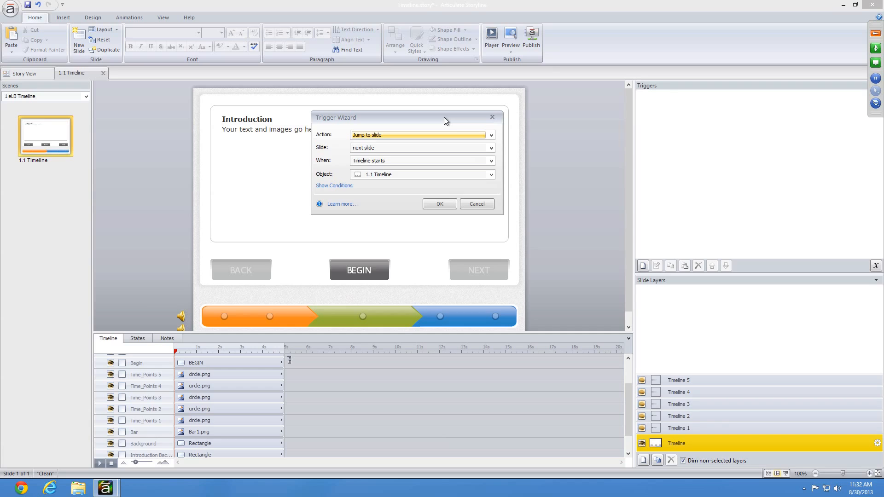
pyautogui.moveTo(444, 118); pyautogui.dragTo(441, 124)
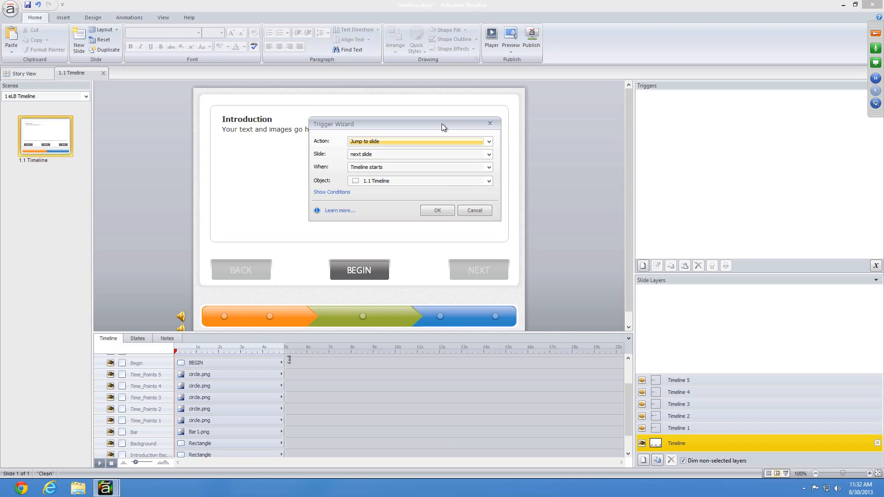
pyautogui.moveTo(355, 125); pyautogui.dragTo(355, 125)
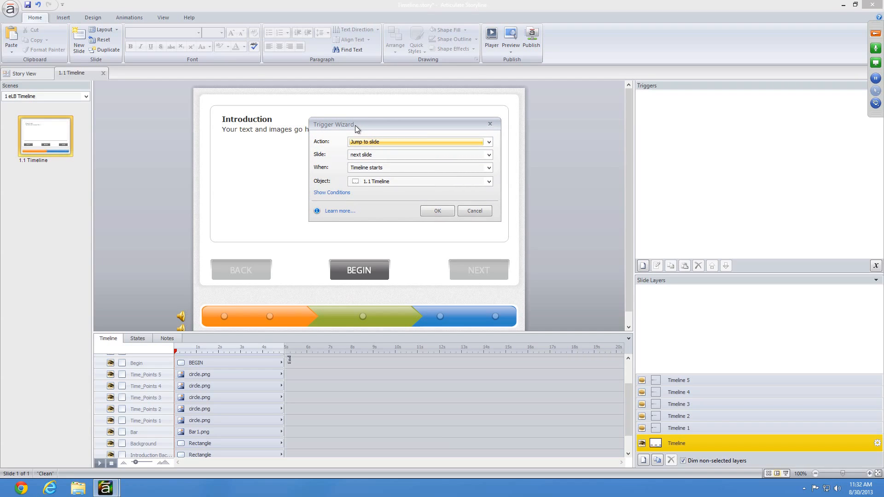
pyautogui.click(363, 142)
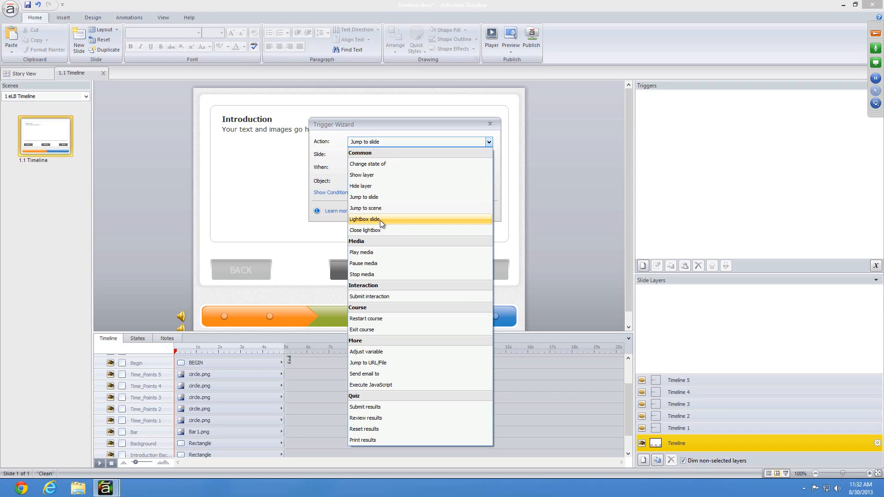
pyautogui.click(362, 124)
pyautogui.moveTo(358, 121); pyautogui.dragTo(513, 71)
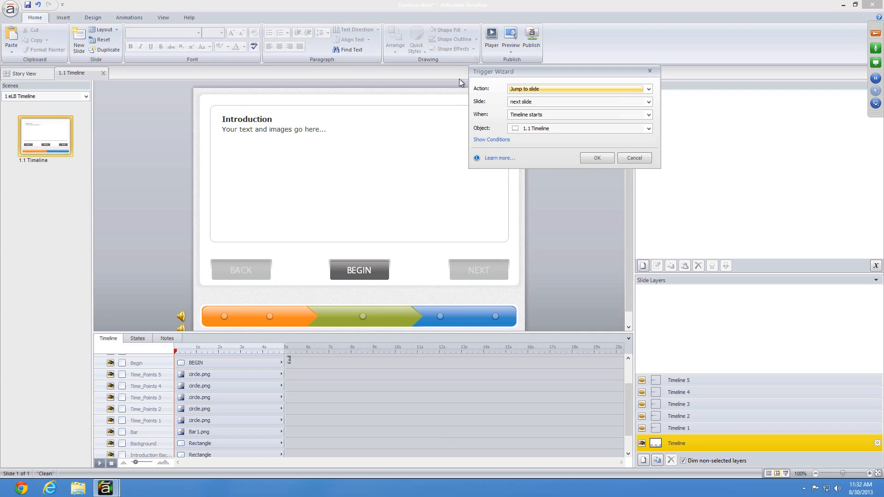
pyautogui.moveTo(487, 73); pyautogui.dragTo(328, 92)
pyautogui.click(369, 111)
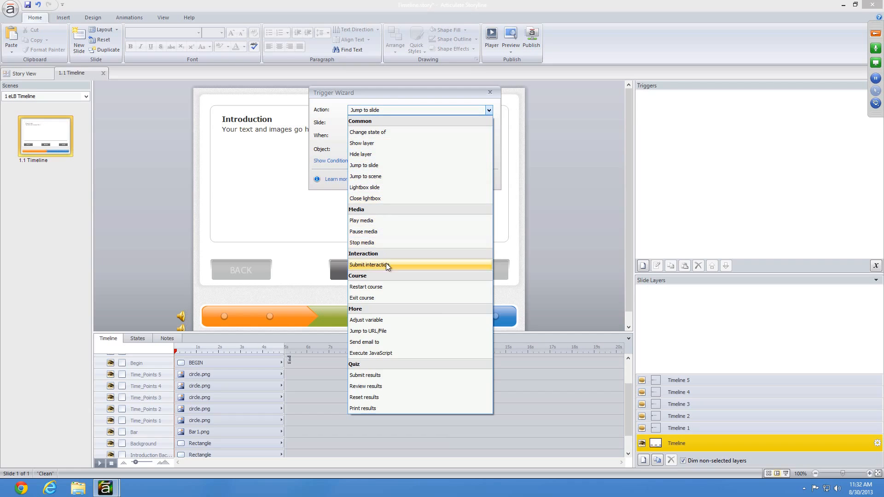
pyautogui.click(385, 134)
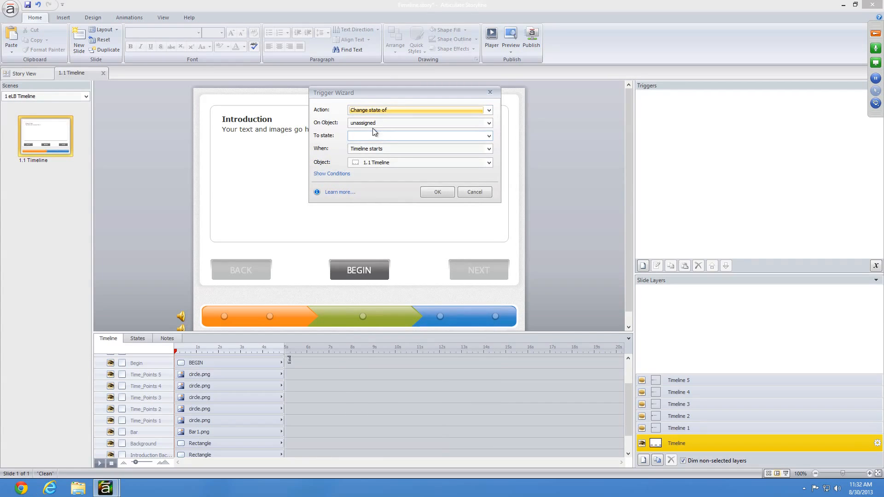
# Make the trigger act on the Bar picture (Bar1.png) and change it to the 4th Bar state
pyautogui.click(389, 124)
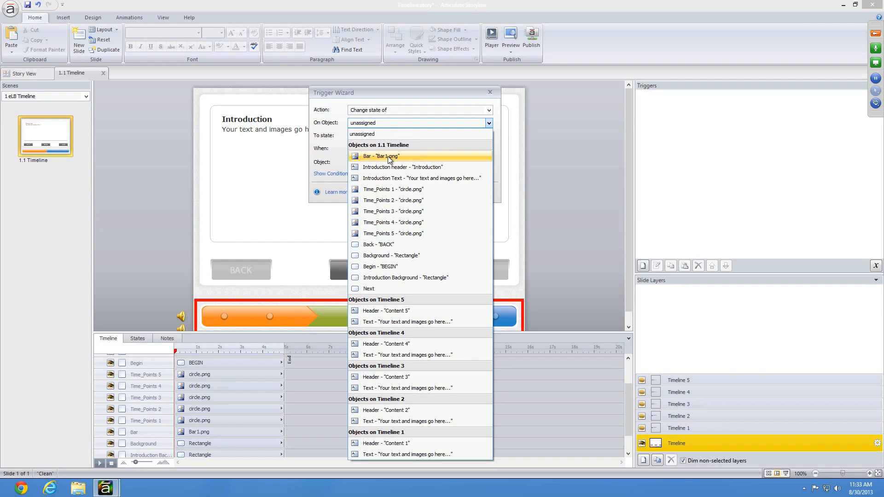
pyautogui.click(390, 157)
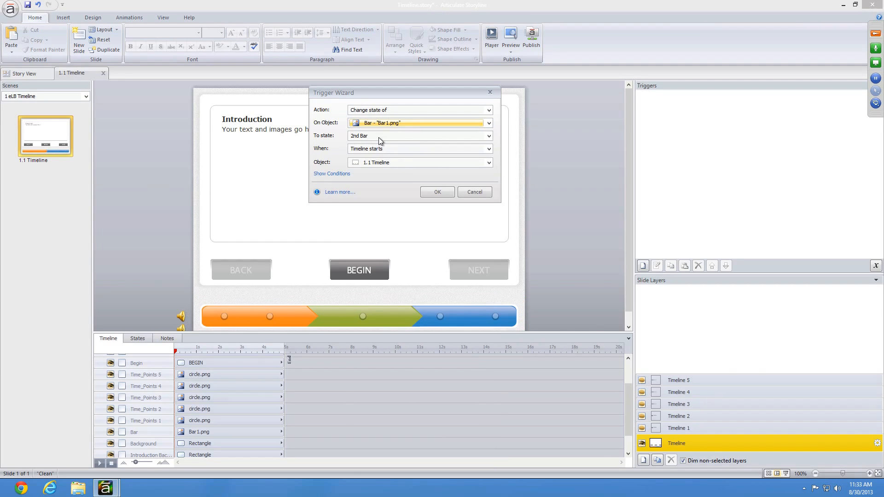
pyautogui.click(378, 137)
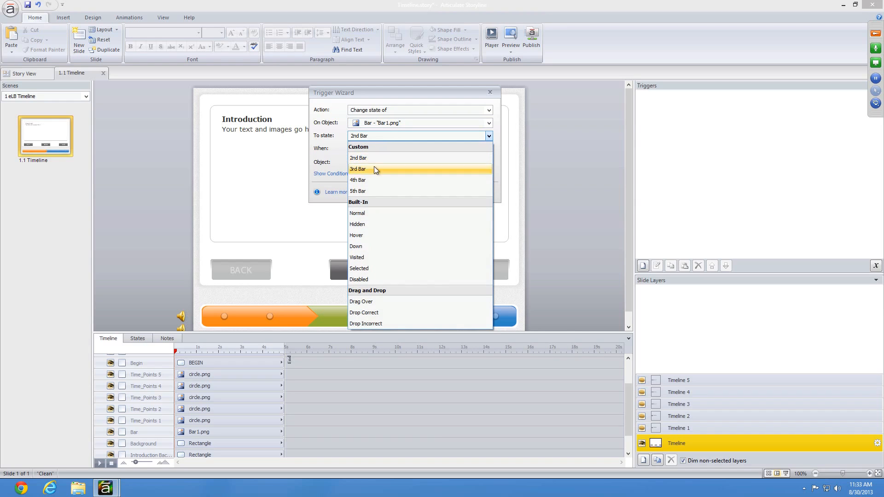
pyautogui.click(370, 179)
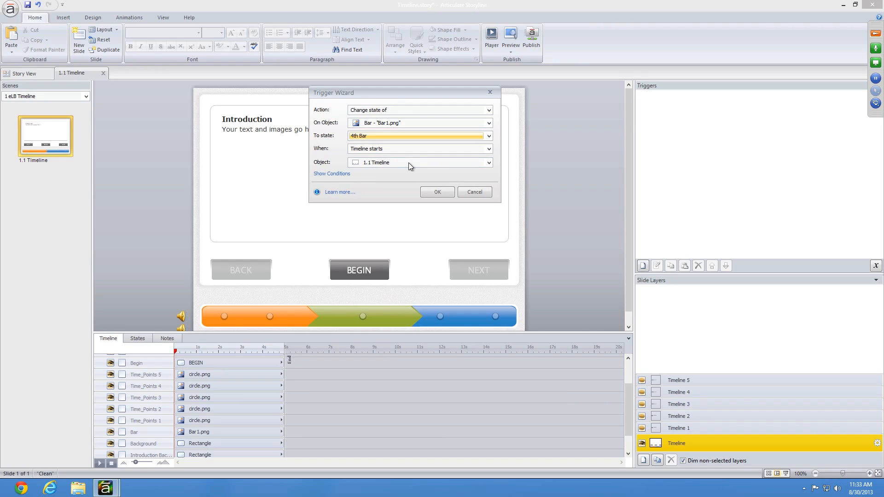
# Add the condition numOfBars == Equal to value 4 to the 4th Bar trigger and save the trigger
pyautogui.click(324, 178)
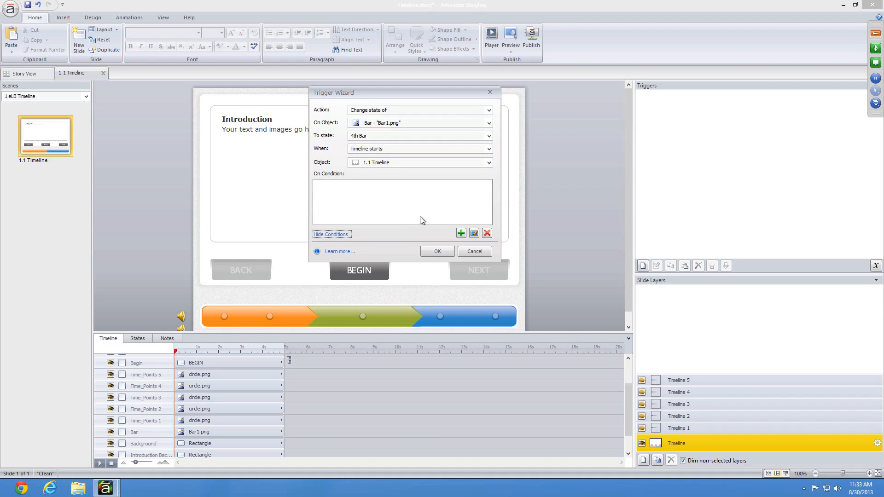
pyautogui.click(460, 233)
pyautogui.moveTo(416, 131); pyautogui.dragTo(402, 134)
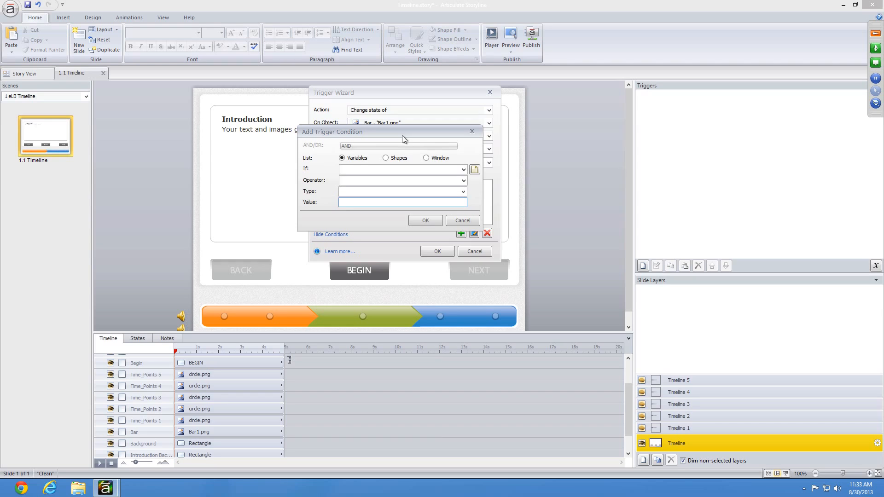
pyautogui.click(354, 169)
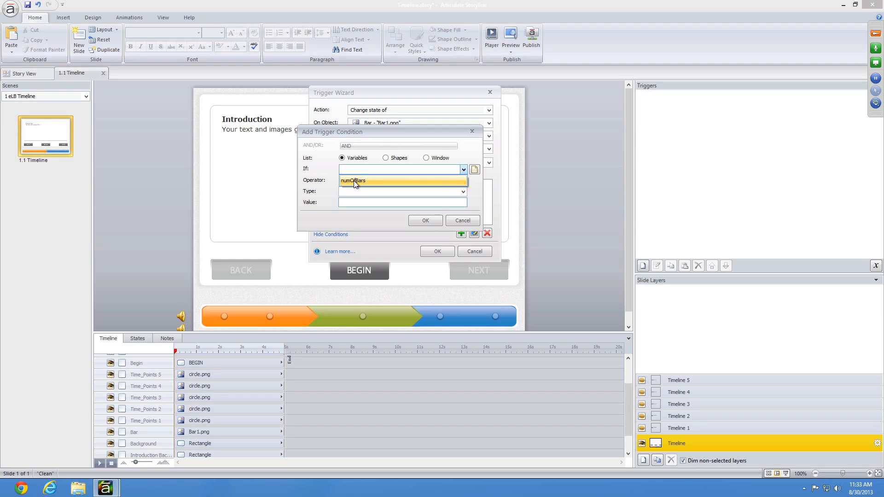
pyautogui.click(354, 180)
pyautogui.click(358, 178)
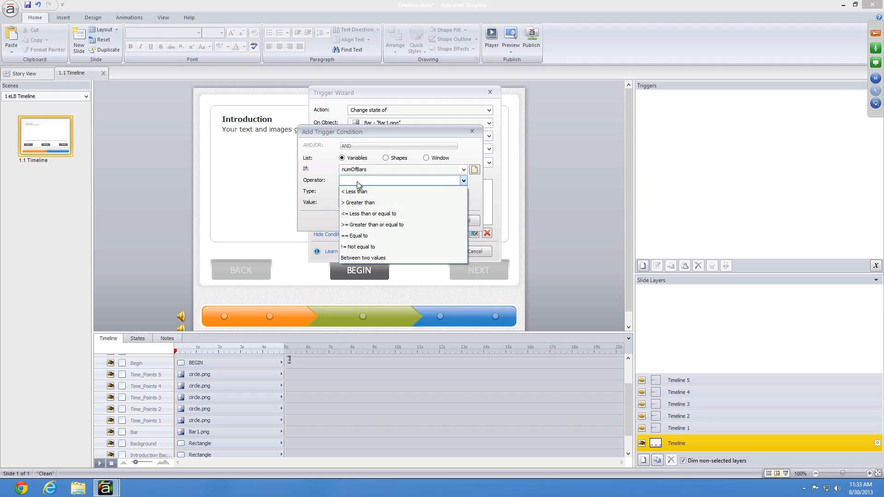
pyautogui.click(357, 236)
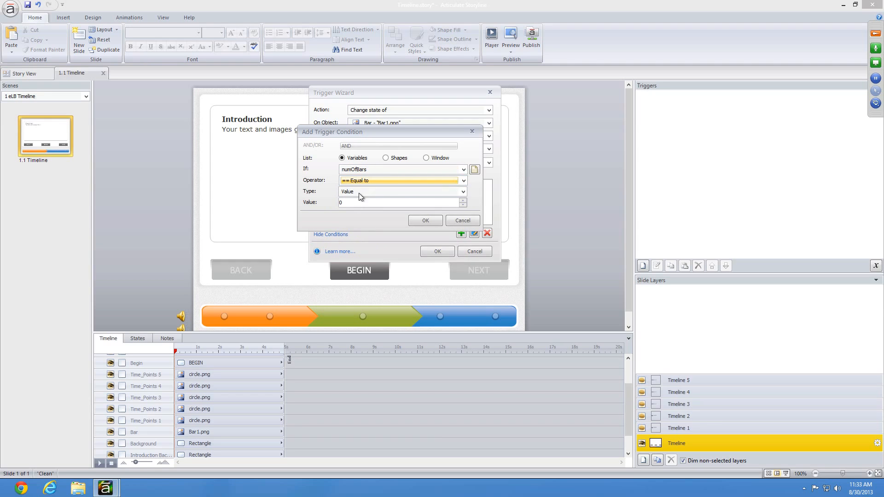
pyautogui.click(353, 202)
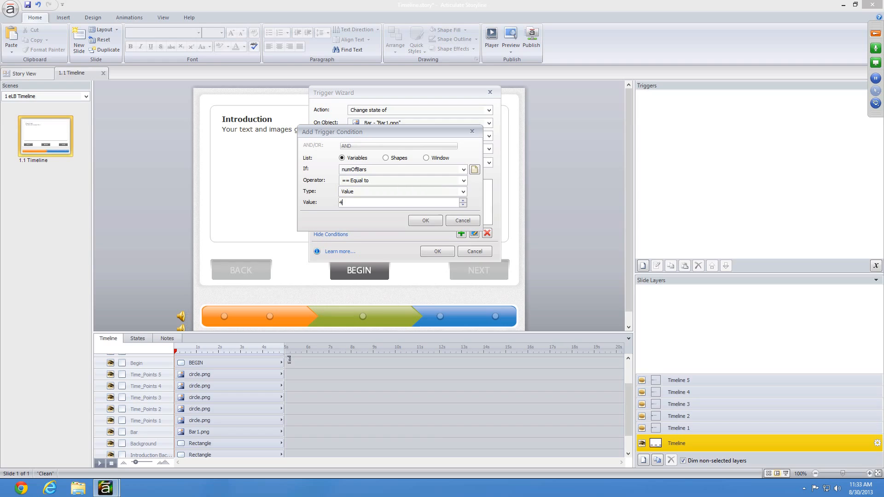
pyautogui.click(426, 221)
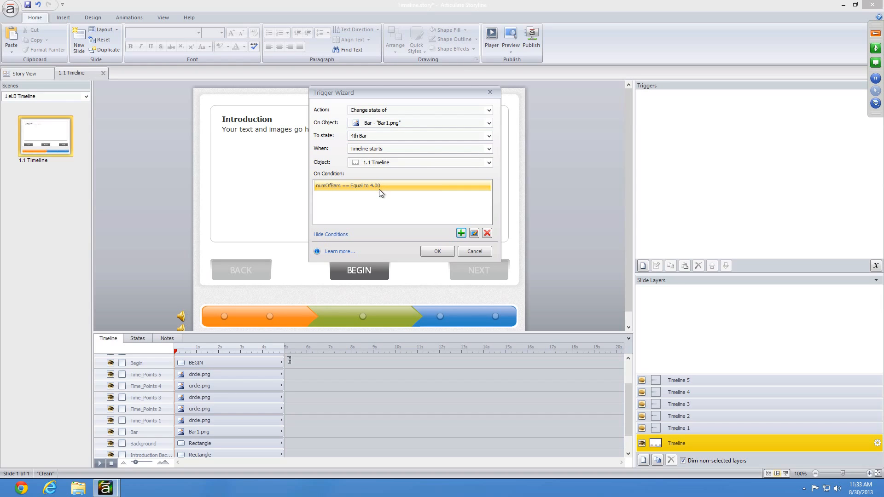
pyautogui.click(437, 251)
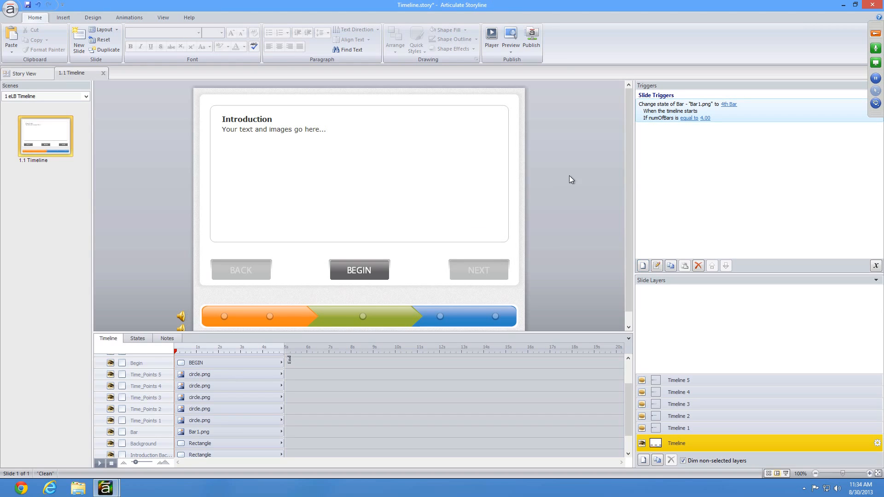
# Set the default value of the numOfBars variable to 4 and save the variables
pyautogui.click(874, 267)
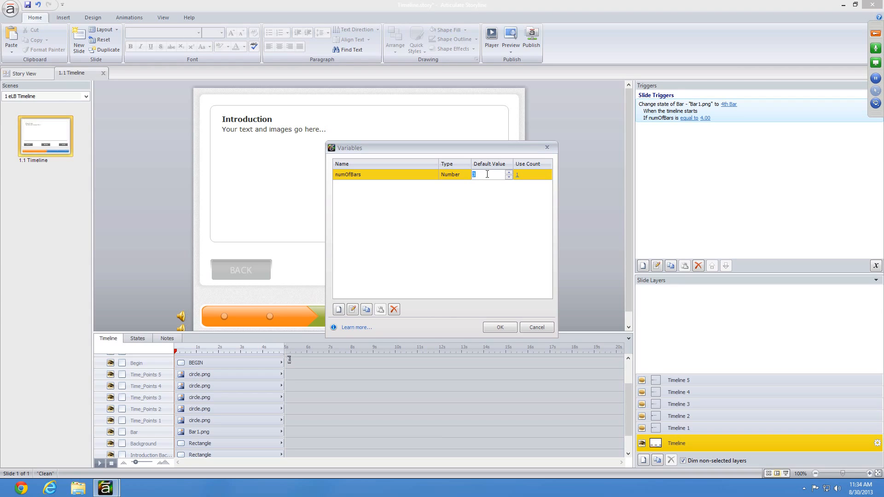
pyautogui.write('4')
pyautogui.click(505, 327)
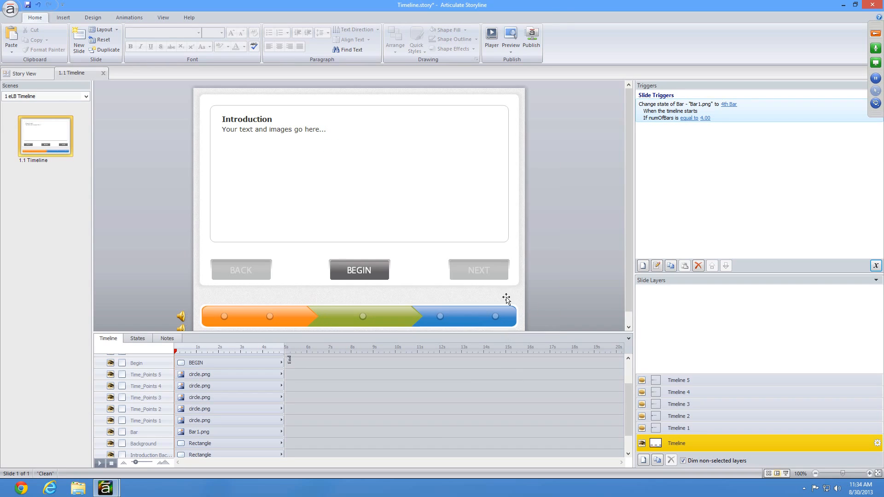
# Preview the slide to check the bar's state at timeline start, and close the preview
pyautogui.click(509, 49)
pyautogui.click(512, 62)
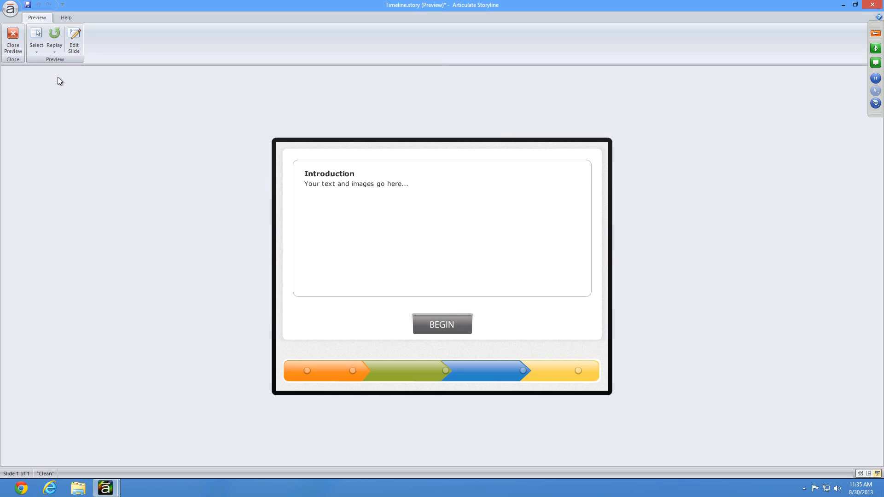
pyautogui.click(13, 36)
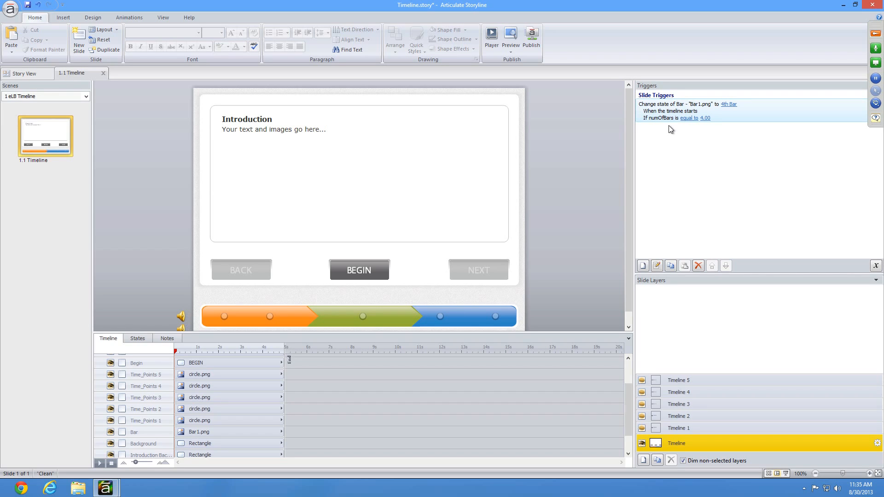
# Read the attendee's question in the GoToWebinar control panel and collapse the panel
pyautogui.click(876, 33)
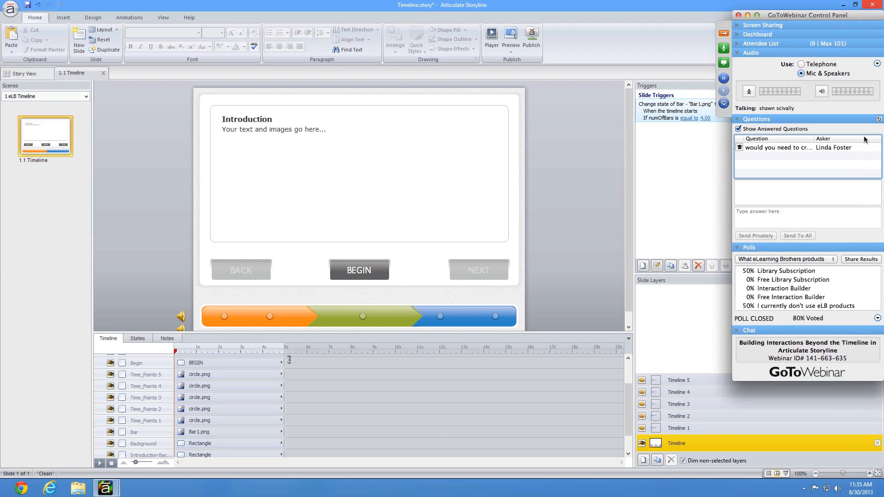
pyautogui.click(795, 147)
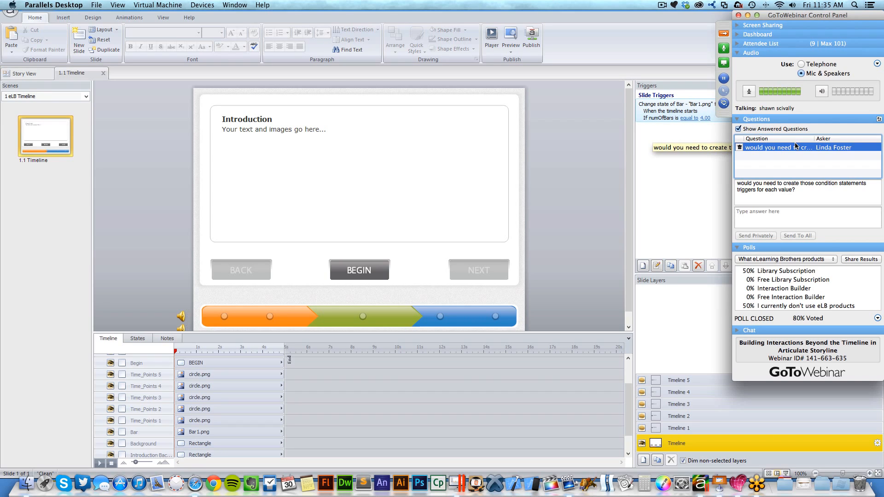
pyautogui.click(723, 34)
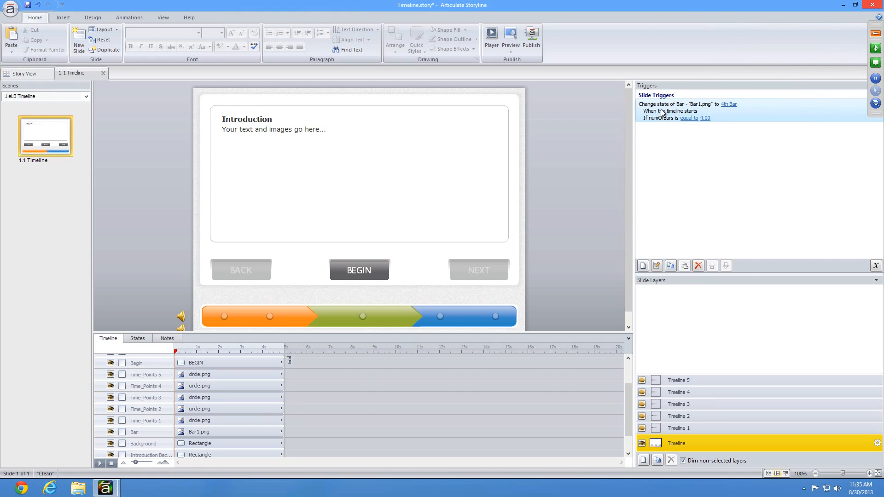
# Duplicate the 4th Bar slide trigger and change the copy's target state to 5th Bar
pyautogui.click(671, 266)
pyautogui.click(685, 265)
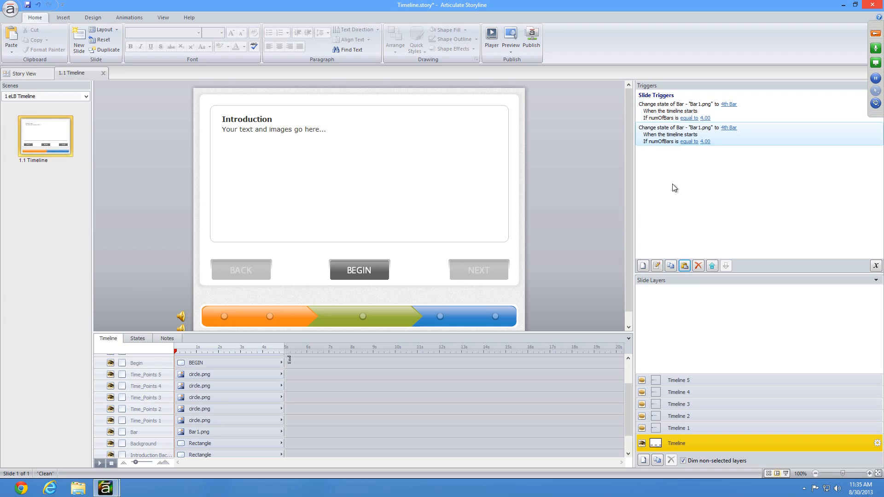
pyautogui.doubleClick(686, 132)
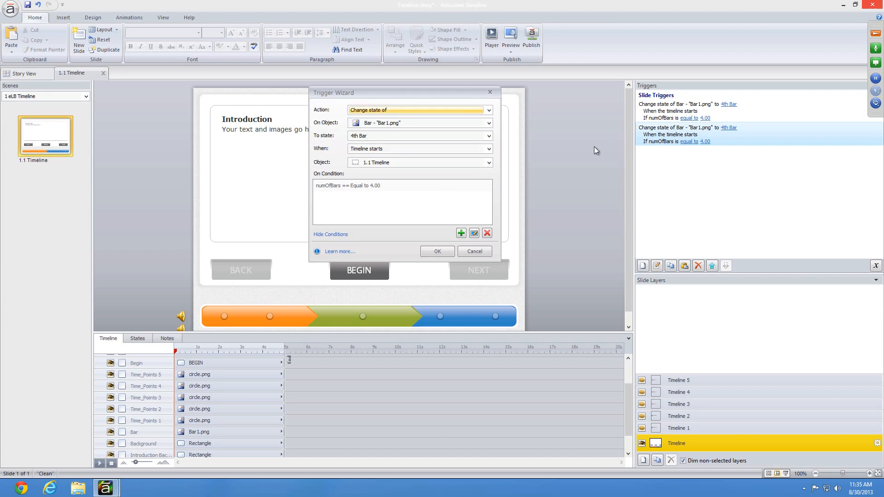
pyautogui.click(369, 136)
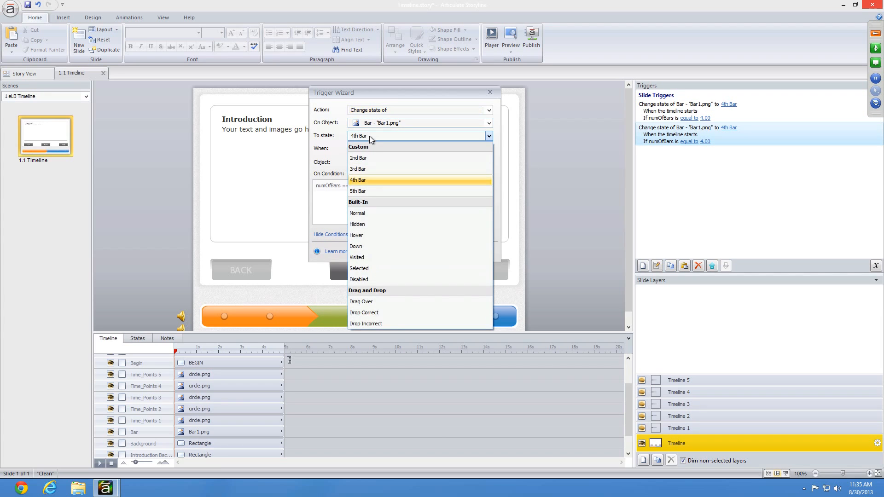
pyautogui.click(366, 185)
# Set the copied trigger's numOfBars condition value to 5 and save the trigger
pyautogui.click(374, 185)
pyautogui.doubleClick(374, 186)
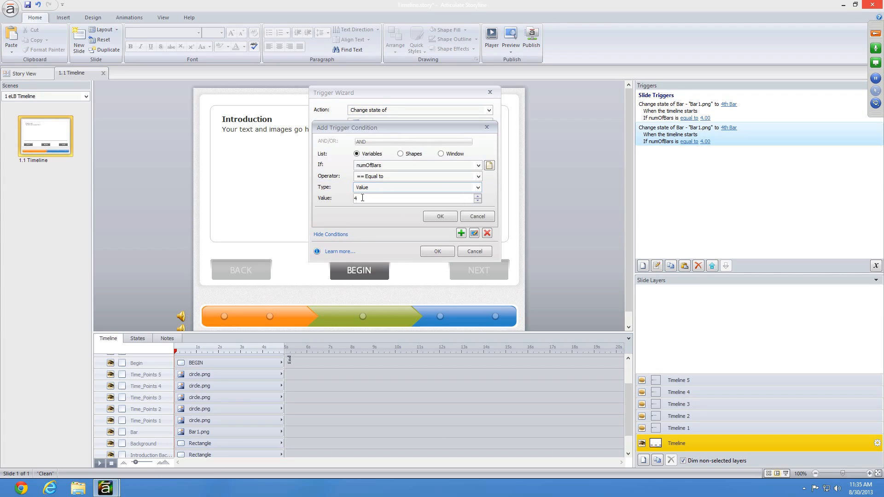
pyautogui.moveTo(361, 199); pyautogui.dragTo(349, 198)
pyautogui.click(446, 217)
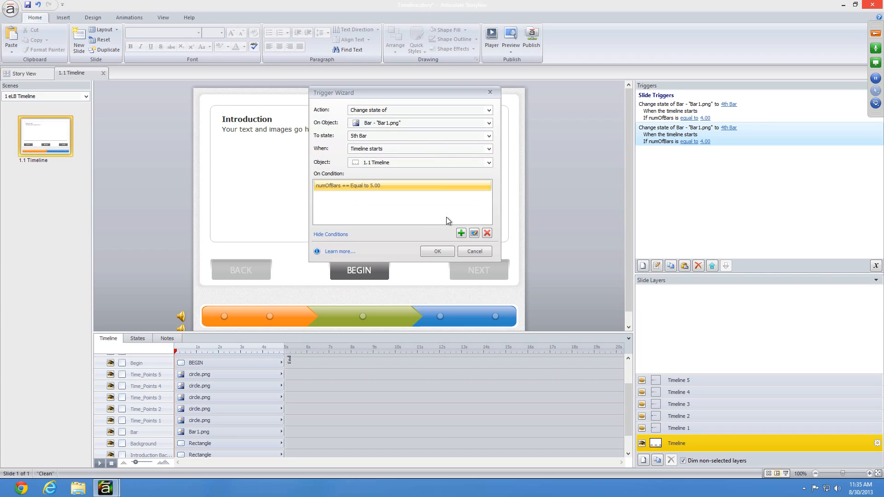
pyautogui.click(452, 254)
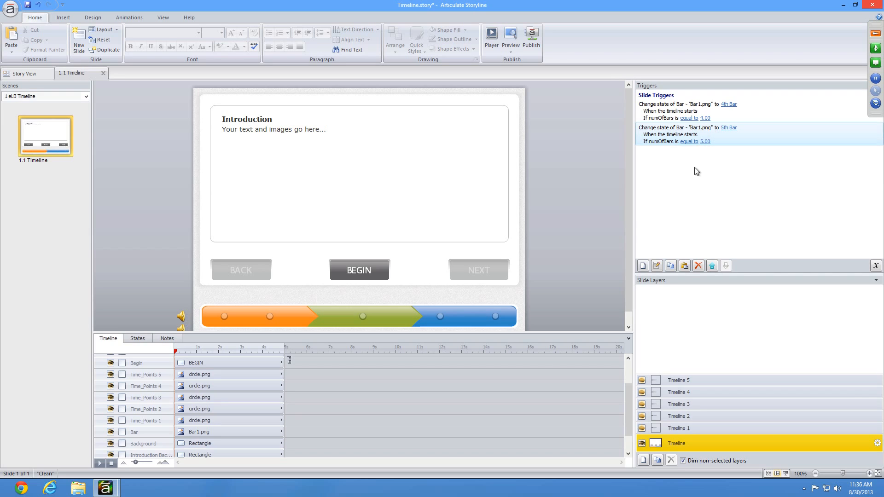
# Add a trigger to the BEGIN button that shows layer Timeline 1 when the user clicks, without any condition
pyautogui.click(358, 266)
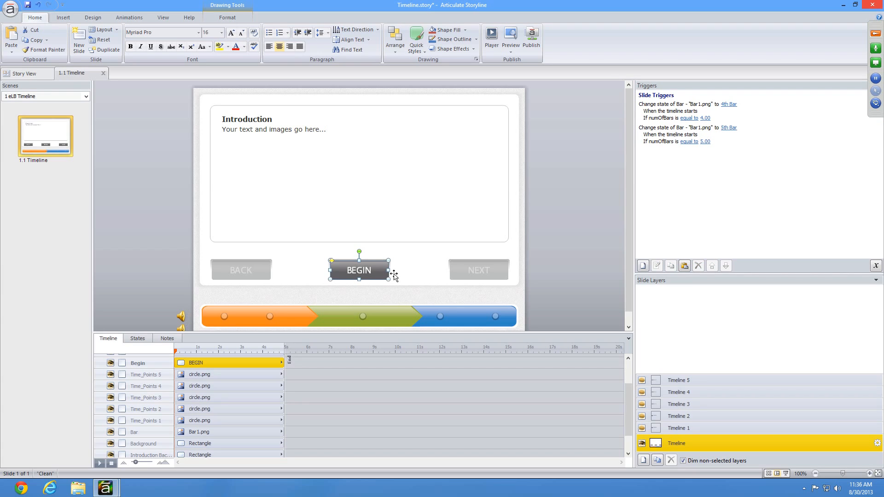
pyautogui.click(644, 265)
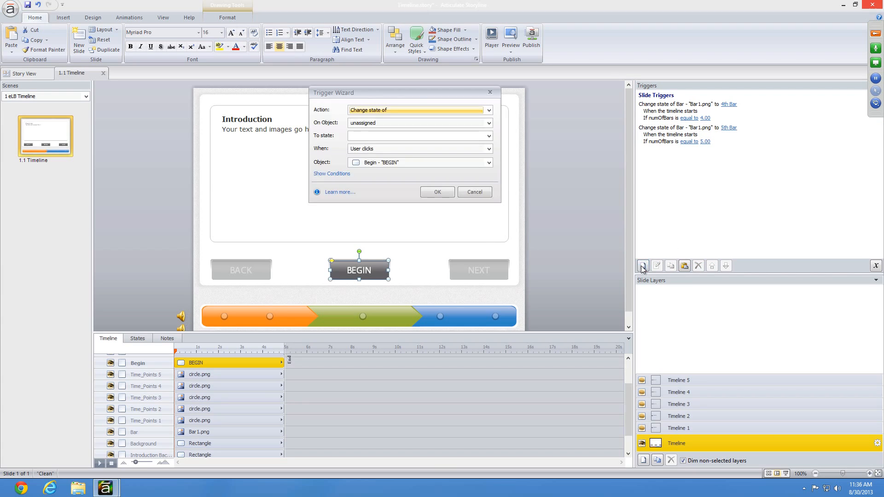
pyautogui.click(367, 113)
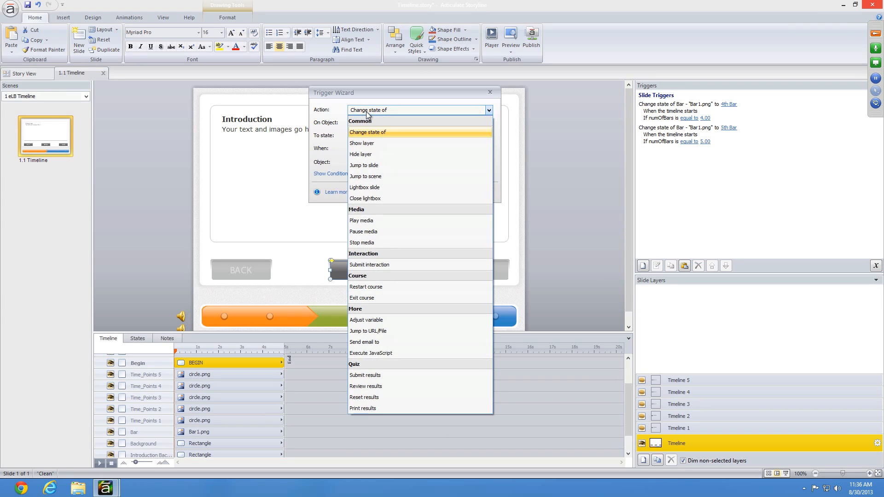
pyautogui.click(374, 143)
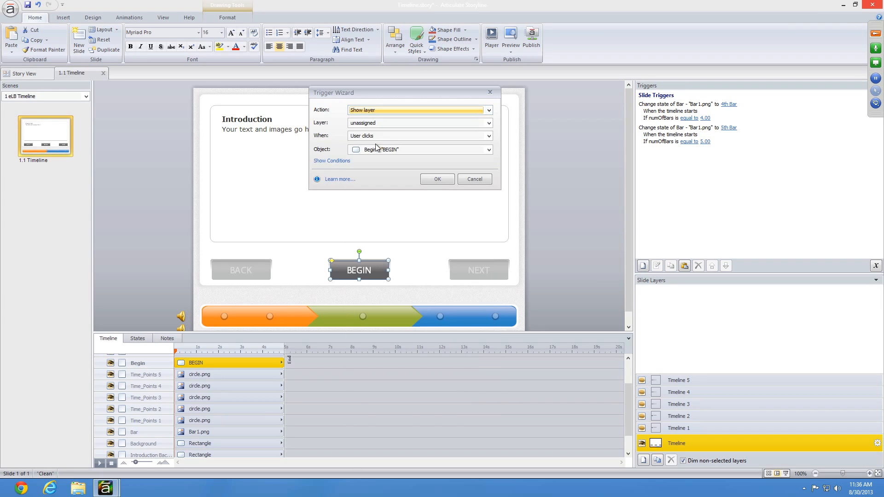
pyautogui.click(374, 125)
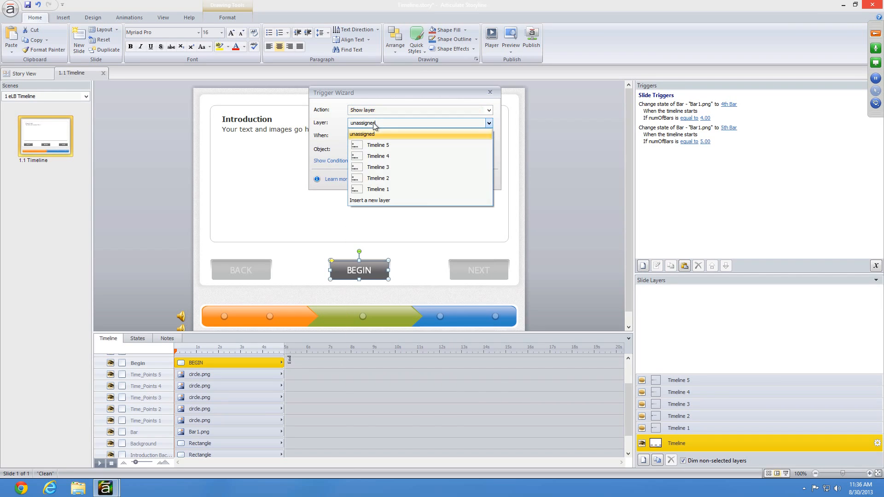
pyautogui.click(383, 189)
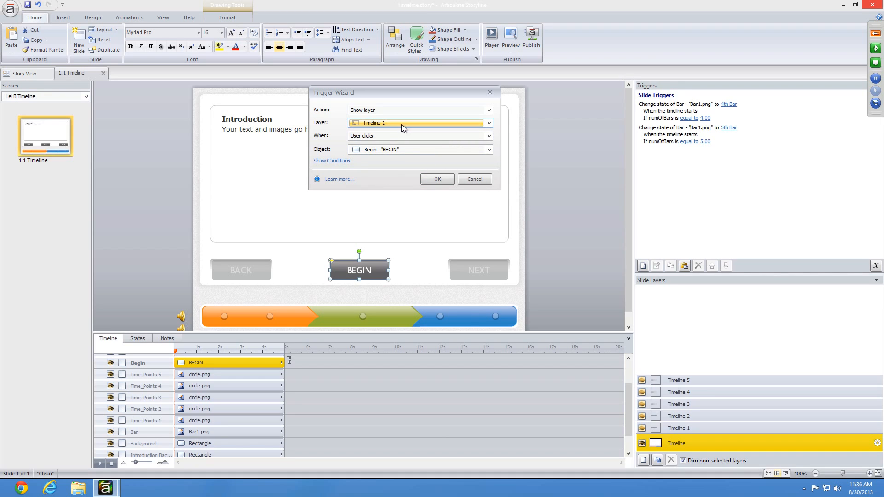
pyautogui.click(332, 160)
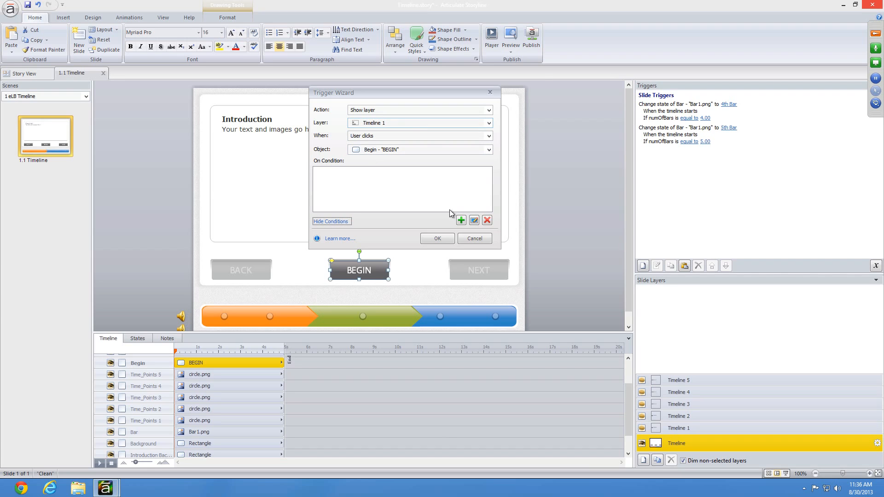
pyautogui.click(429, 237)
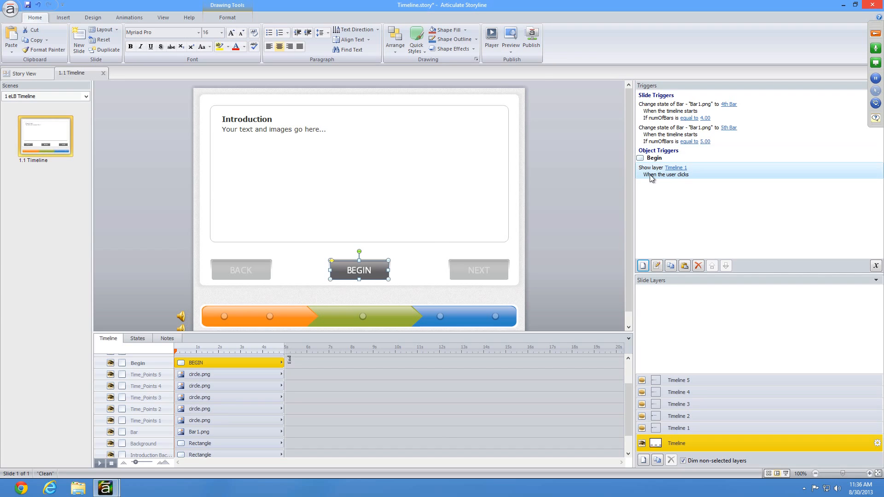
# Preview the slide, test the BEGIN button, and close the preview
pyautogui.click(511, 39)
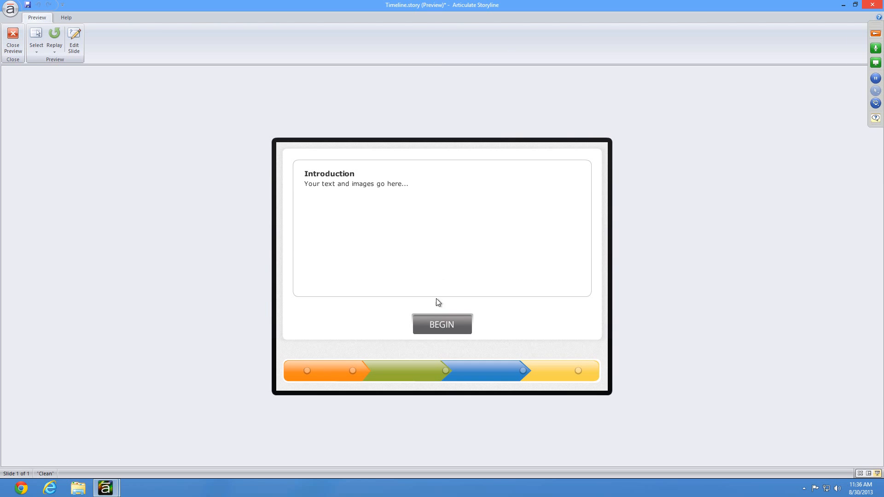
pyautogui.click(452, 326)
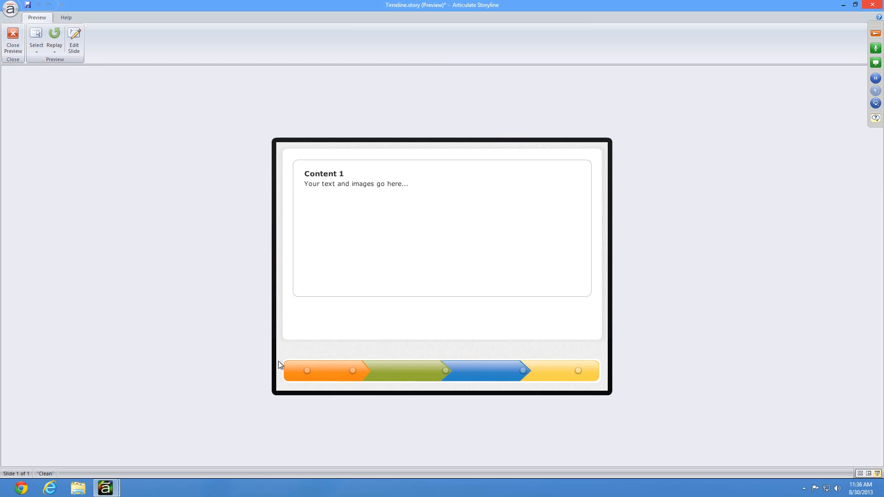
pyautogui.click(13, 37)
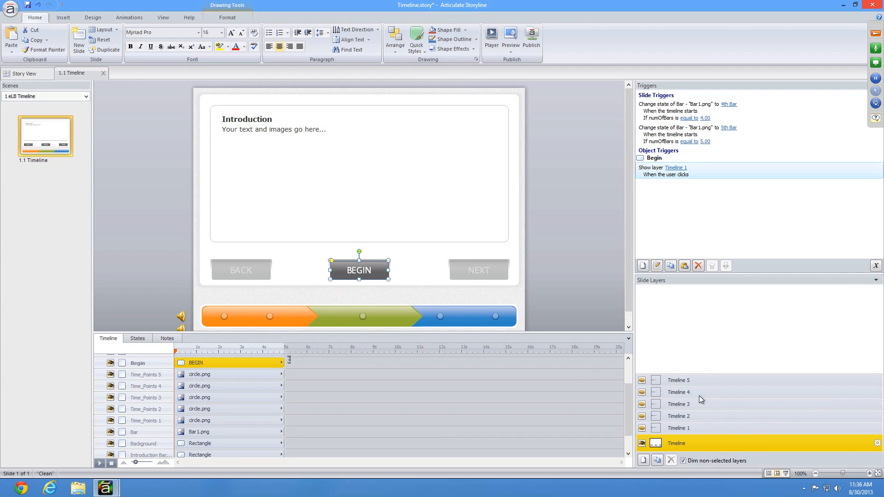
# Review the slide layers Timeline 1 through Timeline 5 and the content header on each of them
pyautogui.click(692, 427)
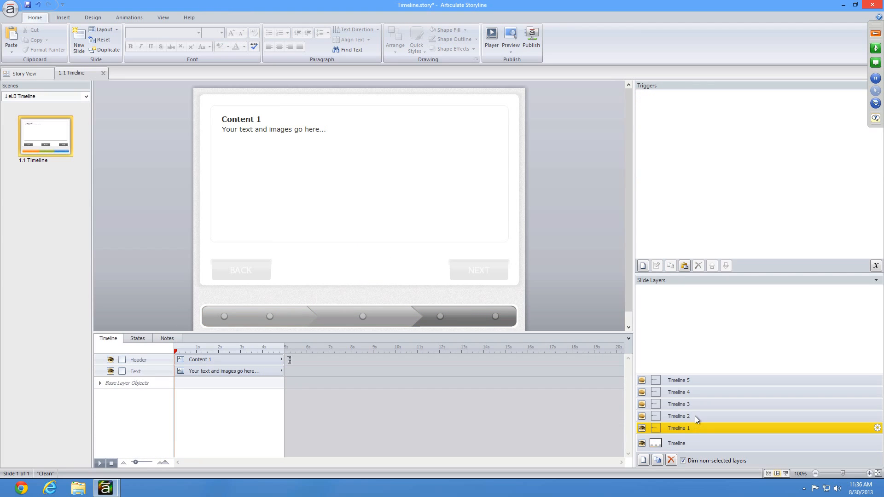
pyautogui.click(695, 416)
pyautogui.click(696, 405)
pyautogui.click(696, 392)
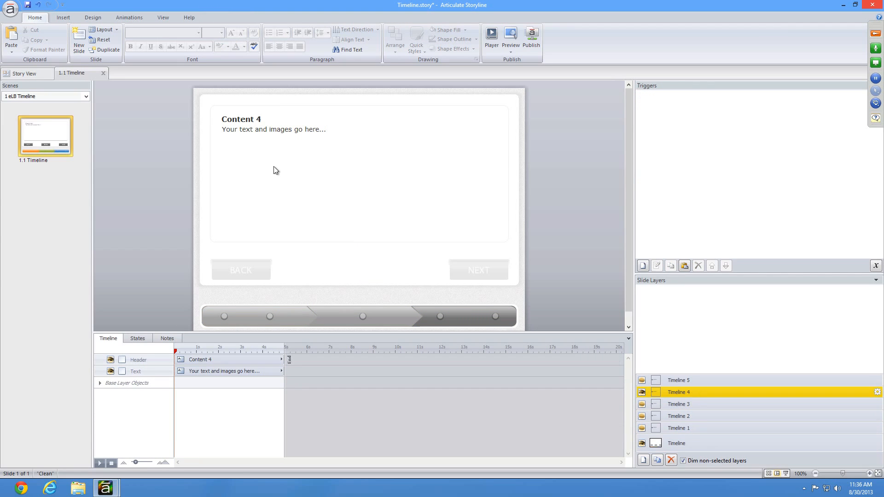
pyautogui.click(263, 121)
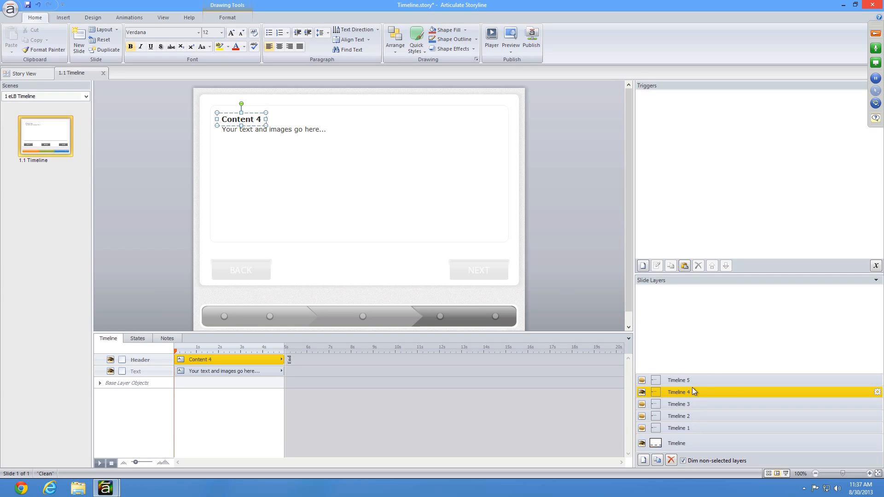
pyautogui.click(694, 380)
pyautogui.click(248, 120)
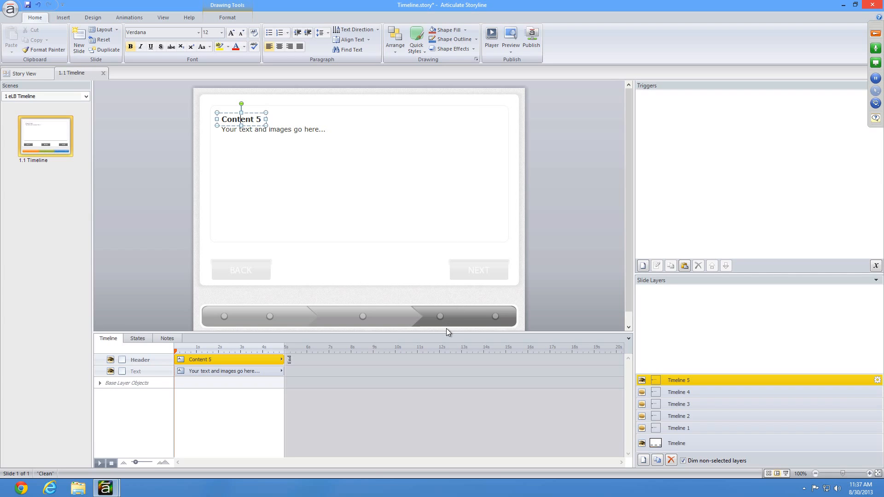
pyautogui.moveTo(446, 332); pyautogui.dragTo(450, 217)
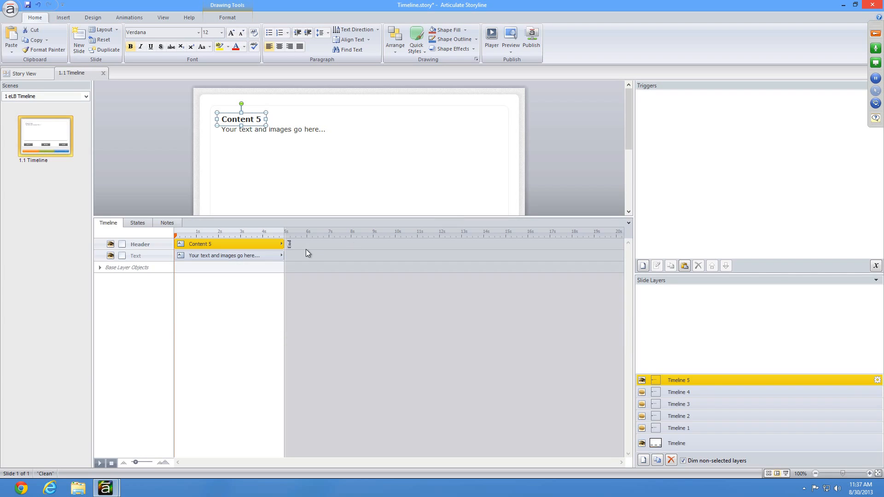
pyautogui.moveTo(578, 216); pyautogui.dragTo(569, 355)
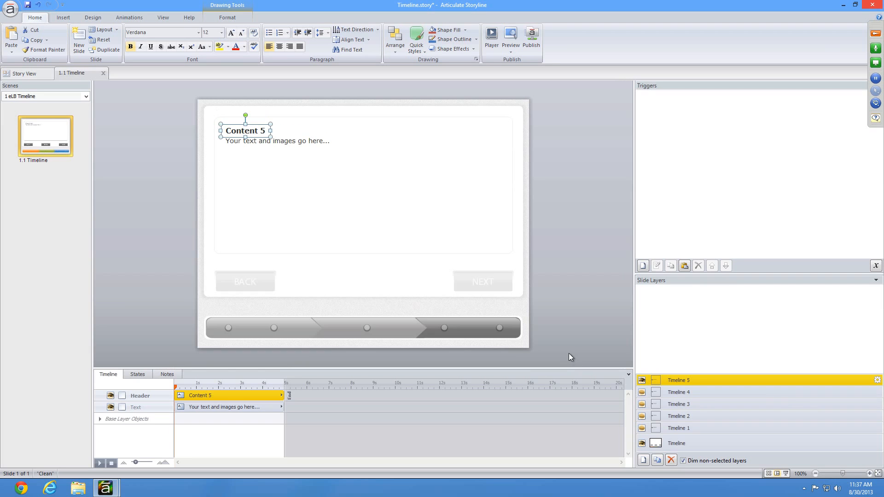
# Compare the base Timeline layer with the Timeline 1 layer
pyautogui.click(689, 444)
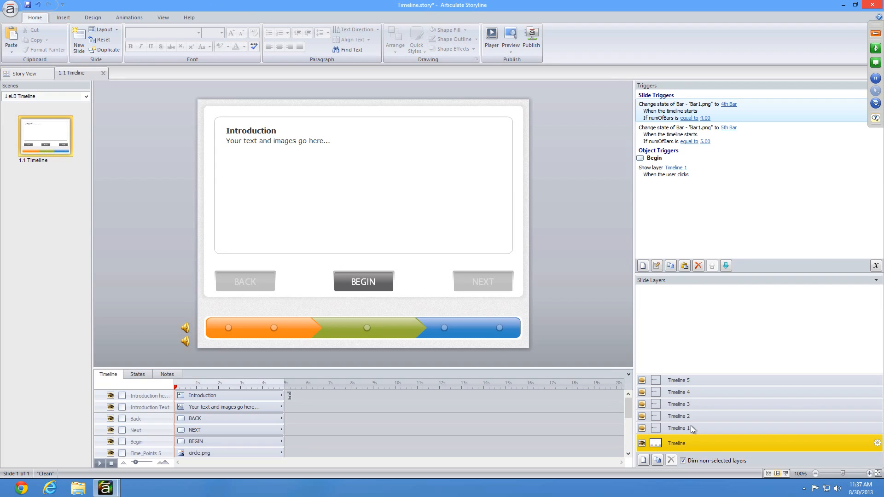
pyautogui.click(691, 427)
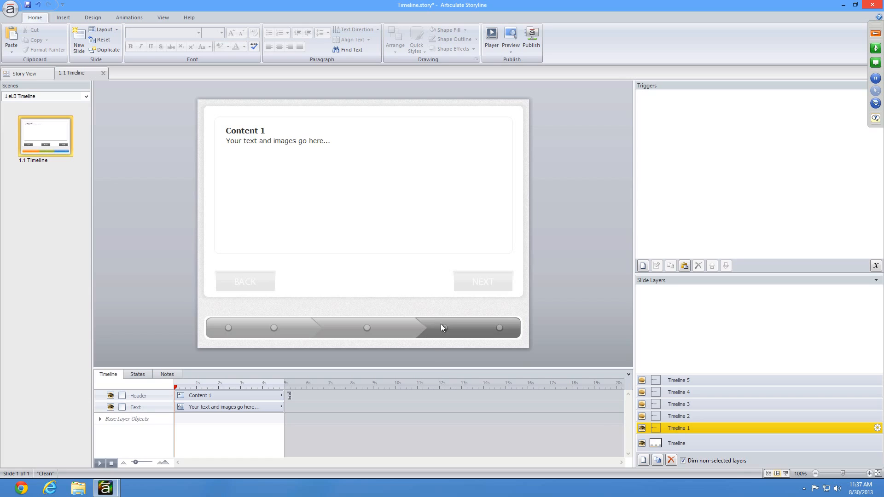
pyautogui.click(692, 441)
pyautogui.click(695, 428)
# Inspect the base layer objects of the Timeline 1 layer, temporarily showing the Introduction header and hiding it again
pyautogui.moveTo(172, 368); pyautogui.dragTo(175, 270)
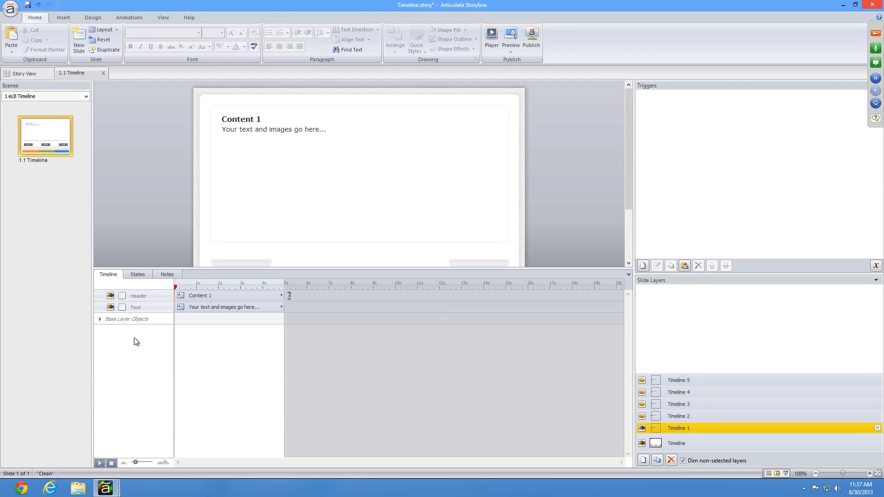
pyautogui.click(100, 319)
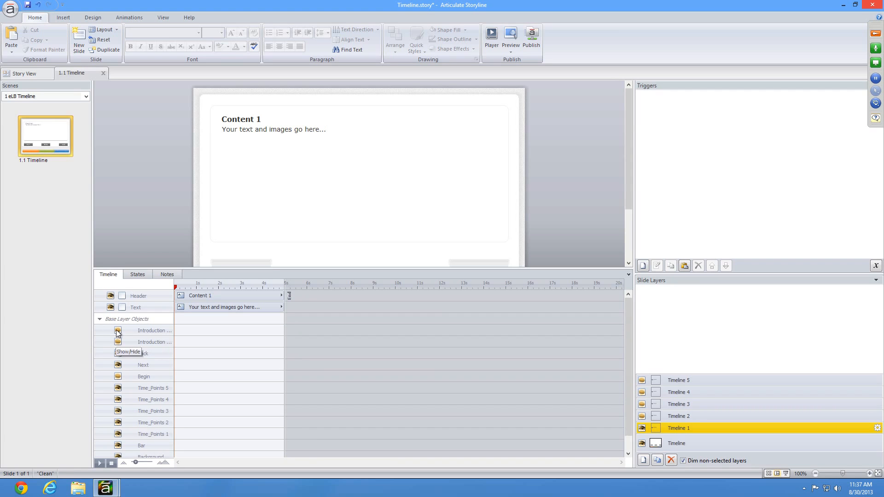
pyautogui.click(119, 332)
pyautogui.click(119, 332)
pyautogui.click(119, 332)
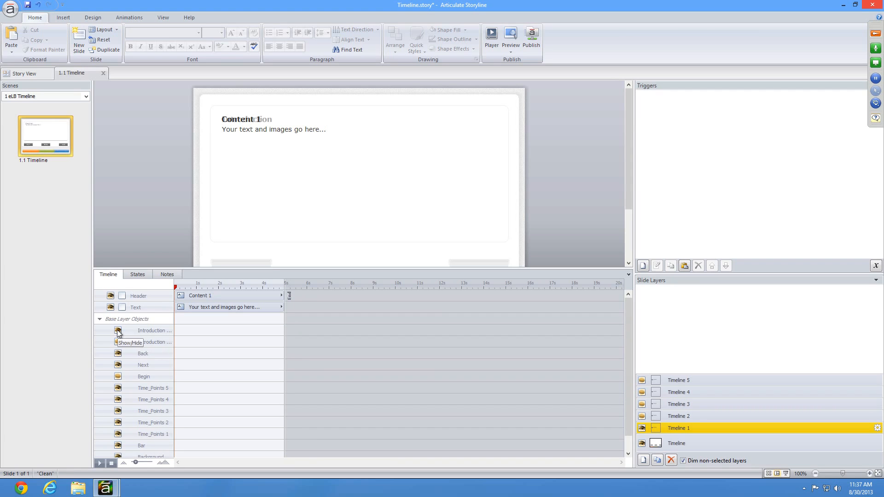
pyautogui.click(118, 332)
pyautogui.click(118, 343)
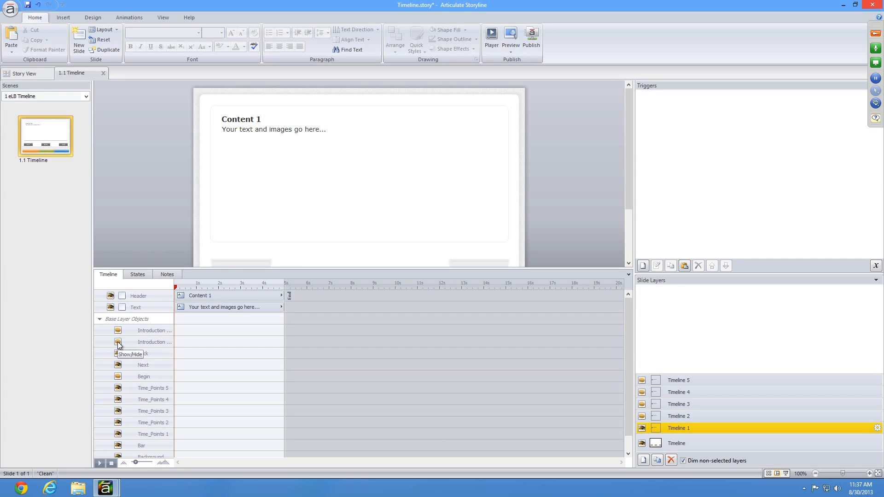
pyautogui.click(119, 377)
pyautogui.moveTo(251, 269); pyautogui.dragTo(273, 326)
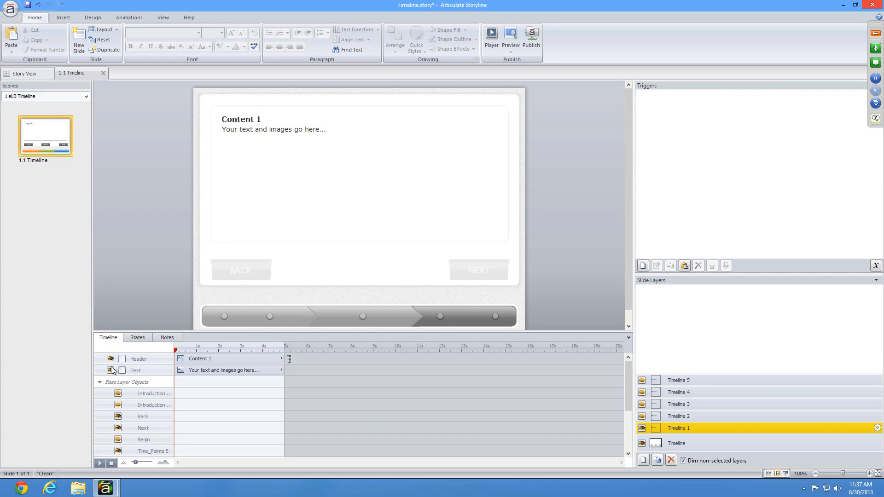
# Collapse the base layer objects and identify the Timeline 1 layer's own header and text objects
pyautogui.click(99, 382)
pyautogui.click(234, 359)
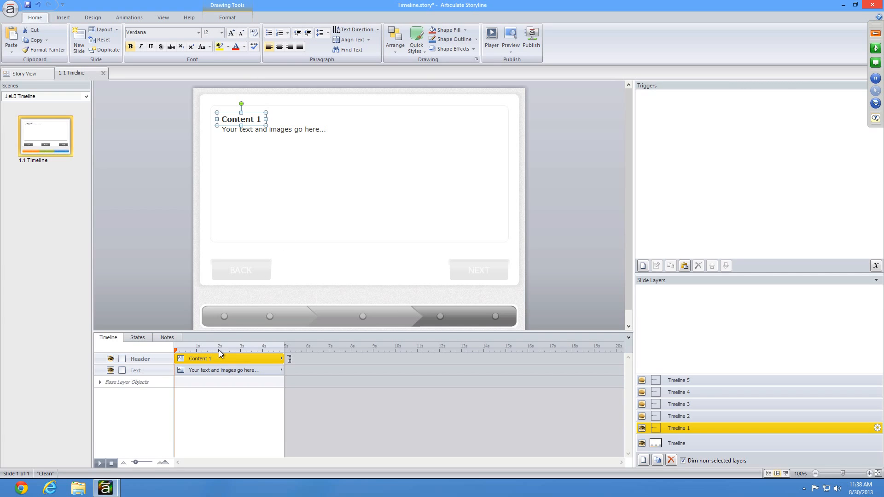
pyautogui.click(214, 371)
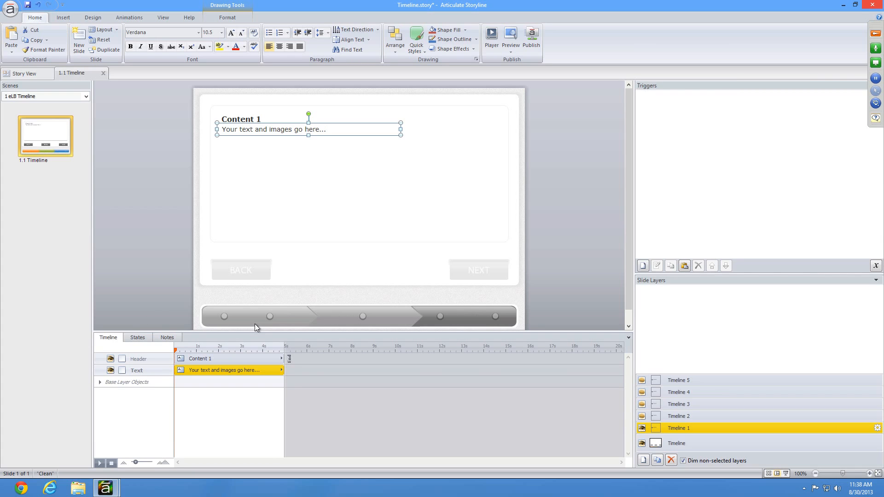
# On the base layer, add a trigger to Time_Points 1 that shows layer Timeline 1 when the user clicks
pyautogui.click(689, 443)
pyautogui.click(495, 316)
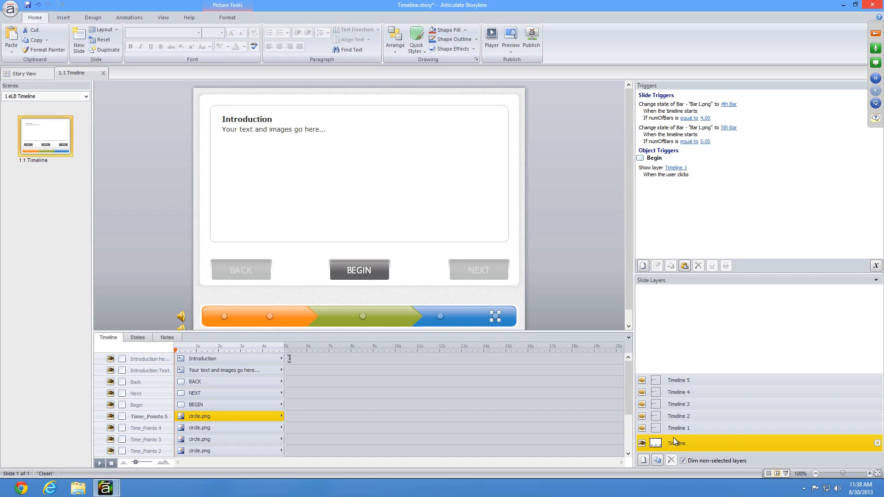
pyautogui.scroll(-1, 617, 276)
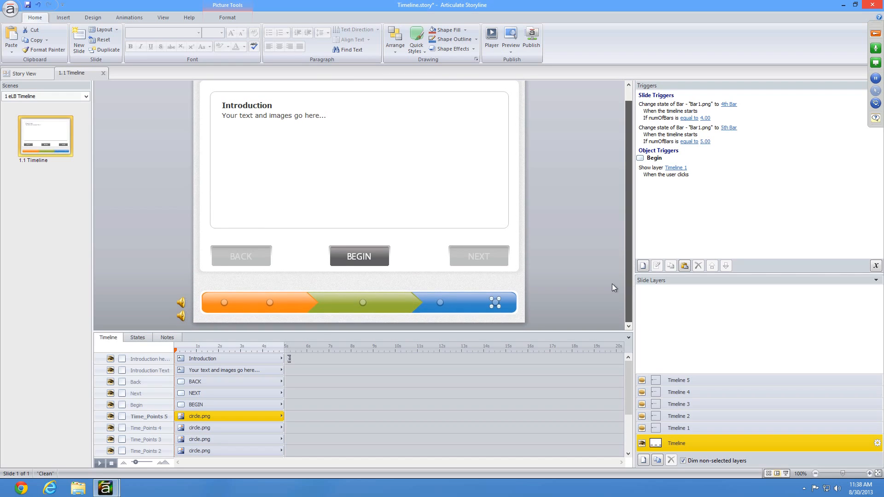
pyautogui.click(229, 309)
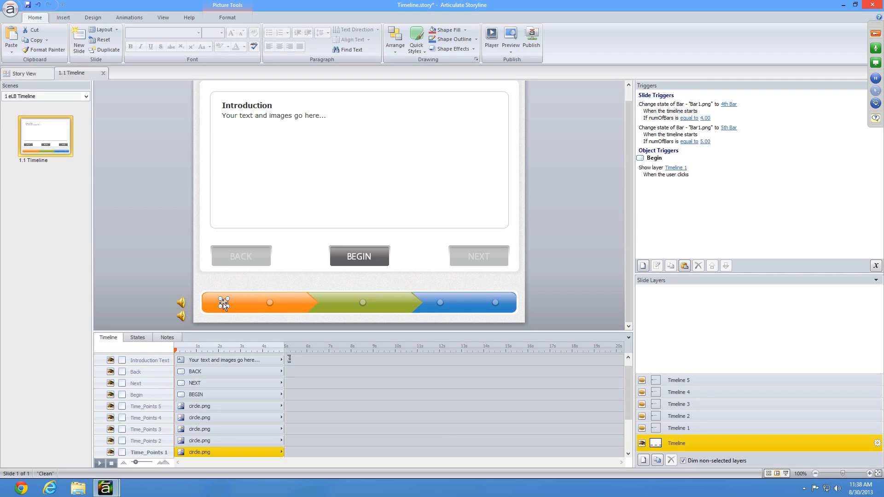
pyautogui.click(643, 266)
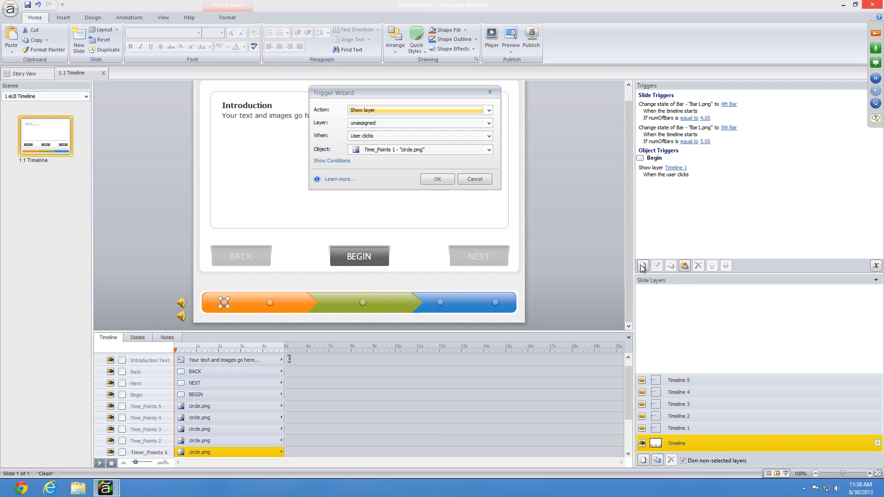
pyautogui.click(407, 121)
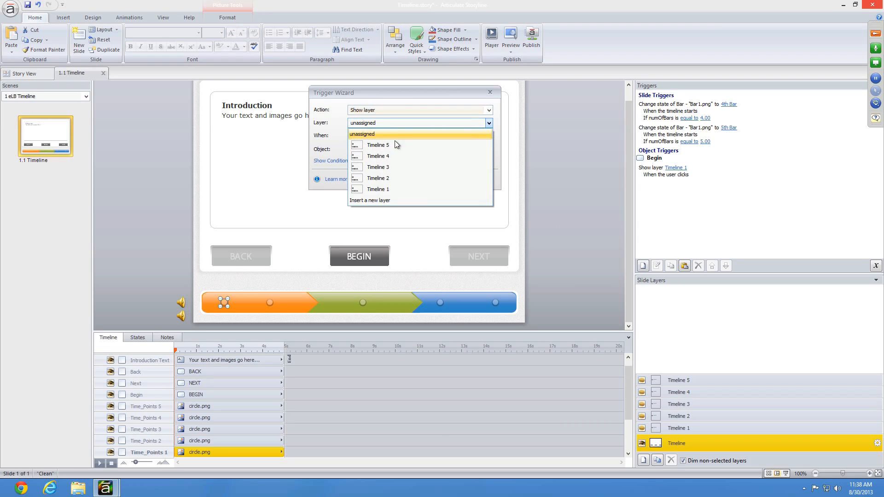
pyautogui.click(383, 186)
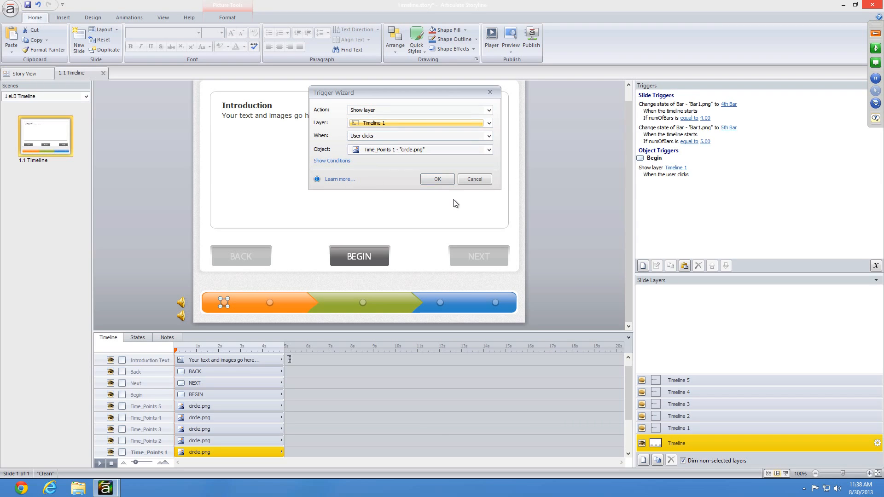
pyautogui.click(444, 183)
# Add a trigger to Time_Points 2 that shows layer Timeline 2 when the user clicks
pyautogui.click(270, 302)
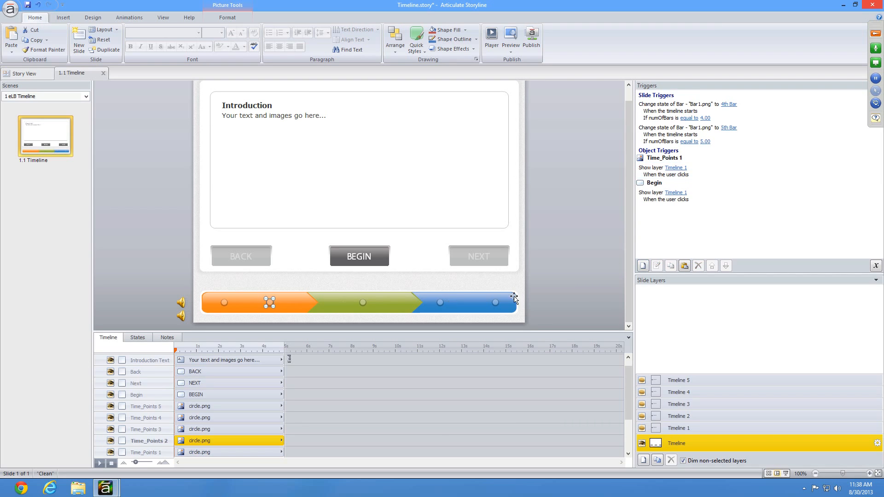
pyautogui.click(644, 265)
pyautogui.click(458, 121)
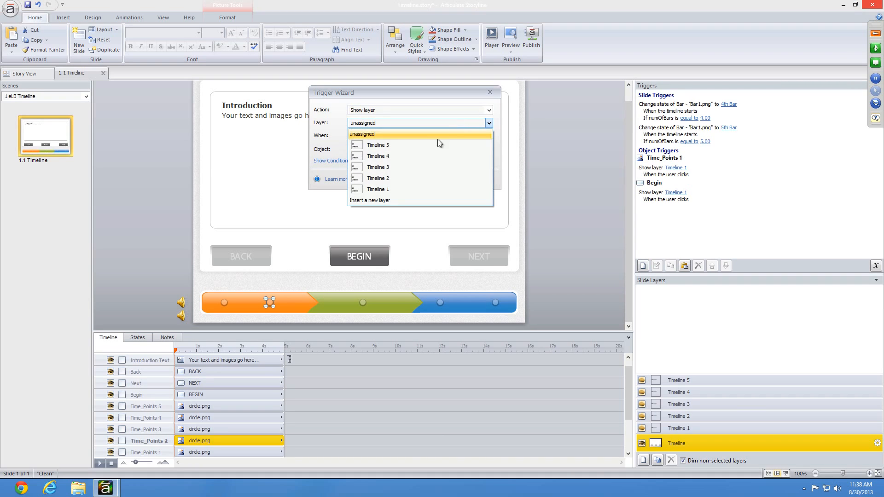
pyautogui.click(408, 178)
pyautogui.click(443, 183)
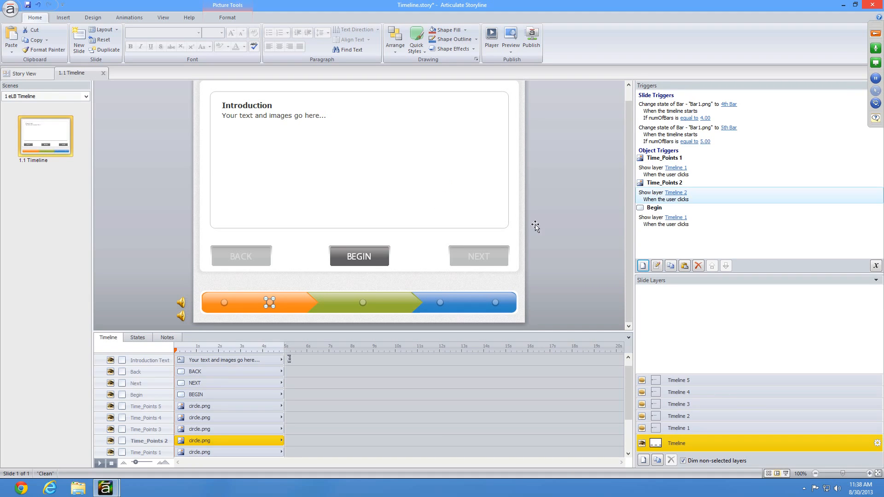
# Add a trigger to Time_Points 3 that shows layer Timeline 3 when the user clicks
pyautogui.click(363, 302)
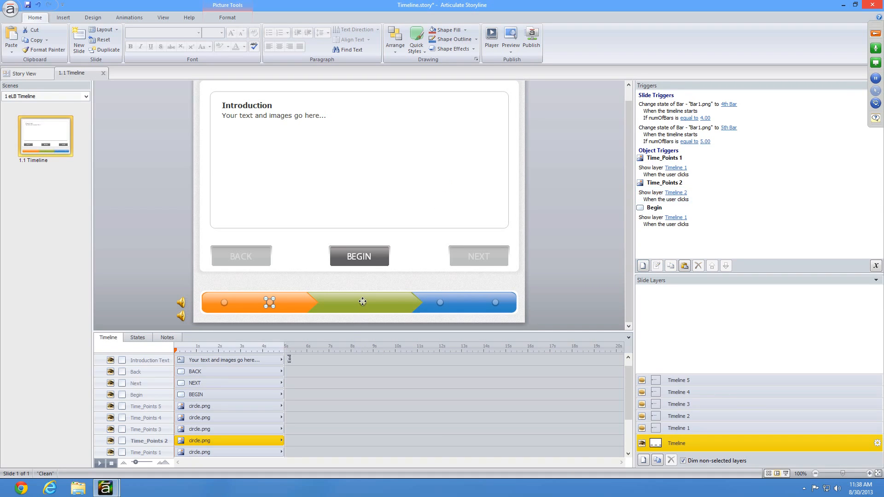
pyautogui.click(643, 266)
pyautogui.click(369, 123)
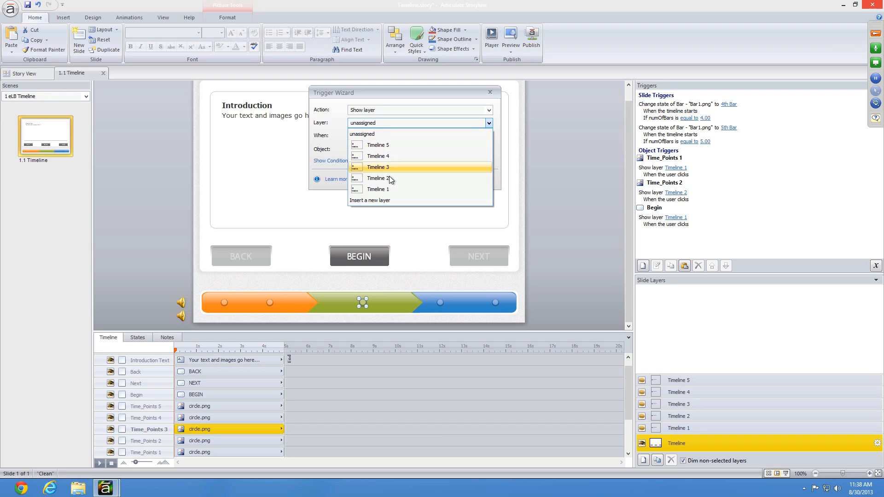
pyautogui.click(396, 168)
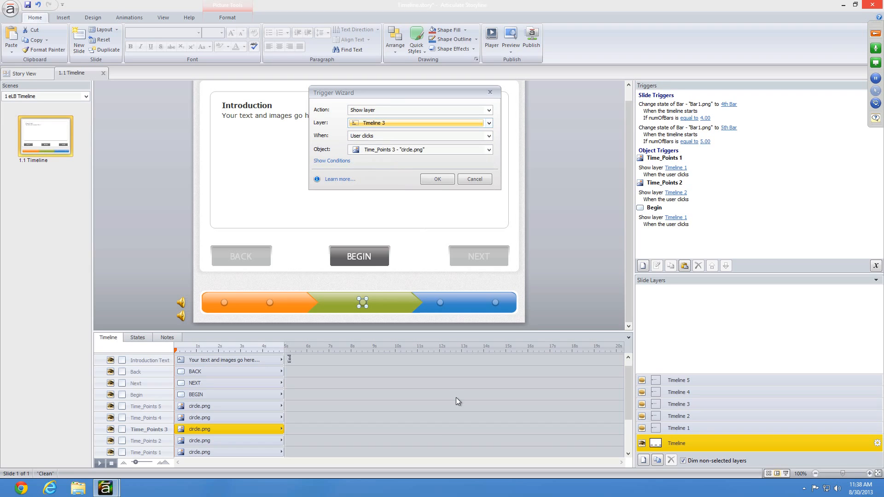
pyautogui.click(440, 183)
# Add a trigger to Time_Points 4 that shows layer Timeline 4 when the user clicks
pyautogui.click(440, 302)
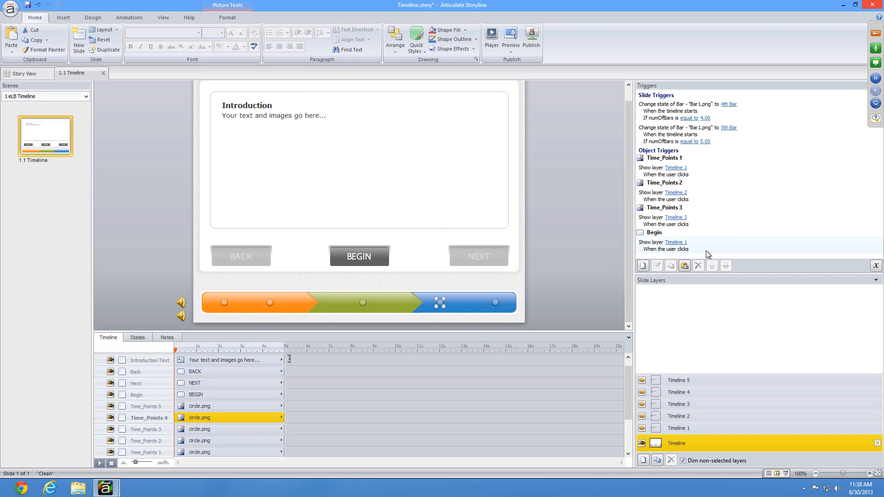
pyautogui.click(649, 266)
pyautogui.click(429, 124)
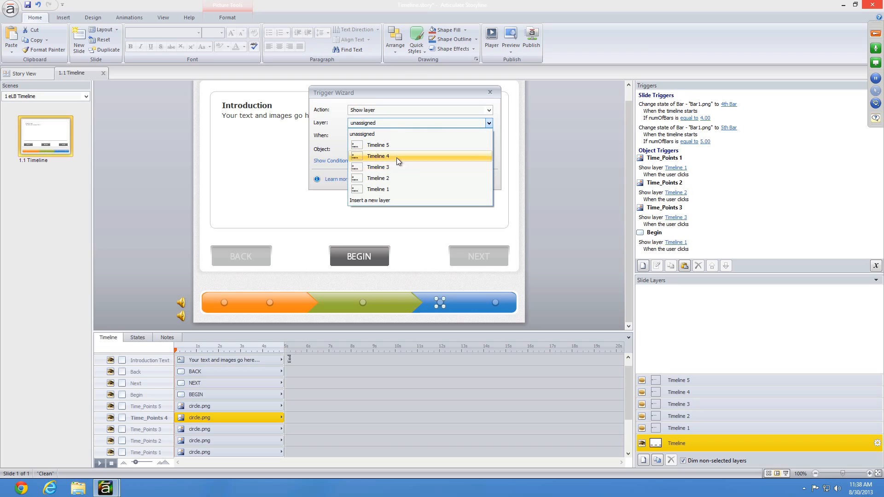
pyautogui.click(397, 157)
pyautogui.click(441, 178)
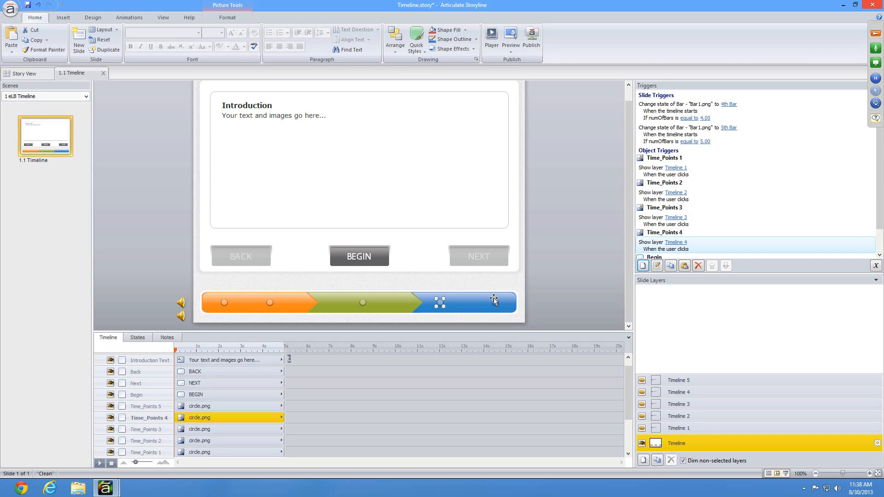
# Add a trigger to Time_Points 5 that shows layer Timeline 5 when the user clicks
pyautogui.click(494, 300)
pyautogui.scroll(-2, 703, 206)
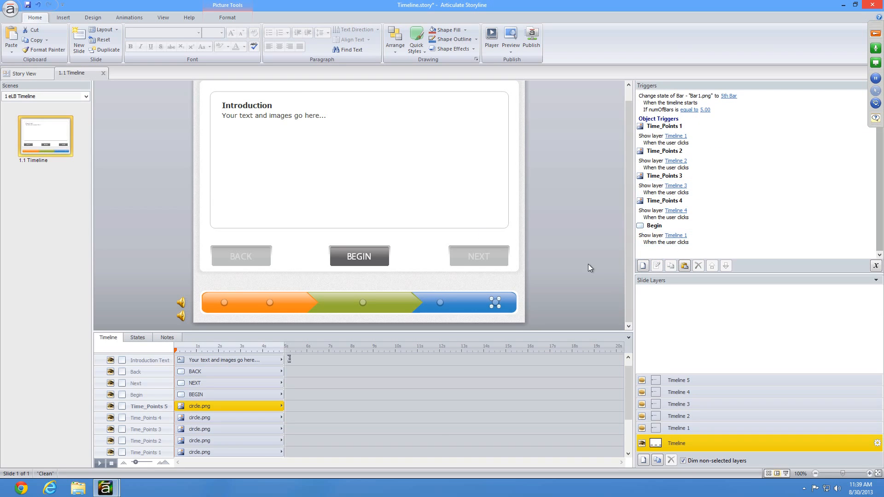
pyautogui.click(644, 266)
pyautogui.click(391, 122)
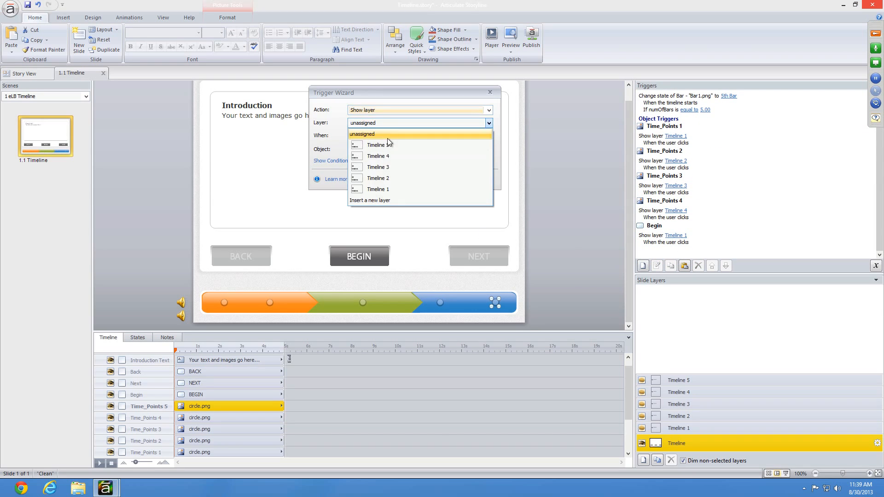
pyautogui.click(388, 143)
pyautogui.click(440, 179)
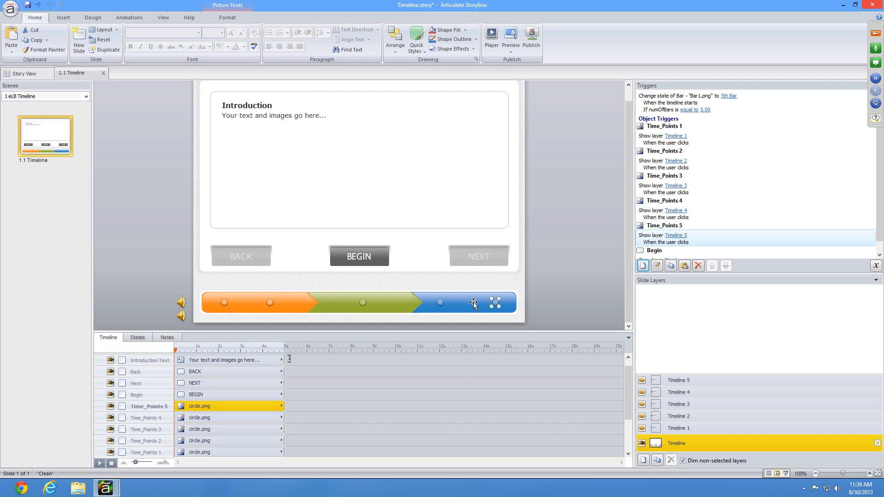
# Preview the slide, test time points 5, 4, 3 and 2 on the bar, and close the preview
pyautogui.click(517, 35)
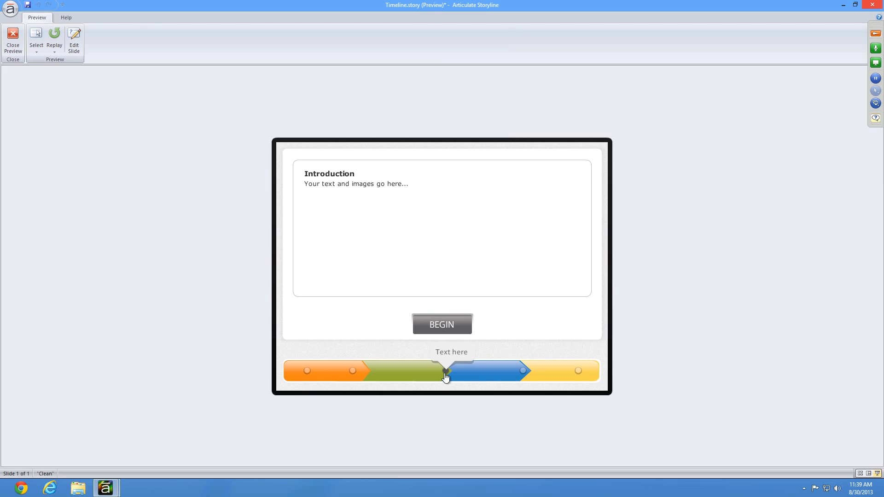
pyautogui.click(578, 371)
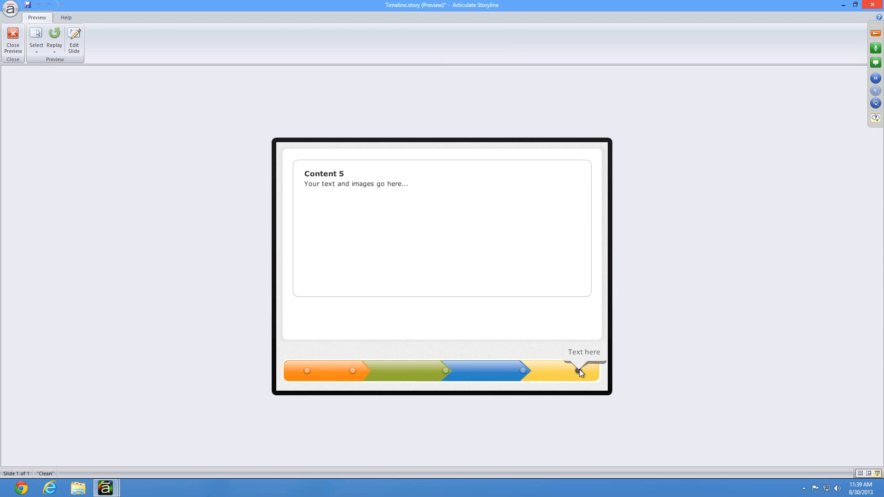
pyautogui.click(525, 371)
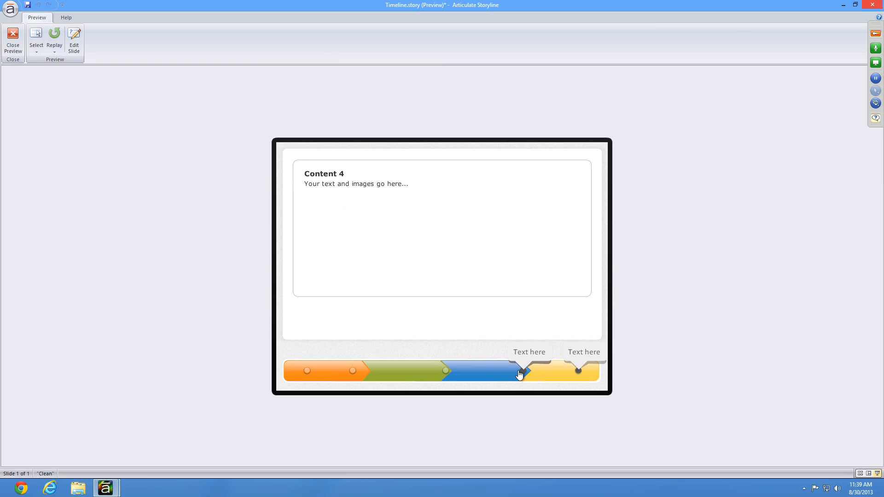
pyautogui.click(444, 372)
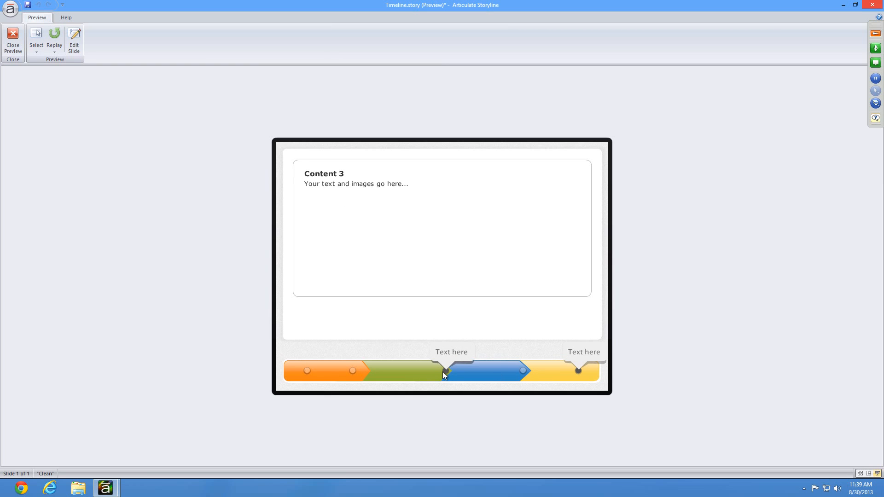
pyautogui.click(523, 371)
pyautogui.click(352, 372)
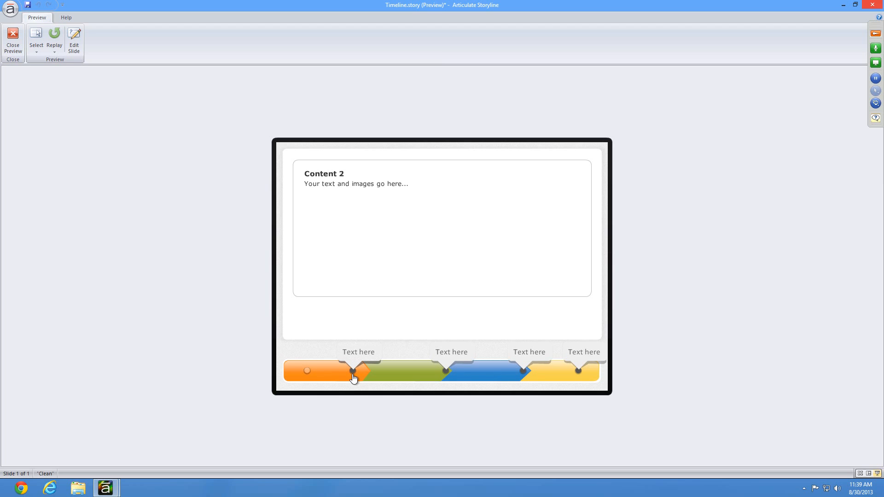
pyautogui.click(581, 371)
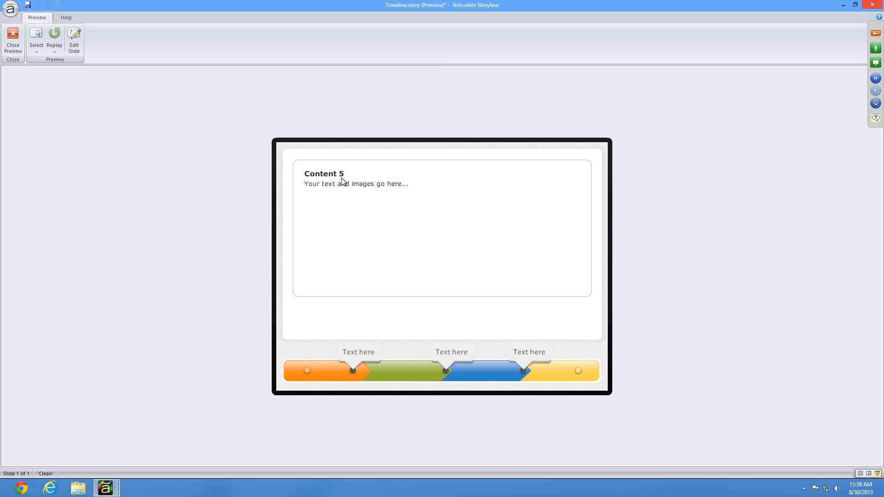
pyautogui.click(15, 40)
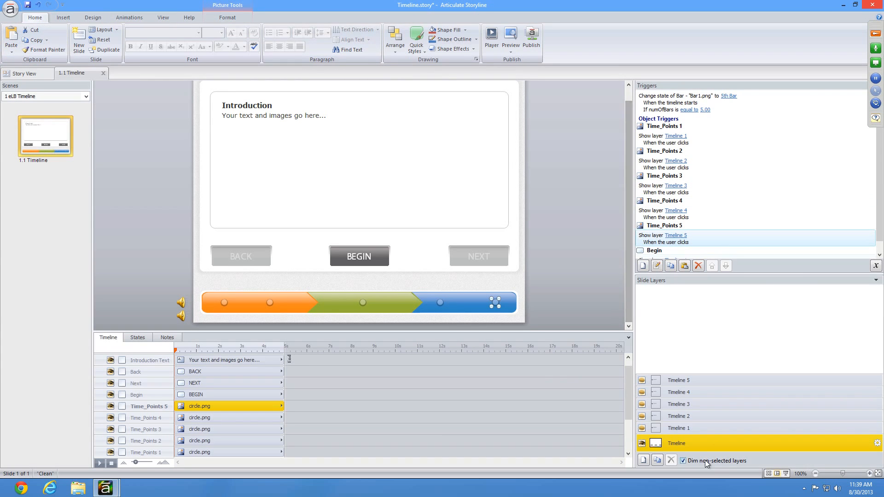
# Set the default value of the numOfBars variable to 5 and select the timeline bar on the slide
pyautogui.click(570, 214)
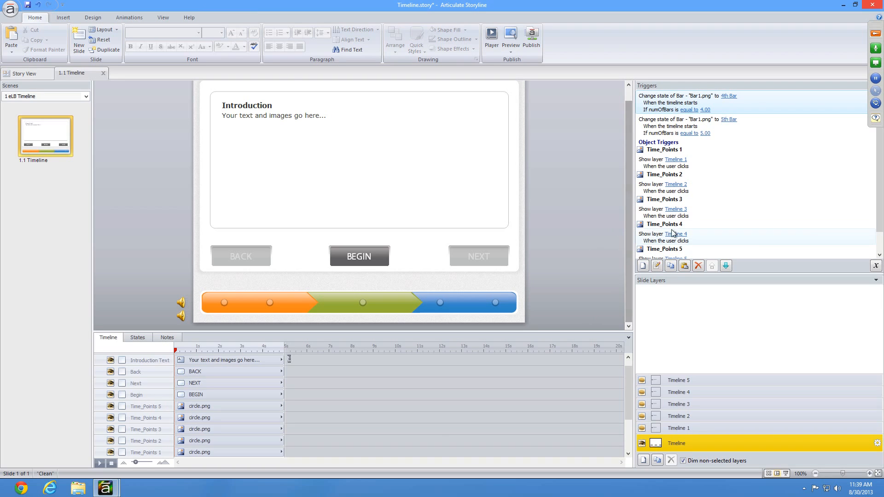
pyautogui.click(877, 267)
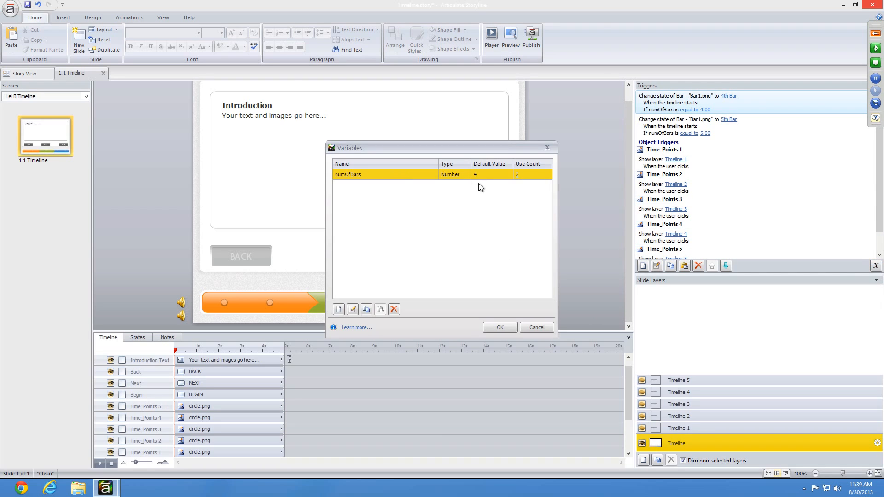
pyautogui.write('5')
pyautogui.click(500, 326)
pyautogui.click(390, 297)
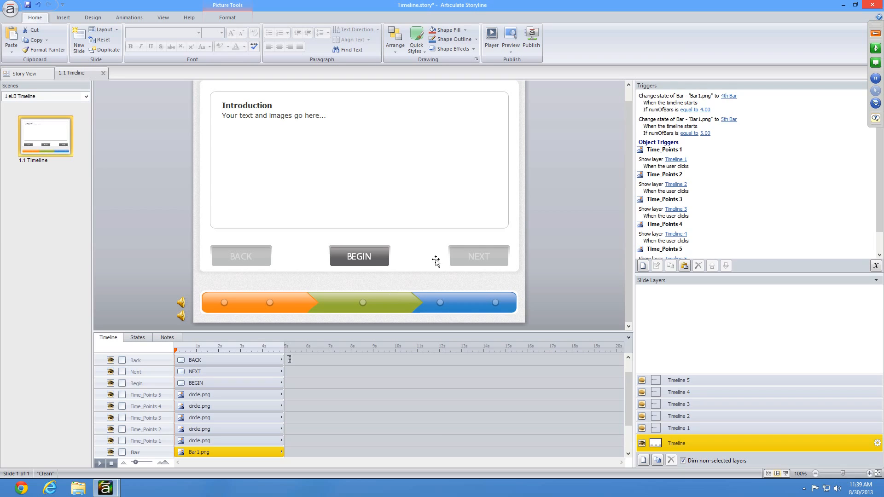
# Add a trigger to the Next button that shows layer Timeline 1 when the user clicks
pyautogui.click(476, 250)
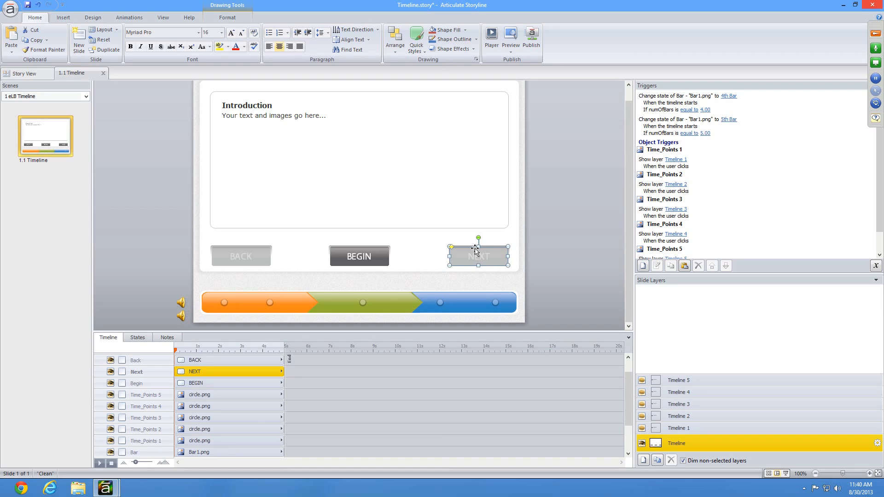
pyautogui.scroll(-2, 878, 203)
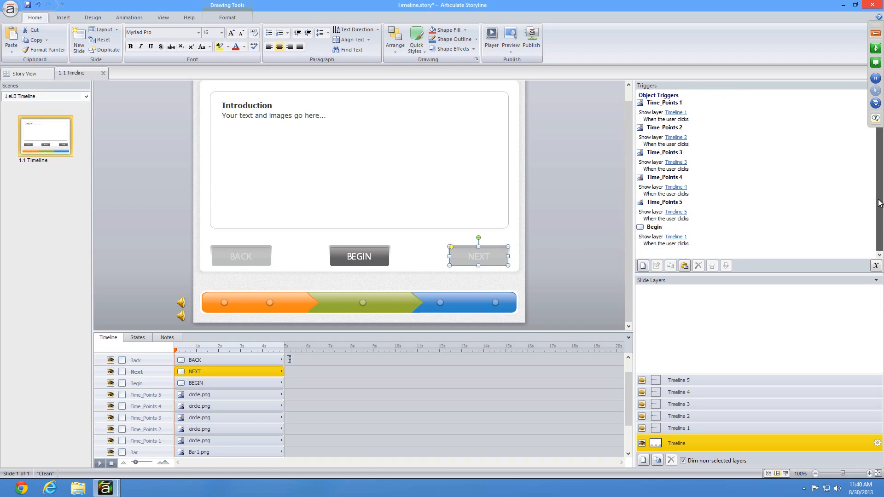
pyautogui.click(644, 266)
pyautogui.moveTo(400, 95); pyautogui.dragTo(441, 123)
pyautogui.click(419, 151)
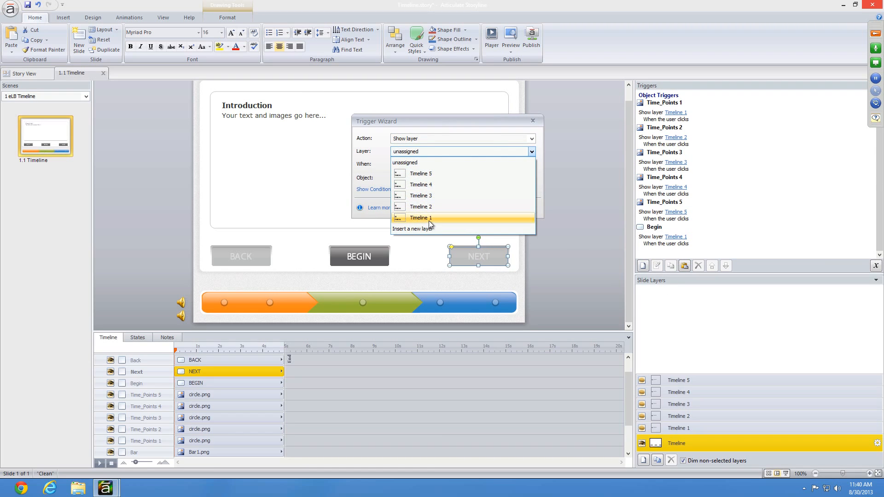
pyautogui.click(429, 219)
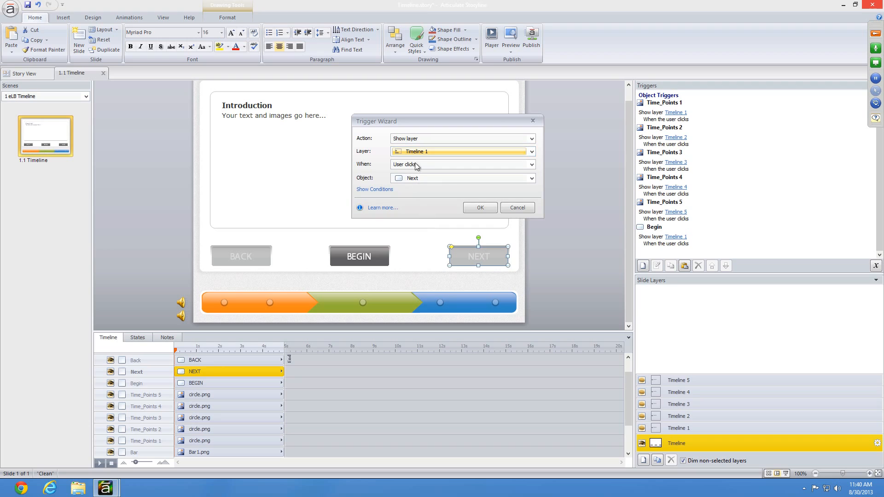
pyautogui.click(480, 208)
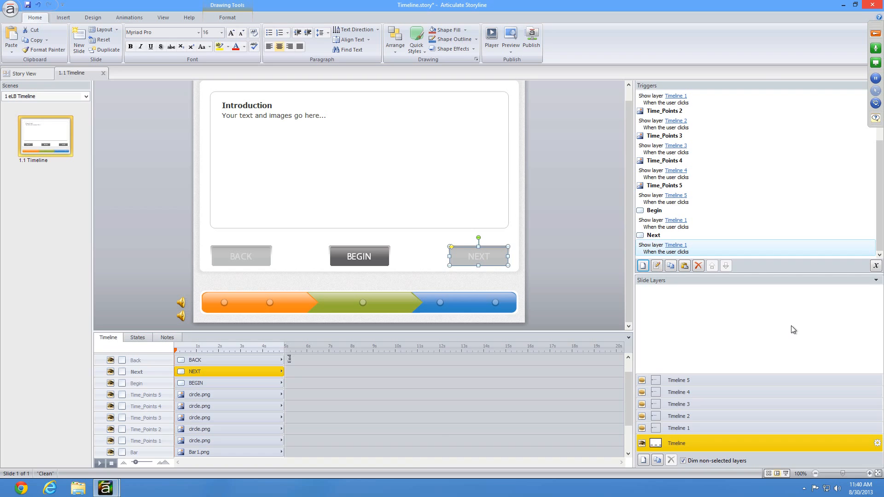
# Dismiss the first attendee question in the GoToWebinar control panel and return to the Storyline slide
pyautogui.click(877, 33)
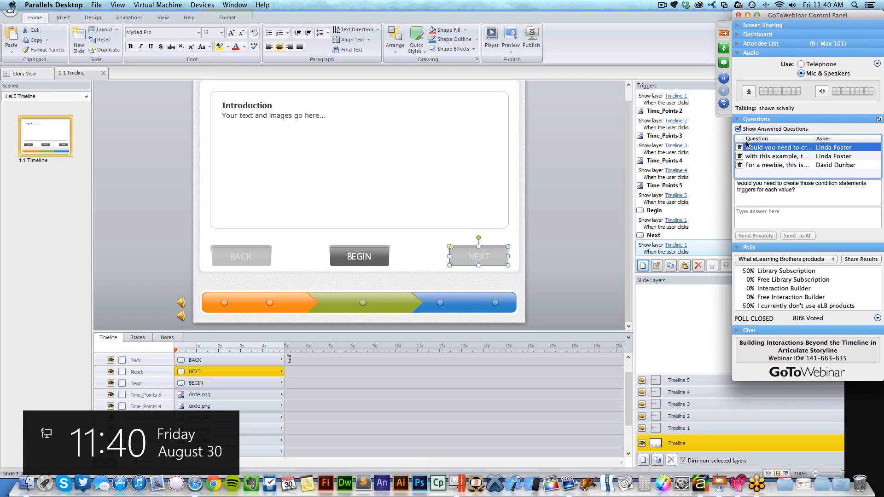
pyautogui.click(739, 148)
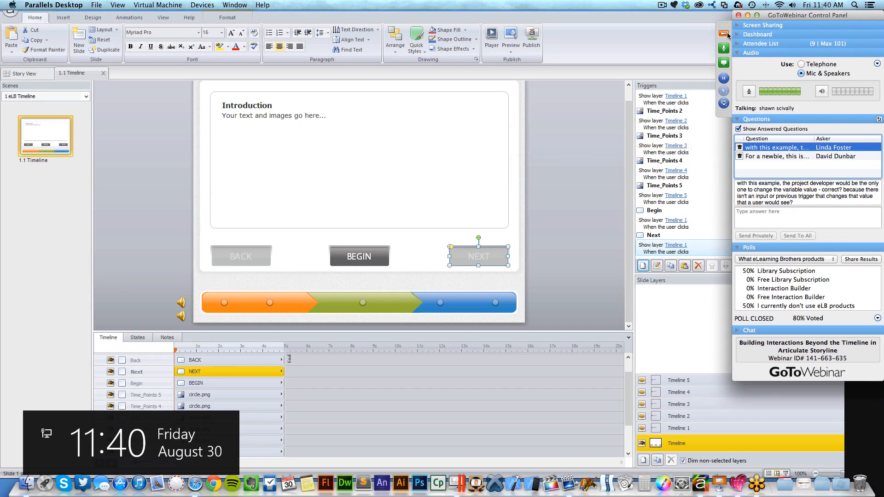
pyautogui.click(573, 181)
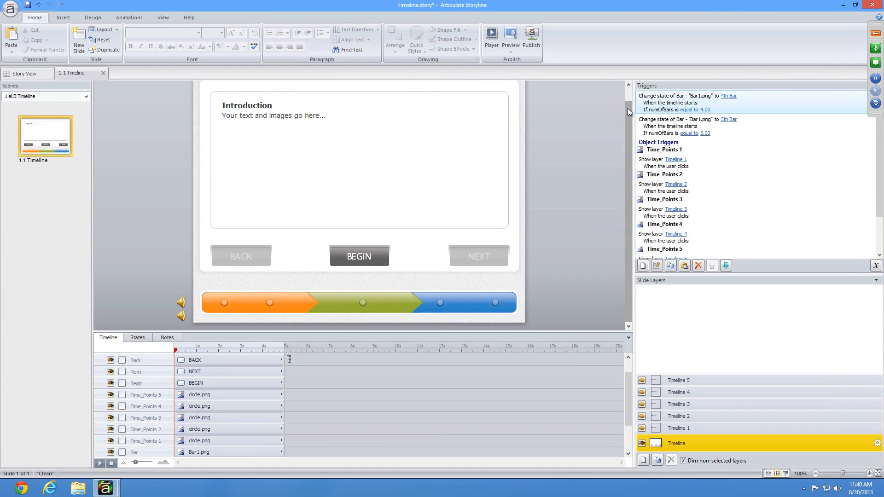
# Draw a small rectangle between the Back button and the timeline bar and label it 4
pyautogui.click(63, 17)
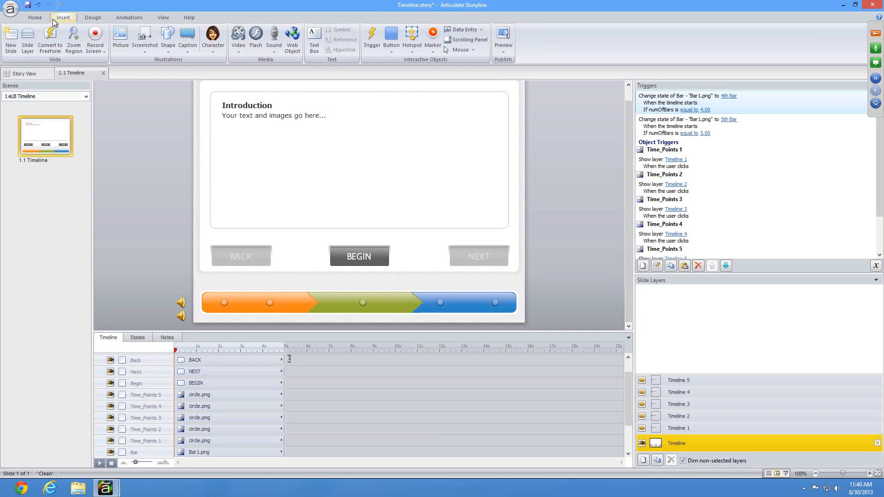
pyautogui.click(167, 40)
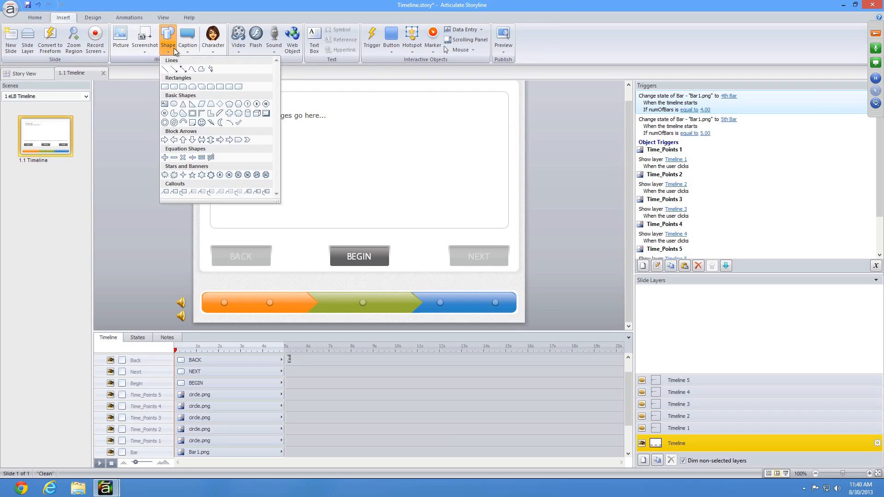
pyautogui.click(182, 91)
pyautogui.moveTo(289, 279)
pyautogui.mouseDown()
pyautogui.moveTo(307, 287)
pyautogui.moveTo(279, 283)
pyautogui.mouseUp()
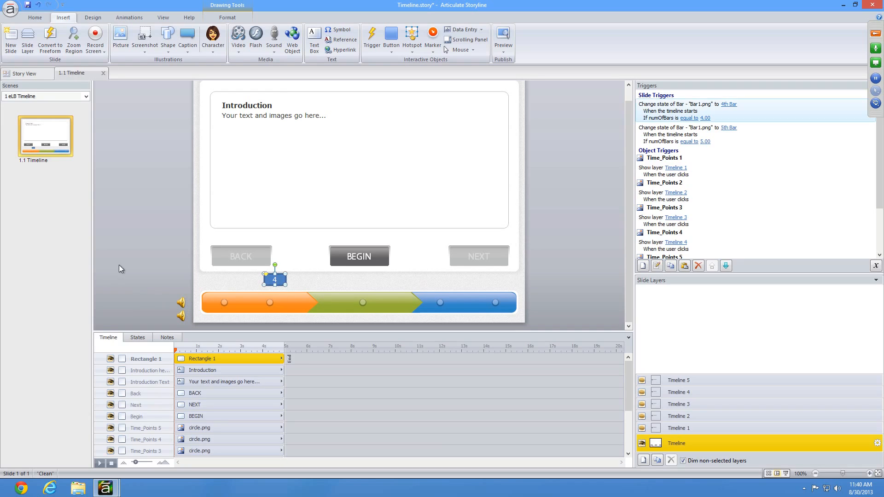
pyautogui.write('4')
# Duplicate the rectangle labelled 4, place the copy just to its right, and label the copy 5
pyautogui.click(264, 281)
pyautogui.hotkey('ctrl', 'c')
pyautogui.hotkey('ctrl', 'v')
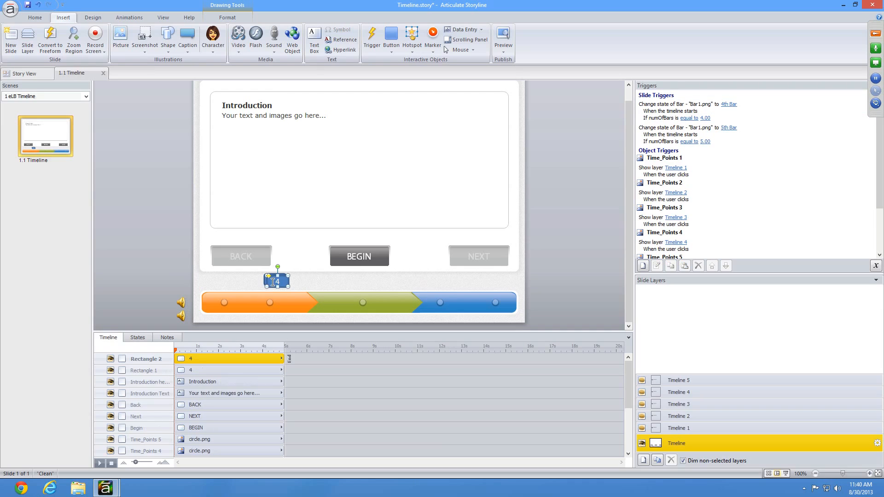
pyautogui.moveTo(269, 284); pyautogui.dragTo(298, 281)
pyautogui.write('5')
pyautogui.click(192, 308)
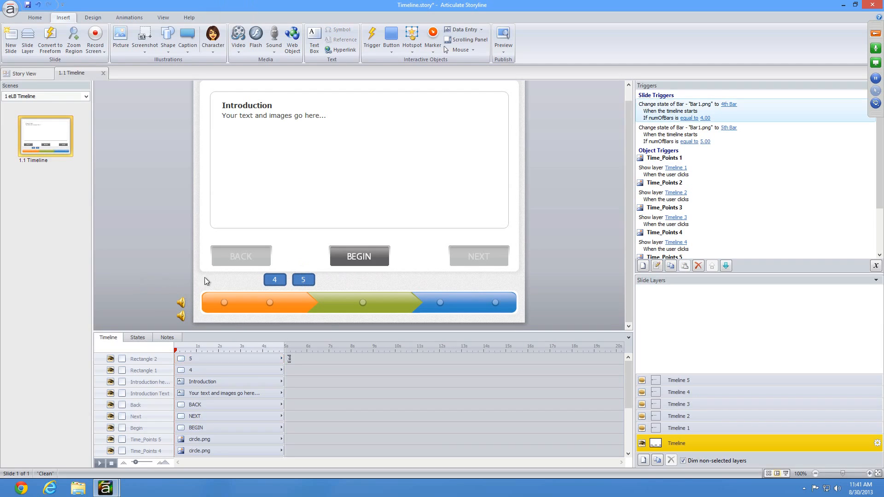
# Start a new trigger on the rectangle labelled 4 that adjusts the variable numOfBars when the user clicks
pyautogui.click(282, 278)
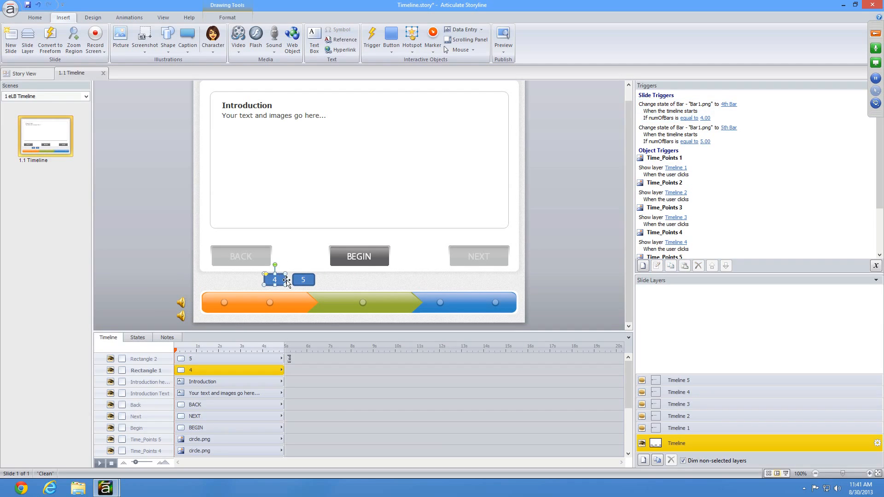
pyautogui.click(643, 267)
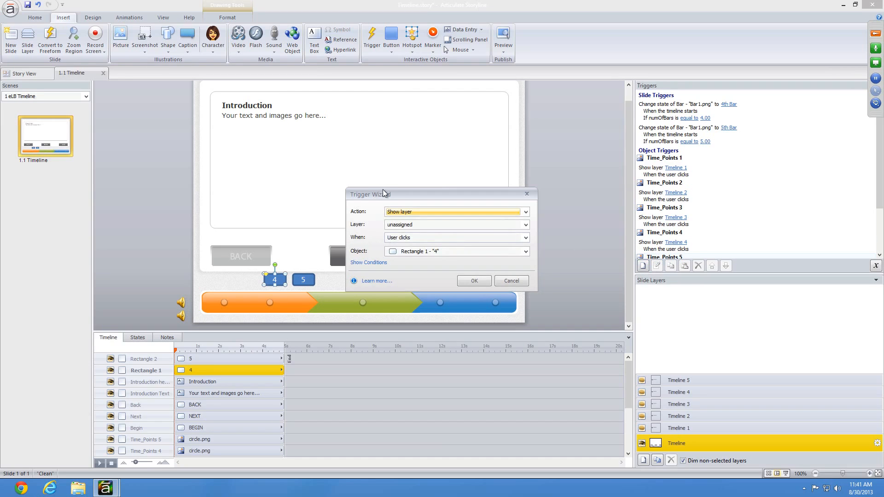
pyautogui.moveTo(382, 189); pyautogui.dragTo(378, 118)
pyautogui.click(399, 134)
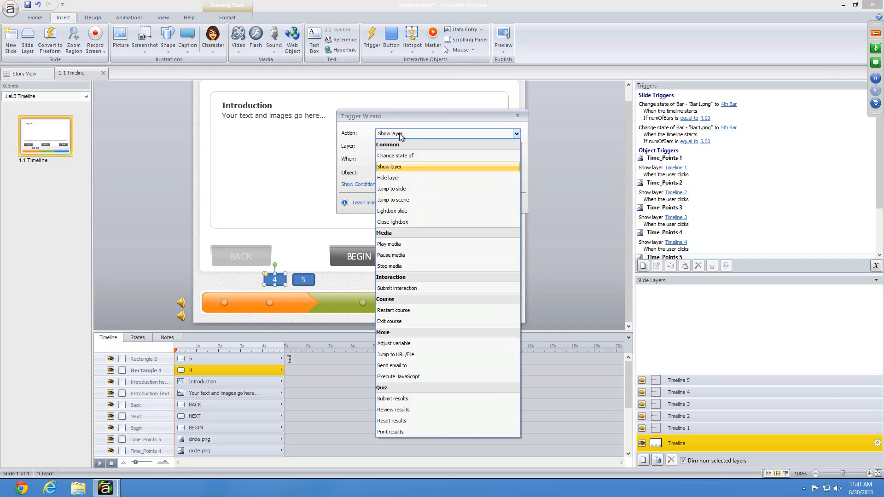
pyautogui.click(421, 343)
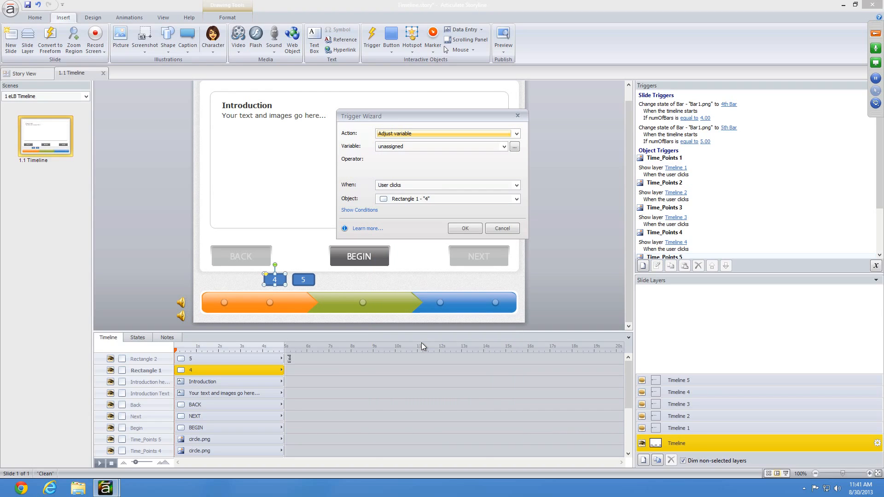
pyautogui.click(405, 147)
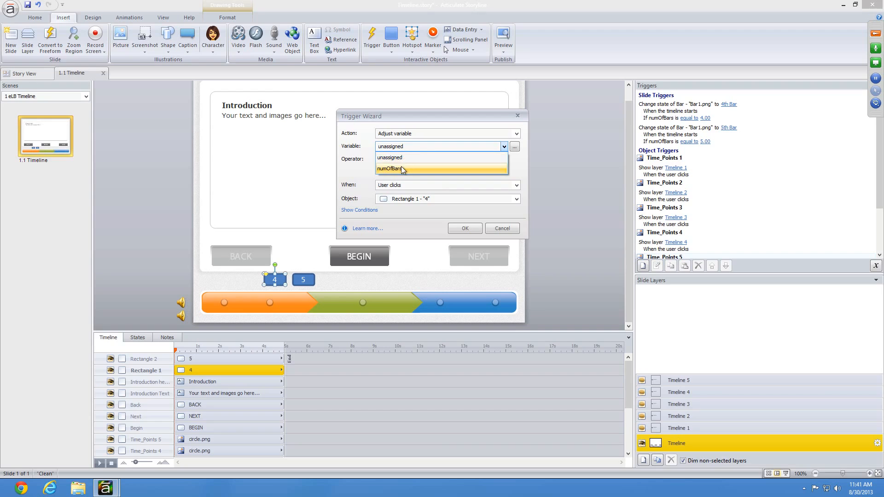
pyautogui.click(410, 168)
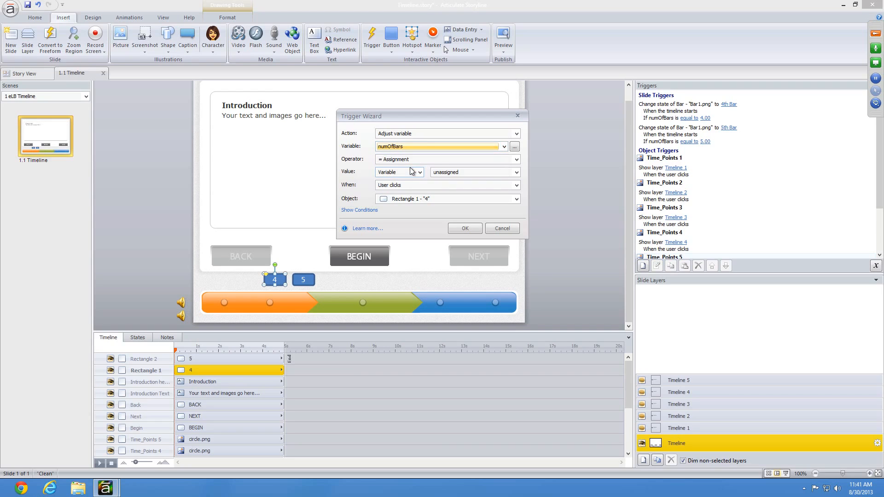
# Set the trigger's operator to = Assignment with the value 4, and save the trigger
pyautogui.click(388, 161)
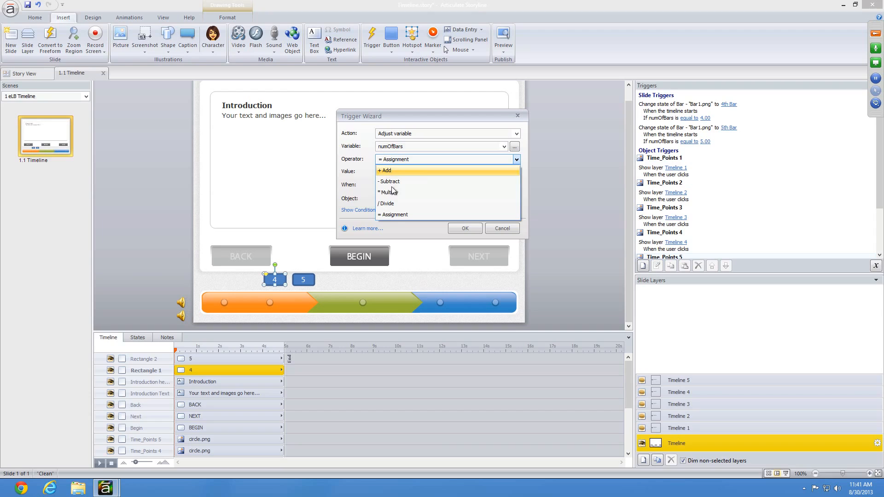
pyautogui.click(393, 217)
pyautogui.click(399, 172)
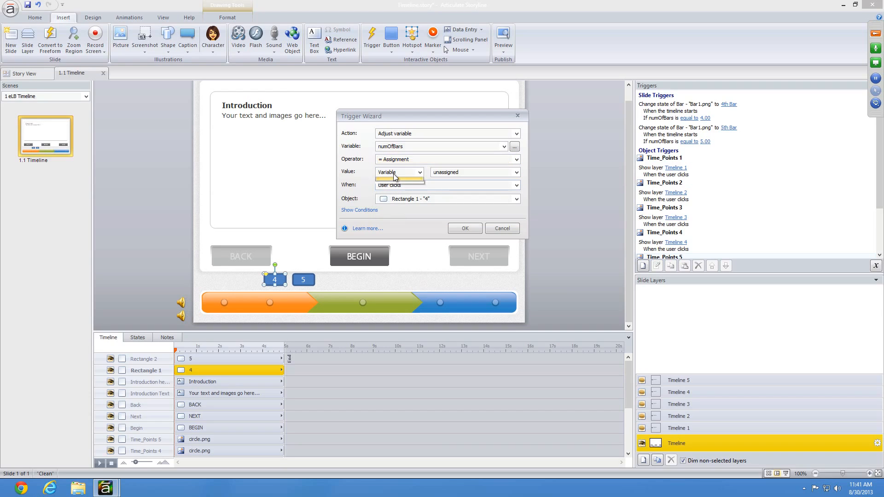
pyautogui.click(393, 182)
pyautogui.press('Tab')
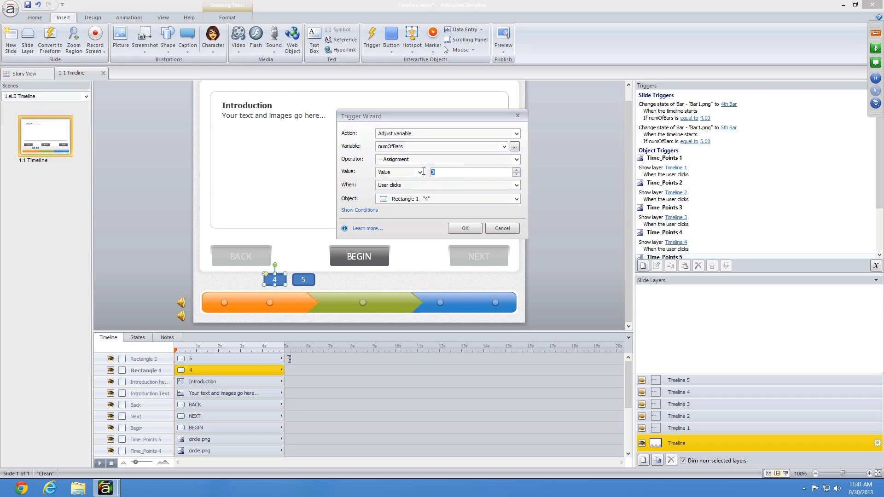
pyautogui.write('4')
pyautogui.click(465, 229)
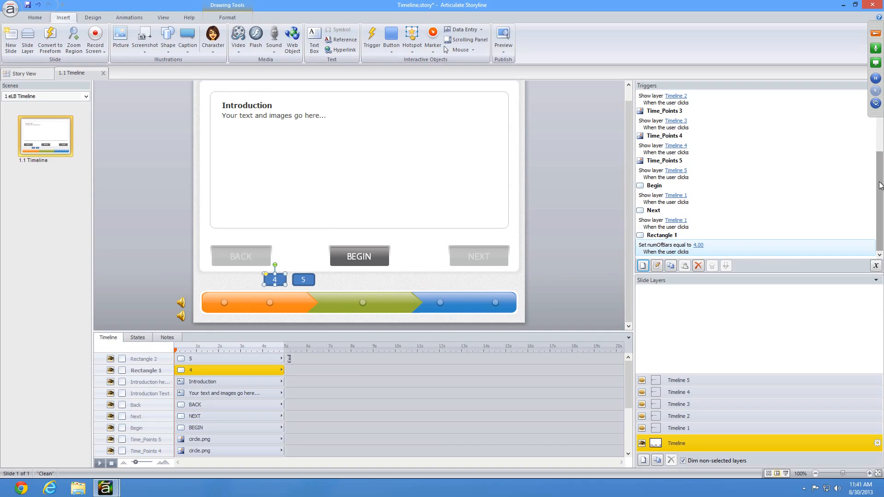
# Preview the slide, then review the settings of the numOfBars trigger on the rectangle labelled 4
pyautogui.click(502, 38)
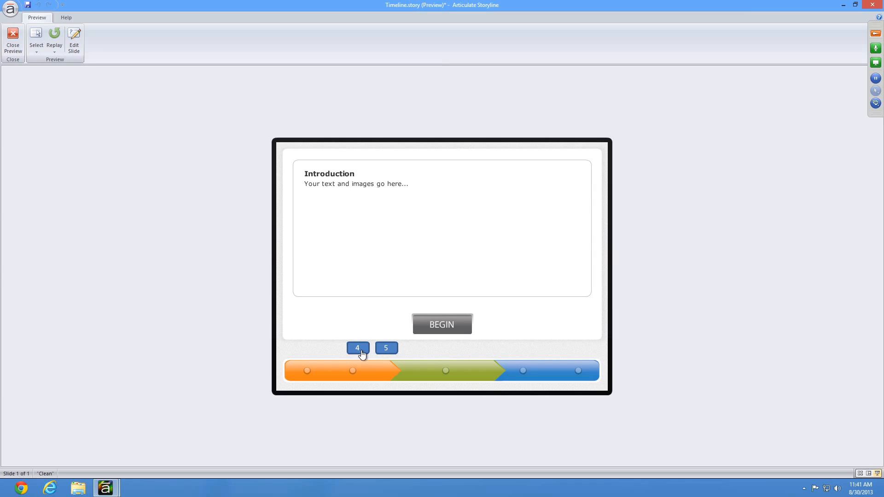
pyautogui.click(13, 38)
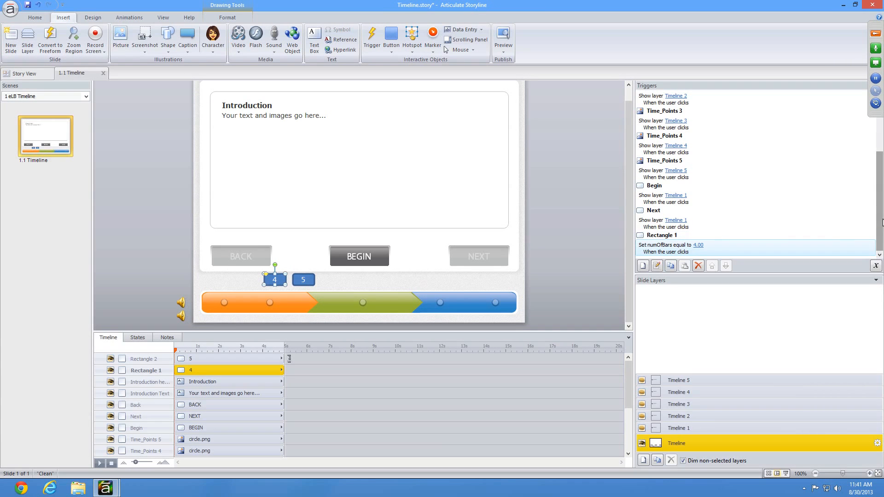
pyautogui.click(746, 253)
pyautogui.doubleClick(748, 250)
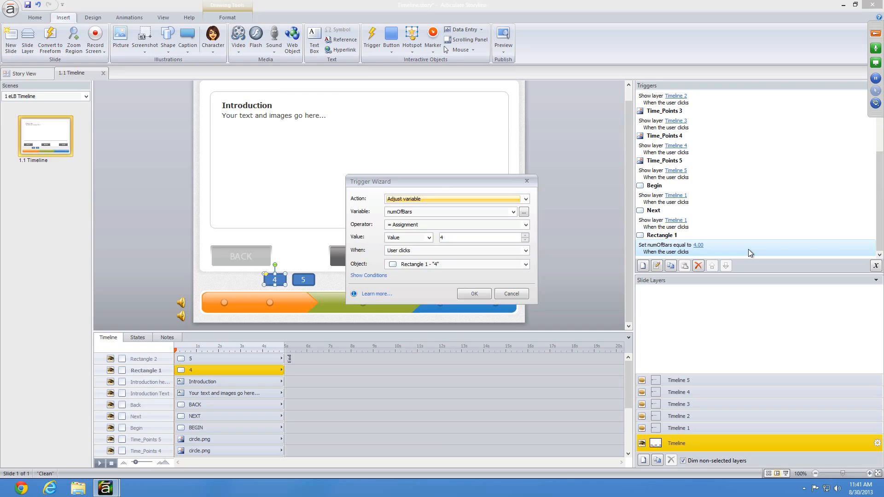
pyautogui.click(524, 296)
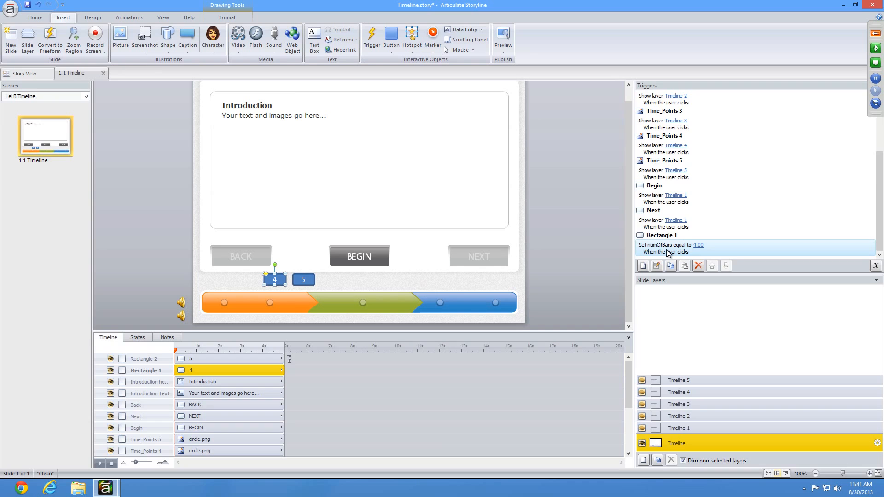
# Start a second trigger on the rectangle labelled 4 that changes the state of Bar to 4th Bar when the user clicks
pyautogui.click(645, 266)
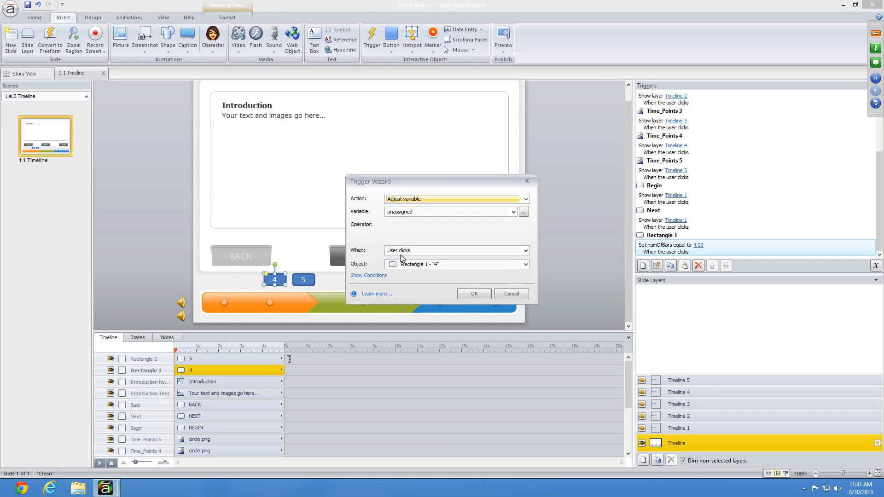
pyautogui.click(413, 212)
pyautogui.click(416, 186)
pyautogui.moveTo(415, 184); pyautogui.dragTo(381, 97)
pyautogui.click(378, 113)
pyautogui.click(374, 134)
pyautogui.click(377, 126)
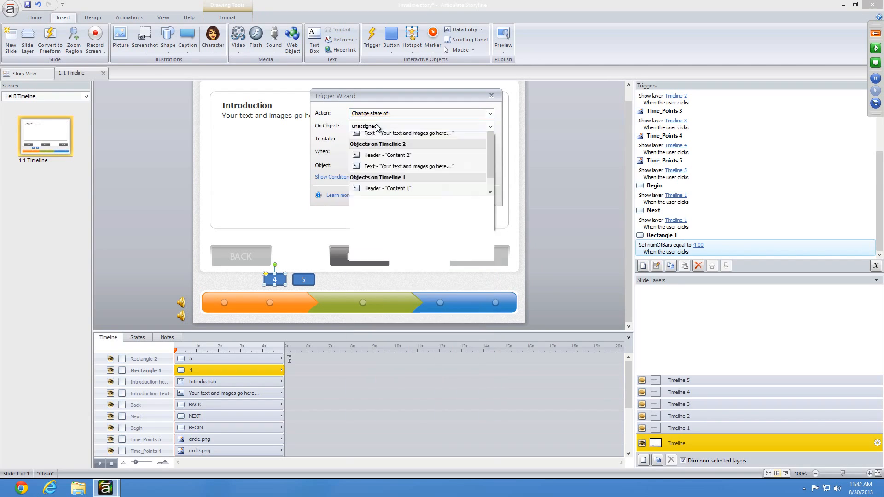
pyautogui.click(374, 158)
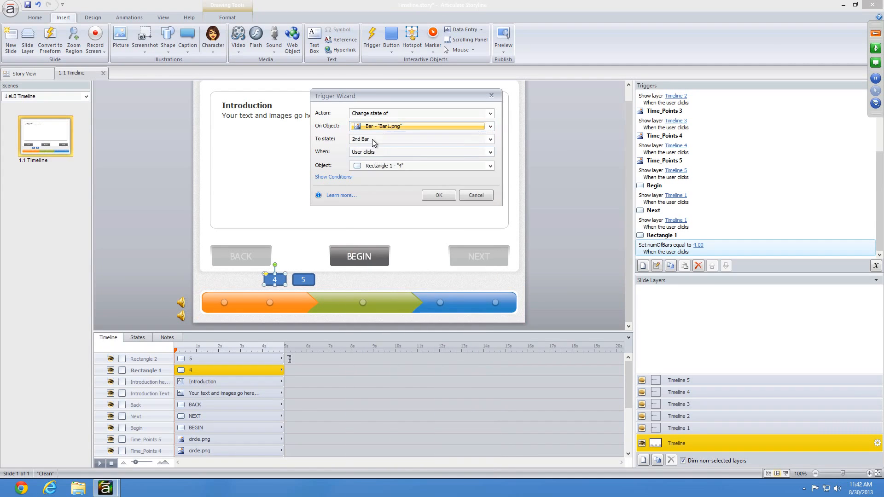
pyautogui.click(372, 139)
pyautogui.click(366, 184)
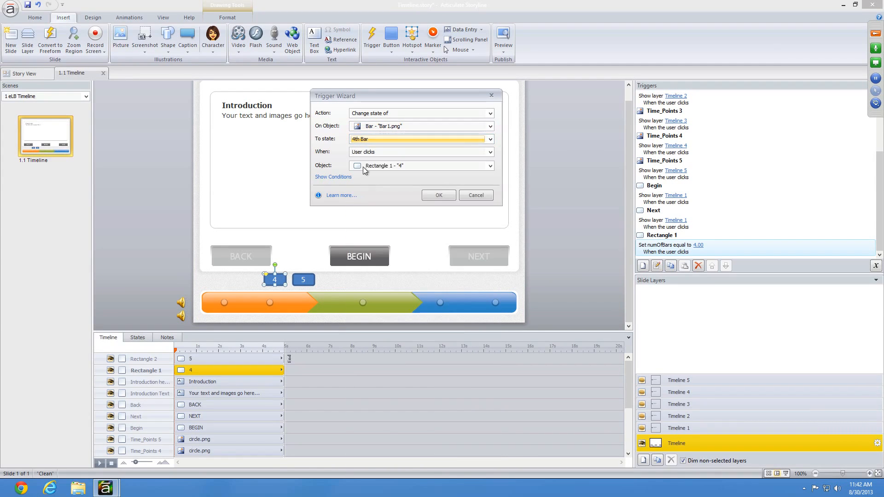
# Add the condition that numOfBars is equal to 4 to the state-change trigger, and save the trigger
pyautogui.click(341, 177)
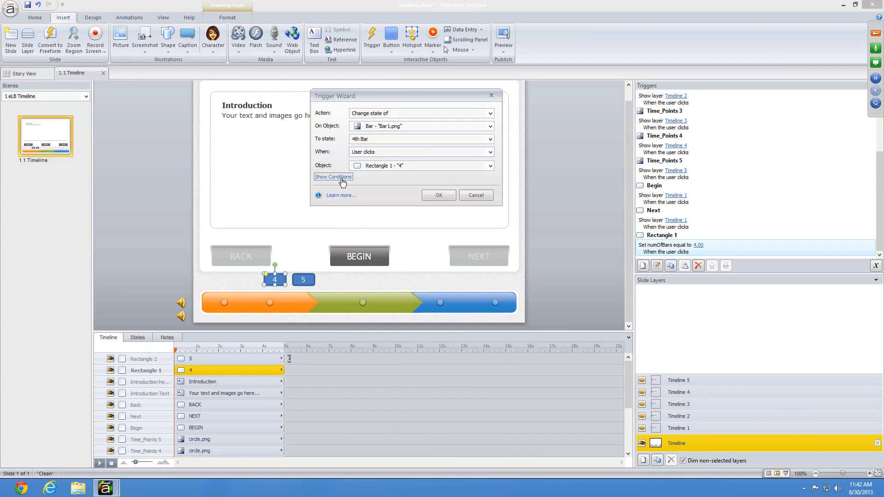
pyautogui.click(462, 237)
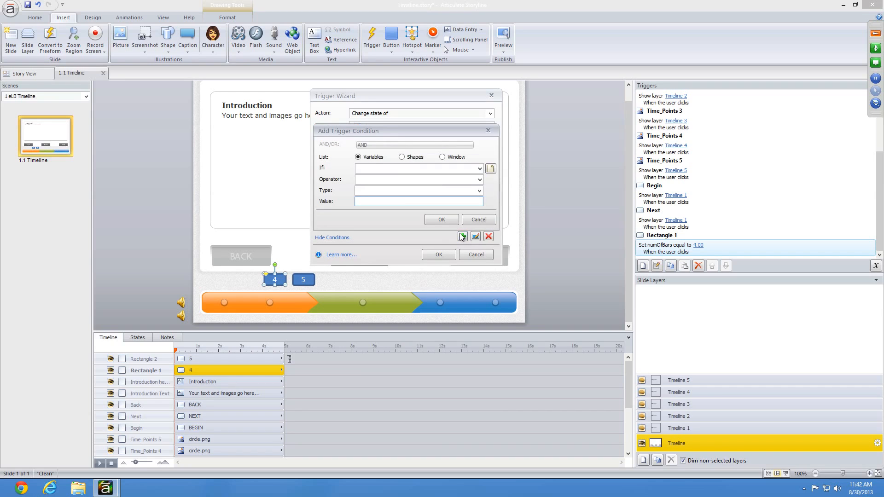
pyautogui.click(395, 169)
pyautogui.click(384, 178)
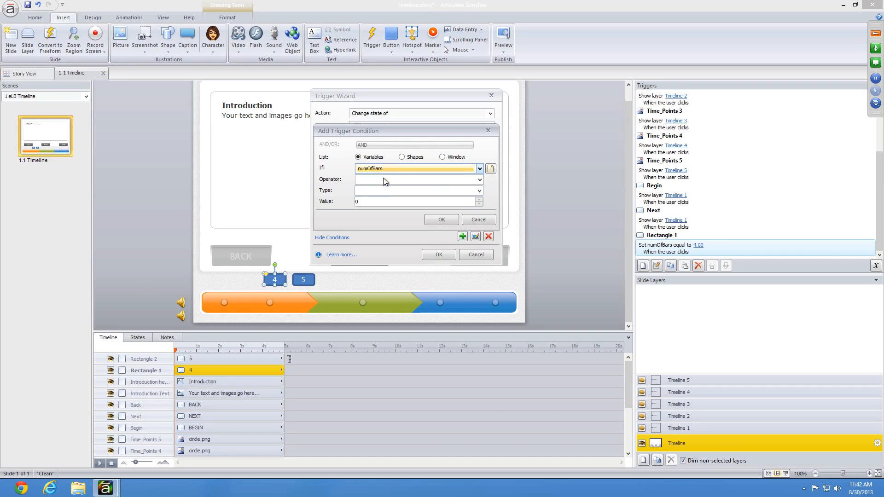
pyautogui.click(383, 180)
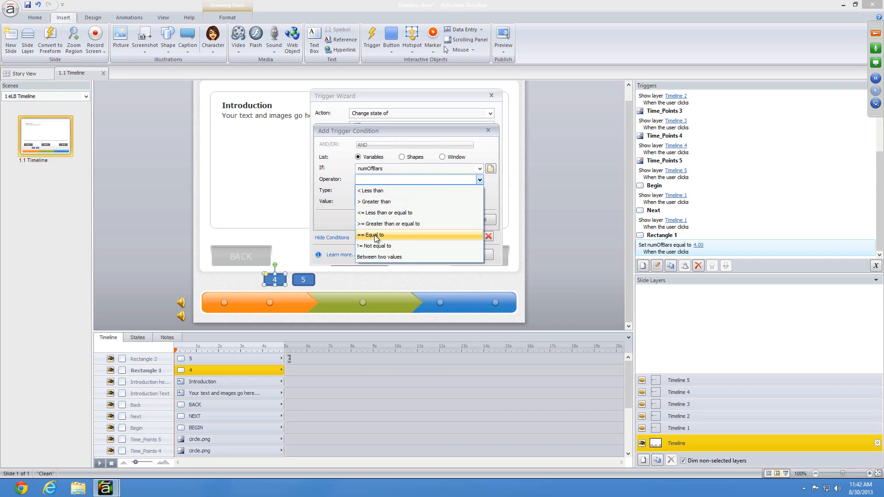
pyautogui.click(375, 235)
pyautogui.click(355, 201)
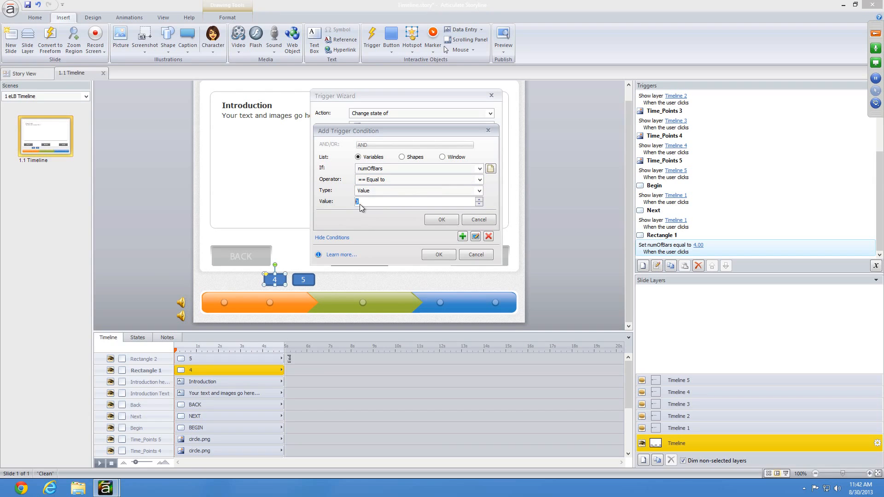
pyautogui.write('4')
pyautogui.click(433, 220)
pyautogui.click(449, 254)
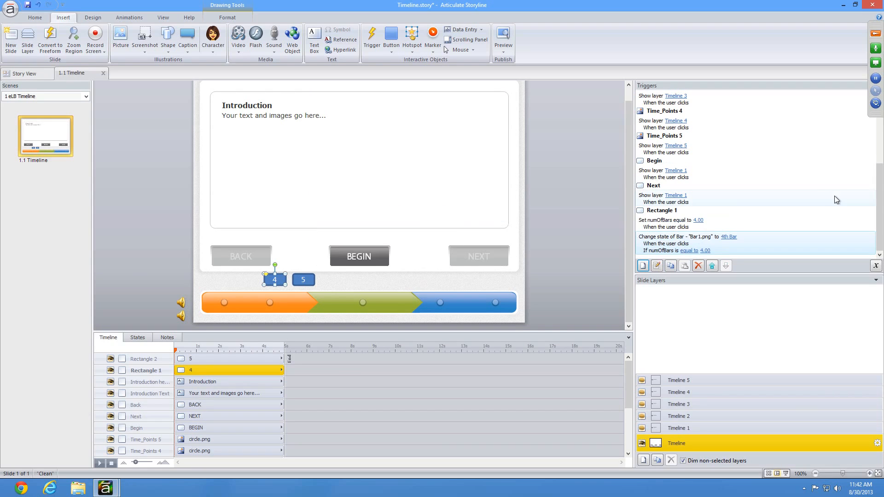
# Review the slide's trigger list, then preview and replay the slide to test the rectangle labelled 4
pyautogui.moveTo(878, 198); pyautogui.dragTo(879, 126)
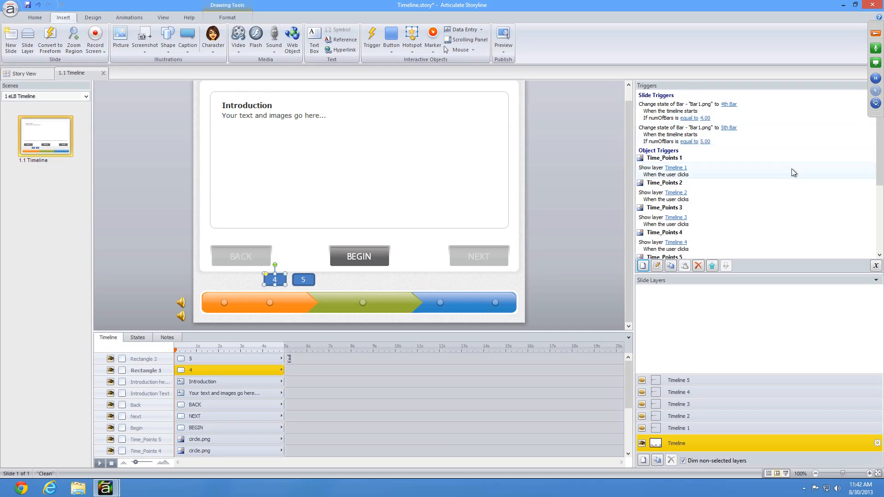
pyautogui.moveTo(882, 149); pyautogui.dragTo(882, 243)
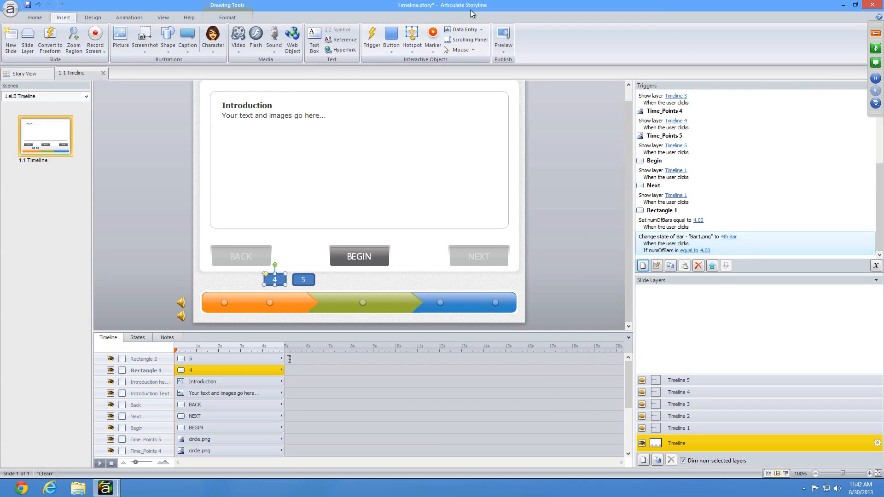
pyautogui.click(503, 32)
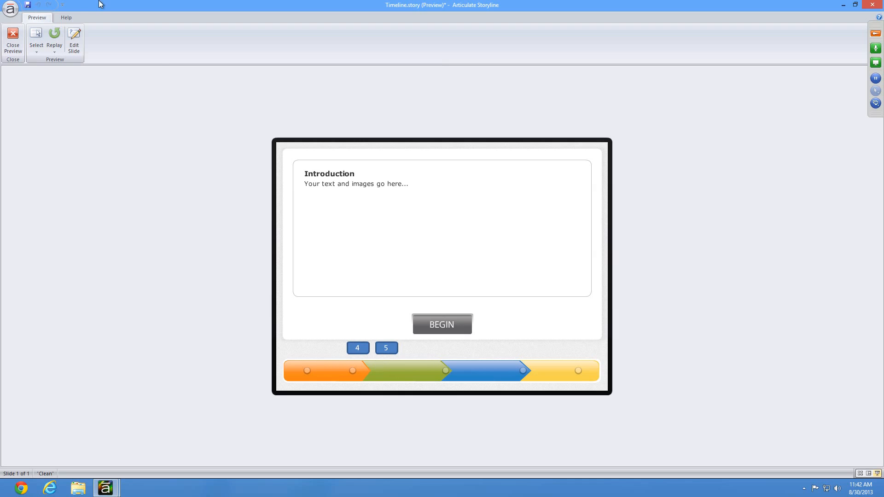
pyautogui.click(54, 35)
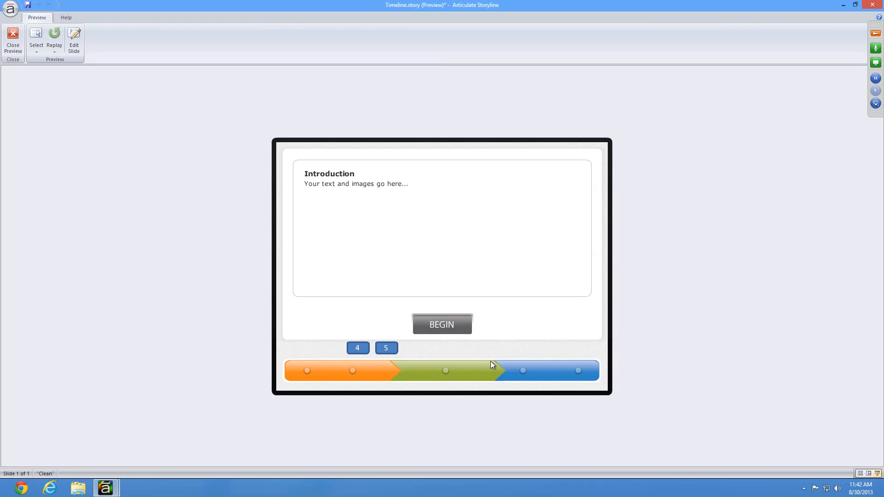
pyautogui.click(358, 349)
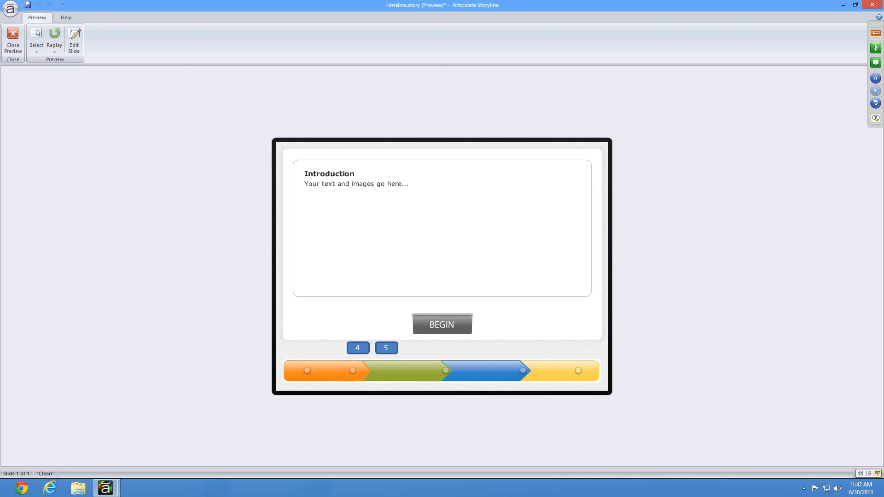
pyautogui.click(13, 38)
# Dismiss the first two attendee questions in the GoToWebinar control panel and return to the Storyline slide
pyautogui.click(877, 35)
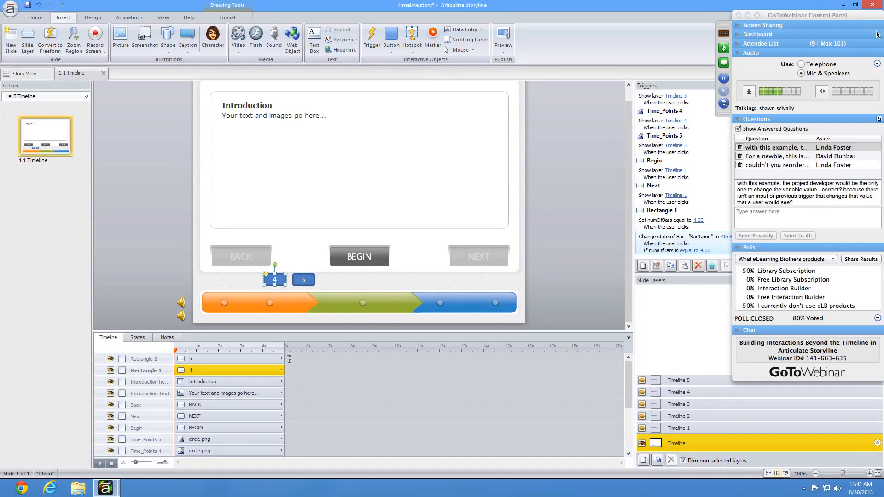
pyautogui.click(740, 147)
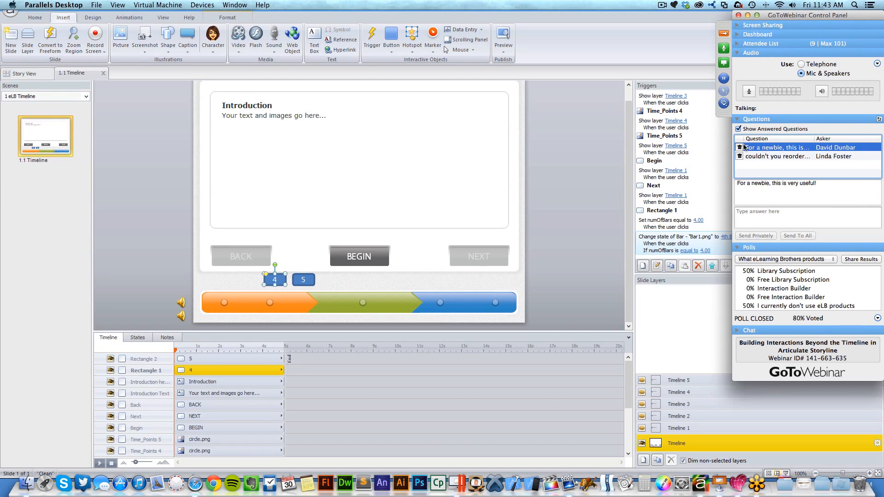
pyautogui.click(741, 147)
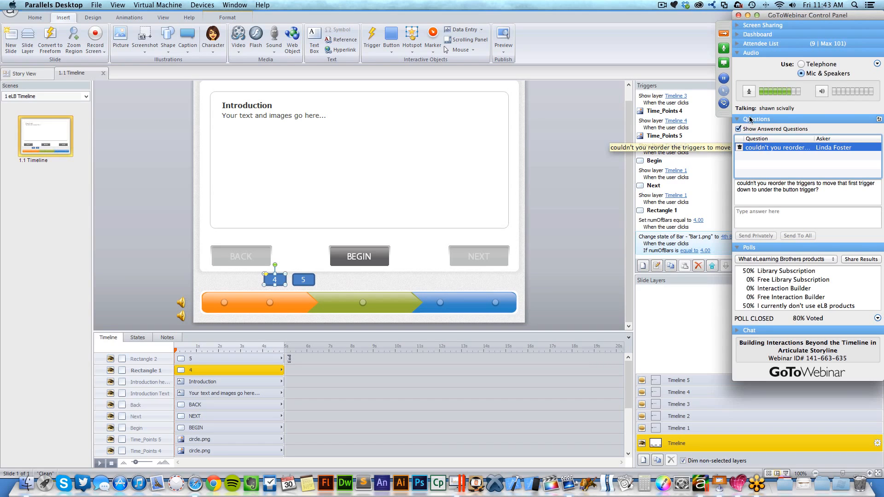
pyautogui.click(724, 34)
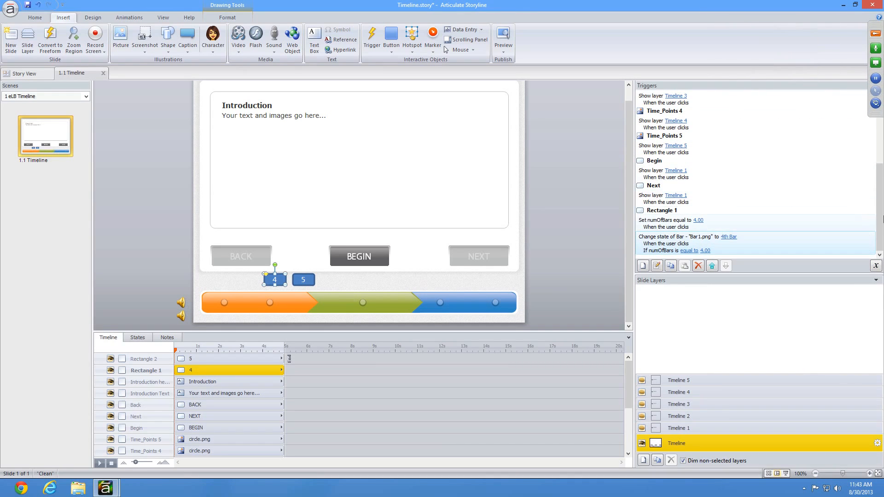
# Examine the slide trigger that changes Bar to 4th Bar, and open the attendee questions in the GoToWebinar control panel
pyautogui.scroll(5, 755, 175)
pyautogui.click(654, 114)
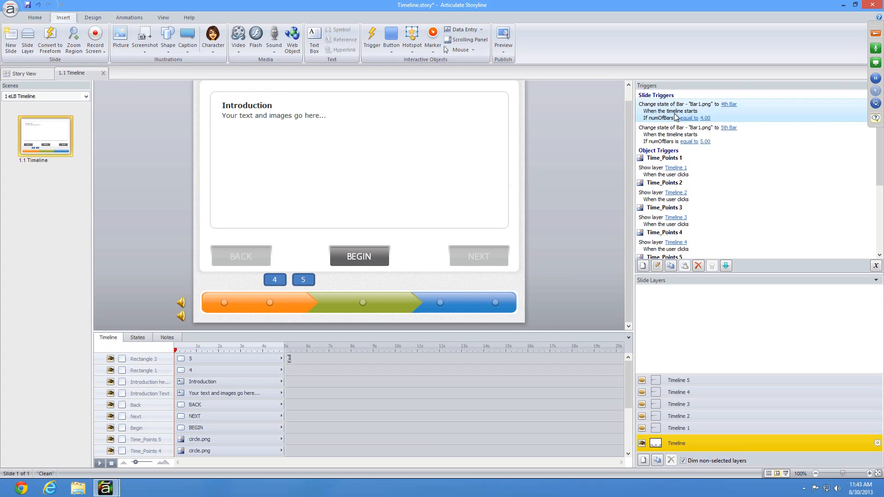
pyautogui.click(874, 34)
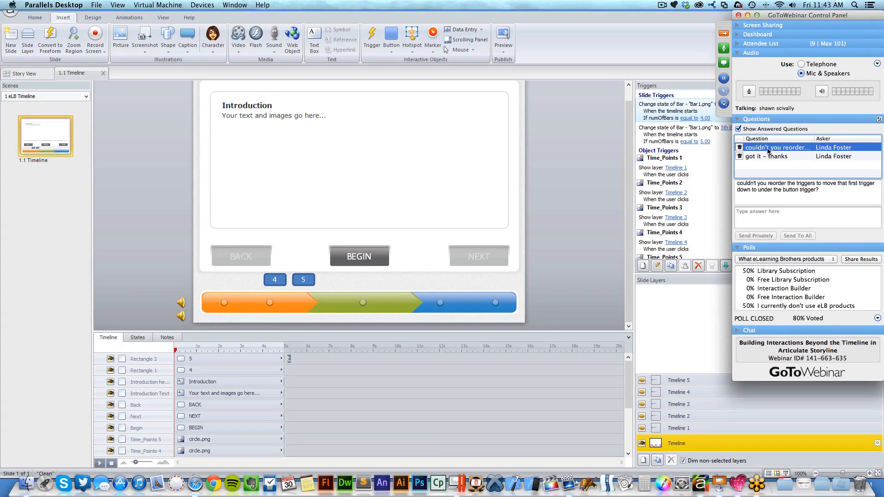
# Collapse the GoToWebinar control panel with the attendee questions, and review the triggers of the rectangle labelled 4
pyautogui.click(740, 148)
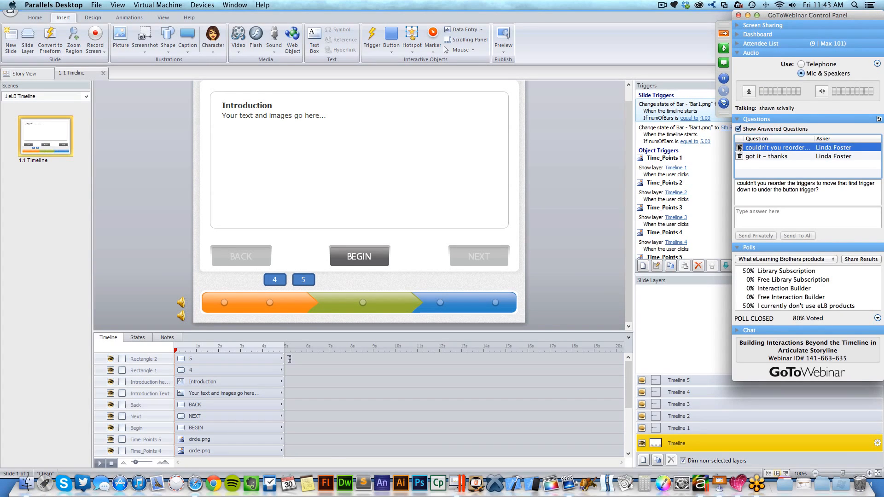
pyautogui.click(722, 34)
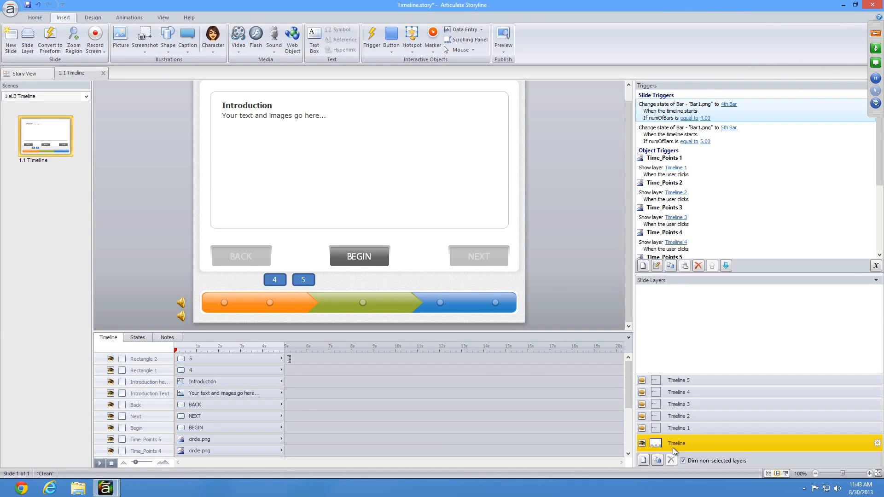
pyautogui.click(283, 282)
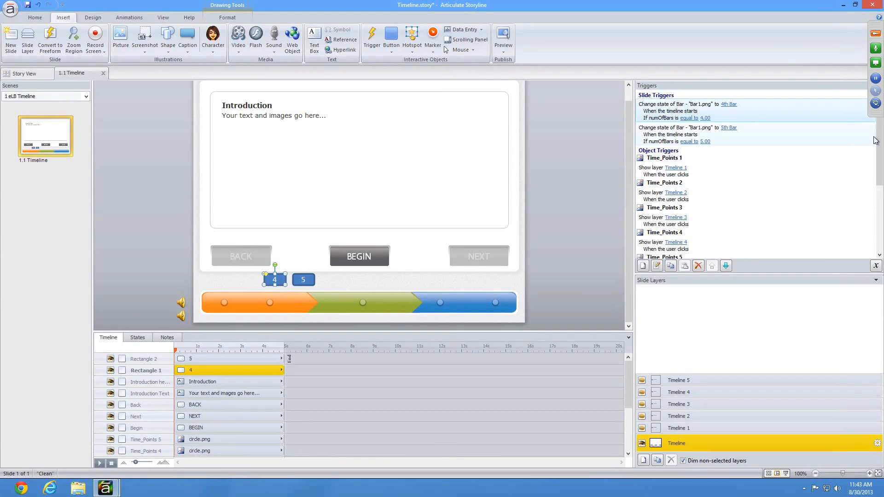
pyautogui.moveTo(877, 152); pyautogui.dragTo(863, 215)
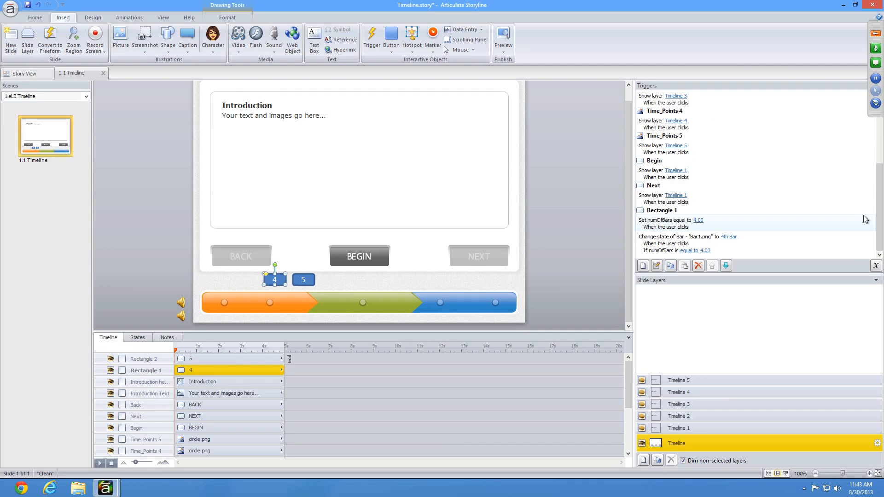
# Switch to the eLB Beat The Banker project and open its Beat The Banker slide with an enlarged slide editing area
pyautogui.click(843, 5)
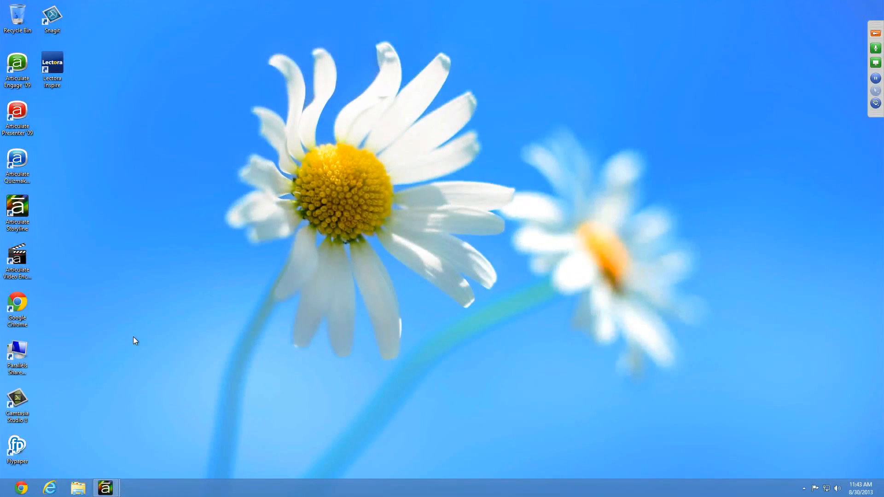
pyautogui.moveTo(105, 488)
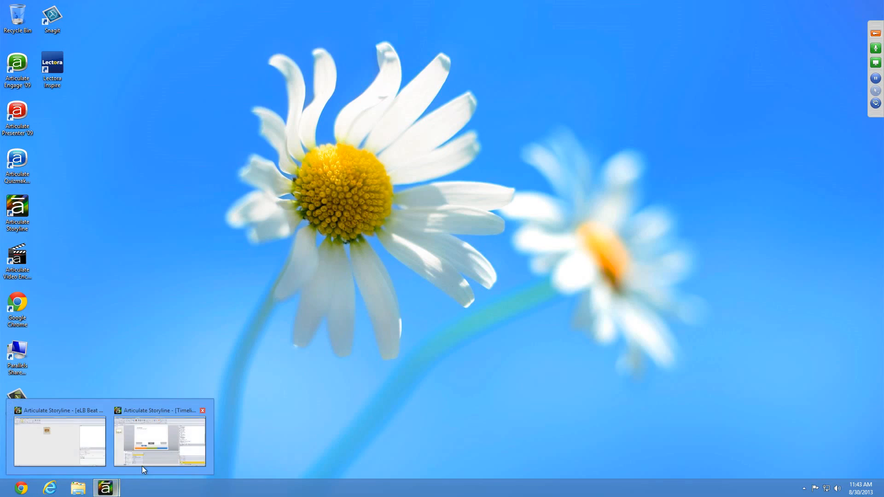
pyautogui.click(109, 443)
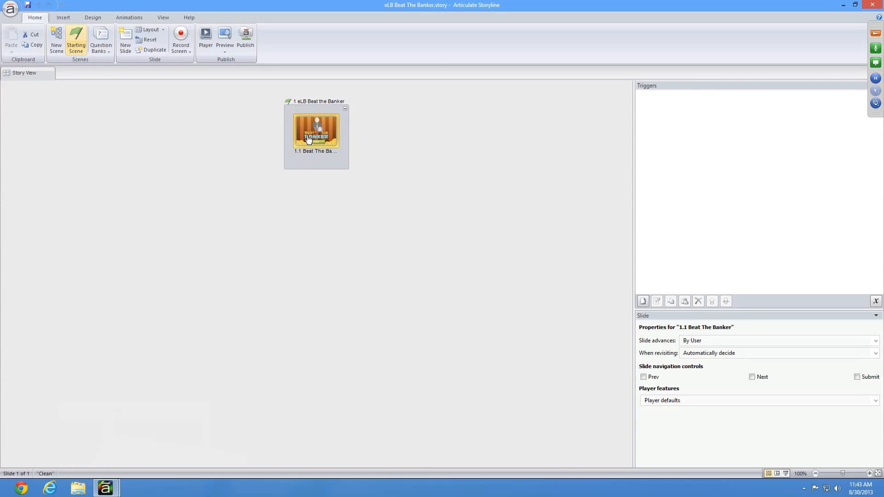
pyautogui.doubleClick(305, 137)
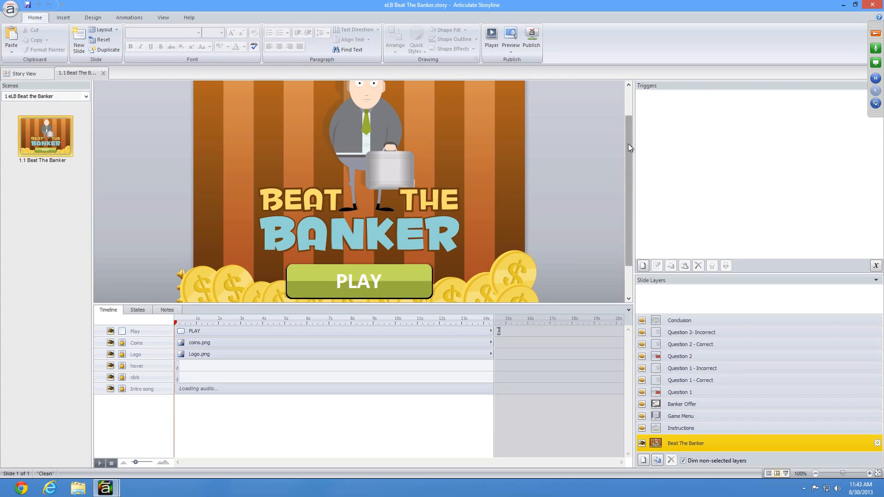
pyautogui.moveTo(628, 143); pyautogui.dragTo(633, 107)
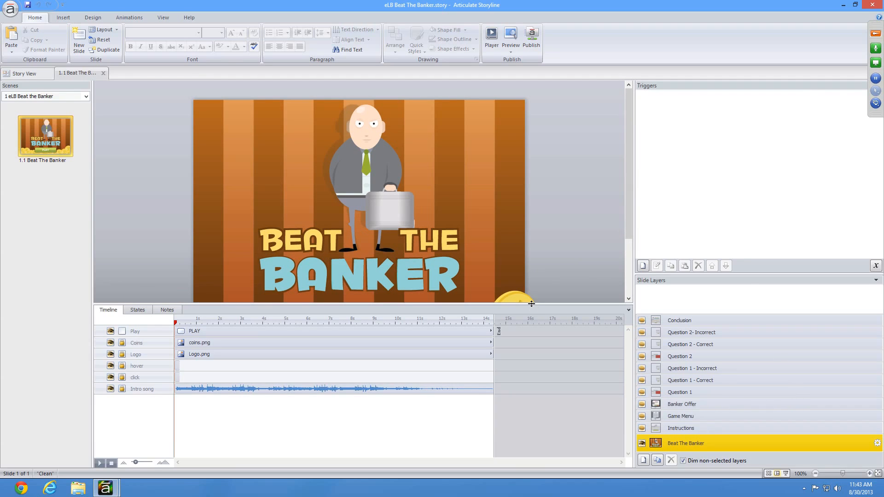
pyautogui.moveTo(532, 304); pyautogui.dragTo(529, 354)
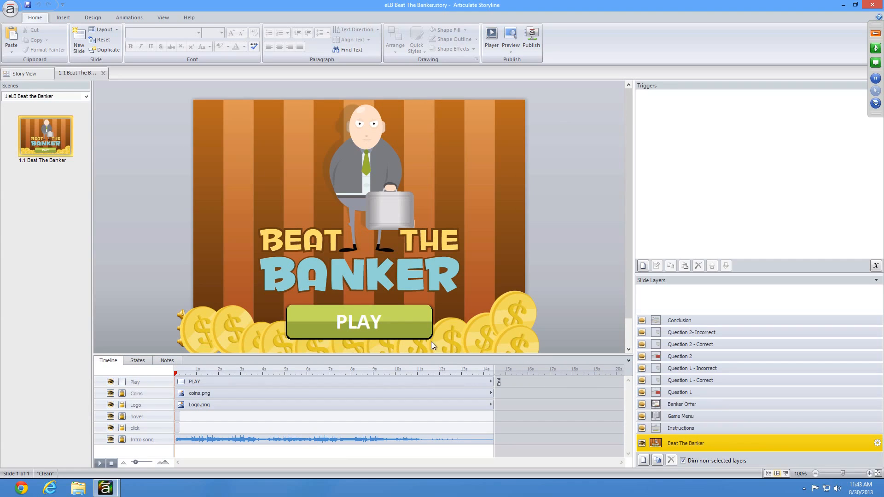
# Add a trigger to the PLAY button that plays the click audio when the user clicks it
pyautogui.click(431, 329)
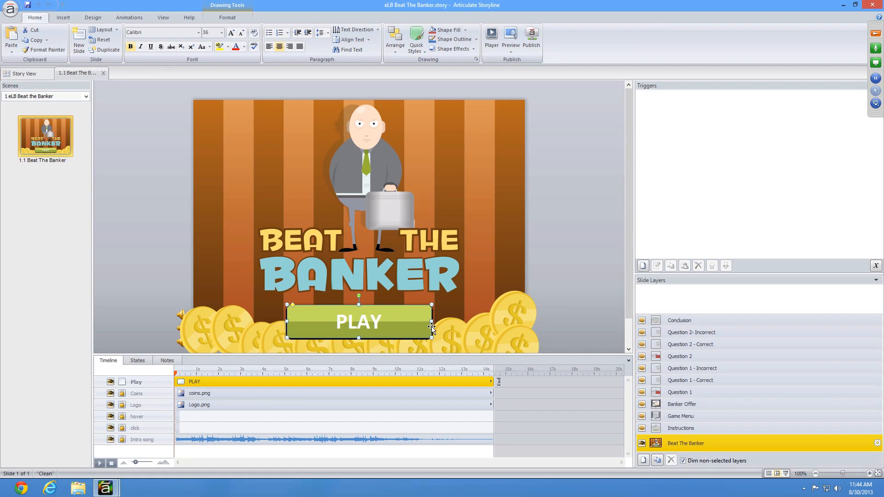
pyautogui.click(649, 268)
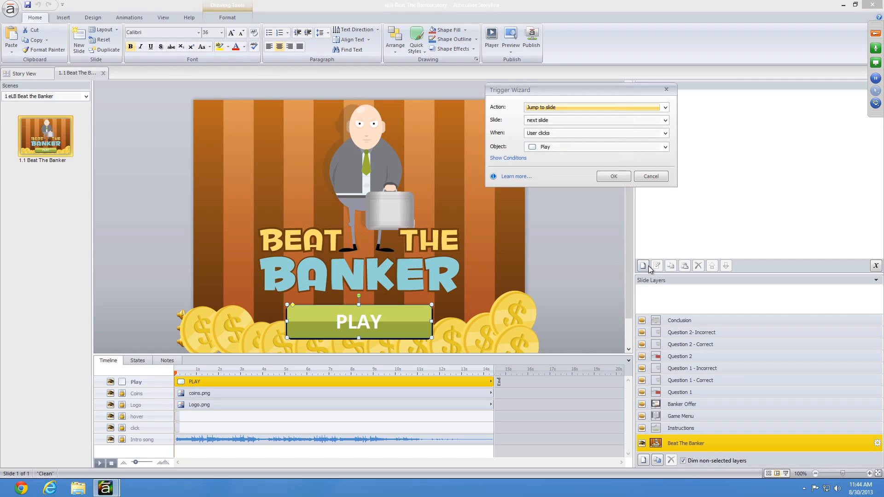
pyautogui.click(540, 108)
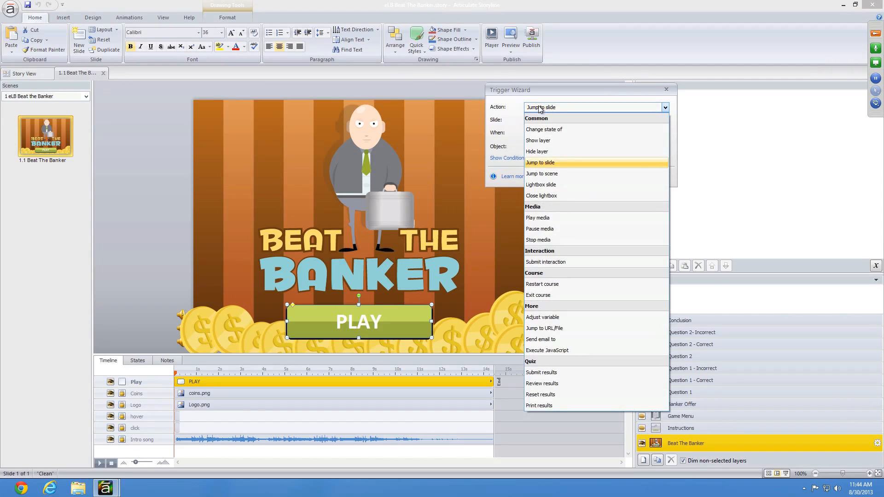
pyautogui.click(560, 217)
pyautogui.click(558, 121)
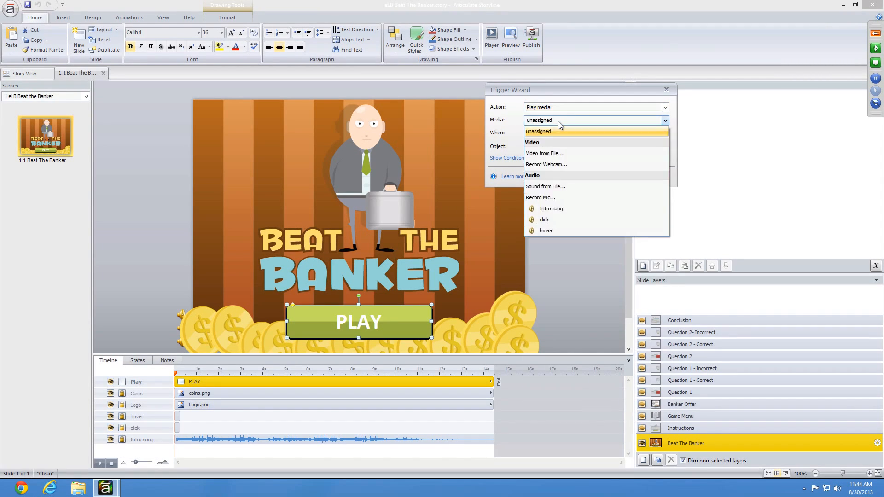
pyautogui.click(541, 219)
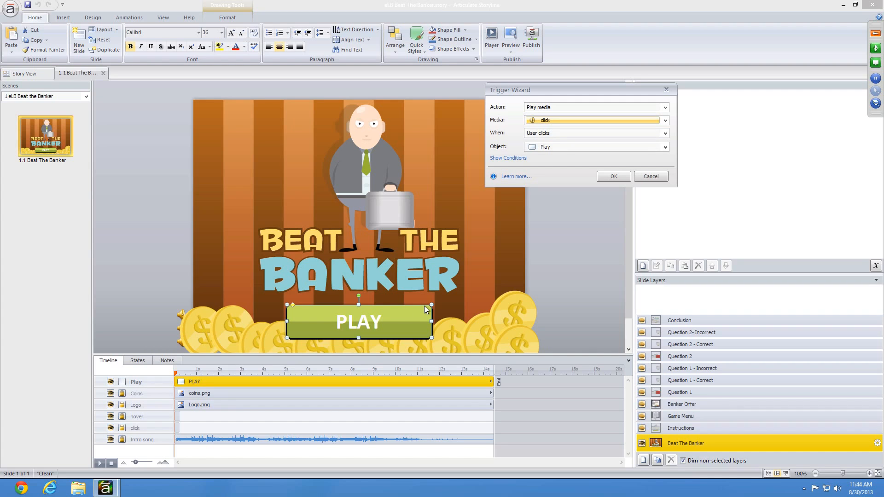
pyautogui.click(608, 176)
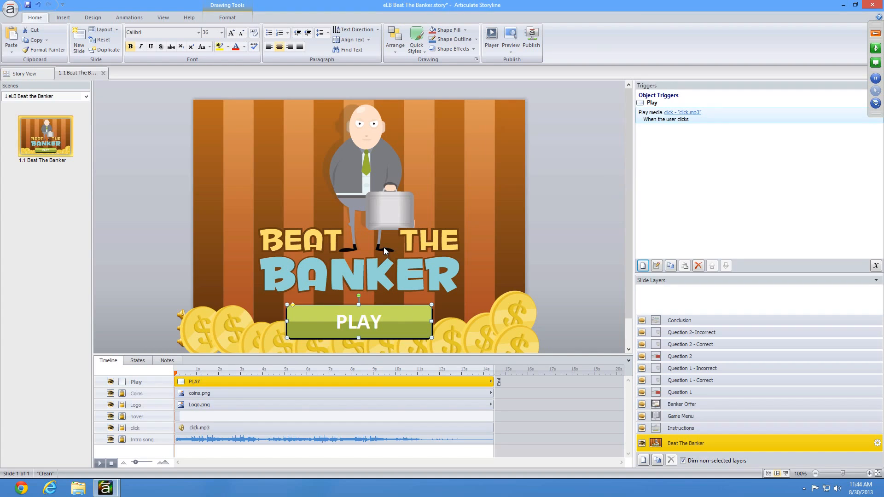
# Switch to the eLearning Template Library in Safari and view its Sounds collection
pyautogui.press('super+Tab')
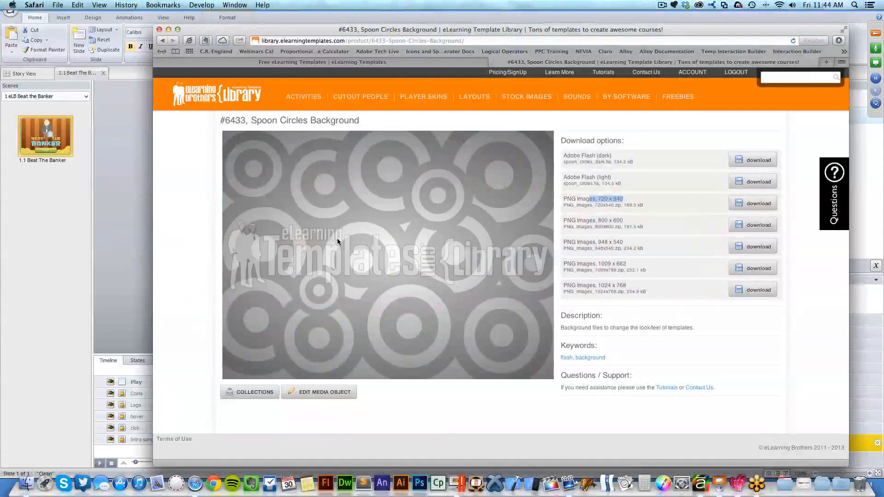
pyautogui.moveTo(459, 94)
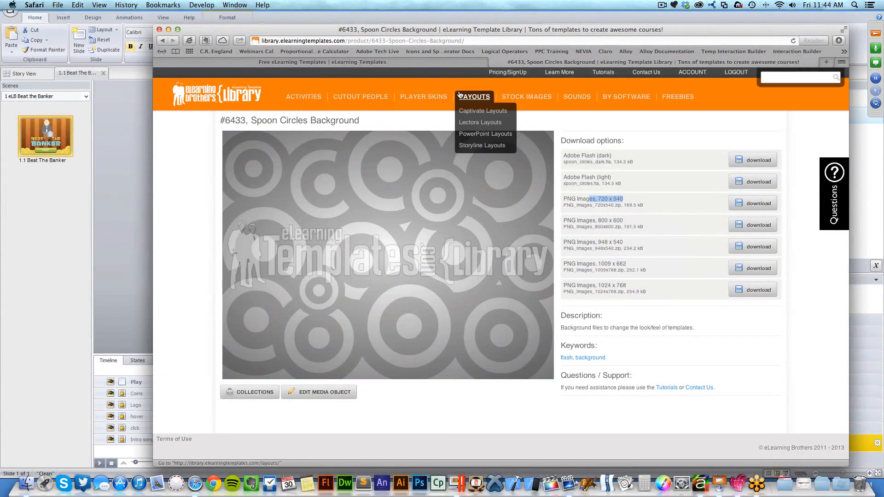
pyautogui.moveTo(399, 34); pyautogui.dragTo(398, 28)
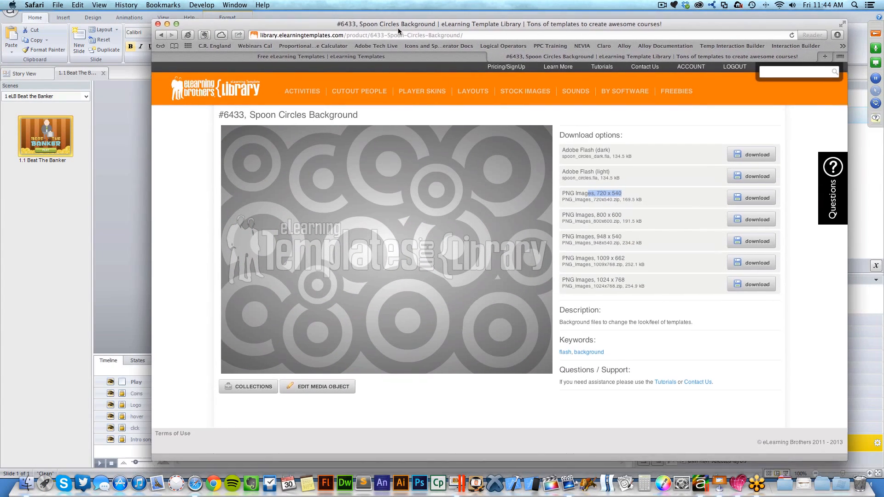
pyautogui.click(580, 95)
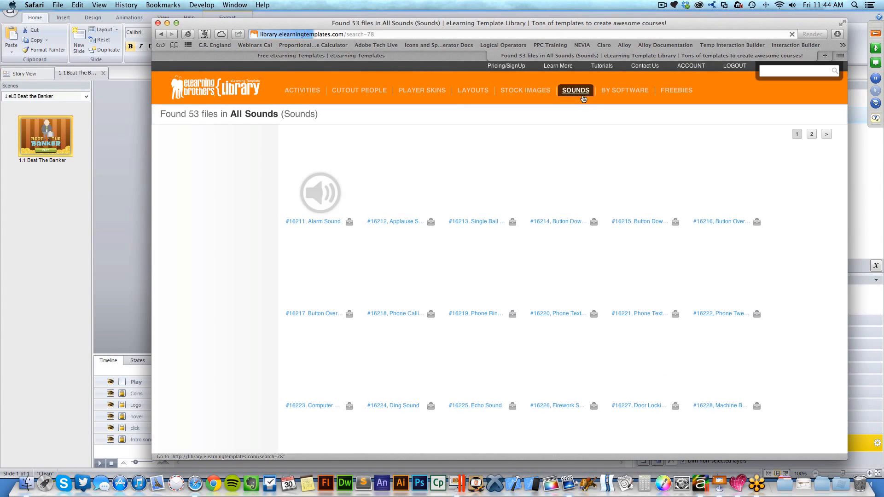
pyautogui.moveTo(474, 219)
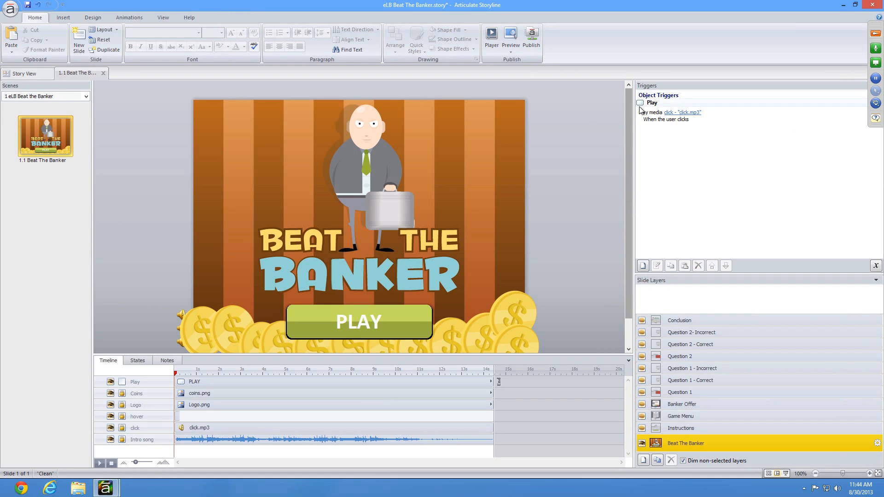
# Add a second play-media trigger to the PLAY button, using the hover audio on user click
pyautogui.click(655, 117)
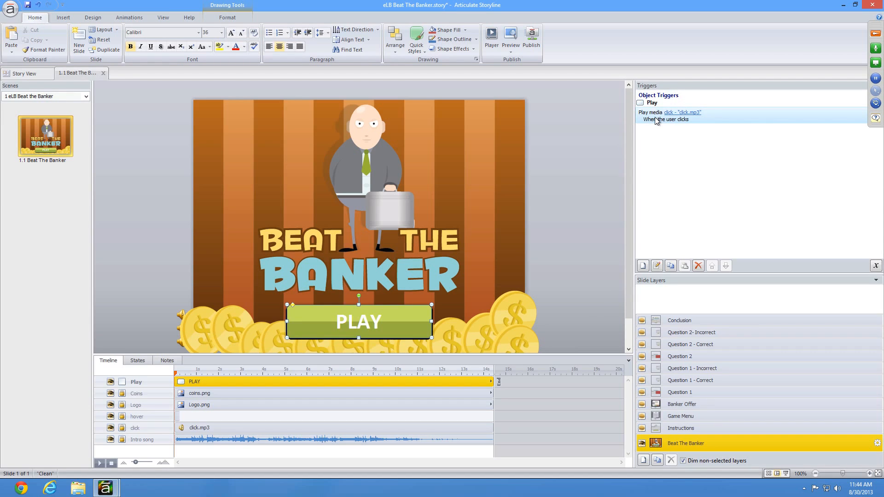
pyautogui.click(644, 266)
pyautogui.moveTo(565, 92); pyautogui.dragTo(487, 99)
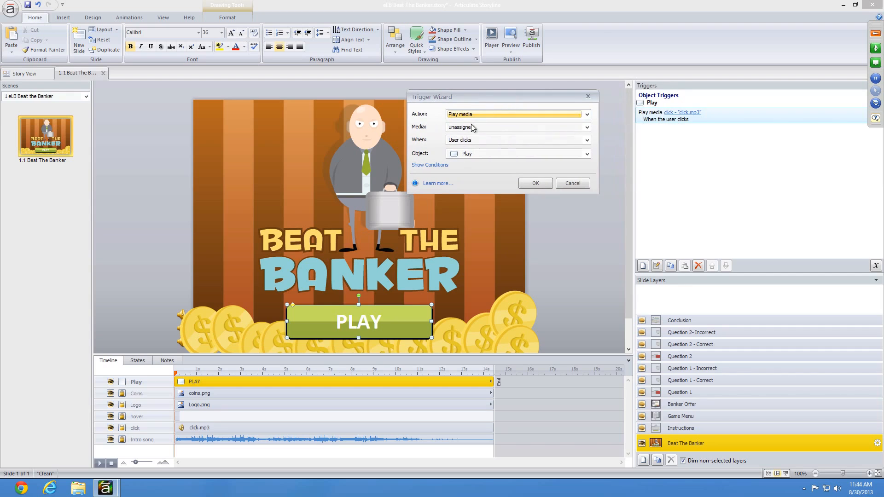
pyautogui.click(468, 127)
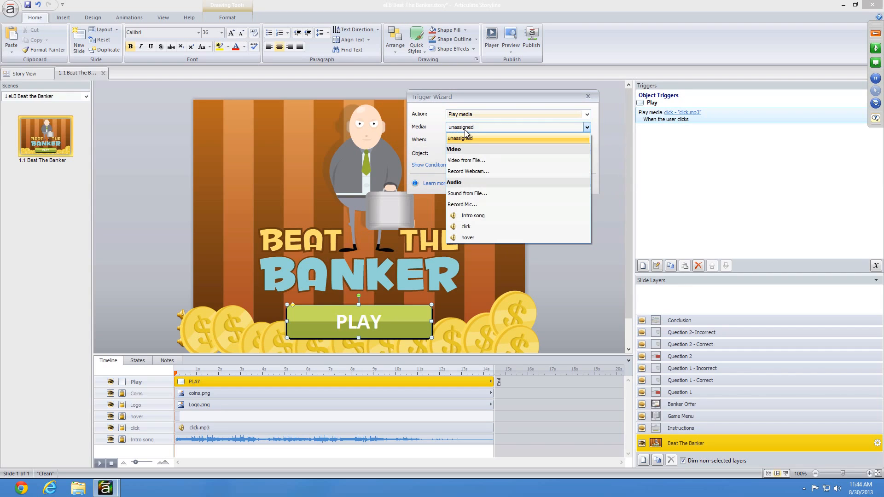
pyautogui.click(472, 239)
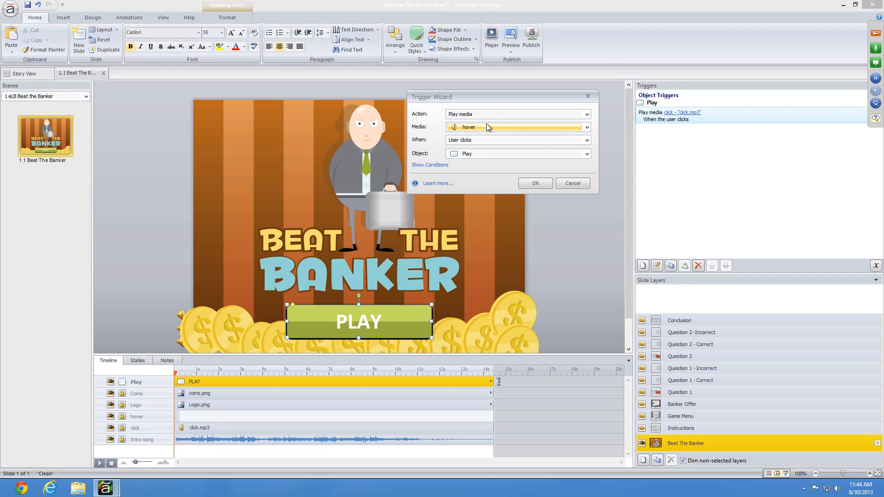
pyautogui.click(536, 182)
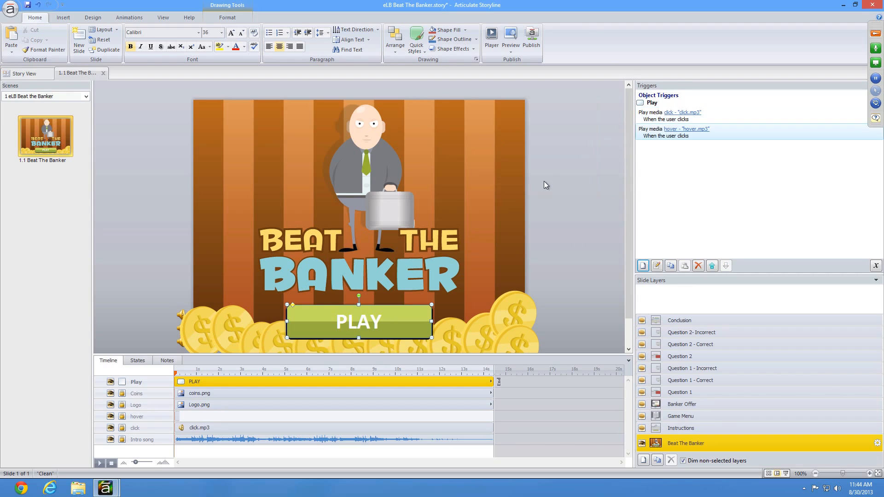
# Change the hover audio trigger's event to Mouse hovered over for the PLAY button
pyautogui.doubleClick(655, 139)
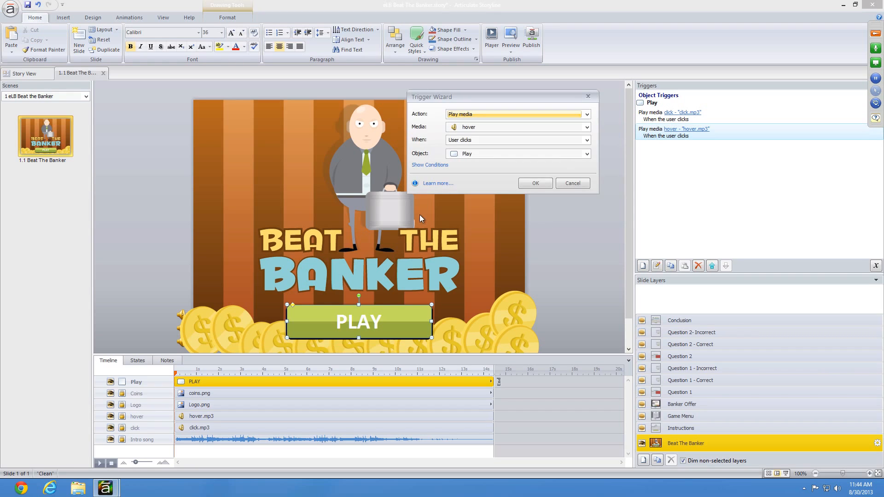
pyautogui.moveTo(450, 95); pyautogui.dragTo(392, 117)
pyautogui.click(409, 165)
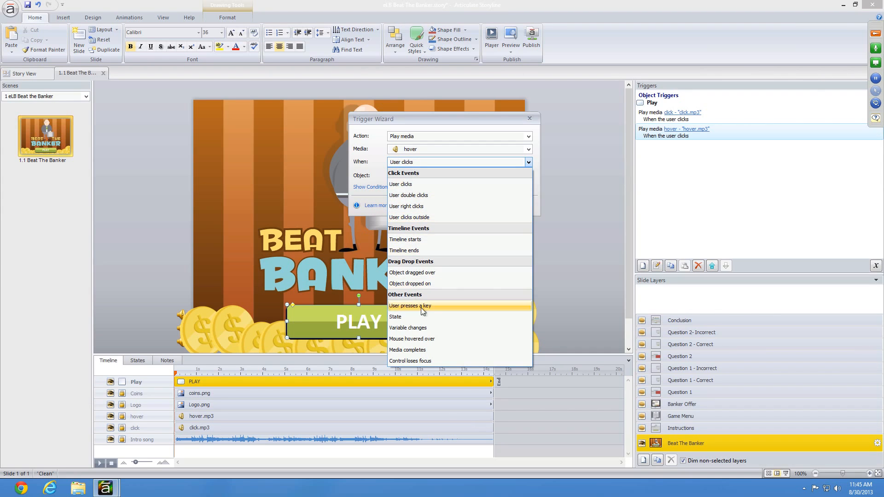
pyautogui.click(442, 338)
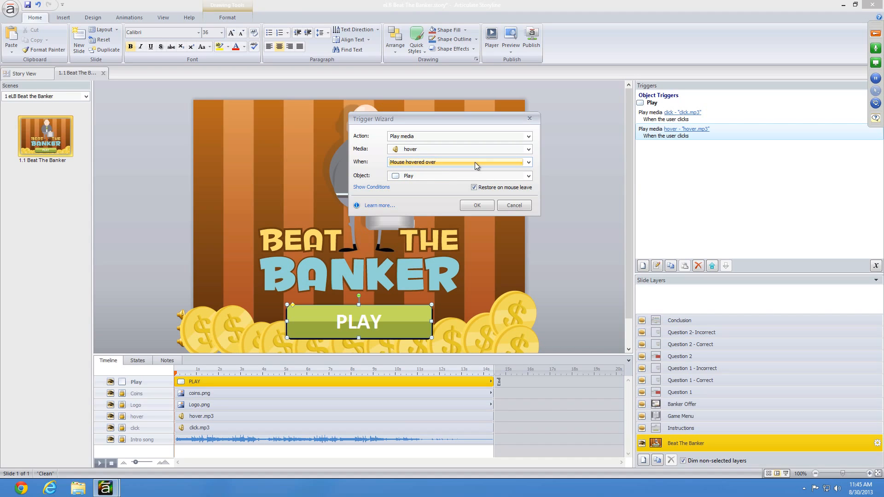
pyautogui.click(468, 206)
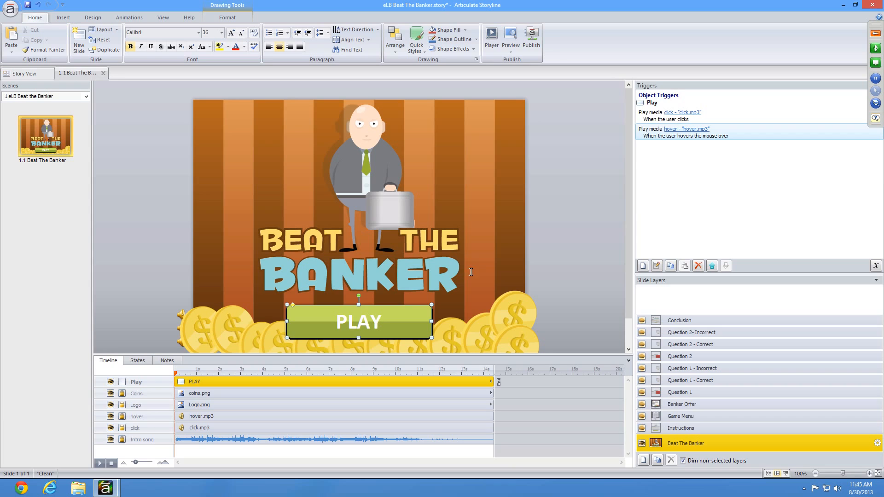
# Add a trigger that shows the Instructions layer when the user clicks the PLAY button
pyautogui.click(643, 266)
pyautogui.moveTo(469, 187); pyautogui.dragTo(432, 126)
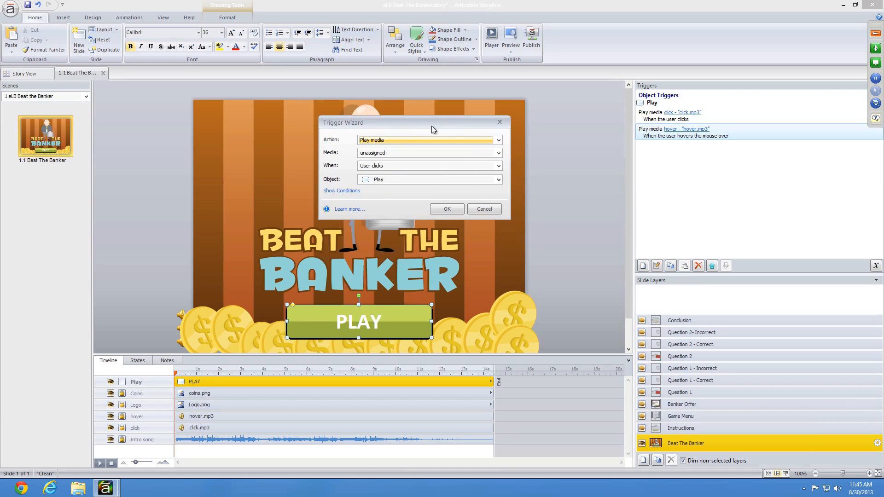
pyautogui.click(393, 138)
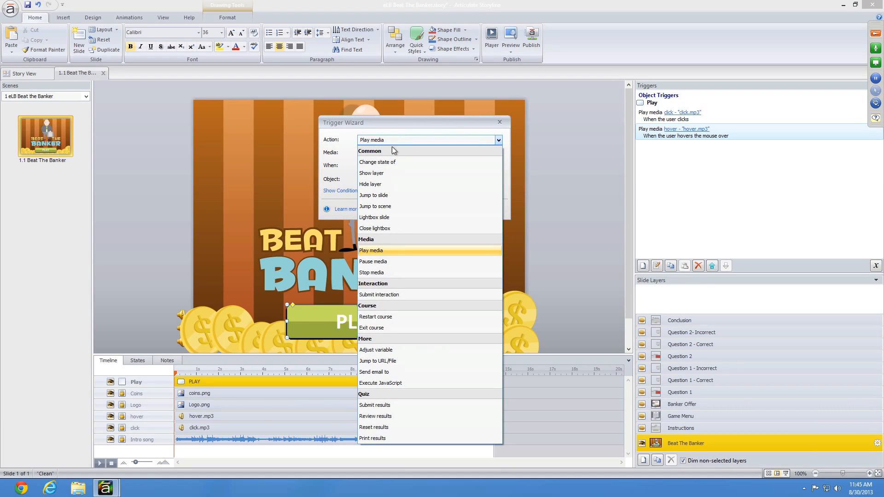
pyautogui.click(385, 173)
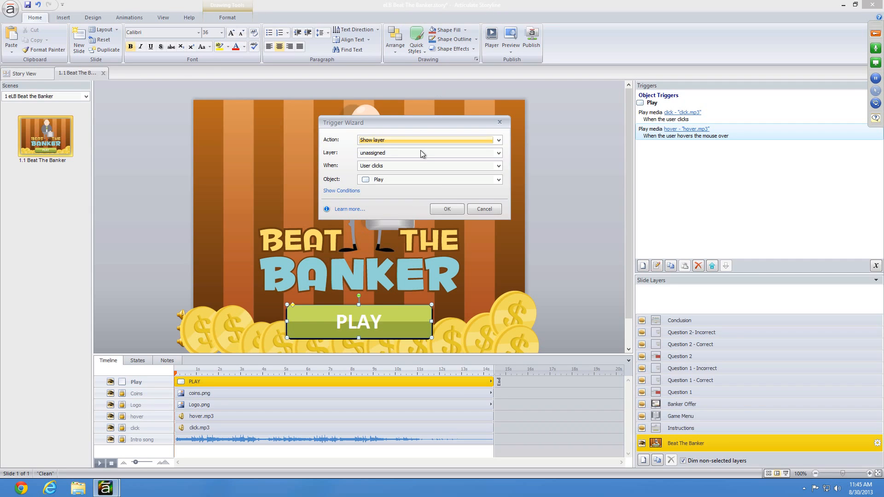
pyautogui.moveTo(419, 122); pyautogui.dragTo(408, 122)
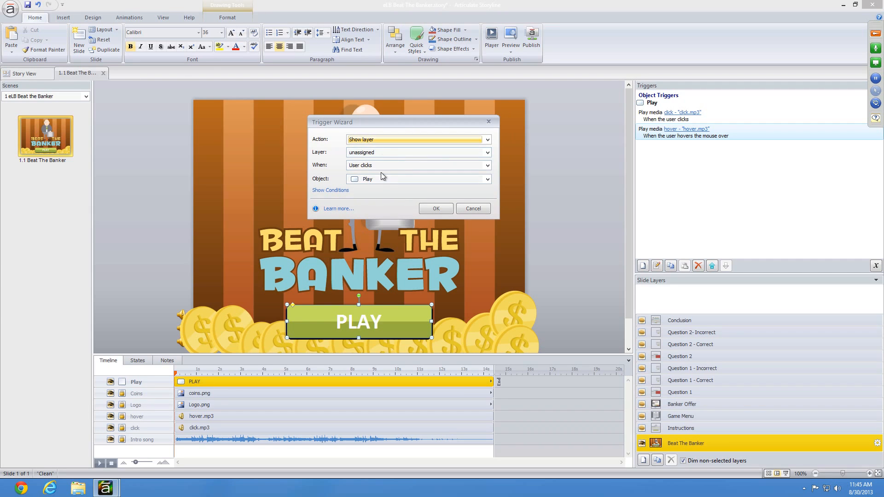
pyautogui.click(447, 150)
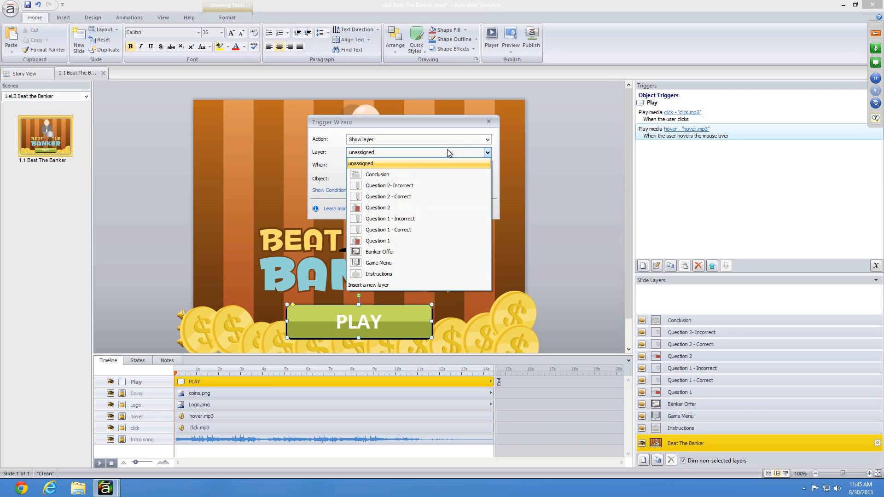
pyautogui.click(370, 274)
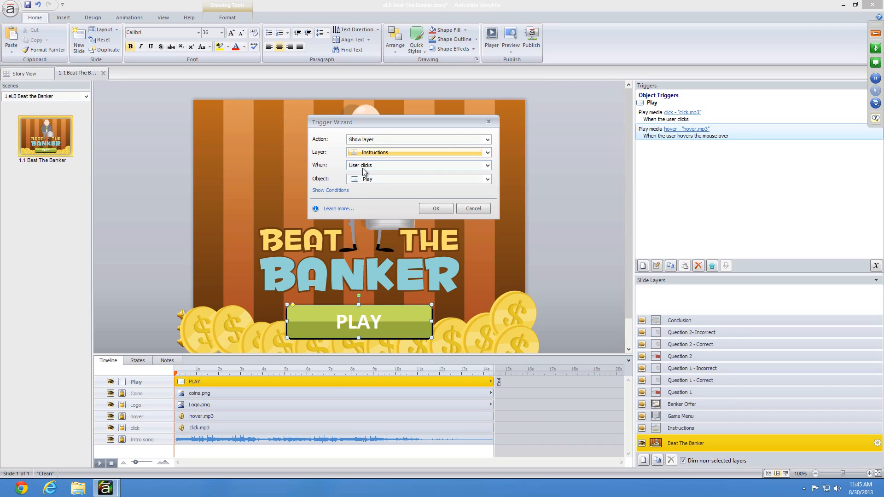
pyautogui.click(431, 207)
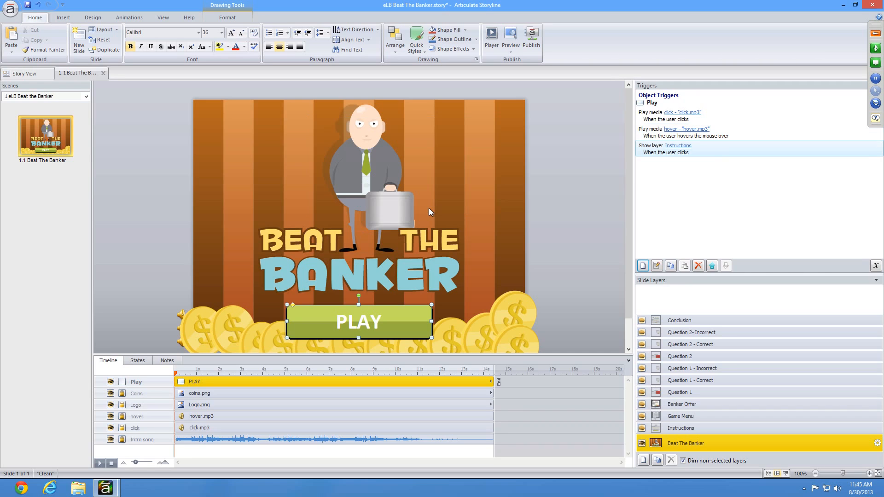
# Preview the slide, test the PLAY button's triggers, and close the preview
pyautogui.click(511, 35)
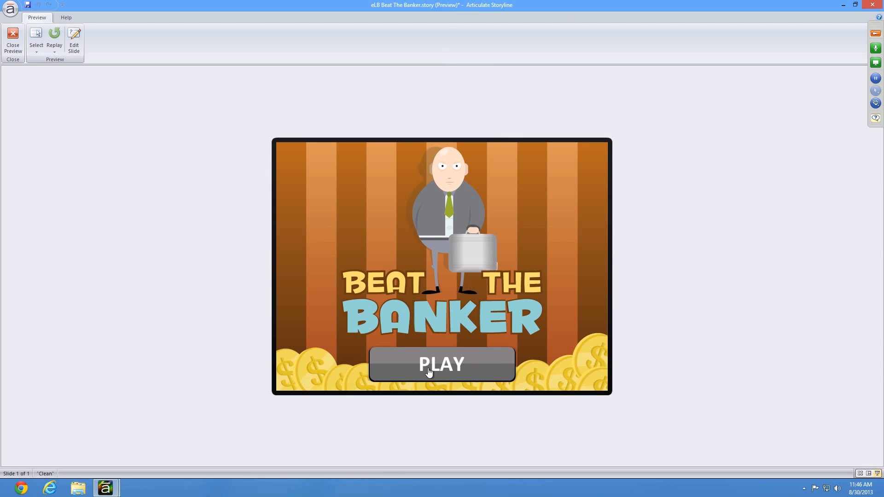
pyautogui.click(485, 360)
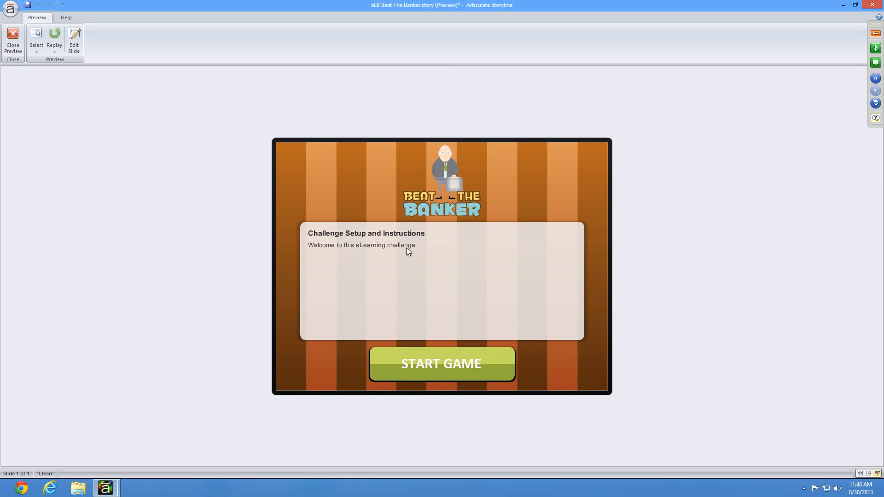
pyautogui.click(13, 39)
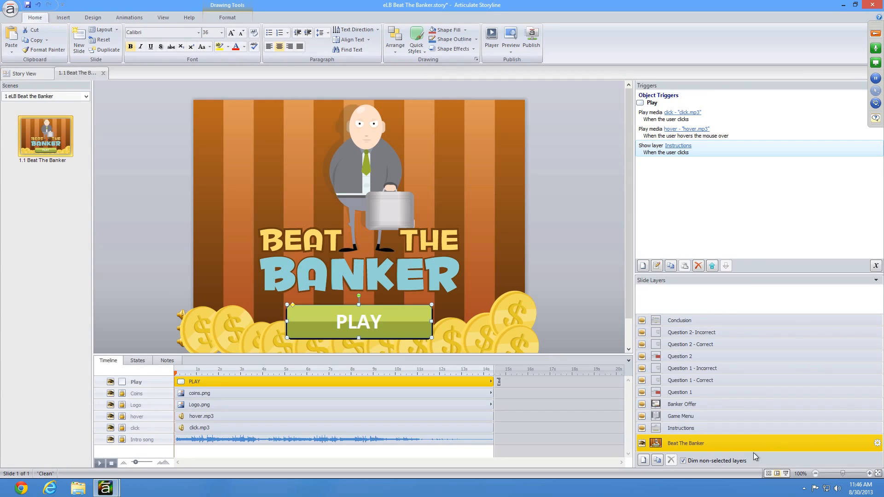
# Check the START GAME button's triggers on the Instructions layer and return to the Beat The Banker base layer
pyautogui.click(713, 429)
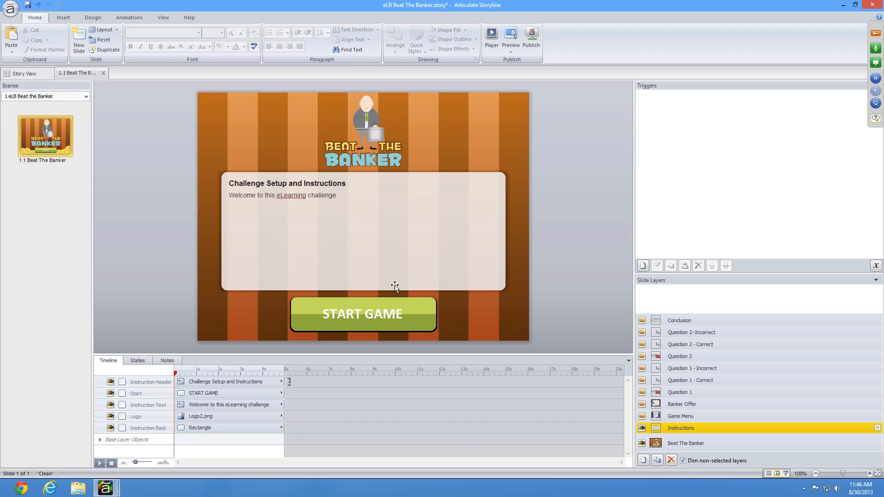
pyautogui.click(389, 300)
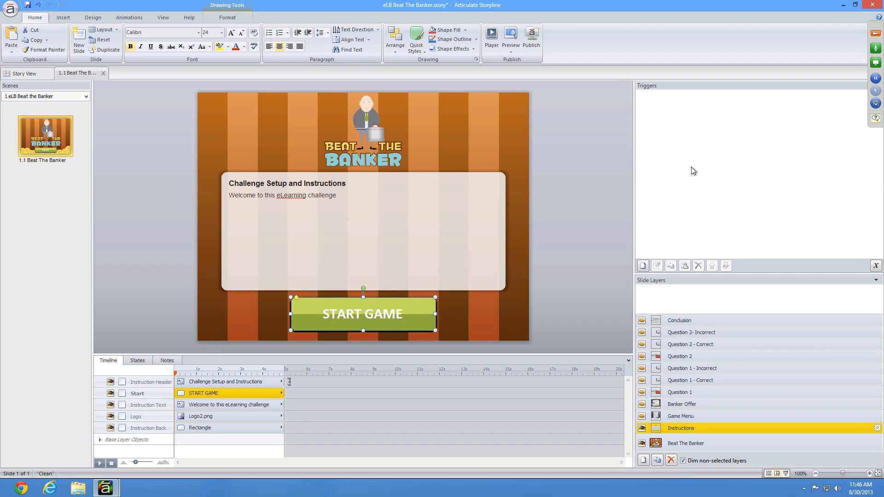
pyautogui.click(679, 439)
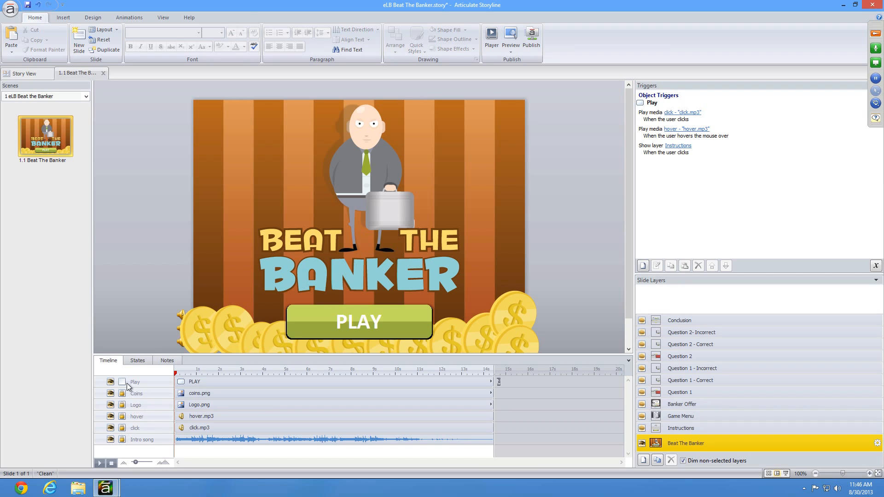
# Unlock the Coins image on the base layer and shift it slightly right, clear of the audio icons
pyautogui.click(122, 394)
pyautogui.moveTo(204, 325); pyautogui.dragTo(227, 325)
pyautogui.click(183, 317)
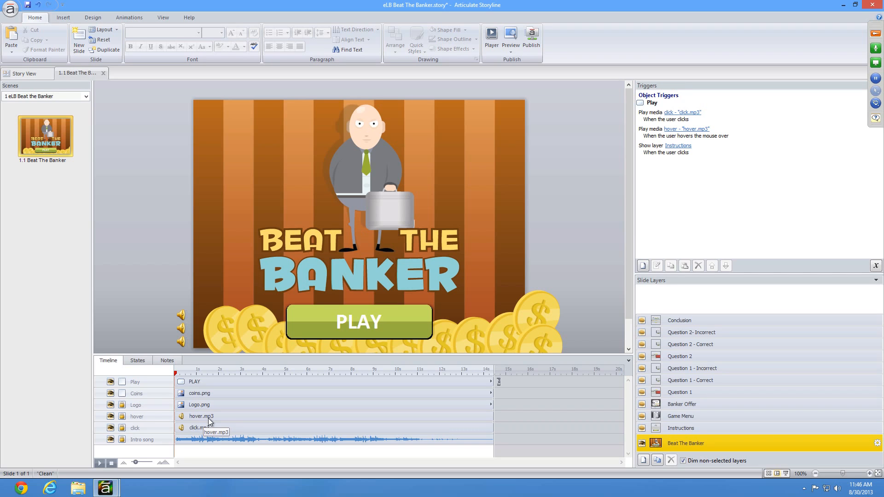
# On the Instructions layer, add a trigger that plays the click sound when the user clicks the START GAME button
pyautogui.click(700, 430)
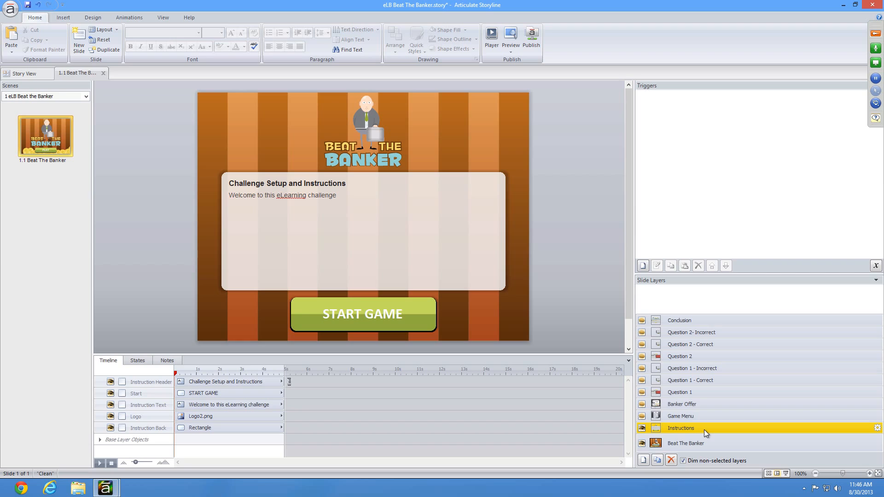
pyautogui.click(340, 303)
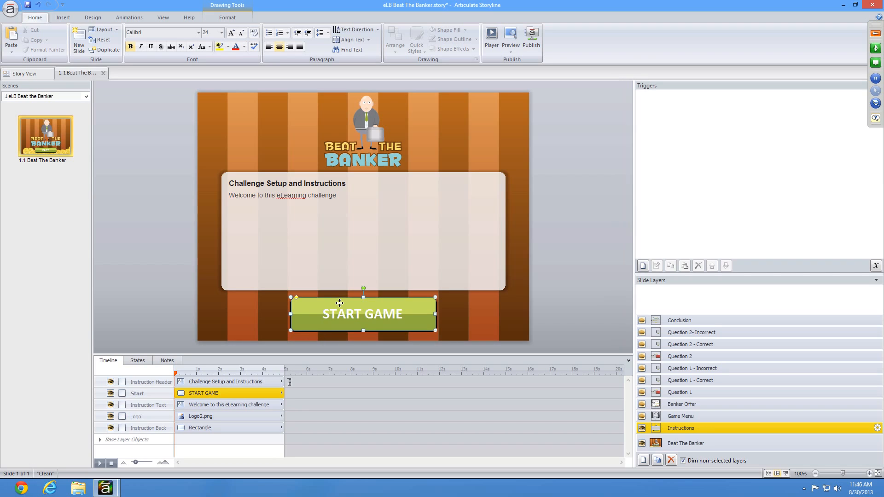
pyautogui.click(644, 266)
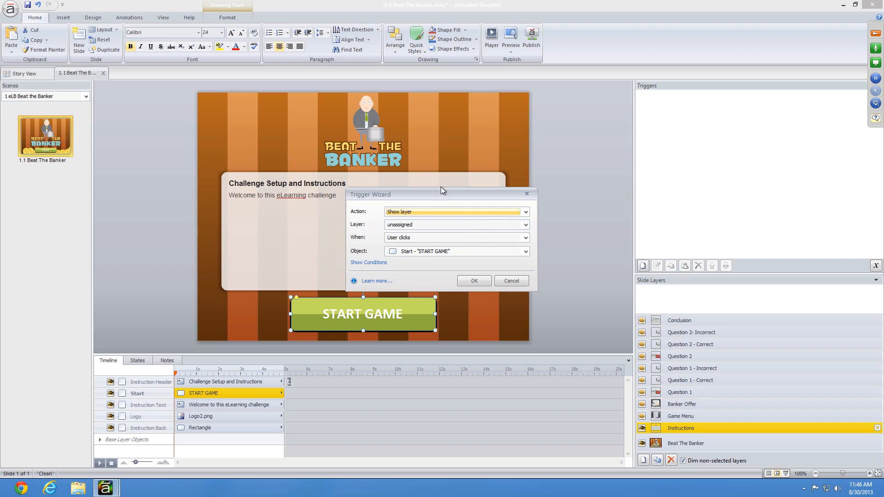
pyautogui.moveTo(412, 193); pyautogui.dragTo(396, 118)
pyautogui.click(396, 151)
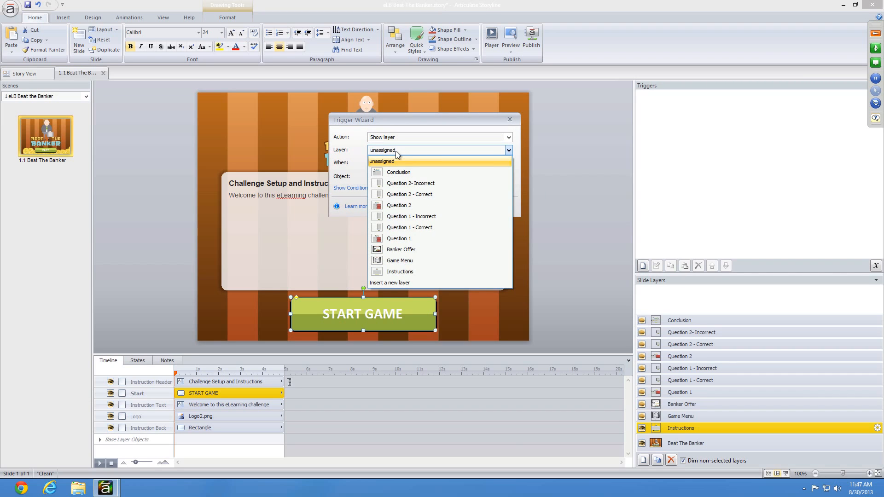
pyautogui.click(401, 137)
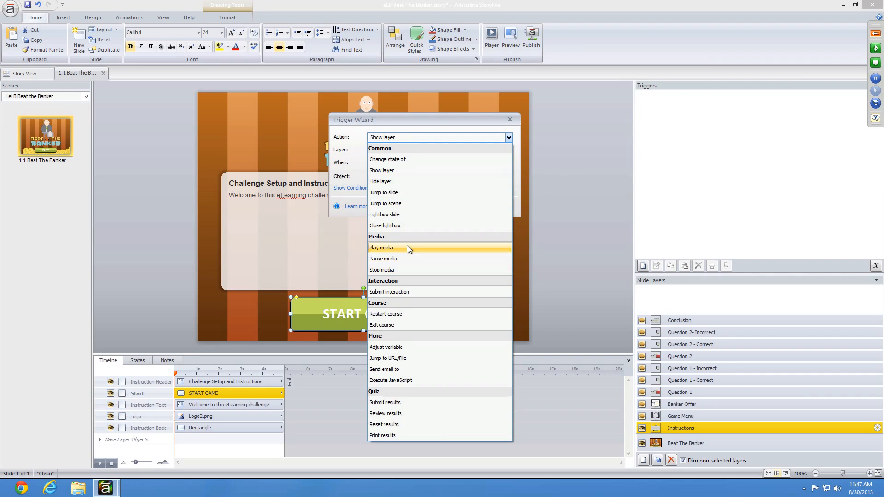
pyautogui.click(407, 248)
pyautogui.click(388, 151)
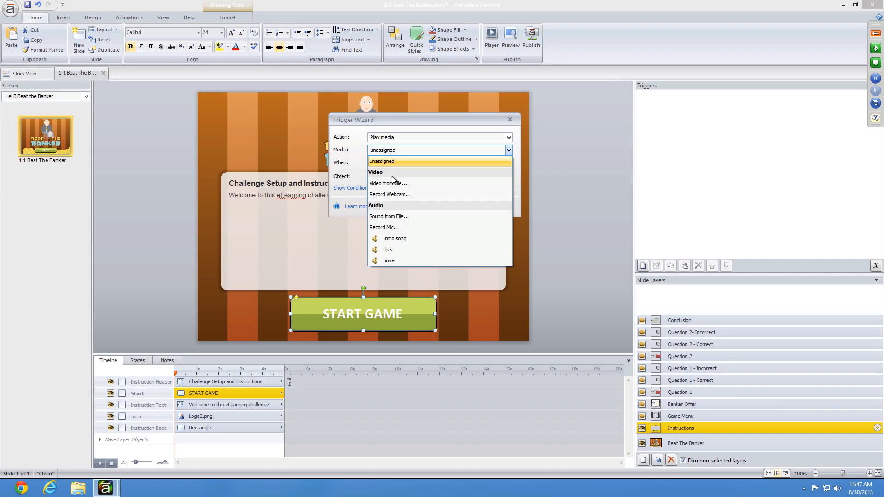
pyautogui.click(405, 251)
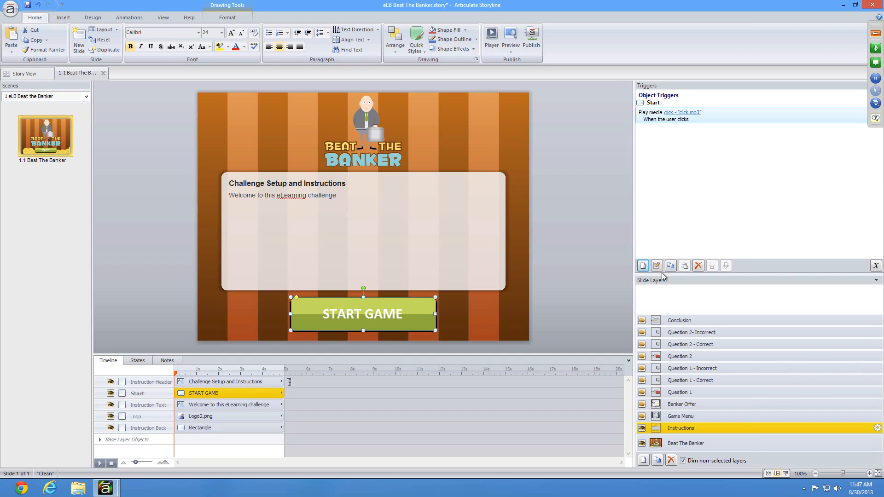
# Add a second trigger to the START GAME button that shows the Game Menu layer when the user clicks it
pyautogui.click(643, 266)
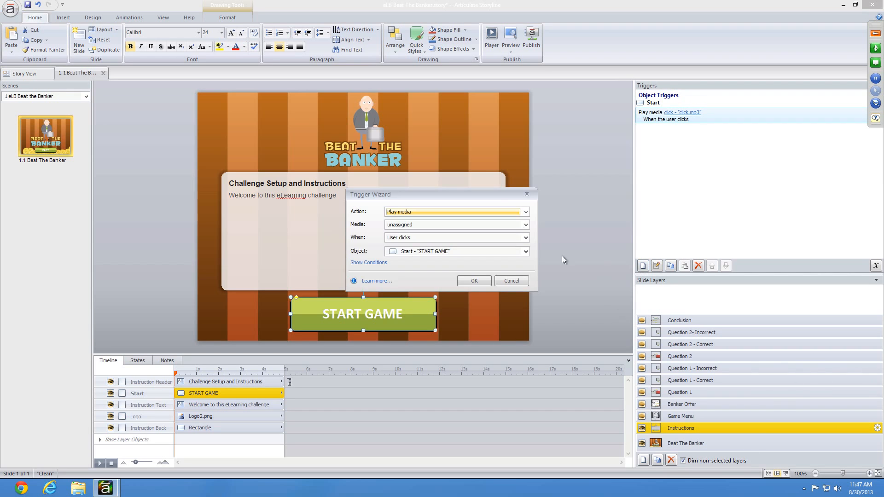
pyautogui.moveTo(411, 202); pyautogui.dragTo(395, 121)
pyautogui.click(392, 130)
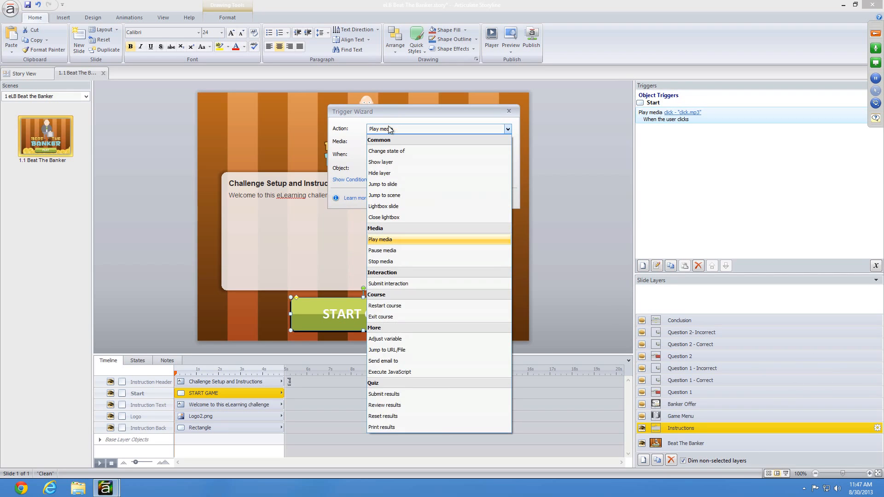
pyautogui.click(397, 163)
pyautogui.click(397, 143)
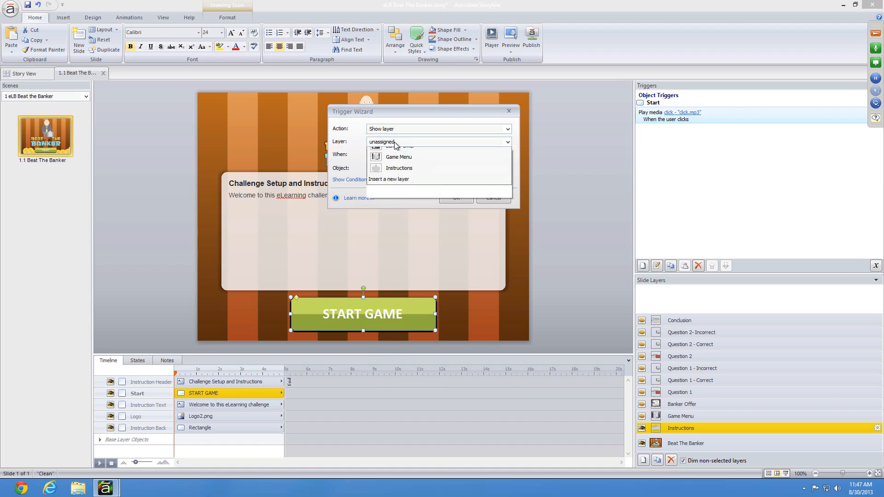
pyautogui.click(404, 252)
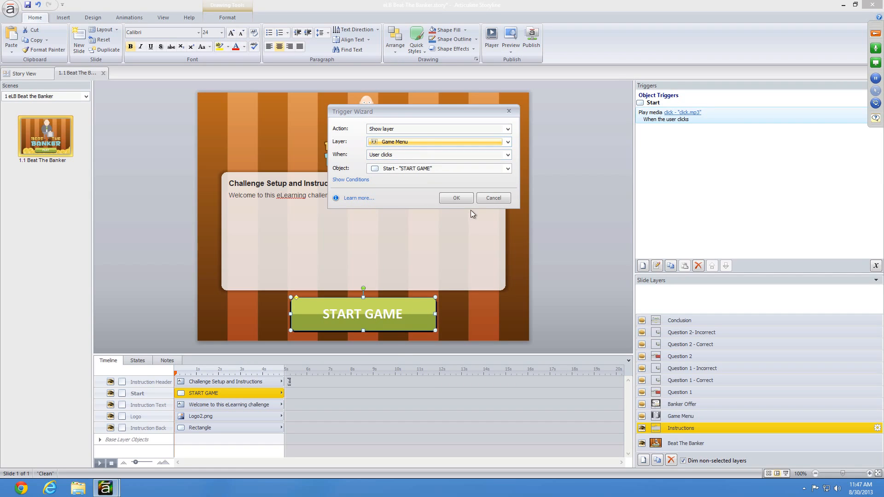
pyautogui.click(462, 198)
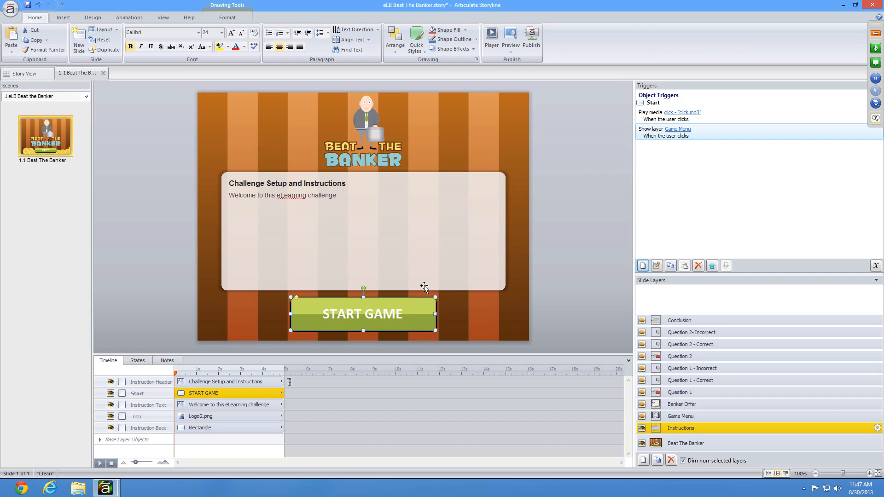
# Preview the slide, go through the PLAY and START GAME buttons to test their triggers, and close the preview
pyautogui.click(513, 37)
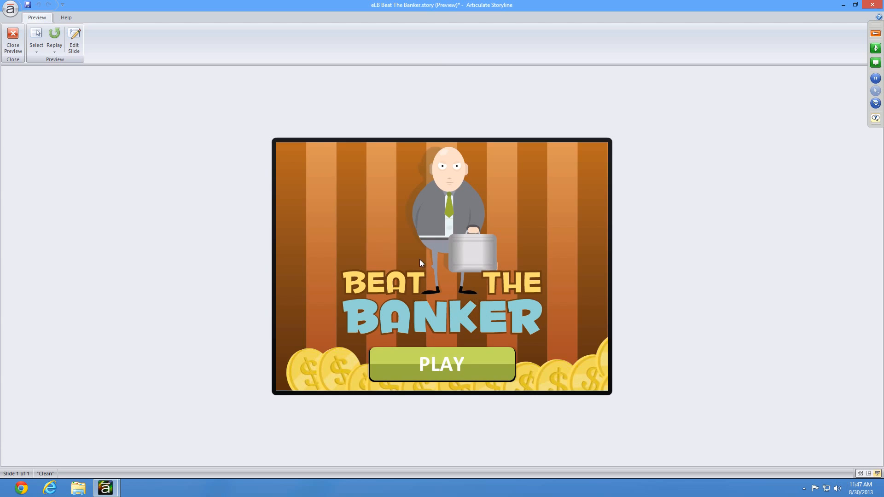
pyautogui.click(433, 363)
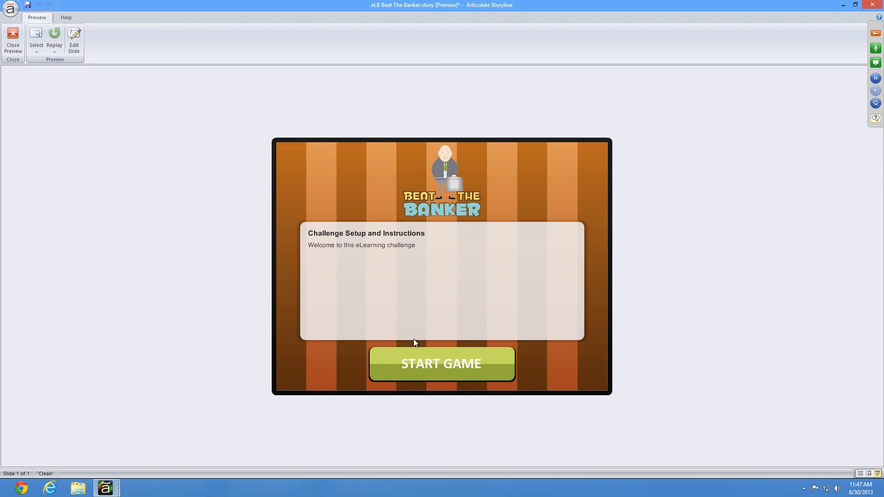
pyautogui.click(437, 359)
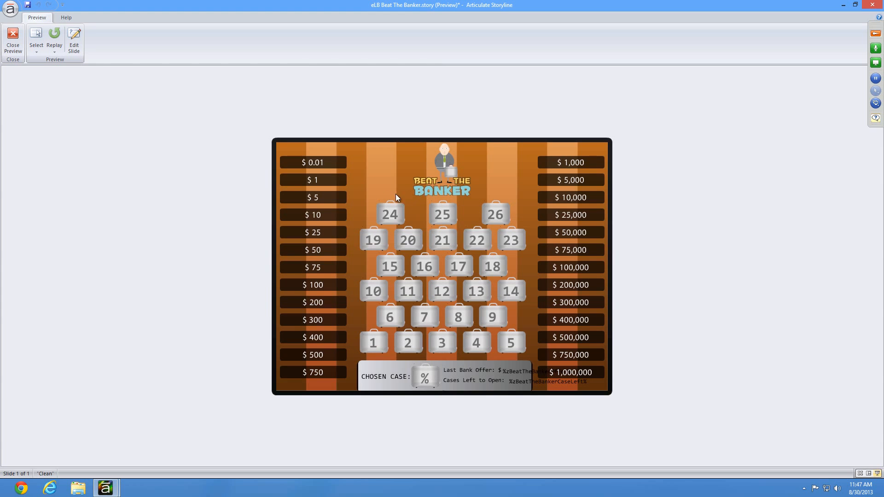
pyautogui.click(13, 39)
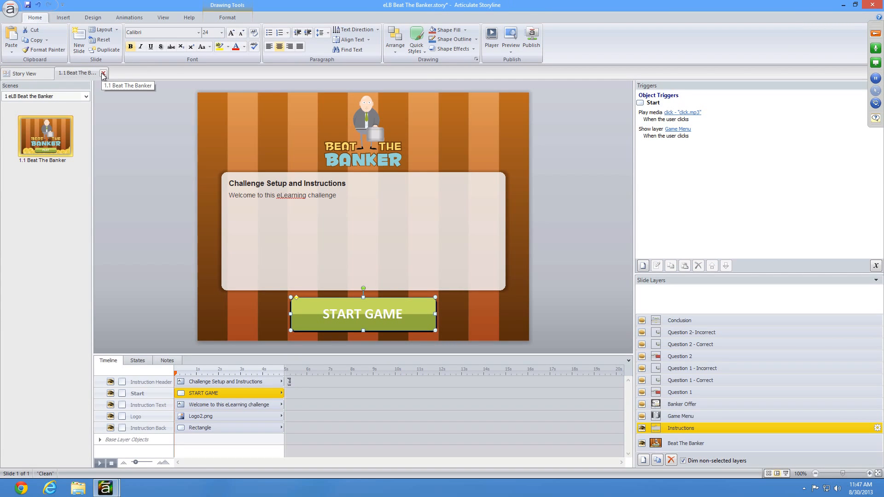
# On the Game Menu layer, add a trigger that shows the Question 1 layer when the user clicks Briefcase 1
pyautogui.click(701, 417)
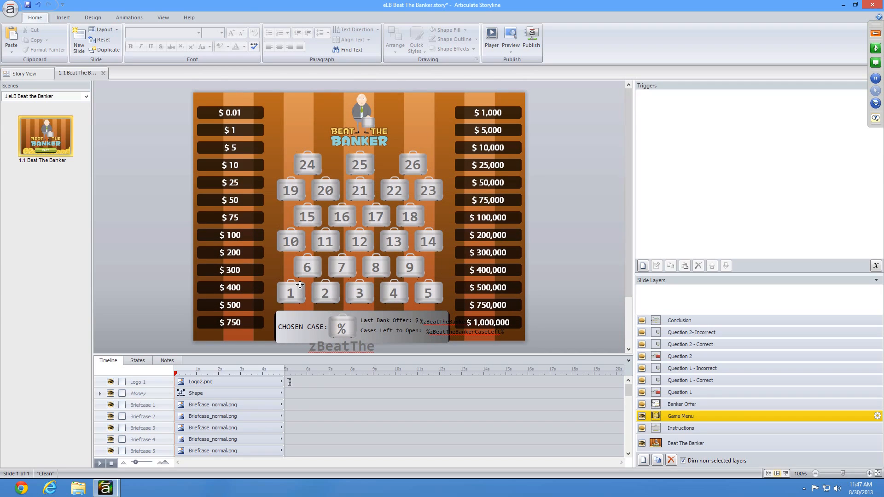
pyautogui.click(300, 284)
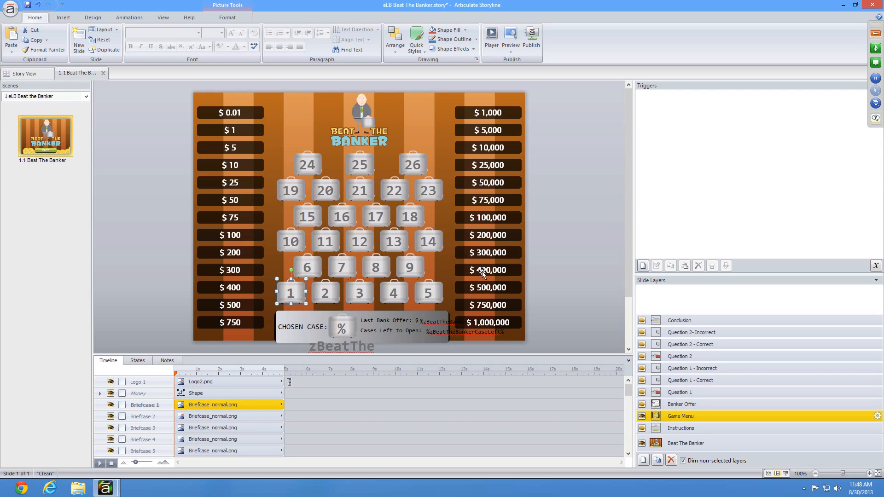
pyautogui.click(644, 266)
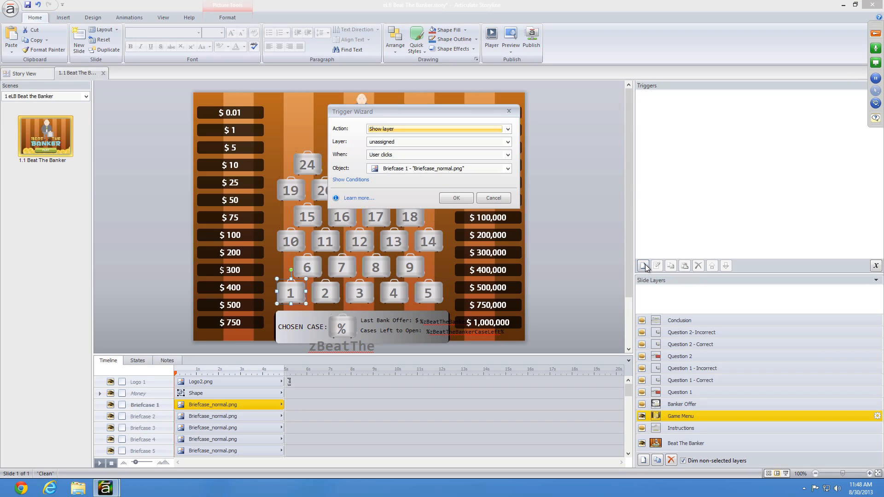
pyautogui.click(409, 141)
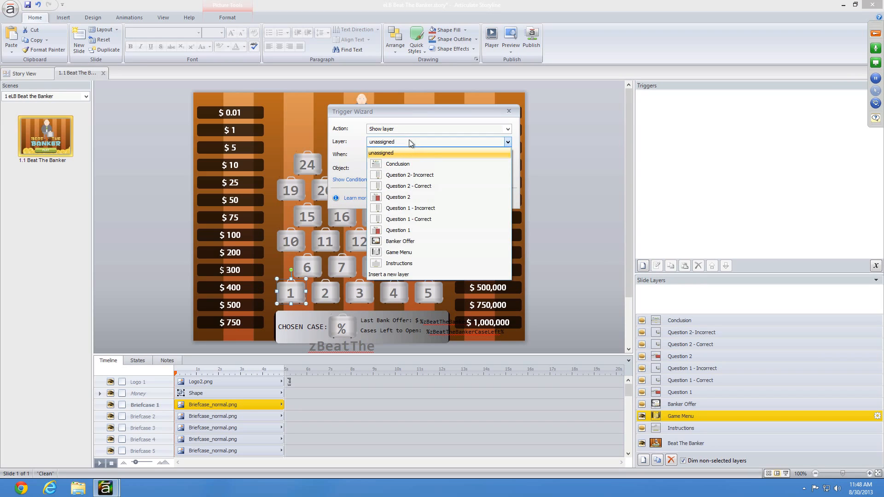
pyautogui.click(407, 231)
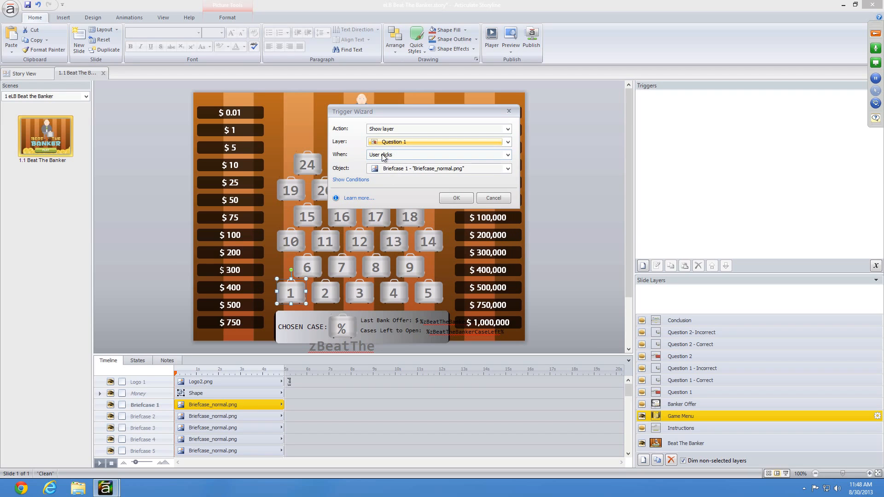
pyautogui.click(456, 198)
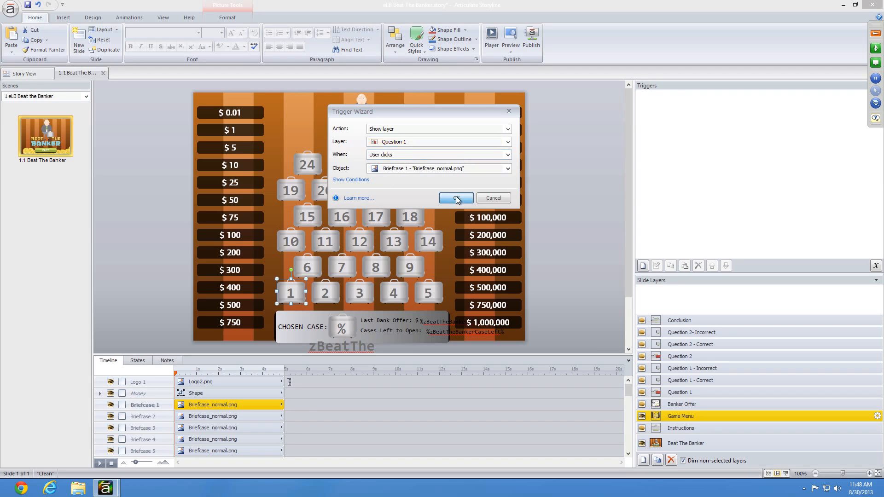
pyautogui.click(549, 194)
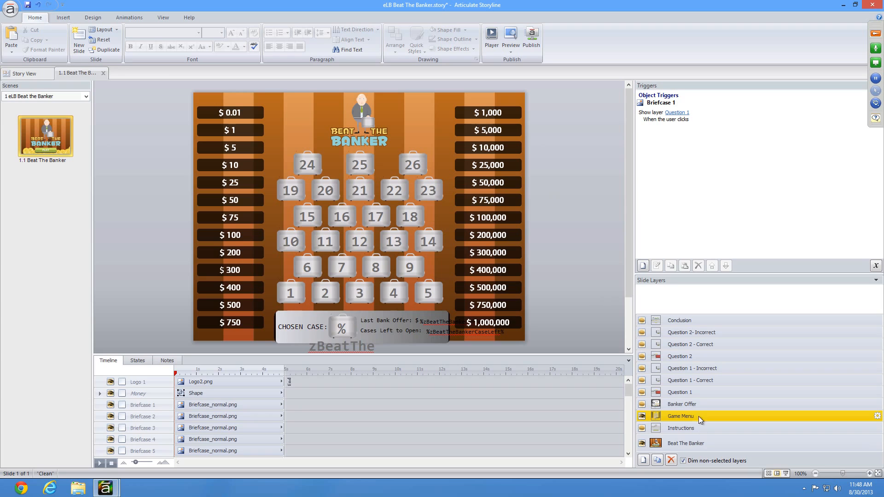
# On the Question 1 layer, add a trigger that shows the Game Menu layer when the user clicks answer B
pyautogui.click(681, 391)
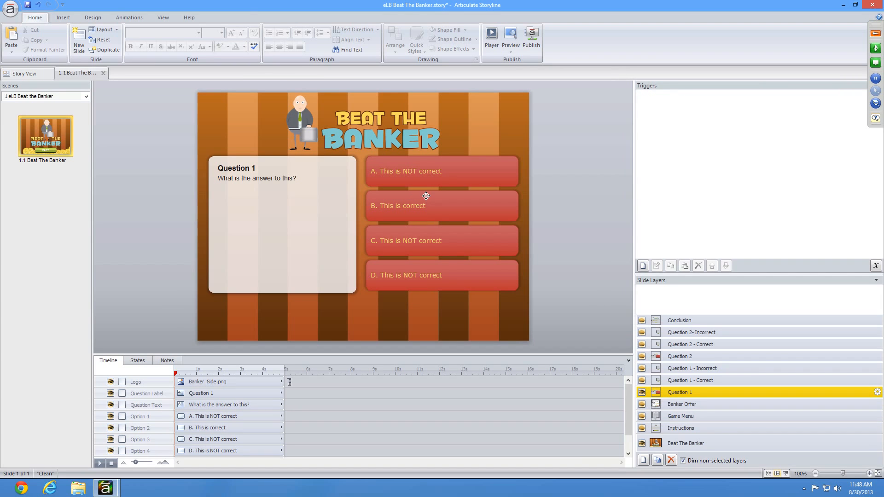
pyautogui.click(425, 195)
pyautogui.click(643, 267)
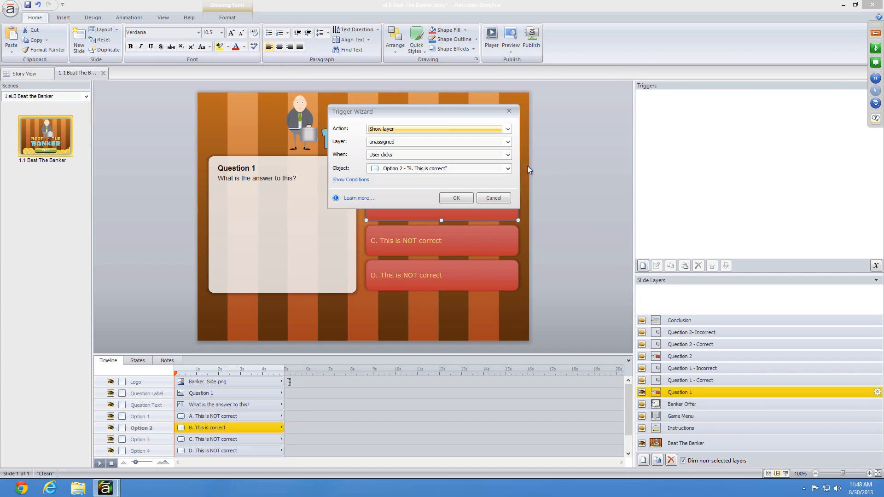
pyautogui.click(398, 142)
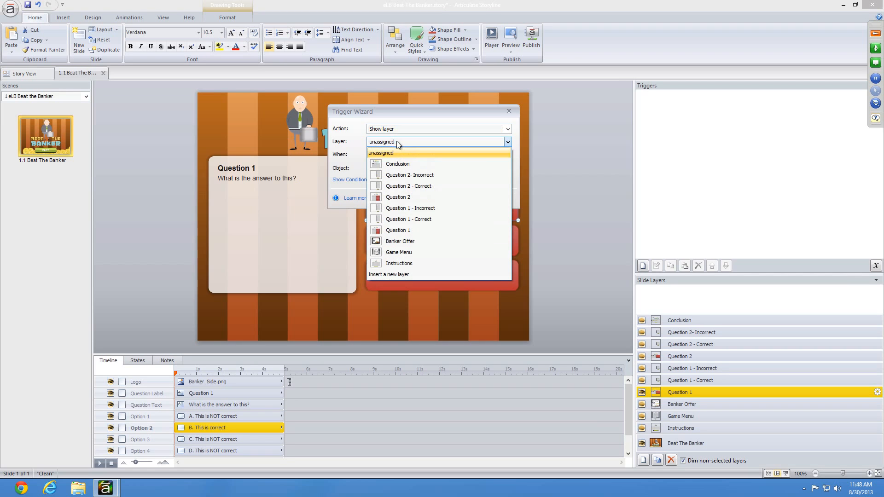
pyautogui.click(415, 242)
pyautogui.click(426, 141)
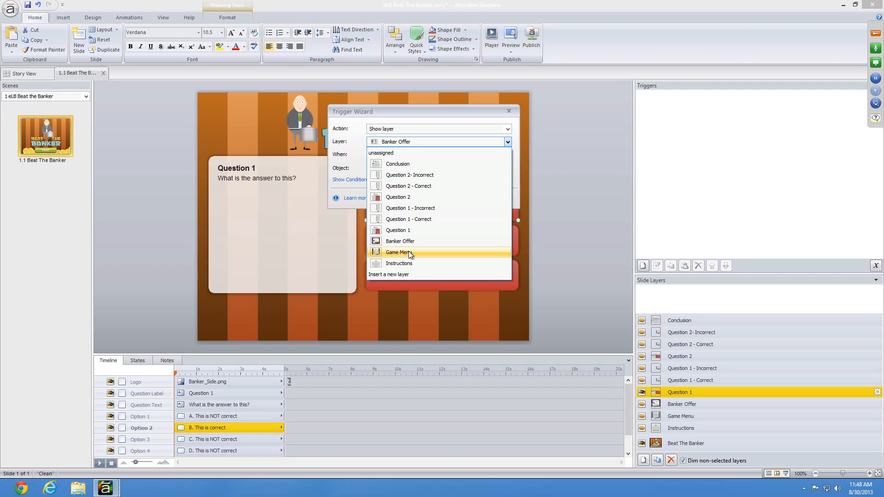
pyautogui.click(410, 253)
pyautogui.click(466, 203)
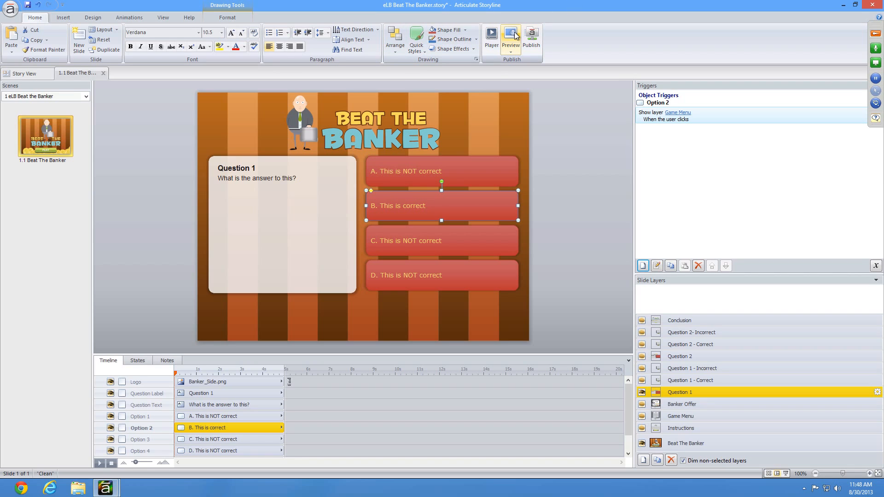
# Check the Instructions layer's visibility, base layer and revisit properties
pyautogui.click(829, 428)
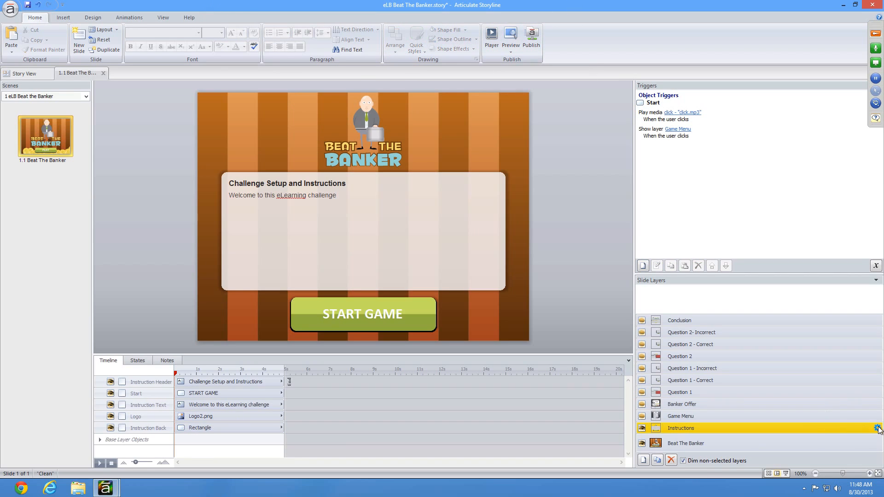
pyautogui.click(878, 429)
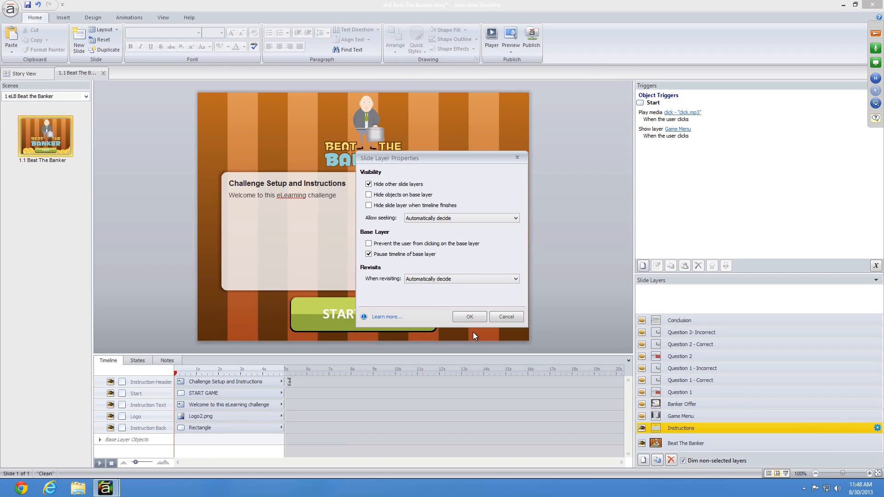
pyautogui.press('Return')
# Preview the slide and test the path from PLAY and START GAME through Briefcase 1 to answer B of Question 1
pyautogui.click(511, 36)
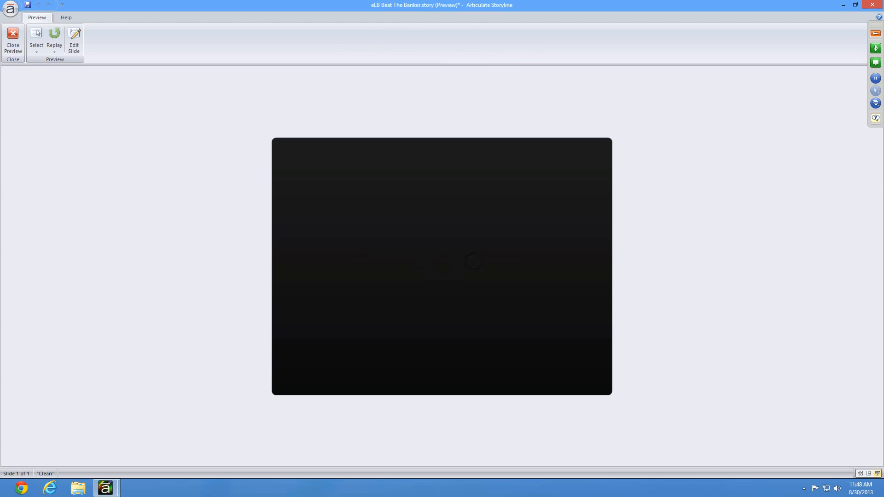
pyautogui.click(460, 367)
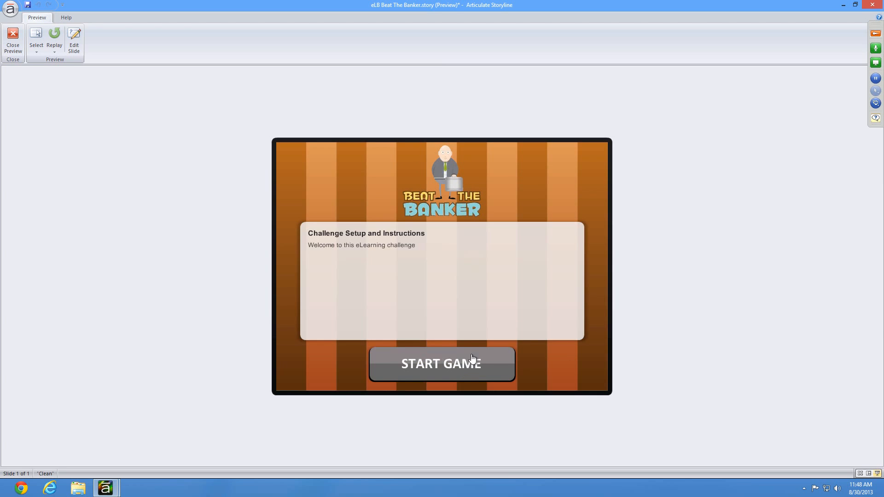
pyautogui.click(473, 359)
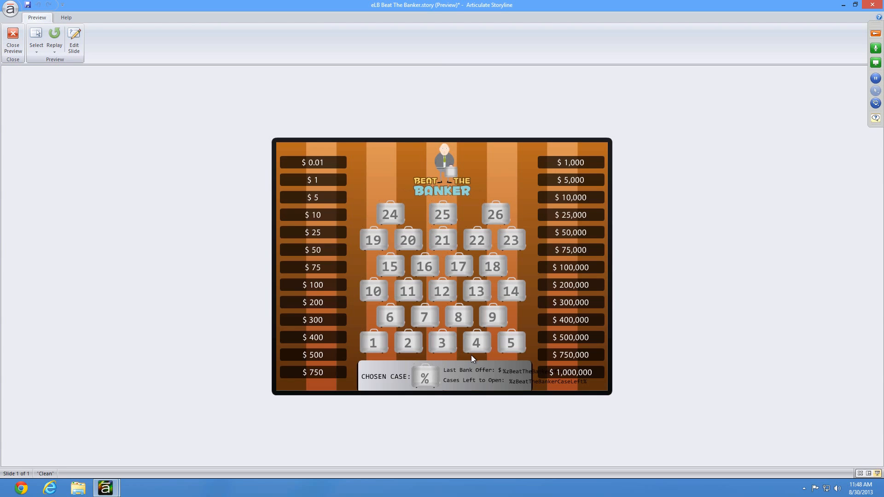
pyautogui.click(375, 341)
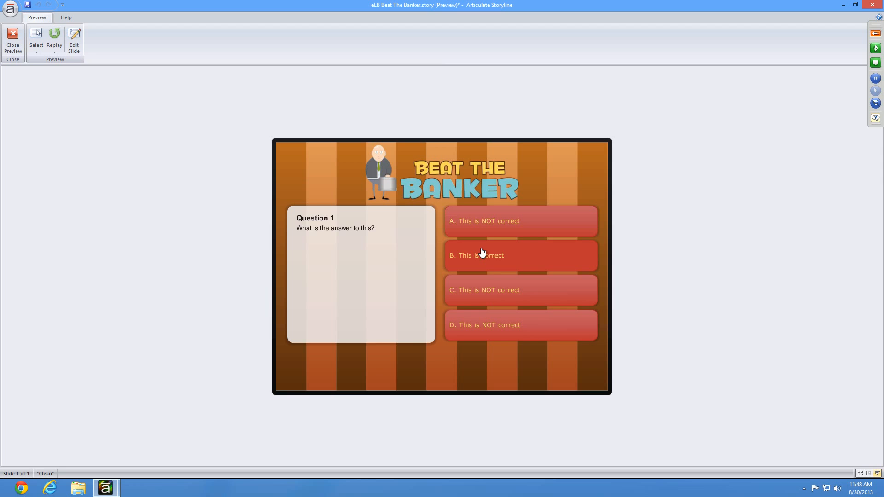
pyautogui.click(481, 252)
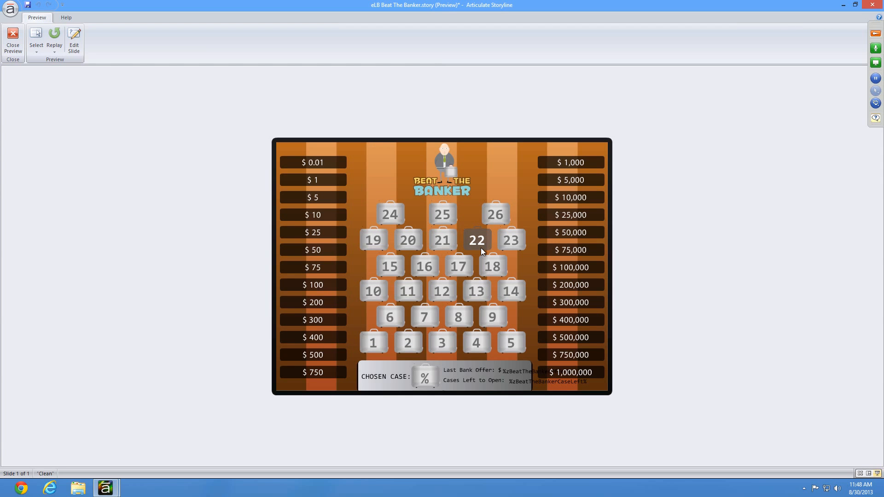
# Open Briefcase 1 again in the preview, and return to editing on the Question 1 layer
pyautogui.click(379, 350)
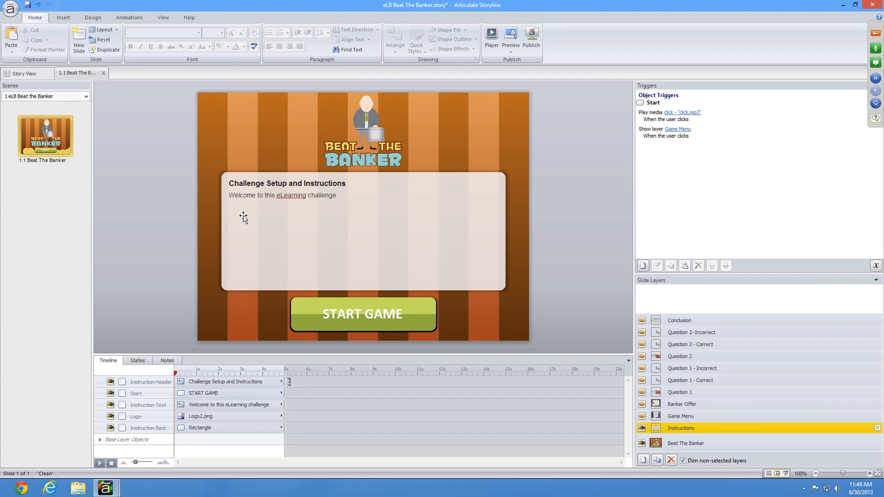
pyautogui.click(686, 394)
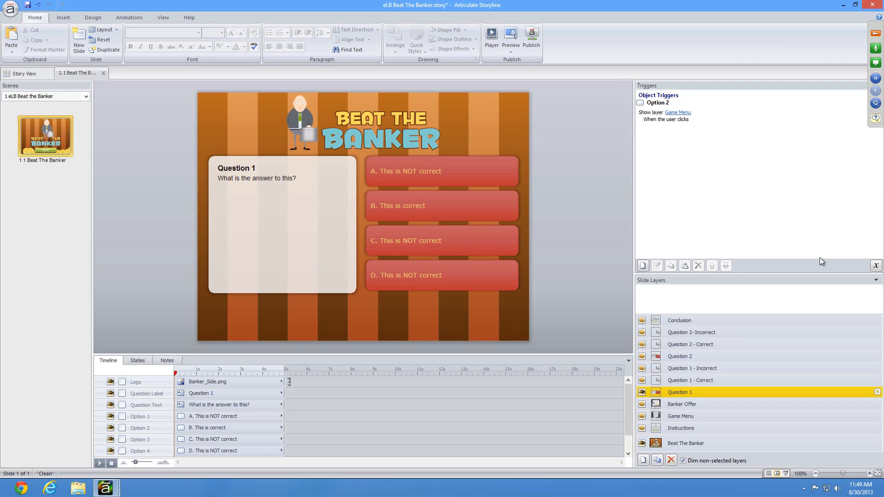
# Create a True/False variable named question1Answered with a default value of False
pyautogui.click(875, 266)
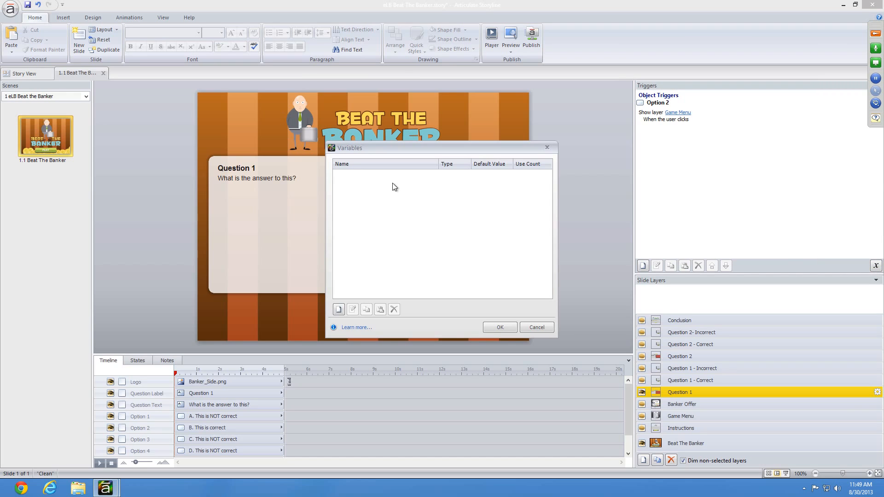
pyautogui.click(339, 309)
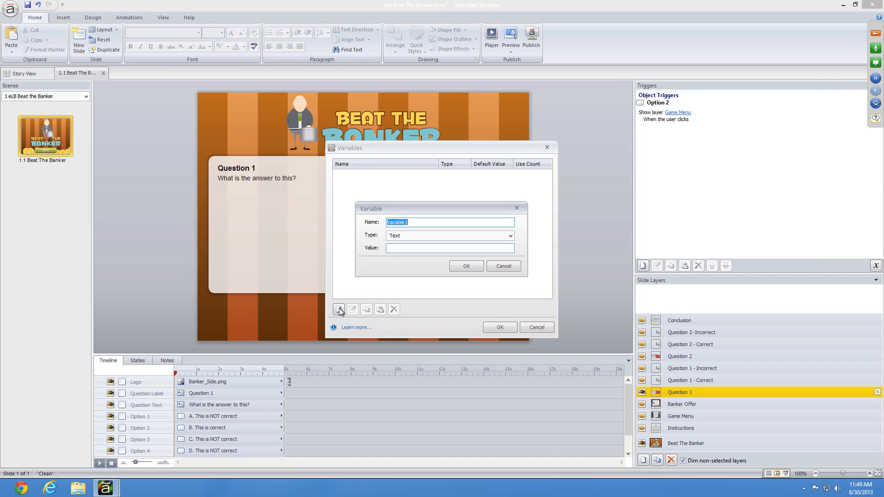
pyautogui.write('question1Answered')
pyautogui.click(404, 235)
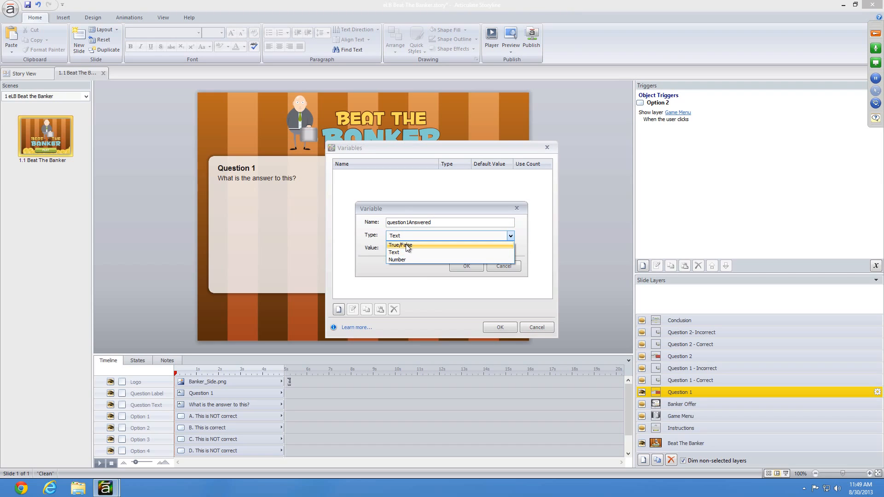
pyautogui.click(424, 245)
pyautogui.click(412, 248)
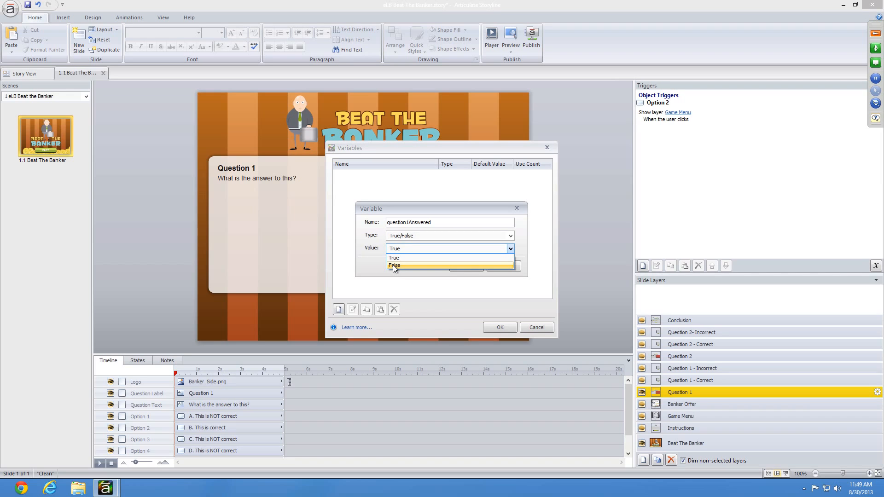
pyautogui.click(394, 265)
pyautogui.click(457, 267)
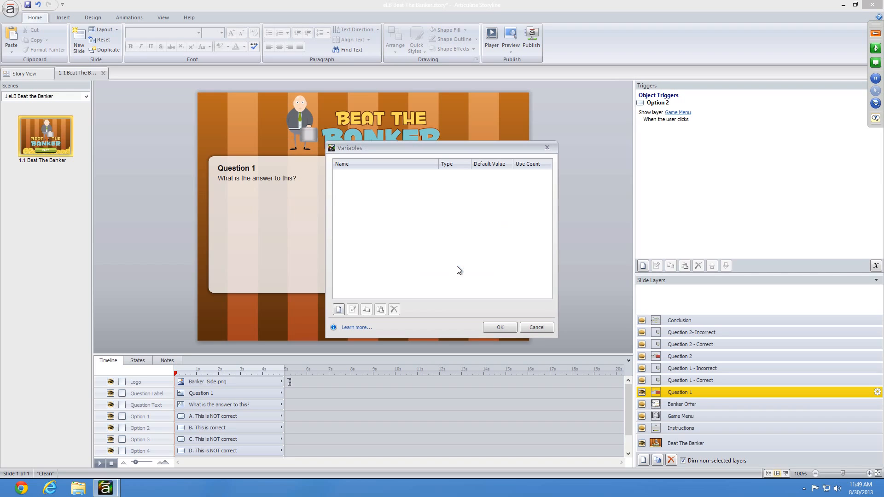
pyautogui.click(502, 326)
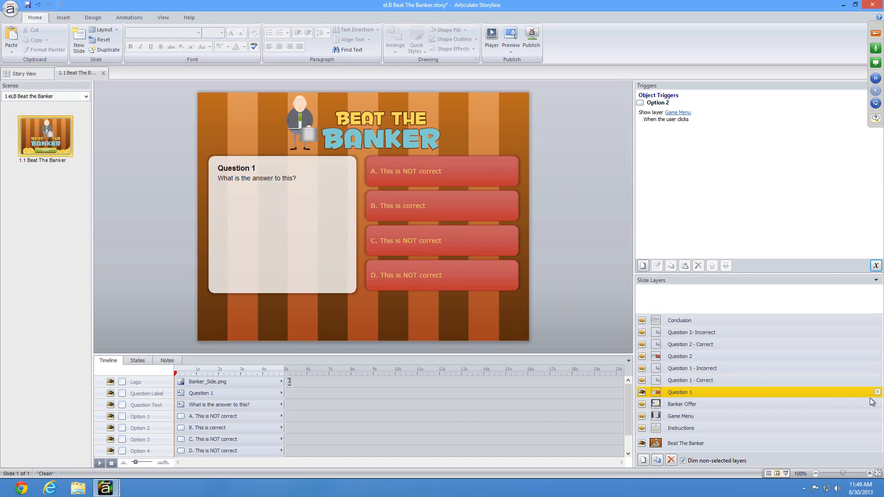
# On the Game Menu layer, add a trigger that sets question1Answered to the value True when the user clicks Briefcase 1
pyautogui.click(685, 415)
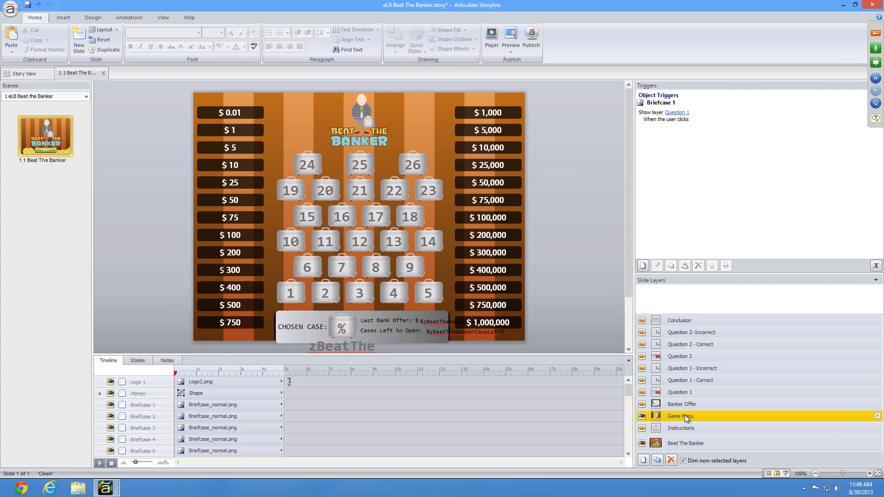
pyautogui.click(296, 290)
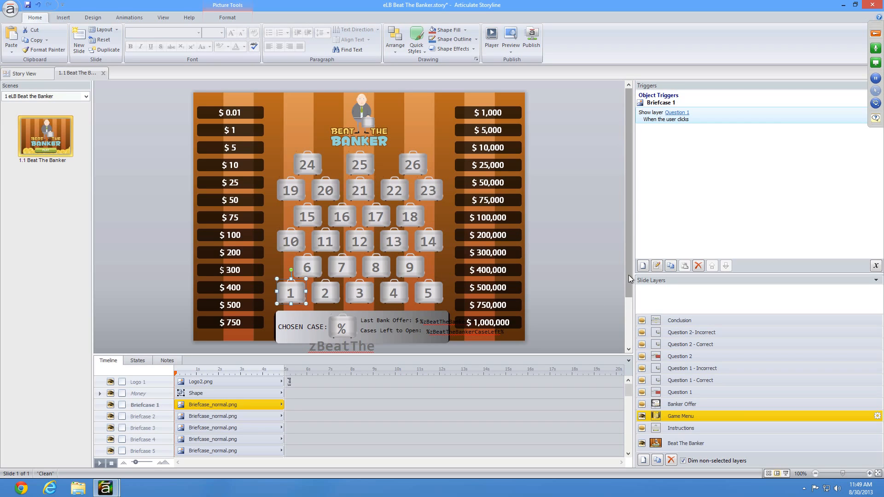
pyautogui.click(643, 265)
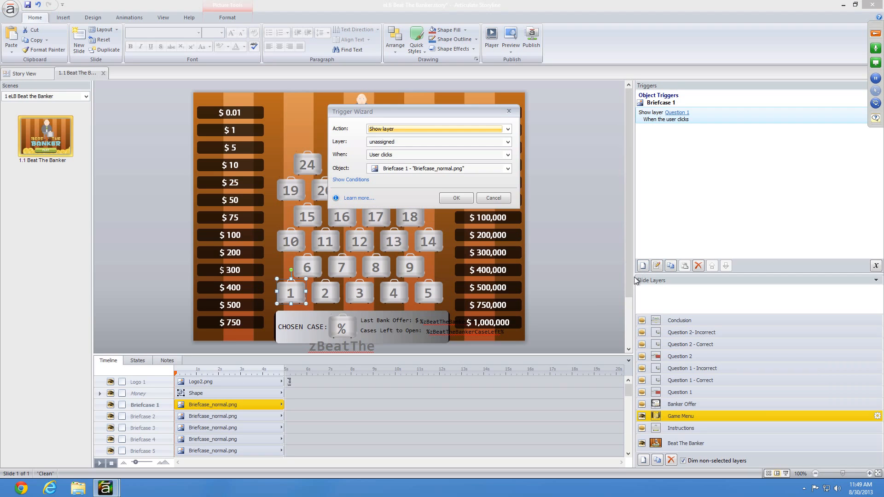
pyautogui.click(430, 142)
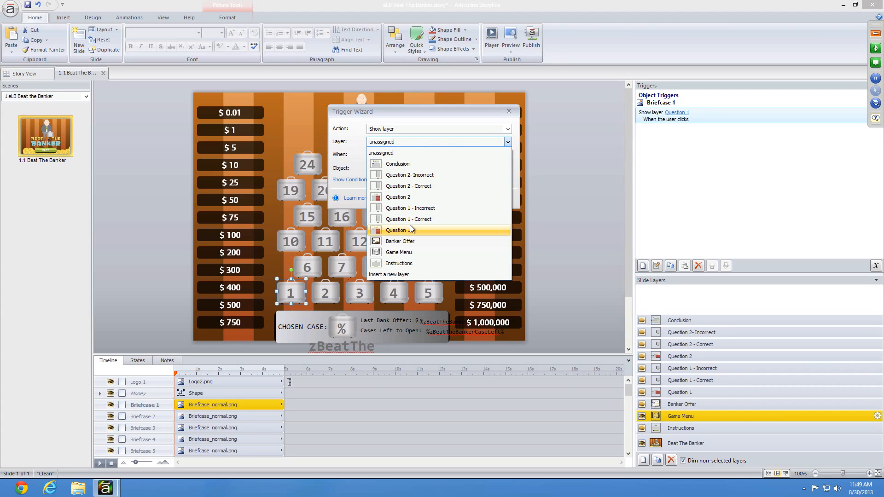
pyautogui.click(406, 118)
pyautogui.click(402, 129)
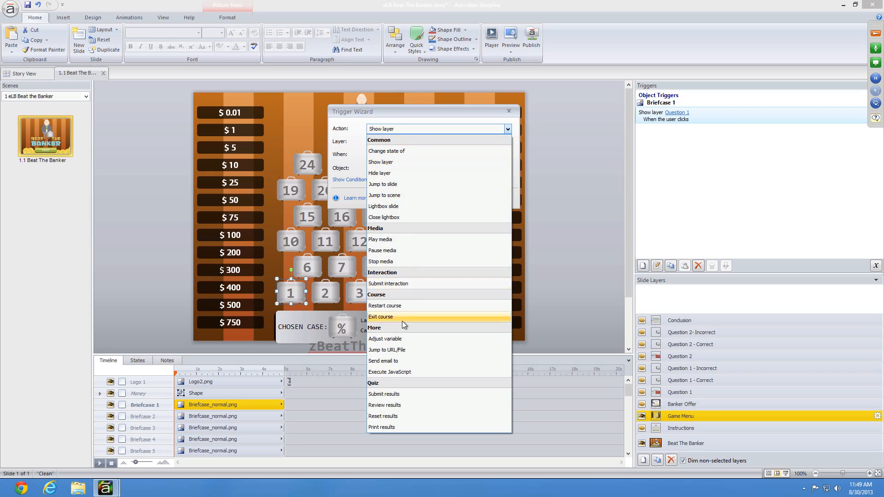
pyautogui.click(395, 339)
pyautogui.click(407, 141)
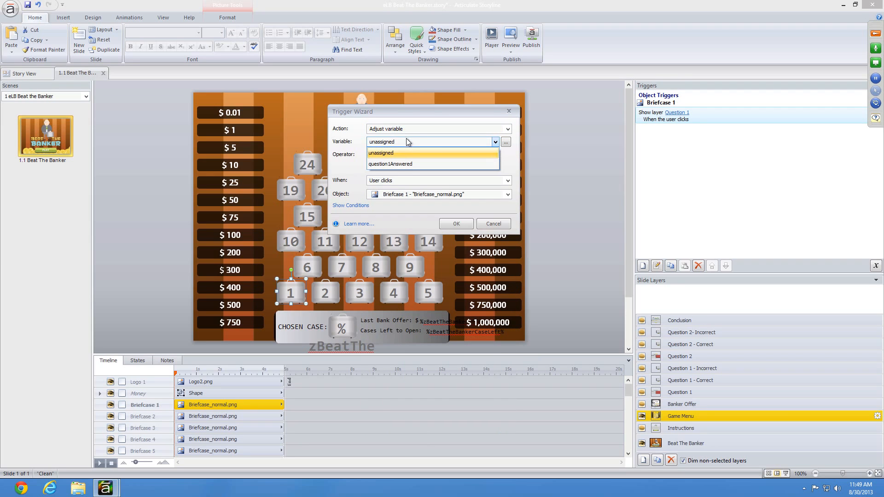
pyautogui.click(418, 164)
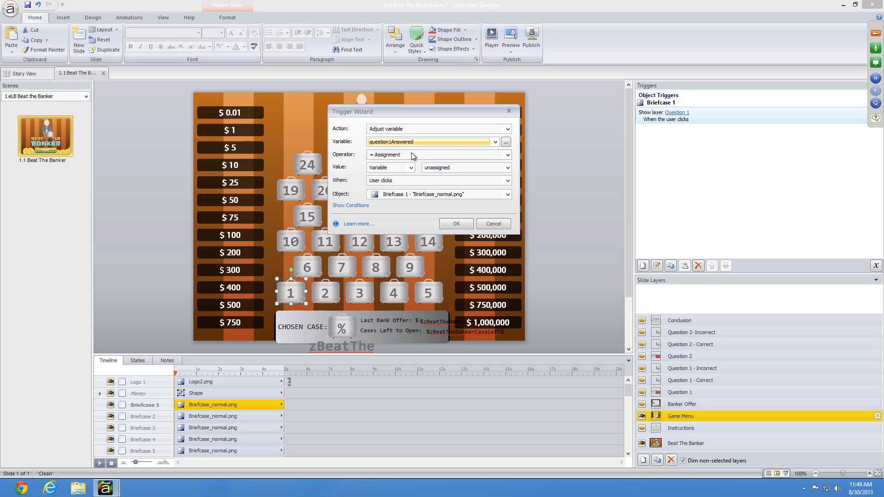
pyautogui.click(385, 168)
pyautogui.click(383, 177)
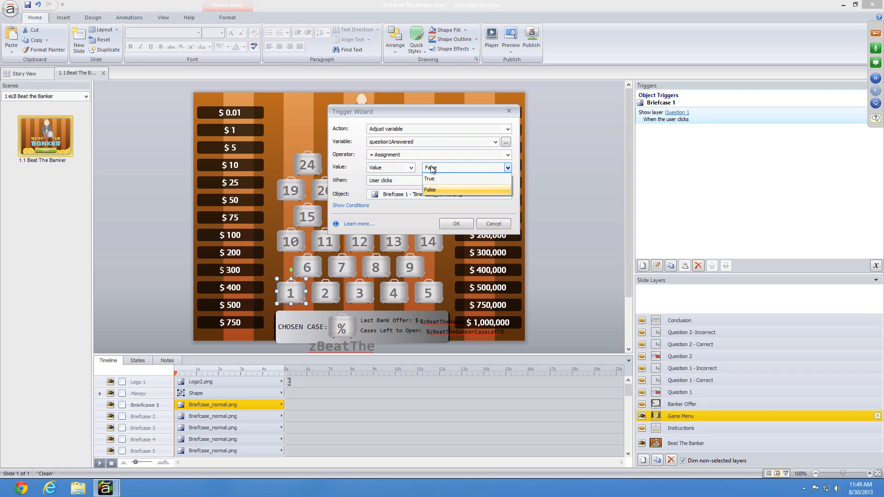
pyautogui.click(385, 169)
pyautogui.click(387, 168)
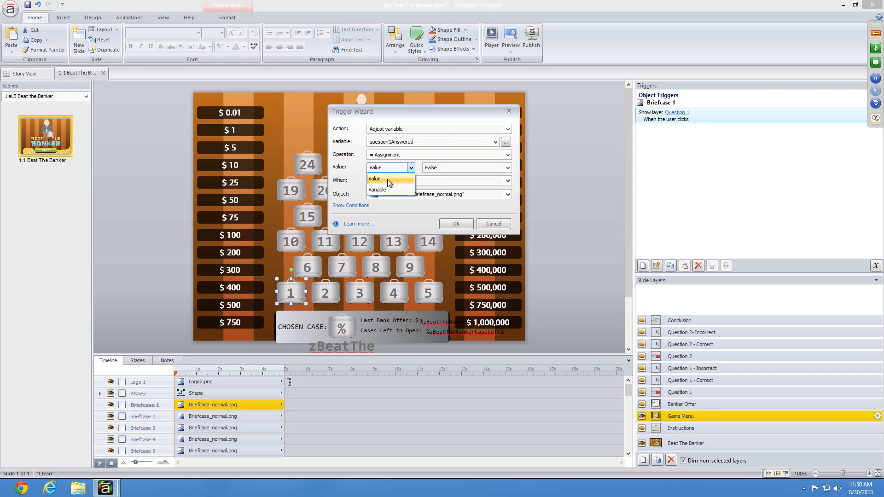
pyautogui.click(386, 168)
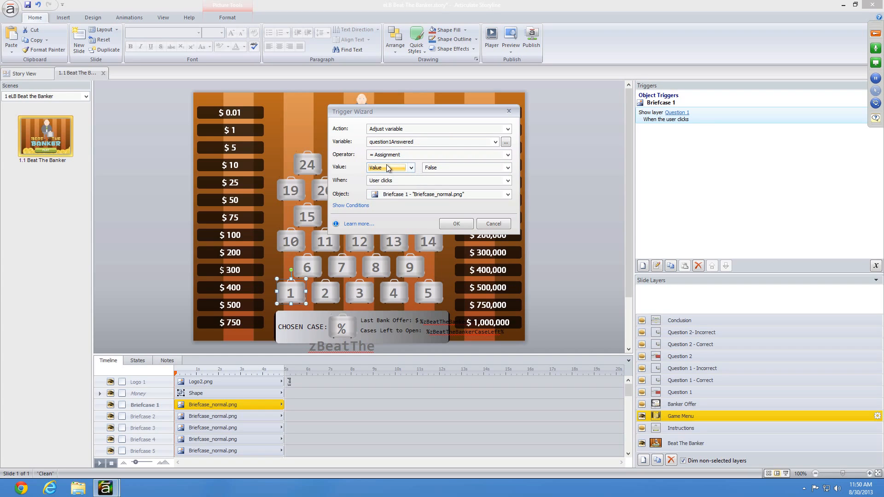
pyautogui.click(429, 169)
pyautogui.click(438, 177)
pyautogui.click(450, 225)
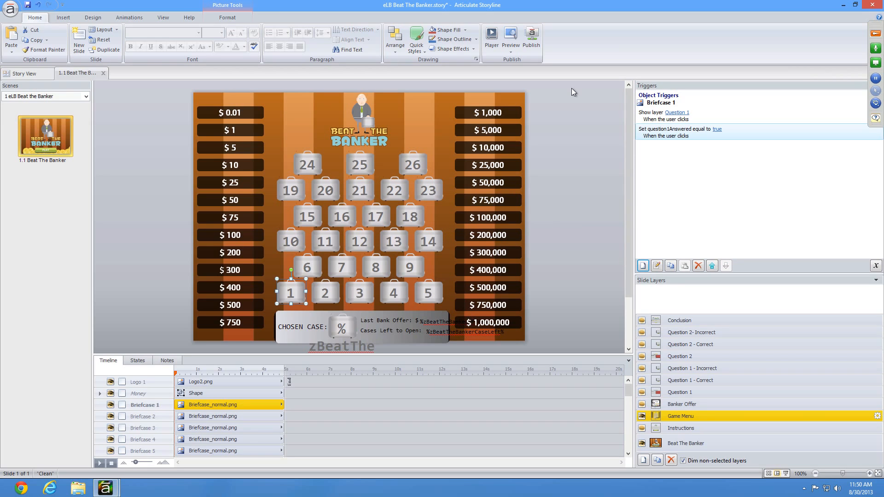
# Move Briefcase 1's question1Answered trigger above its Show layer trigger and back below it
pyautogui.click(713, 266)
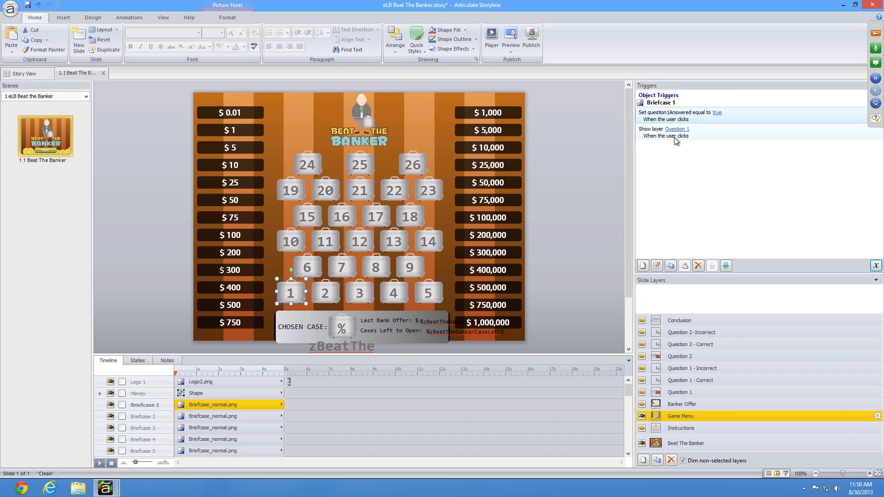
pyautogui.click(674, 133)
pyautogui.click(650, 119)
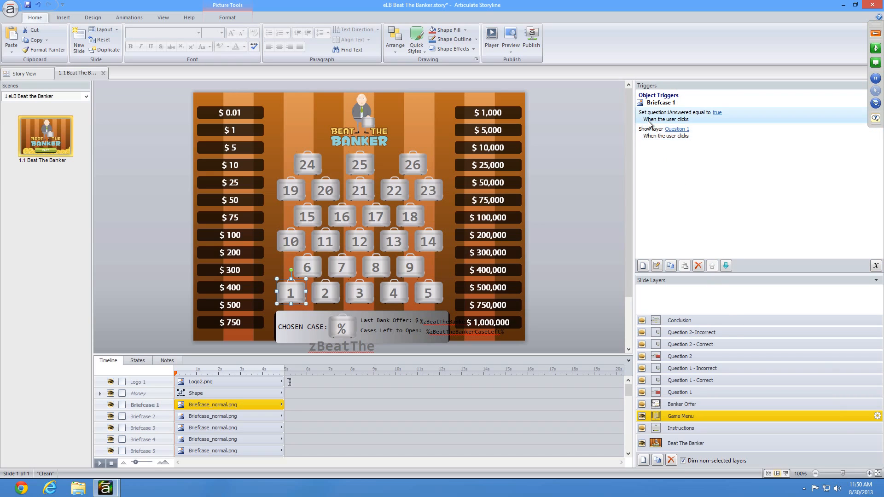
pyautogui.click(648, 137)
pyautogui.click(656, 114)
pyautogui.click(726, 266)
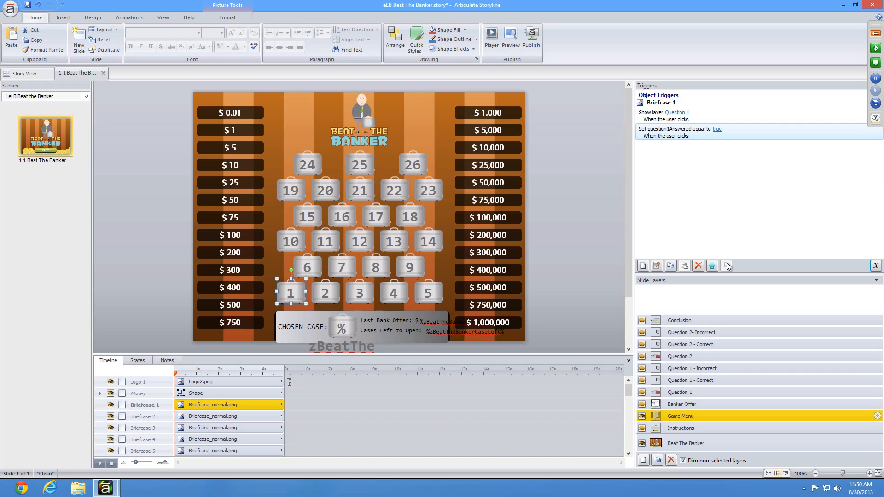
# Add a condition to Briefcase 1's Show layer trigger so Question 1 shows only if question1Answered is equal to False
pyautogui.click(681, 392)
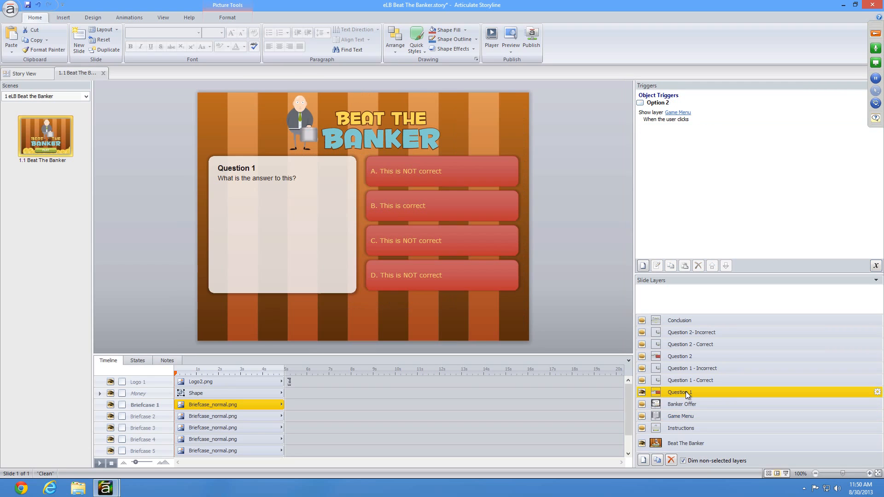
pyautogui.click(691, 417)
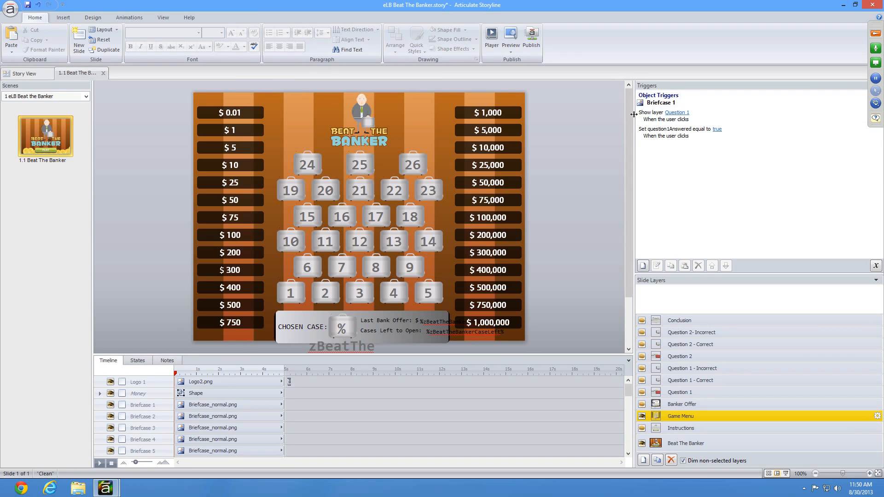
pyautogui.click(651, 119)
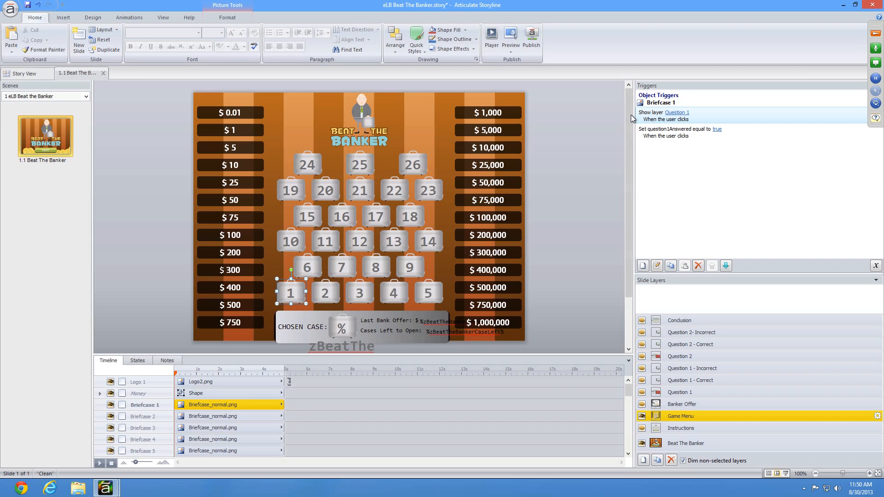
pyautogui.doubleClick(652, 116)
pyautogui.moveTo(430, 114); pyautogui.dragTo(416, 125)
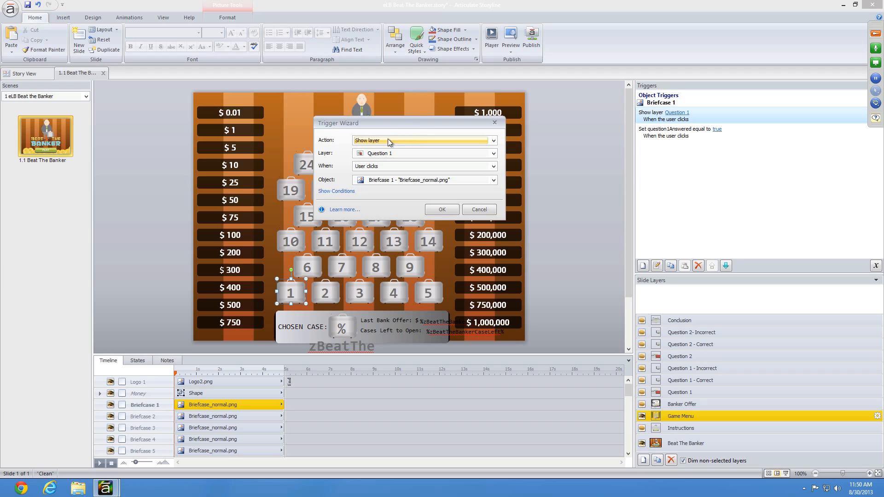
pyautogui.click(336, 192)
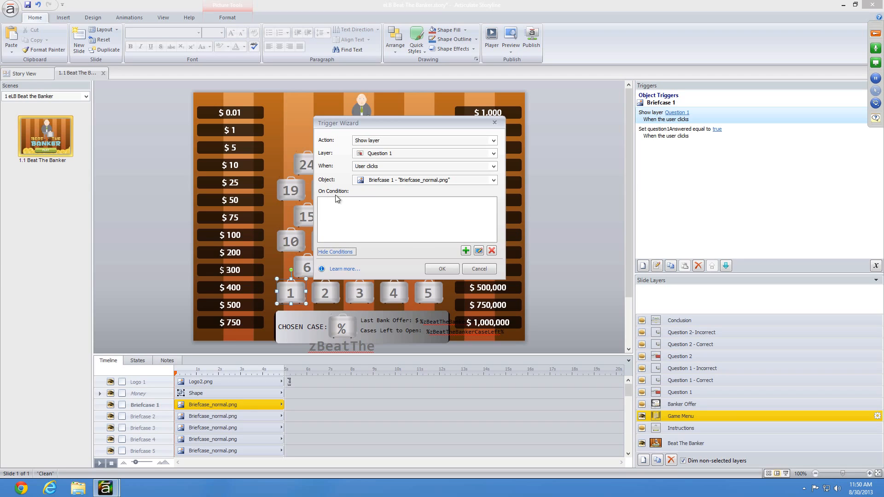
pyautogui.click(466, 252)
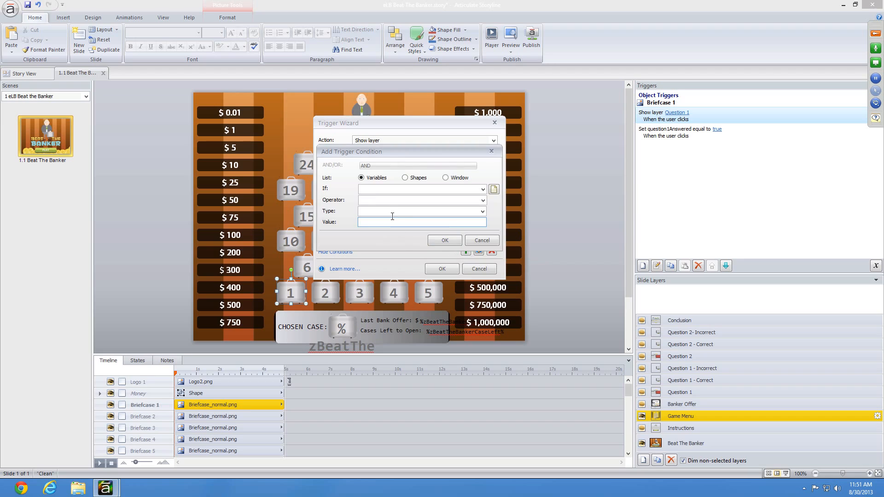
pyautogui.click(394, 189)
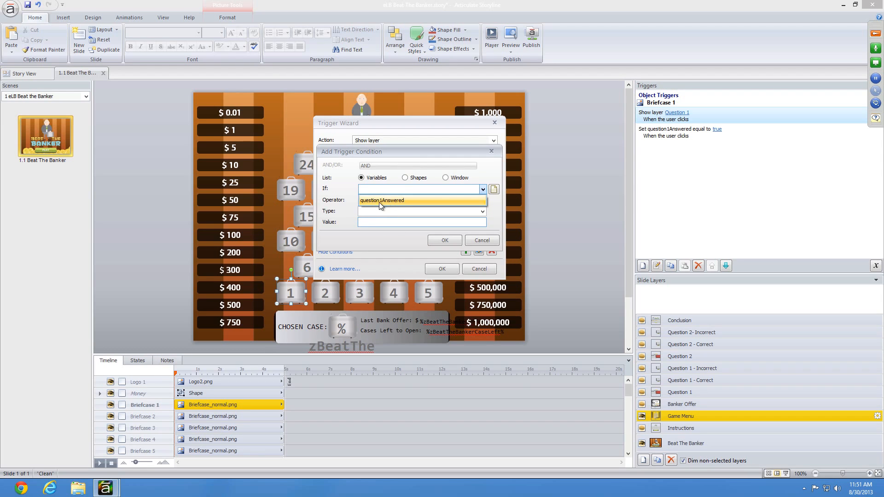
pyautogui.click(403, 203)
pyautogui.click(402, 200)
pyautogui.click(402, 212)
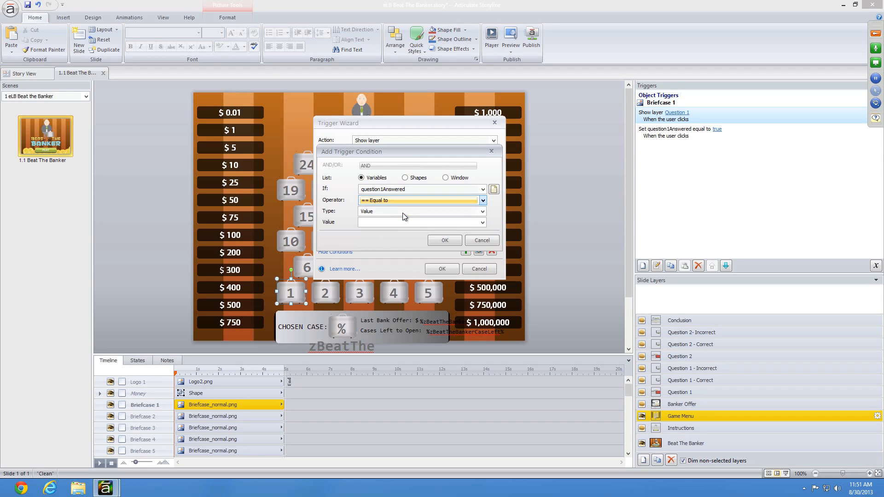
pyautogui.click(388, 222)
pyautogui.click(384, 242)
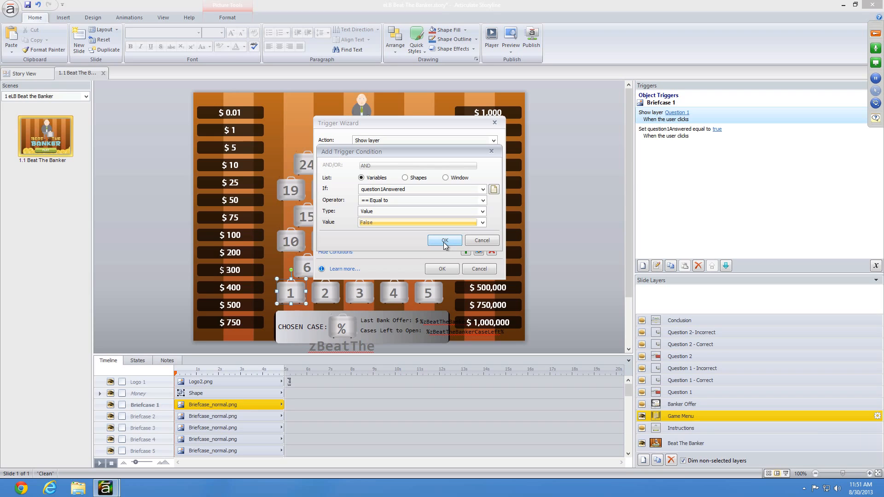
pyautogui.click(445, 238)
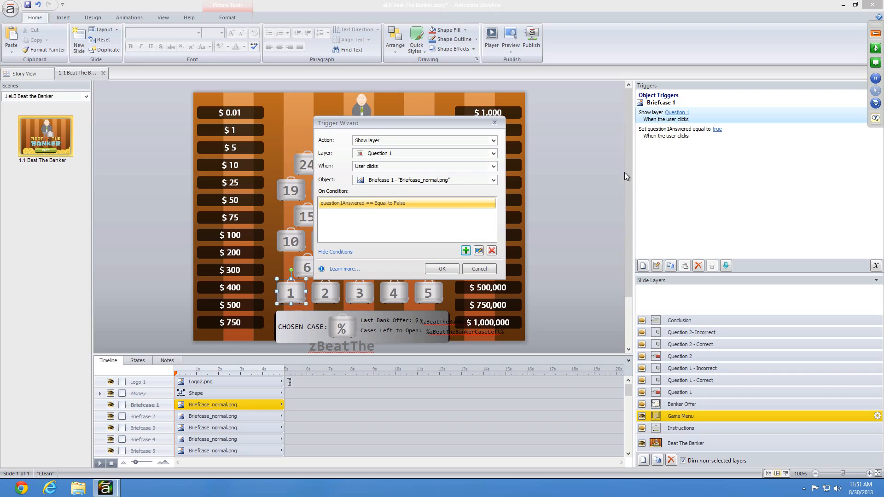
pyautogui.click(441, 268)
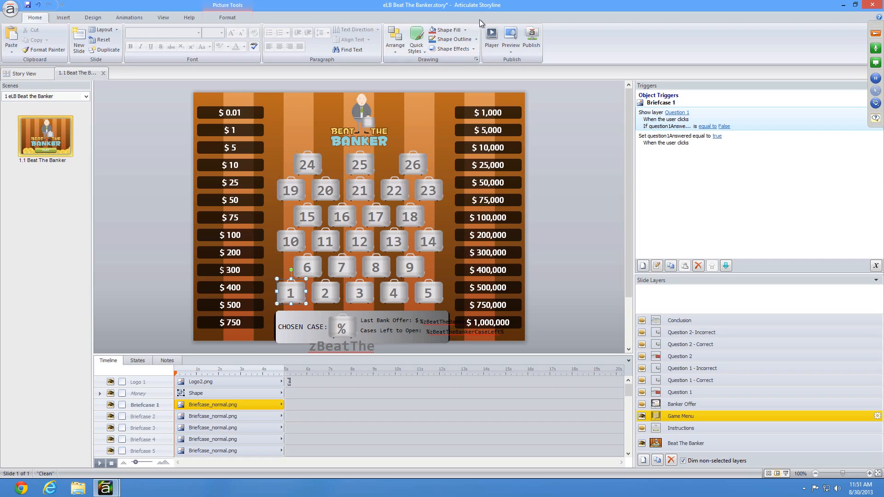
# Preview the game, start play, answer Briefcase 1's question with B and test whether Briefcase 1 opens again
pyautogui.click(510, 39)
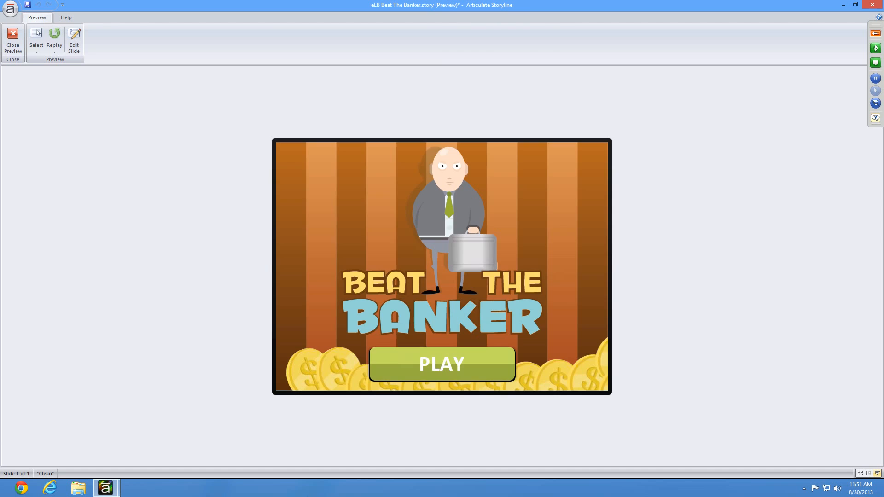
pyautogui.click(452, 364)
pyautogui.click(451, 363)
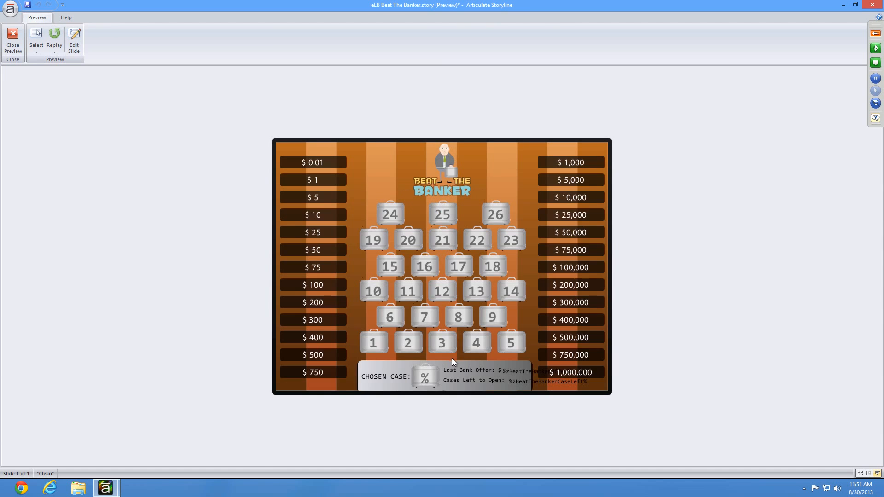
pyautogui.click(382, 345)
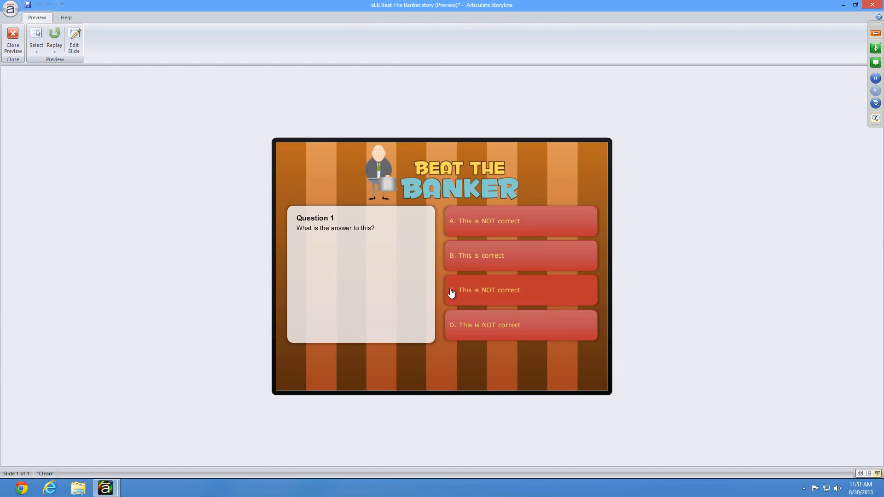
pyautogui.click(474, 261)
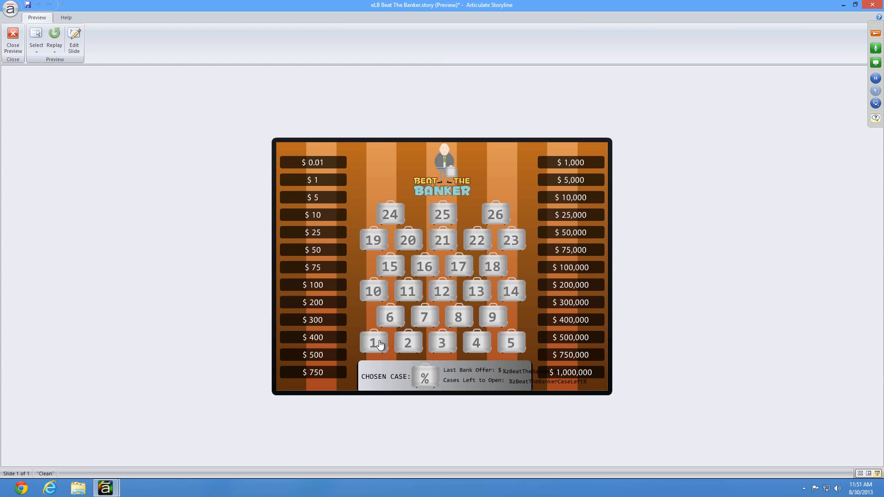
pyautogui.click(12, 33)
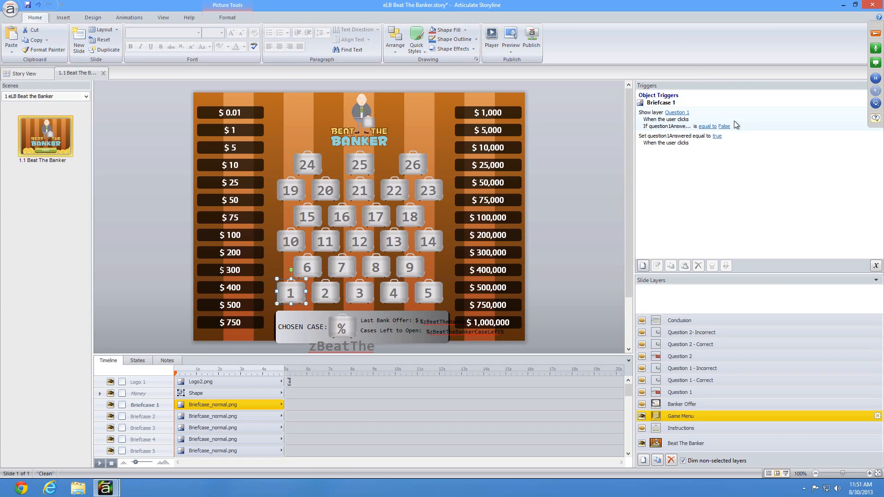
# Read the attendee's question about trigger order in the GoToWebinar control panel and return to the Storyline slide
pyautogui.click(804, 122)
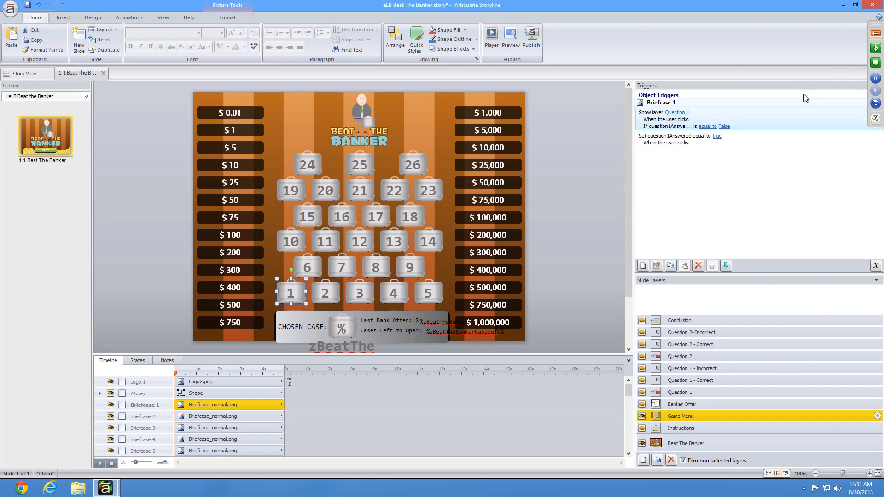
pyautogui.click(876, 34)
pyautogui.click(780, 145)
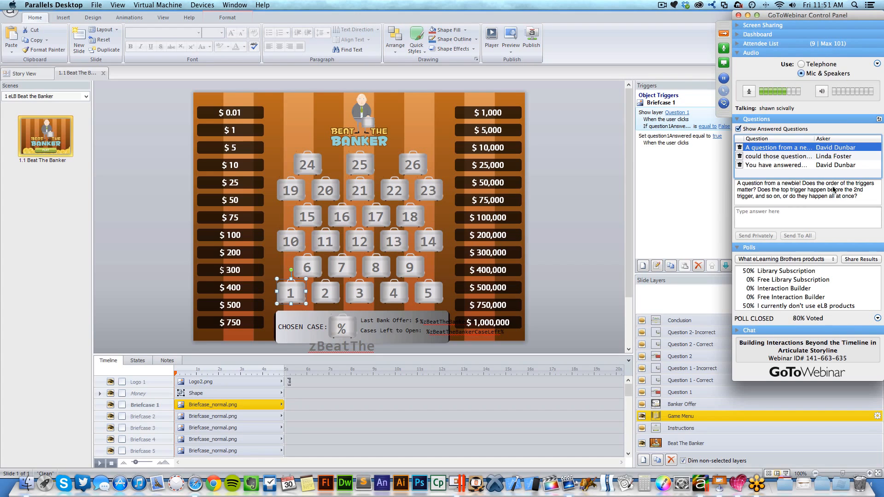
pyautogui.click(724, 33)
# Examine the order and settings of Briefcase 1's Show layer and question1Answered triggers without changing them
pyautogui.click(680, 143)
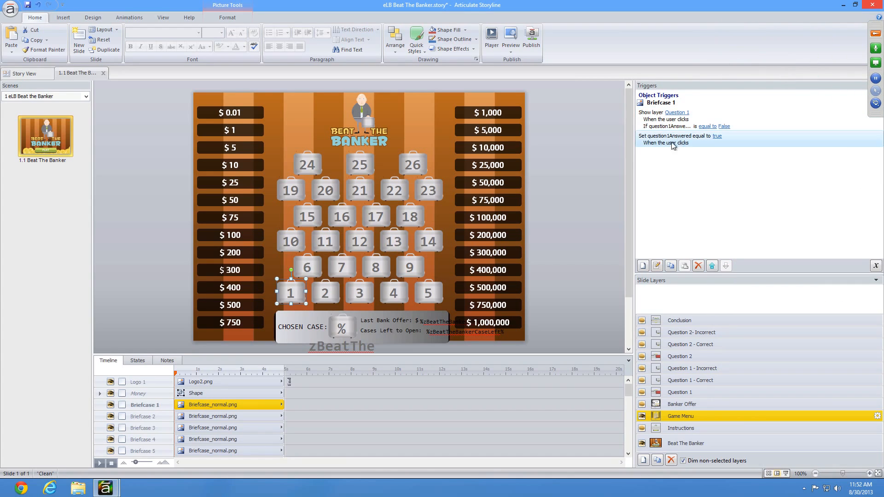
pyautogui.click(655, 117)
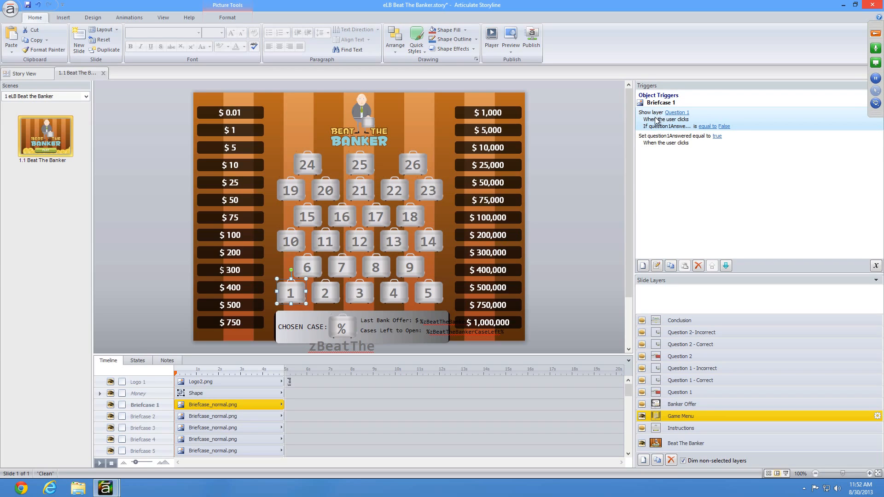
pyautogui.click(673, 139)
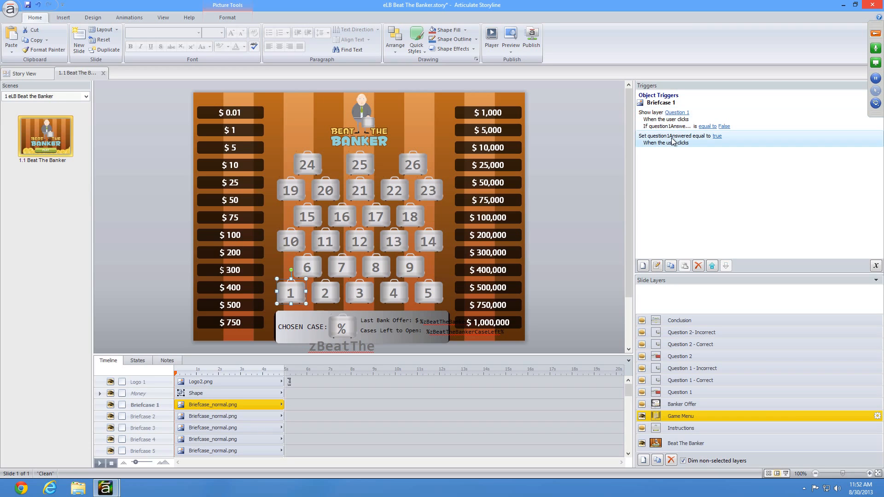
pyautogui.click(666, 124)
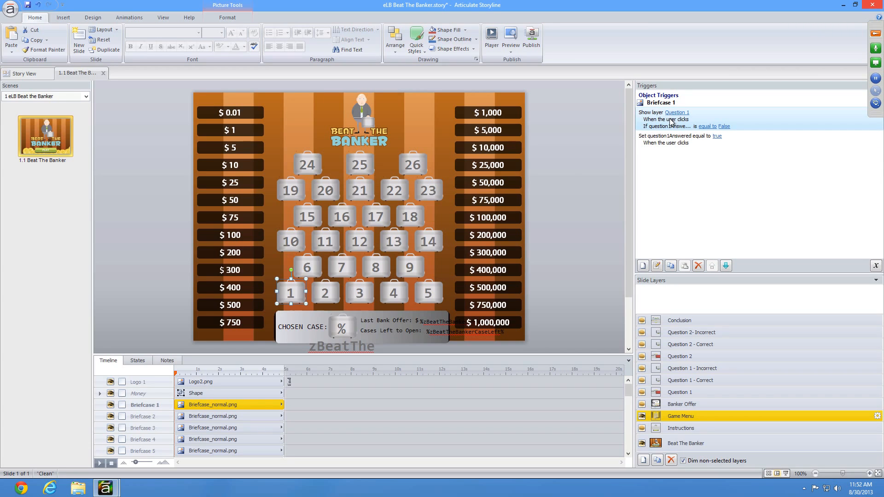
pyautogui.doubleClick(671, 119)
pyautogui.click(511, 311)
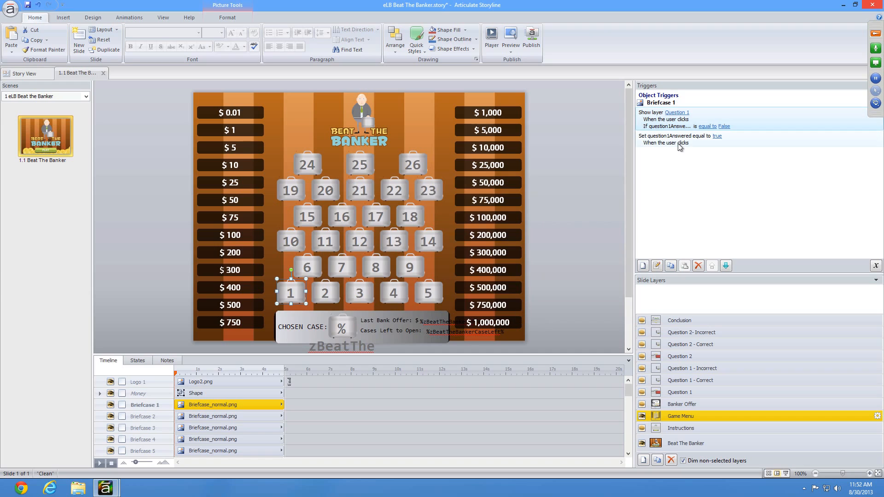
pyautogui.doubleClick(681, 140)
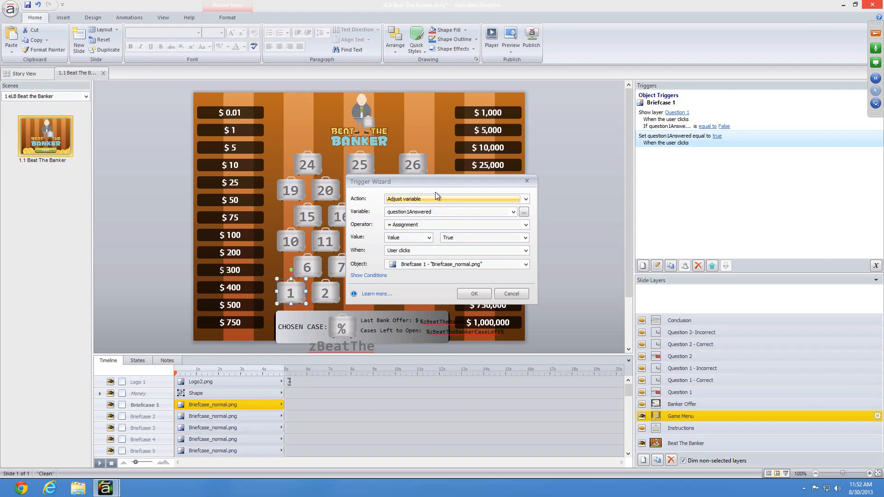
pyautogui.click(511, 294)
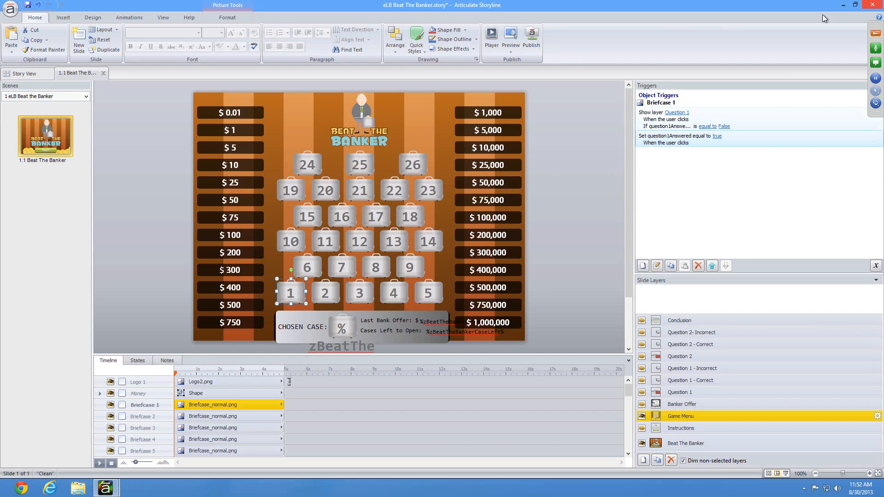
# Remove the questions about trigger order and question library layers from the GoToWebinar question list, and return to the slide
pyautogui.click(876, 34)
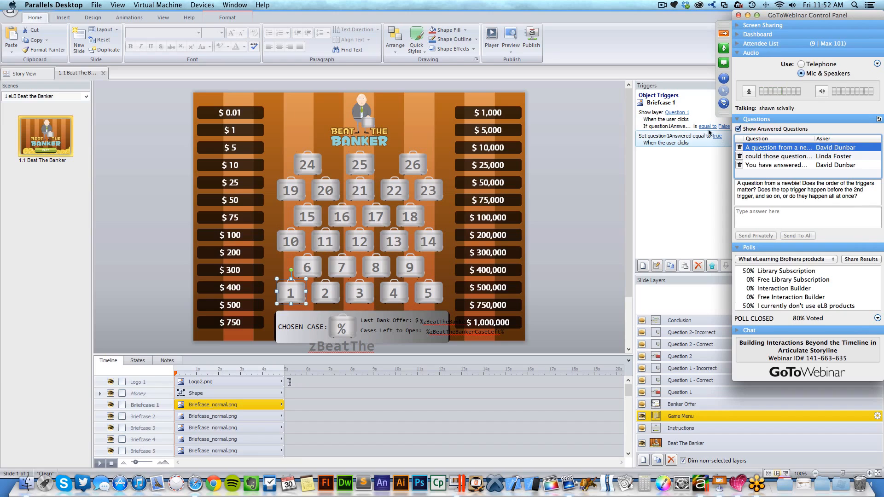
pyautogui.click(740, 148)
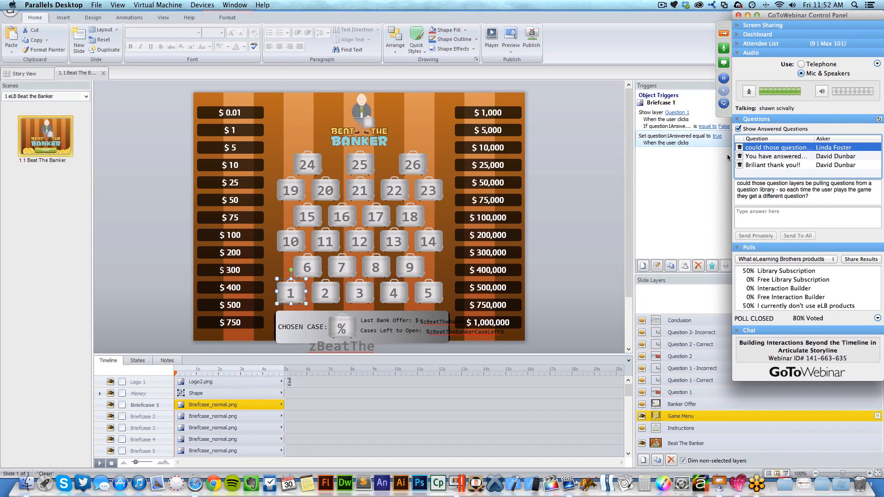
pyautogui.click(740, 148)
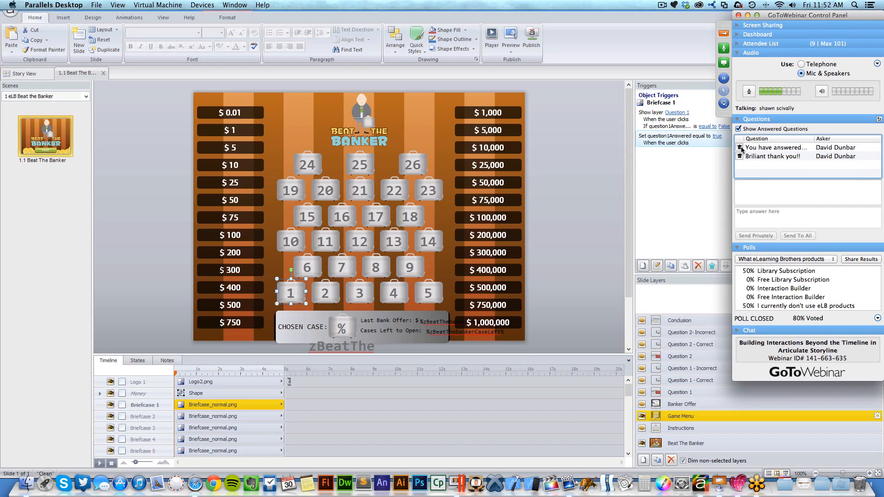
pyautogui.click(725, 33)
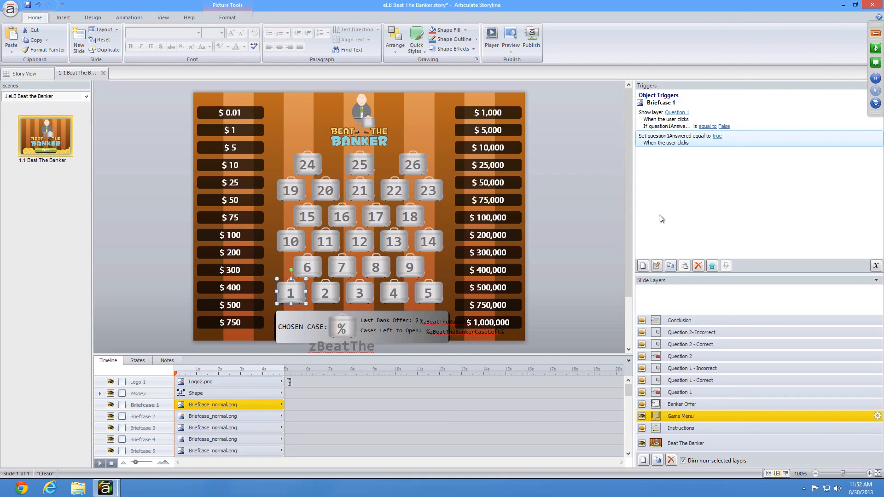
pyautogui.click(484, 111)
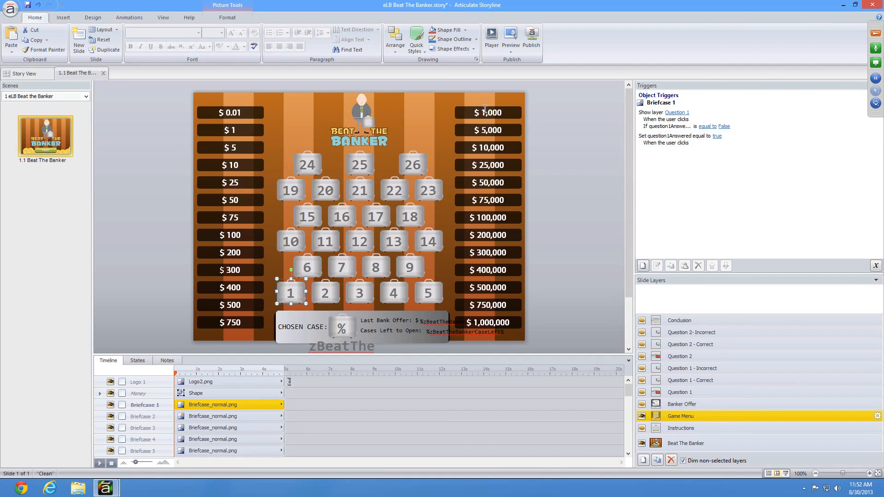
pyautogui.moveTo(502, 113); pyautogui.dragTo(481, 114)
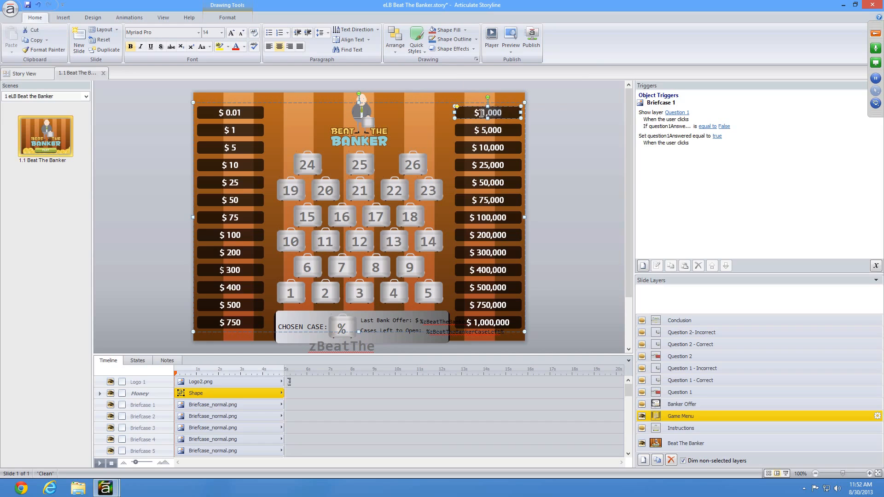
pyautogui.click(876, 265)
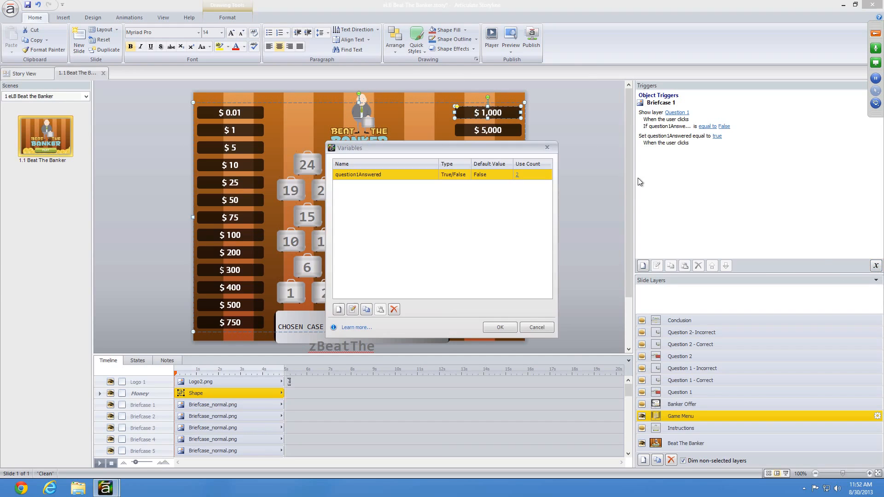
pyautogui.moveTo(466, 155); pyautogui.dragTo(486, 229)
pyautogui.click(359, 384)
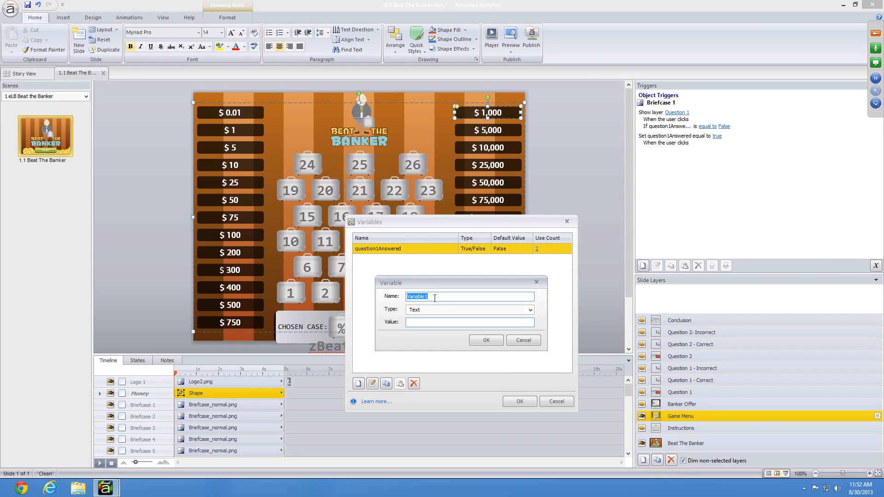
pyautogui.click(568, 224)
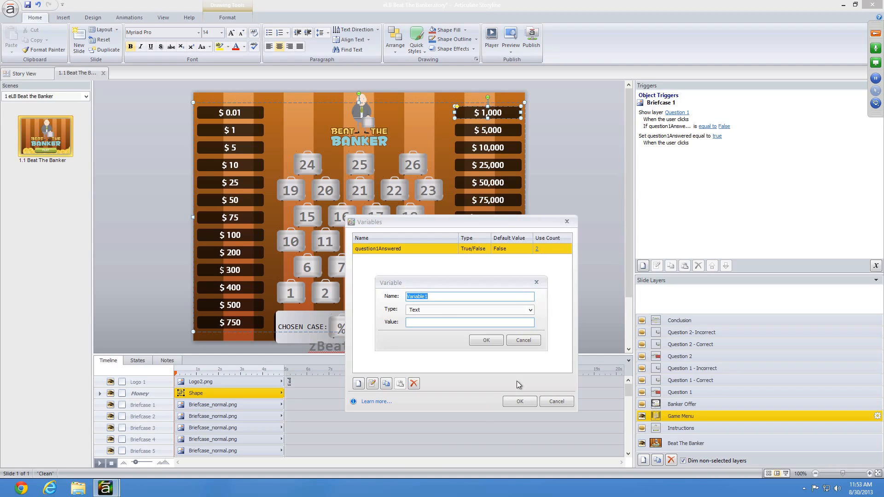
pyautogui.click(522, 341)
pyautogui.click(553, 401)
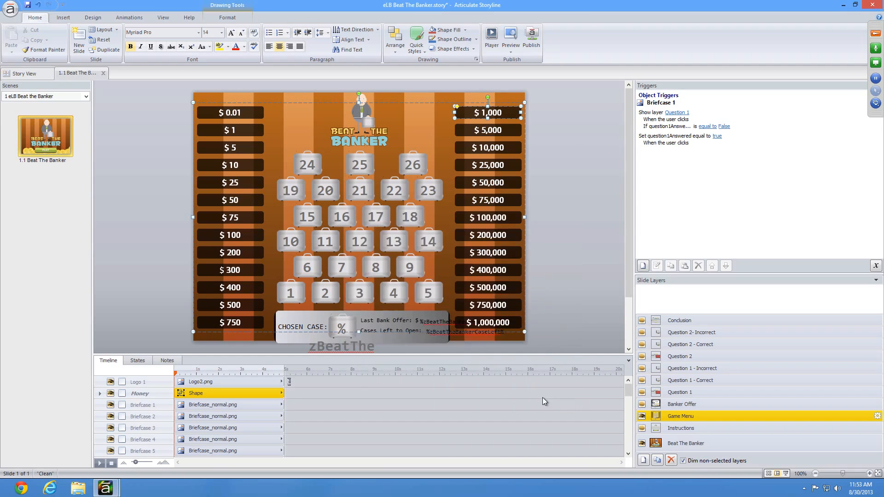
# Create a Text variable named chosenCase with the default value CHOSEN CASE, matching the slide's label
pyautogui.click(306, 326)
pyautogui.moveTo(329, 327); pyautogui.dragTo(274, 328)
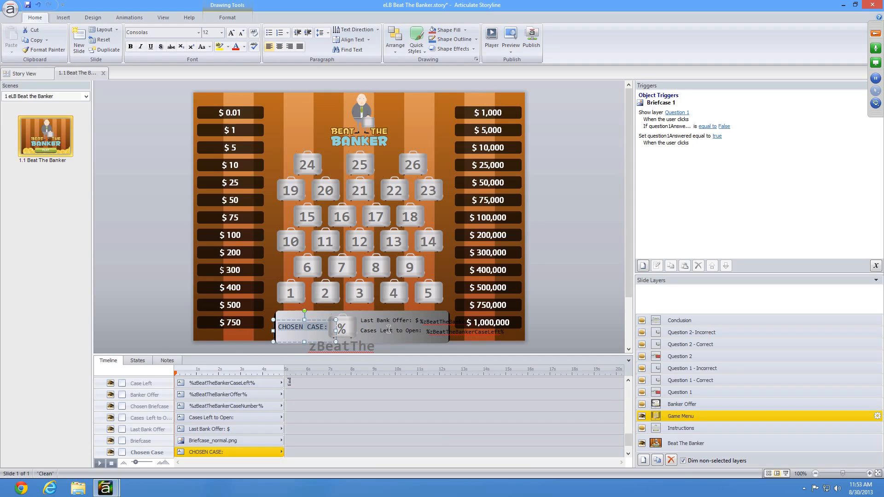
pyautogui.click(876, 265)
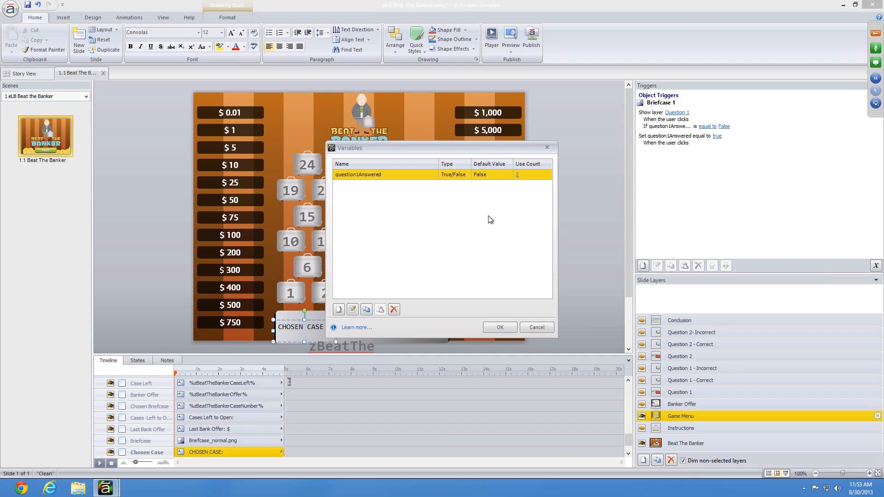
pyautogui.click(339, 309)
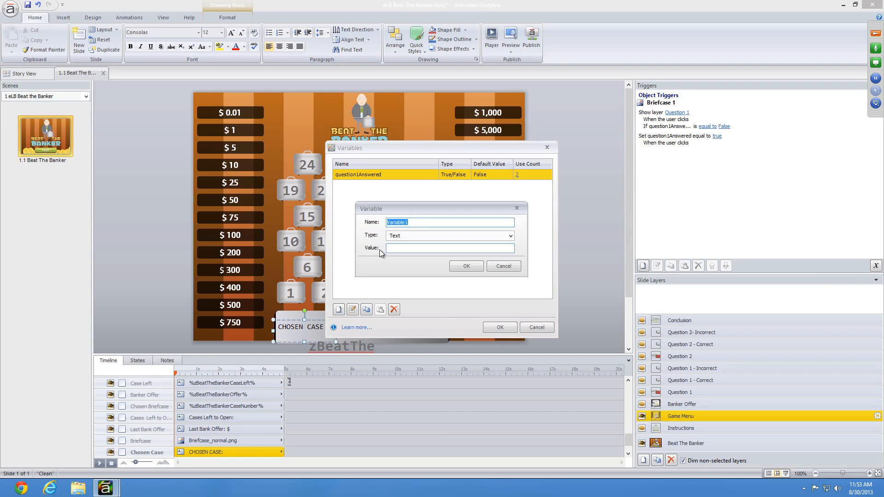
pyautogui.write('chosenCase')
pyautogui.click(398, 248)
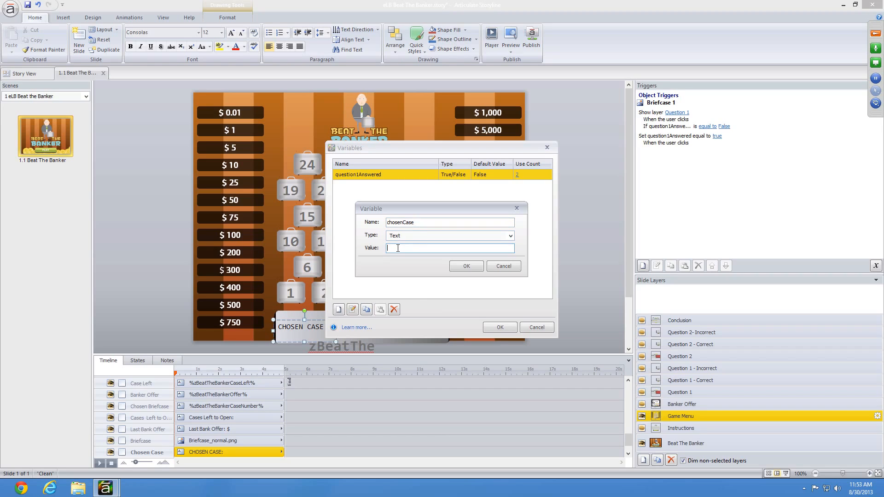
pyautogui.write('CHOSEN CASE')
pyautogui.click(465, 266)
# Select the chosenCase variable's name for reuse in a text reference and save the variable list
pyautogui.click(348, 174)
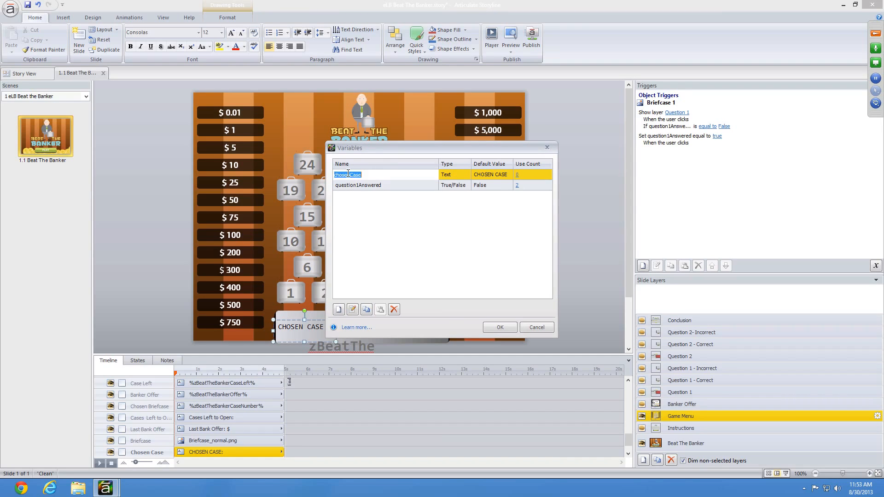
pyautogui.doubleClick(349, 174)
pyautogui.moveTo(416, 222); pyautogui.dragTo(387, 220)
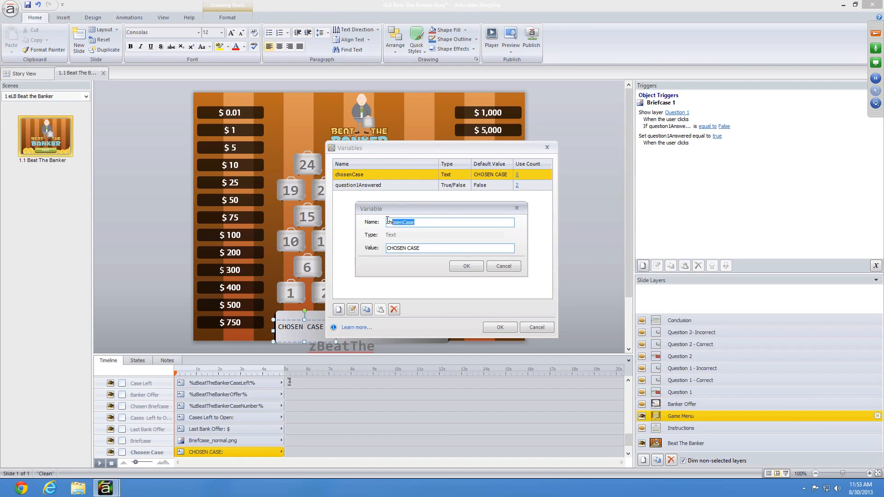
pyautogui.click(470, 266)
pyautogui.click(501, 327)
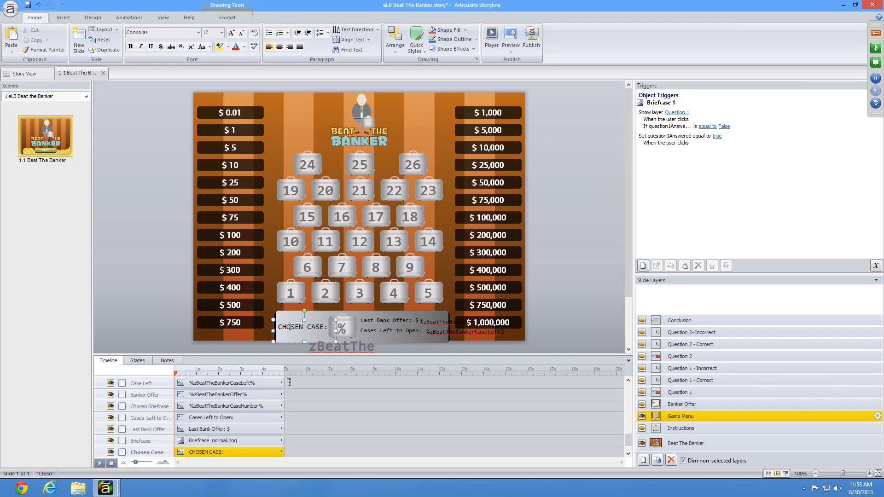
# Replace the CHOSEN CASE: label text on the Game Menu layer with the variable reference %chosenCase%
pyautogui.doubleClick(327, 327)
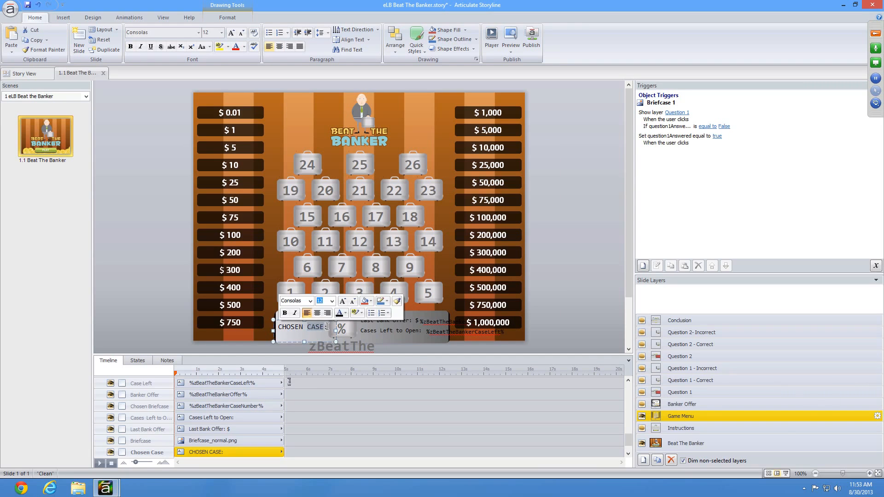
pyautogui.moveTo(328, 326); pyautogui.dragTo(272, 327)
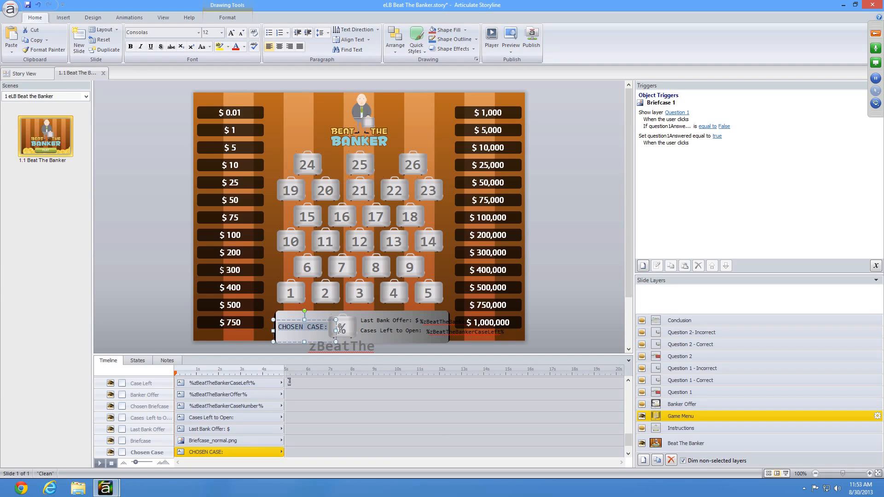
pyautogui.write('%')
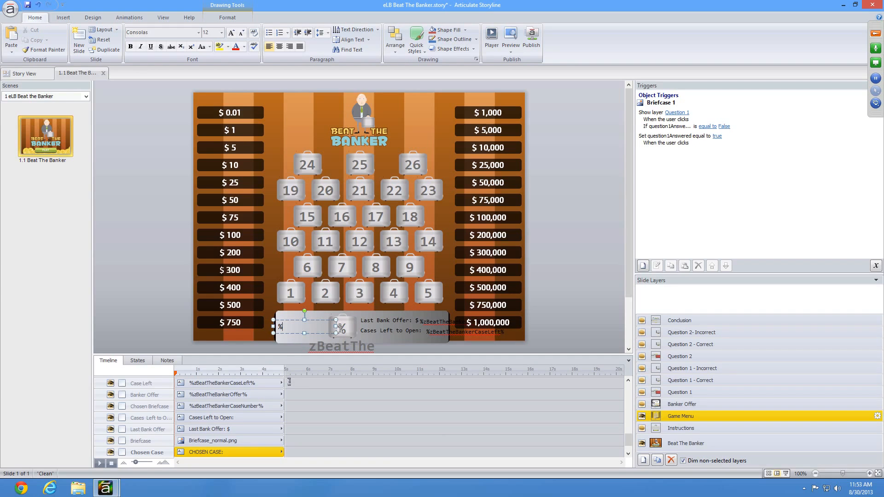
pyautogui.write('chosenCase')
pyautogui.write('%')
# Unlock the Intro song audio on the Beat The Banker base layer and delete it
pyautogui.click(511, 50)
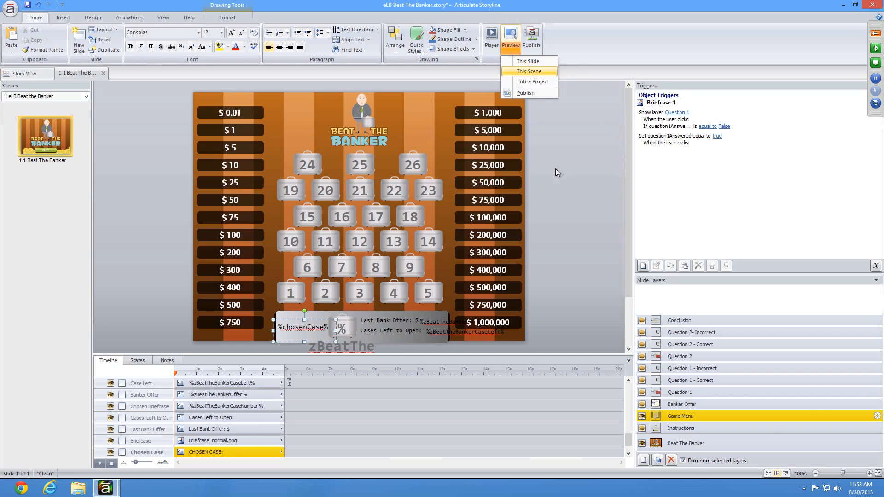
pyautogui.click(764, 445)
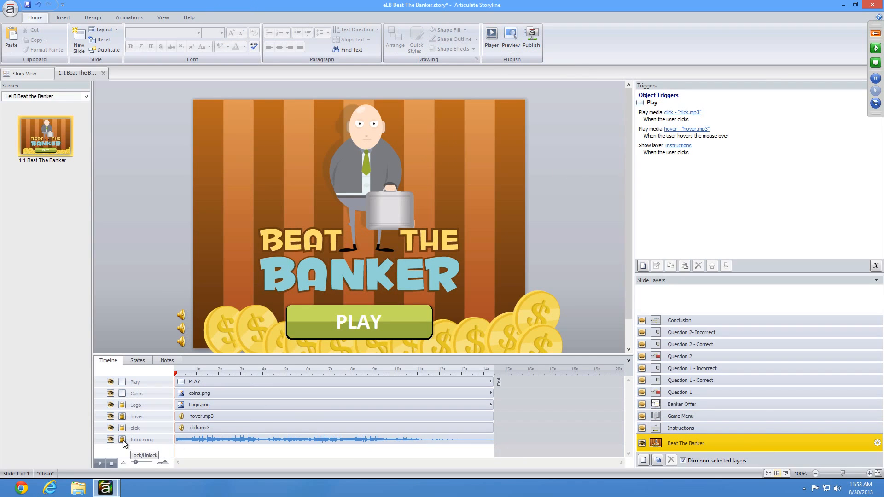
pyautogui.click(191, 442)
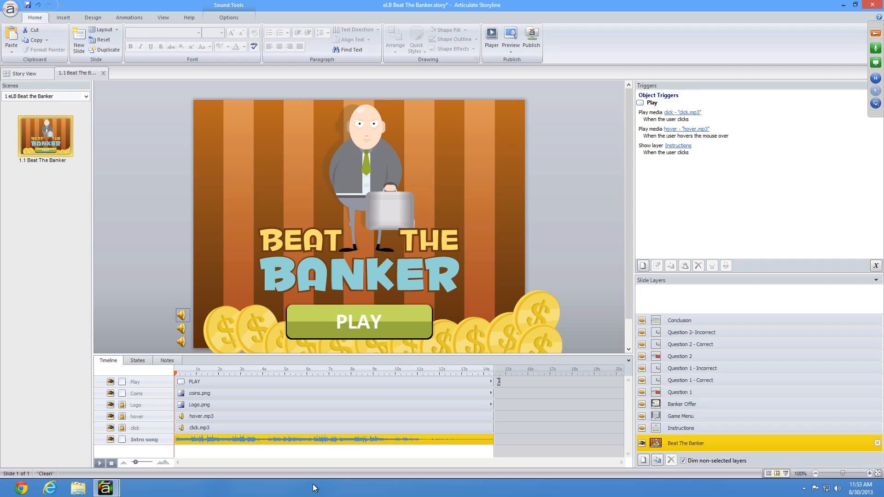
pyautogui.press('Delete')
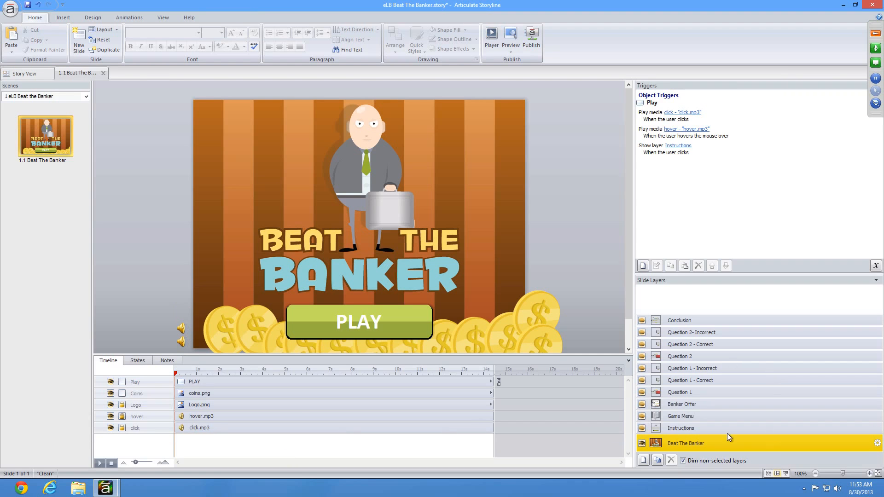
# Preview the game through Play and Start Game to check the chosenCase reference on the game board, and close the preview
pyautogui.click(703, 404)
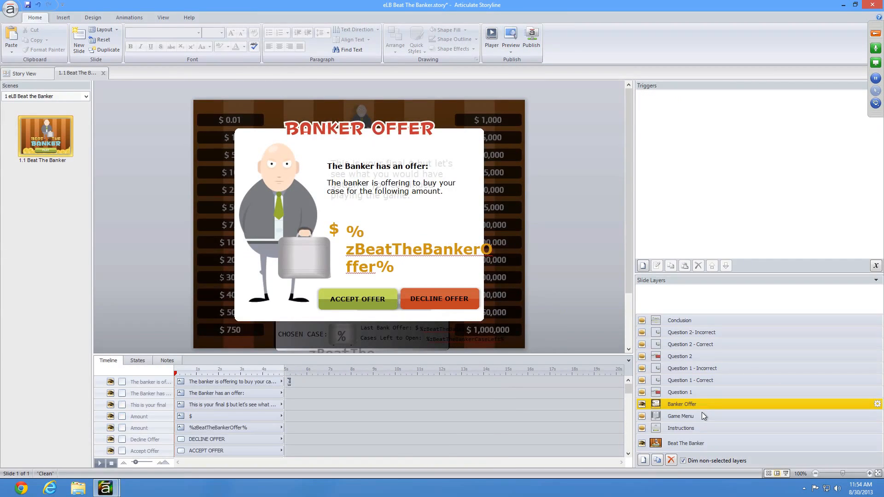
pyautogui.click(703, 416)
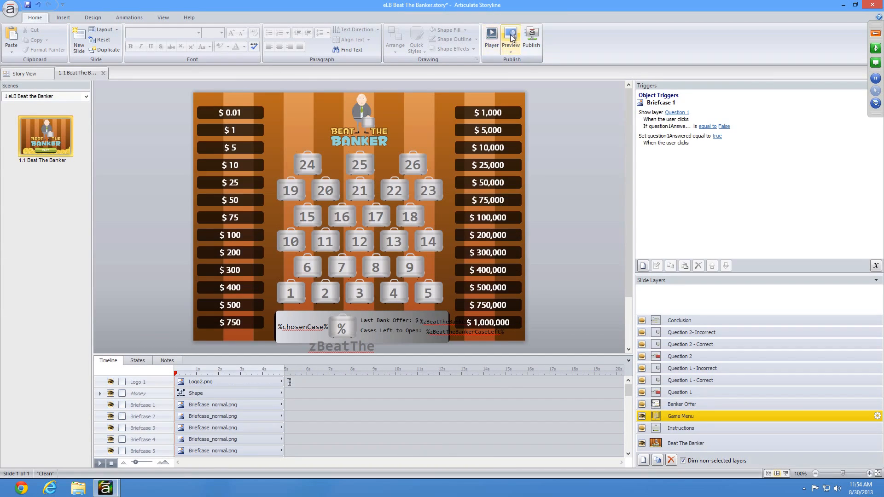
pyautogui.click(510, 37)
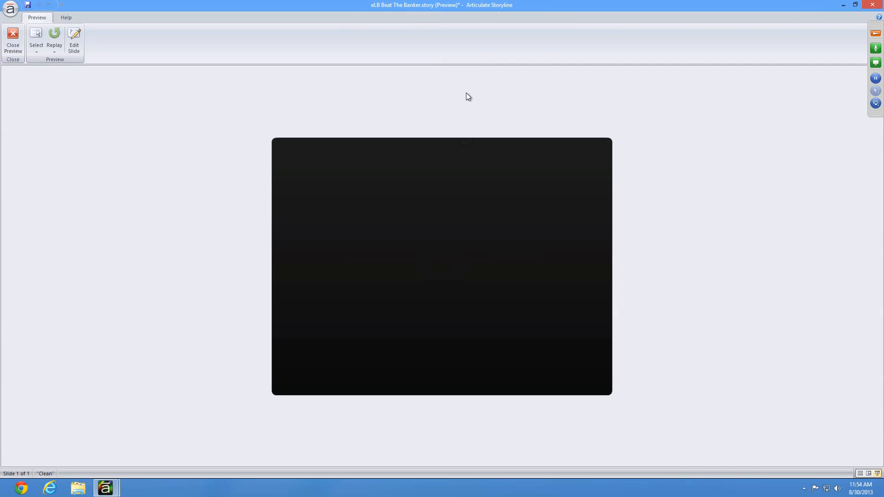
pyautogui.click(457, 365)
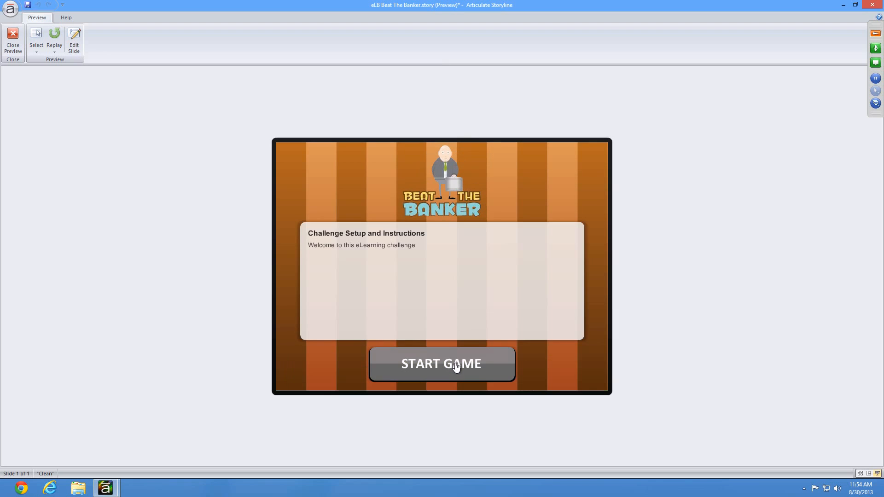
pyautogui.click(442, 375)
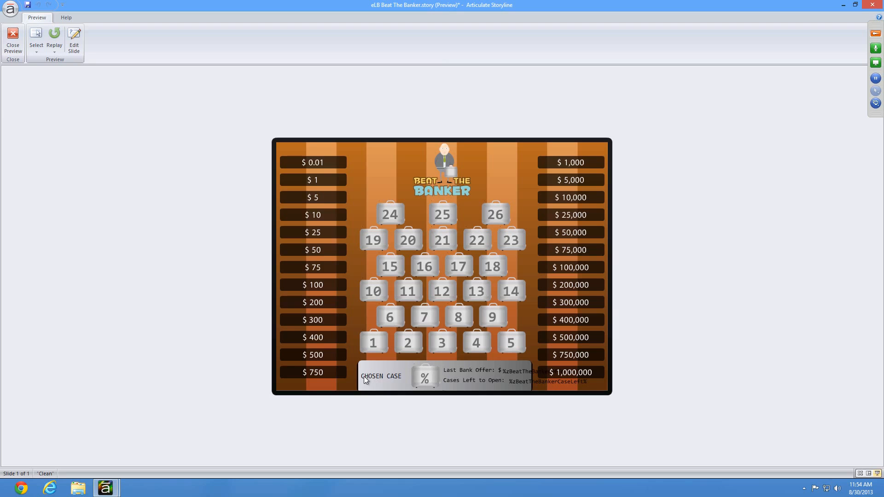
pyautogui.click(13, 39)
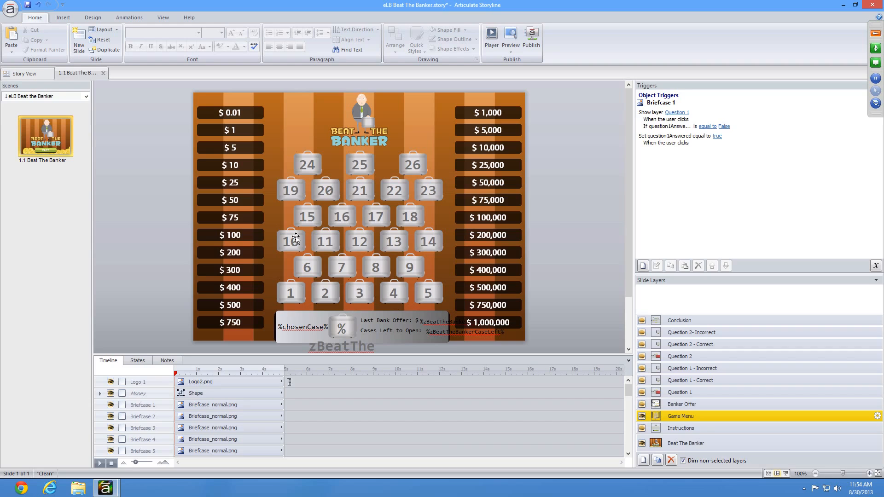
# Change the chosenCase variable's default value to Something Else and save the variable list
pyautogui.click(876, 265)
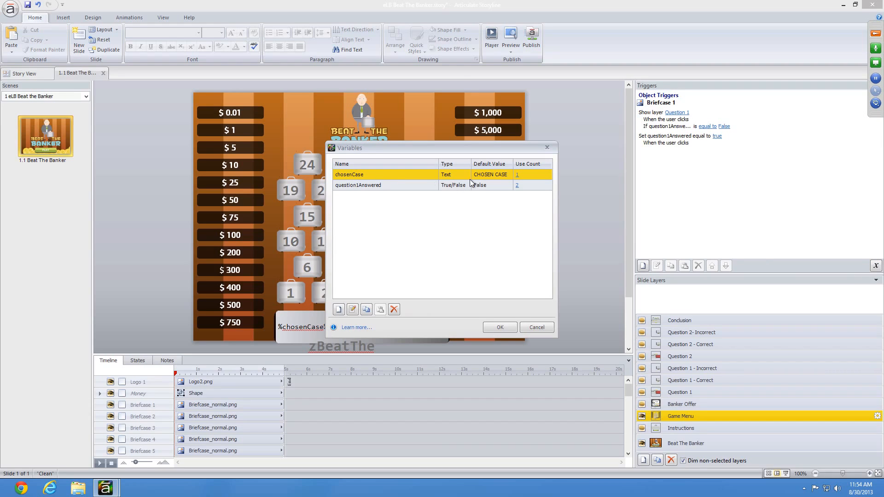
pyautogui.click(491, 174)
pyautogui.doubleClick(492, 174)
pyautogui.click(407, 250)
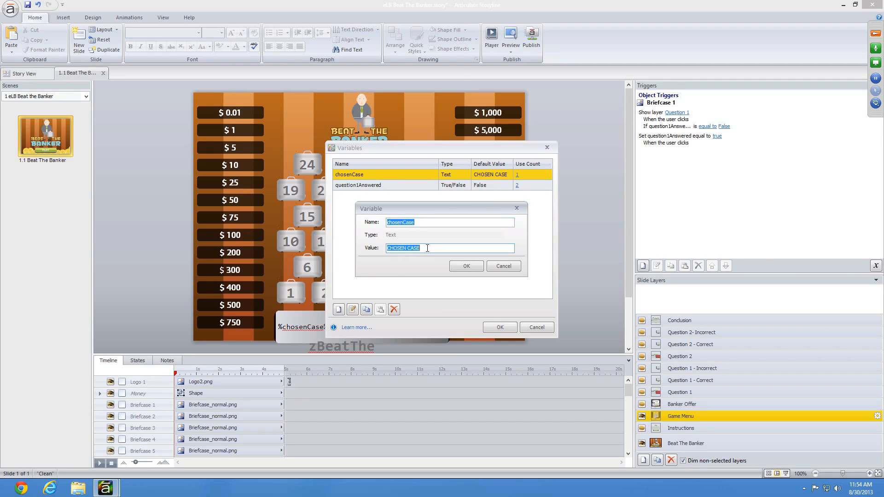
pyautogui.moveTo(428, 249); pyautogui.dragTo(383, 248)
pyautogui.write('Something Else')
pyautogui.click(466, 266)
pyautogui.click(497, 328)
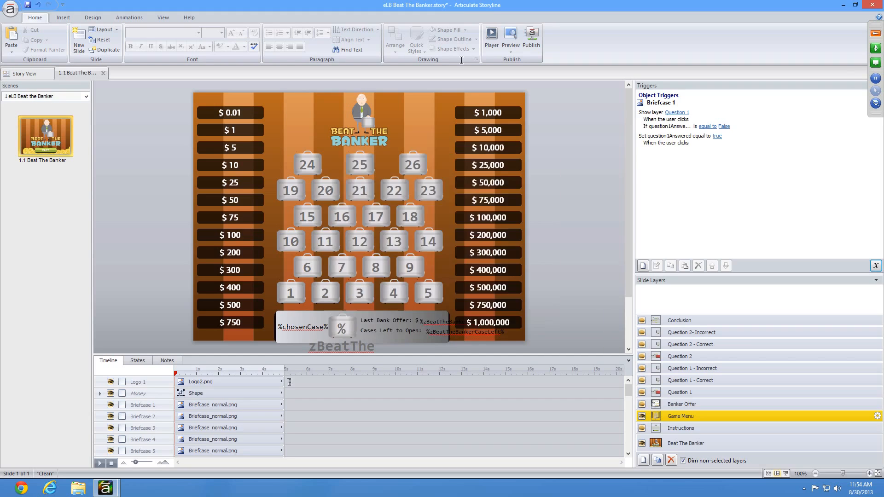
# Preview the game again as far as the game board to check the chosenCase text with its new default value
pyautogui.click(519, 40)
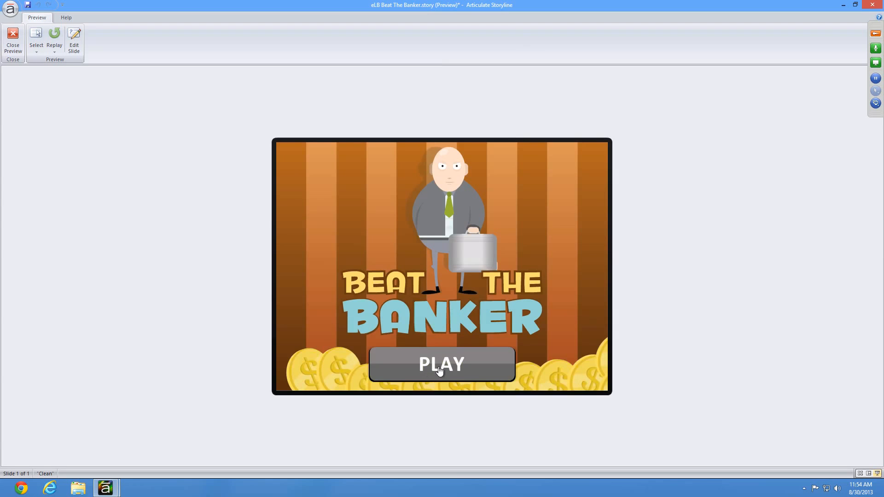
pyautogui.click(439, 368)
pyautogui.click(440, 370)
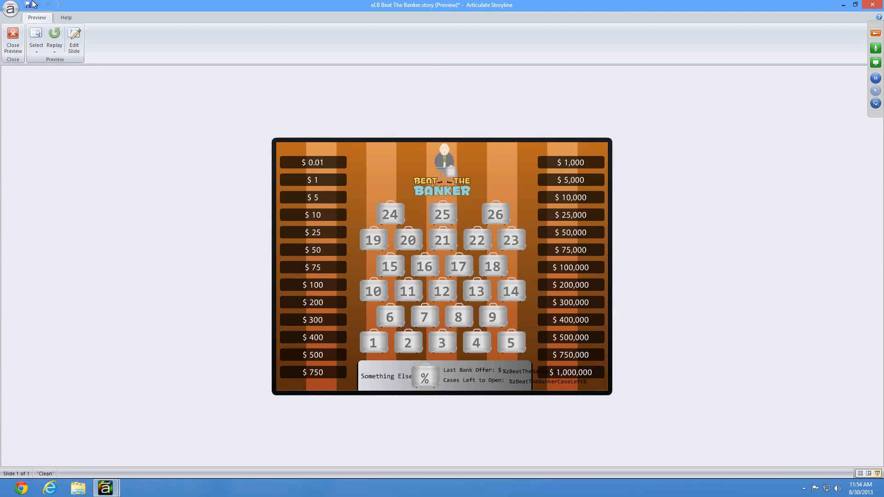
pyautogui.click(13, 37)
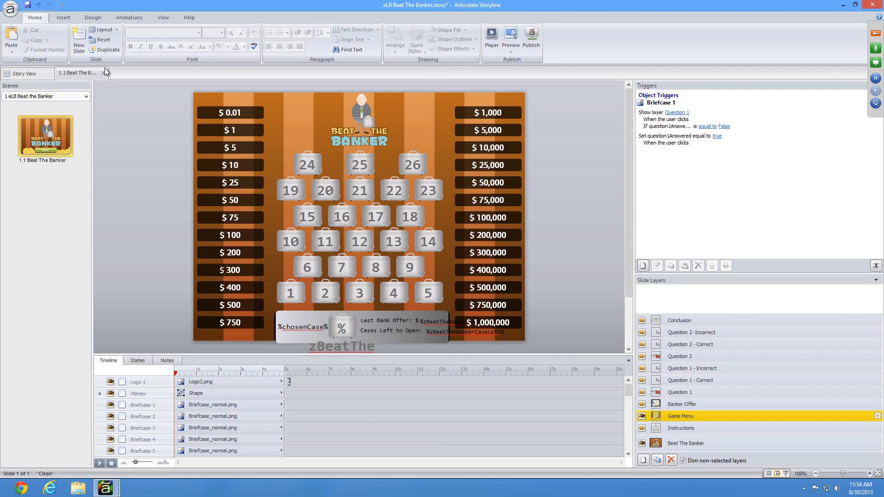
# Add a text entry field to the Instructions layer, placed inside the instruction panel just above the START GAME button
pyautogui.click(709, 428)
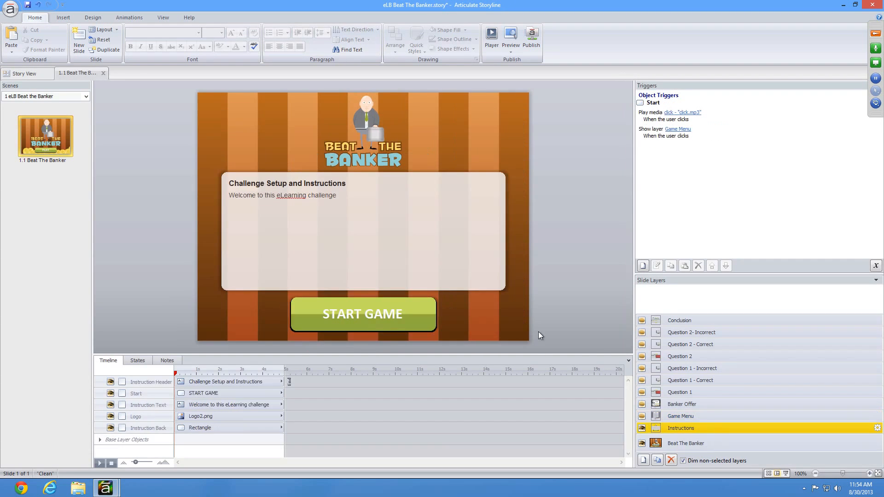
pyautogui.click(63, 18)
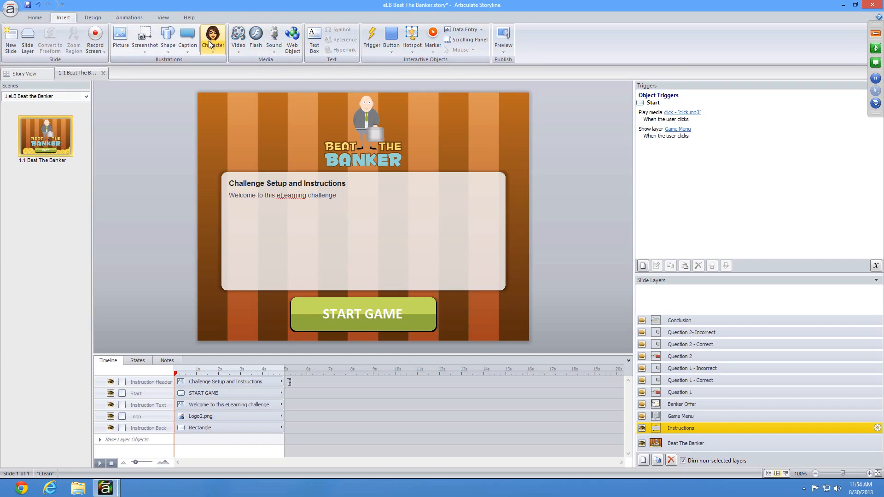
pyautogui.click(481, 30)
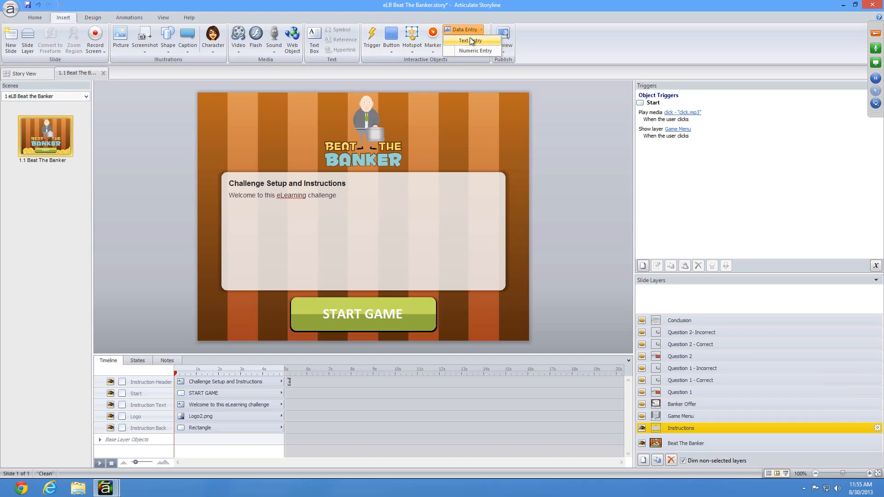
pyautogui.click(470, 39)
pyautogui.moveTo(300, 250); pyautogui.dragTo(436, 270)
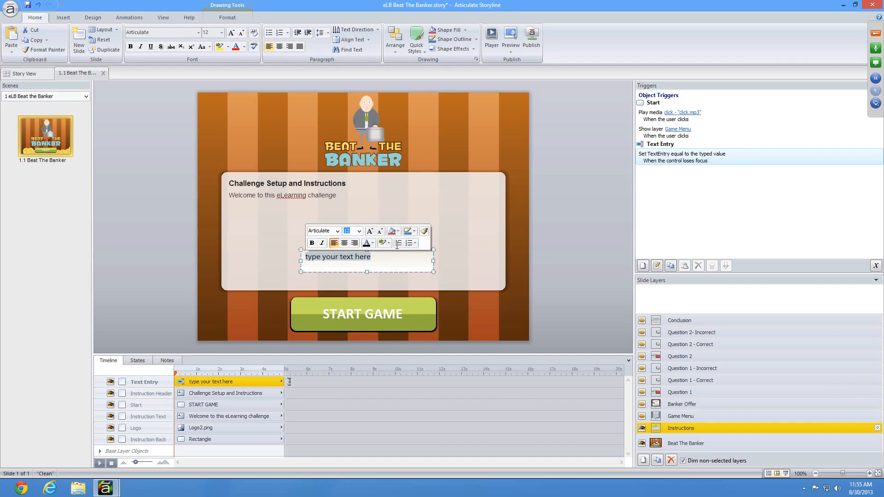
pyautogui.click(563, 205)
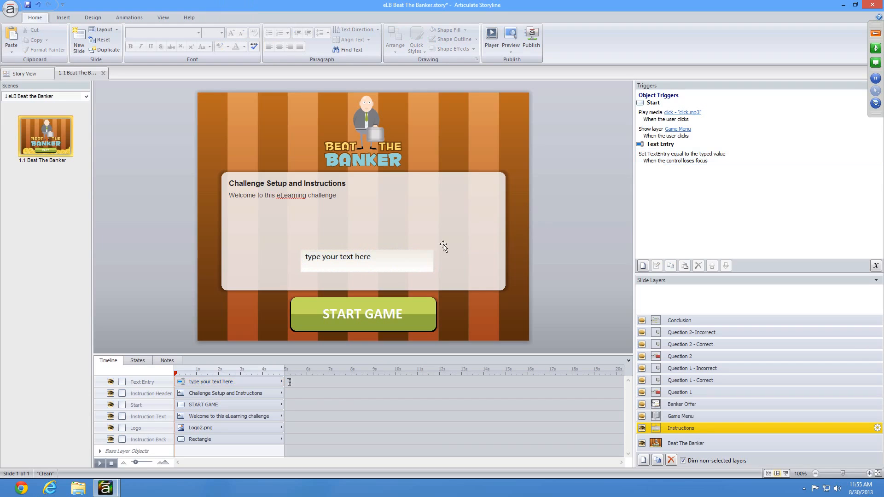
pyautogui.moveTo(415, 253); pyautogui.dragTo(414, 264)
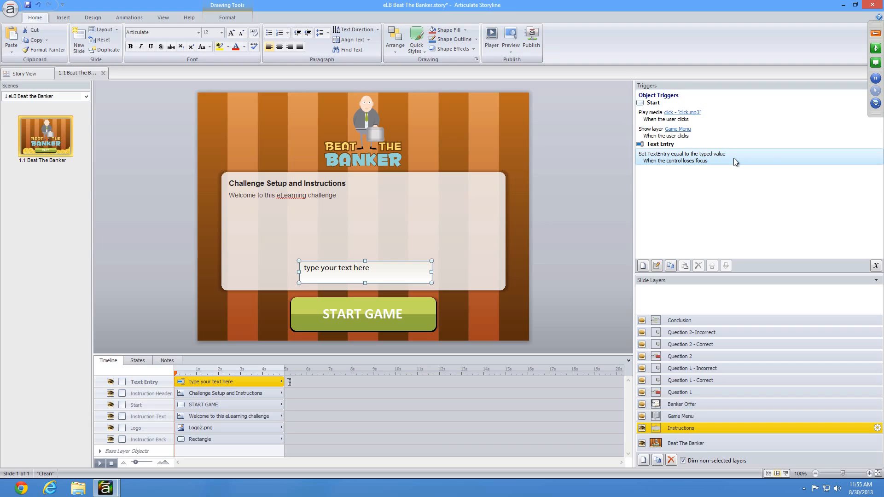
# Create a Text variable called name with an empty default value and save the variable list
pyautogui.click(875, 266)
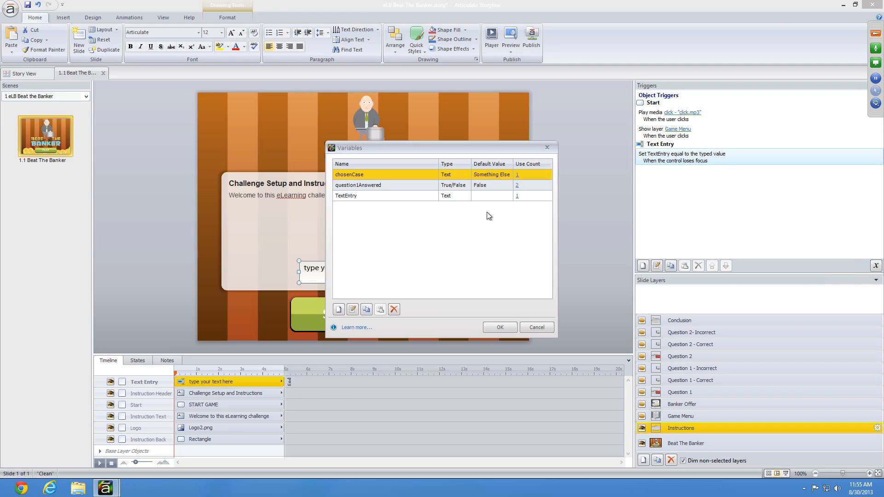
pyautogui.click(338, 310)
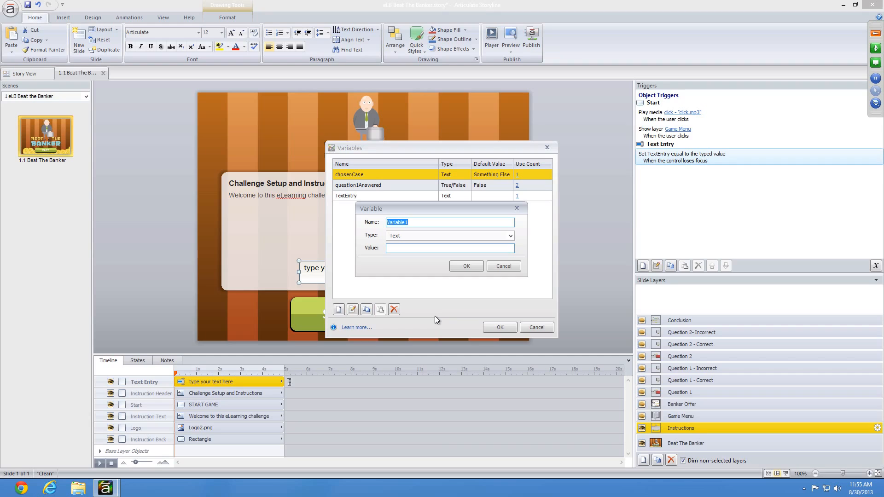
pyautogui.write('name')
pyautogui.click(401, 249)
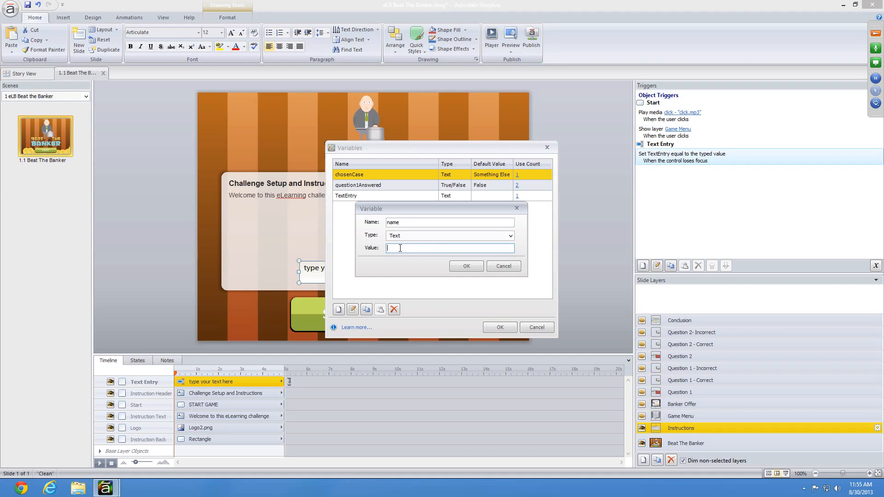
pyautogui.click(467, 266)
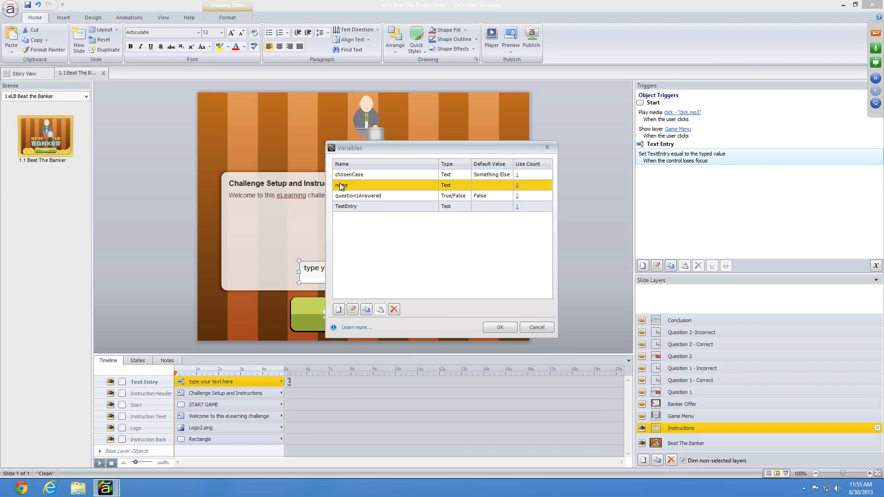
pyautogui.click(507, 327)
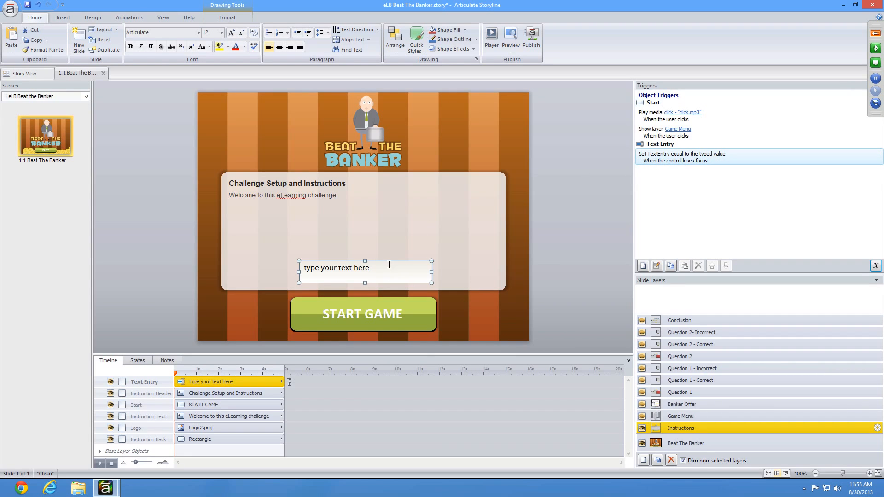
# Edit the text entry field's trigger so that the typed value is stored in the name variable
pyautogui.doubleClick(664, 159)
pyautogui.moveTo(473, 225); pyautogui.dragTo(455, 157)
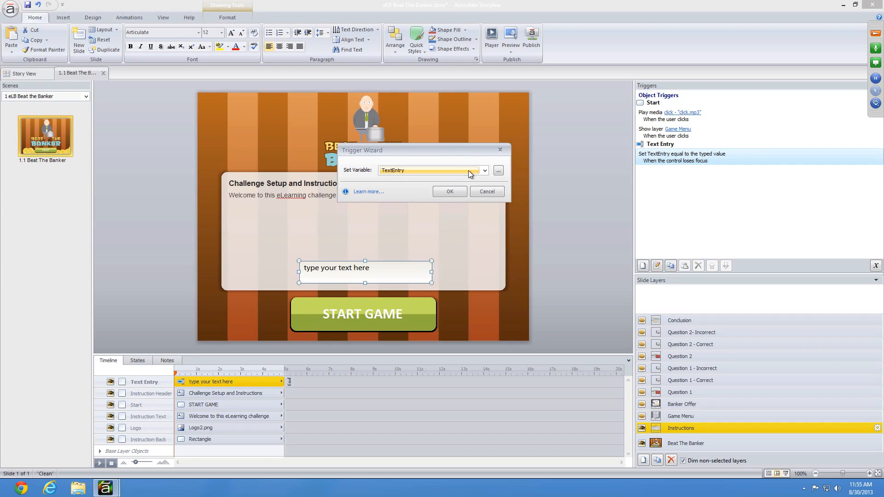
pyautogui.click(484, 171)
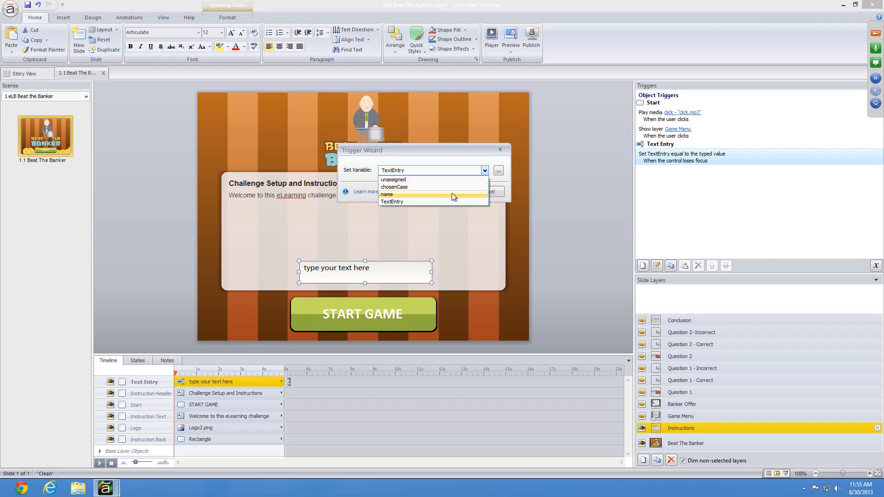
pyautogui.click(450, 194)
pyautogui.click(449, 193)
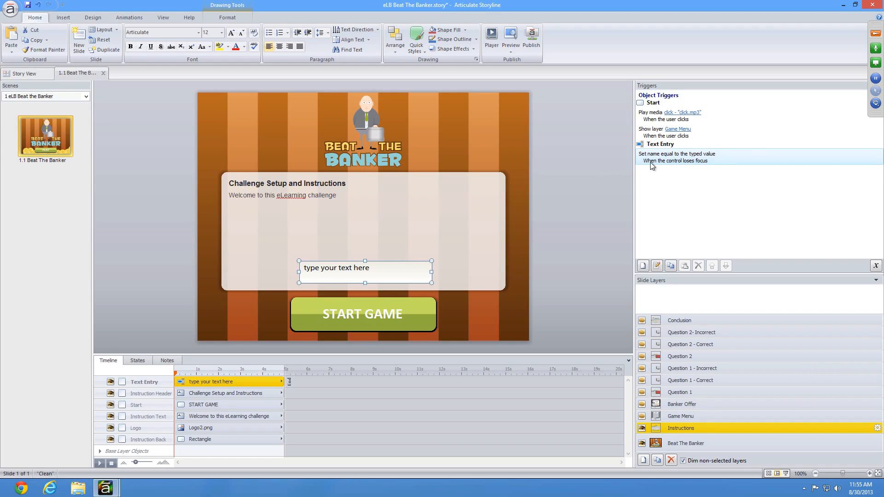
# Replace the %chosenCase% reference in the Game Menu layer's info bar with %name%
pyautogui.click(678, 404)
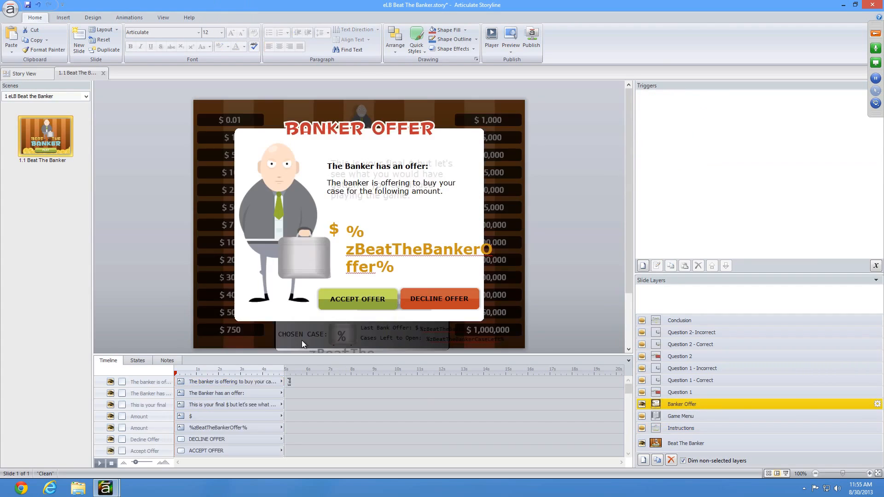
pyautogui.click(700, 416)
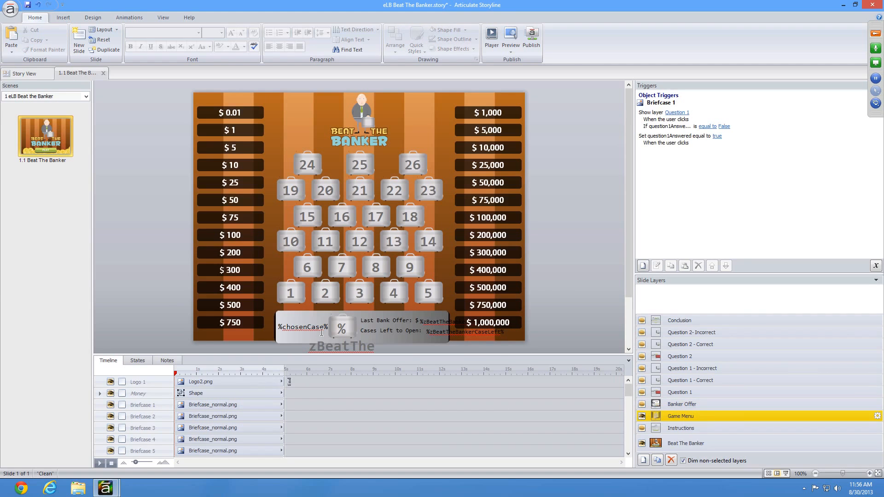
pyautogui.click(321, 331)
pyautogui.doubleClick(321, 330)
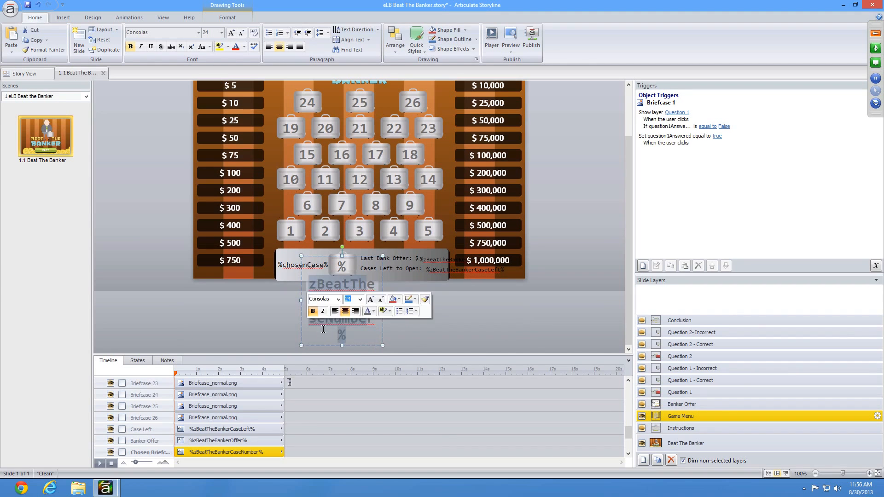
pyautogui.click(284, 287)
pyautogui.click(306, 264)
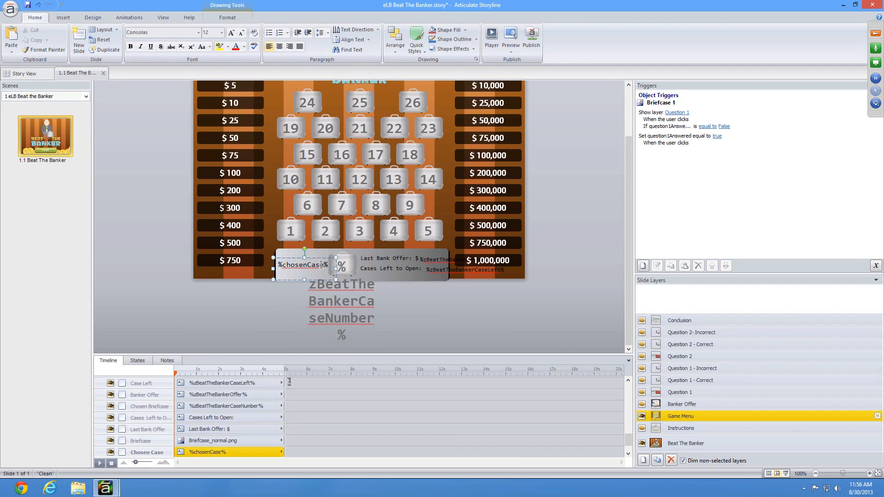
pyautogui.moveTo(324, 264); pyautogui.dragTo(282, 264)
pyautogui.press('BackSpace')
pyautogui.write('name%')
pyautogui.click(286, 306)
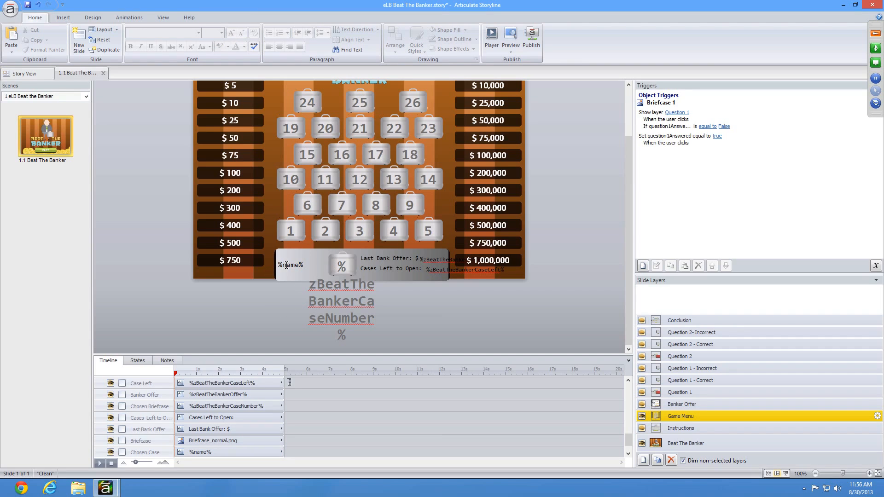
# Preview the game, enter a learner's first name on the instructions screen, start the game to check the board, and close the preview
pyautogui.click(510, 52)
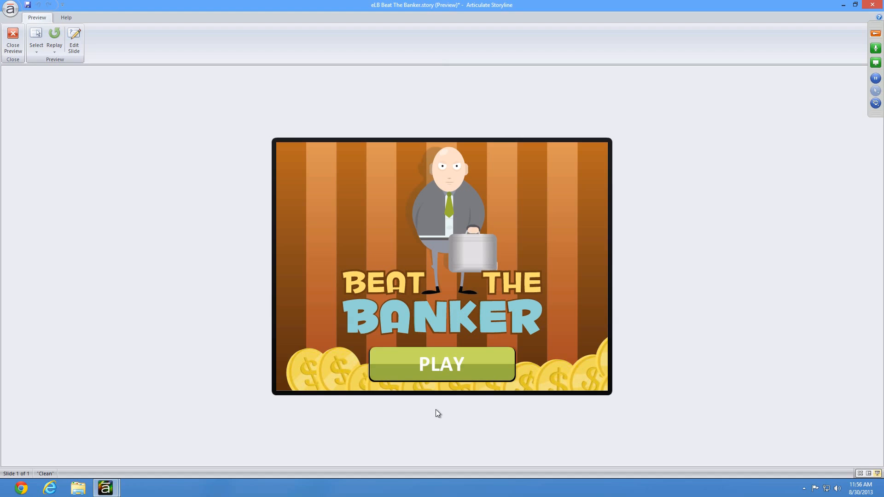
pyautogui.click(448, 373)
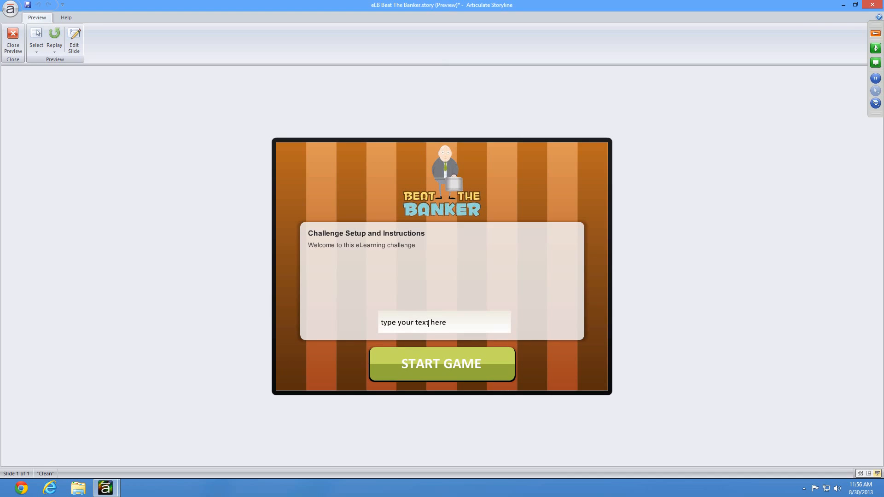
pyautogui.click(474, 320)
pyautogui.write('Jeff')
pyautogui.click(470, 363)
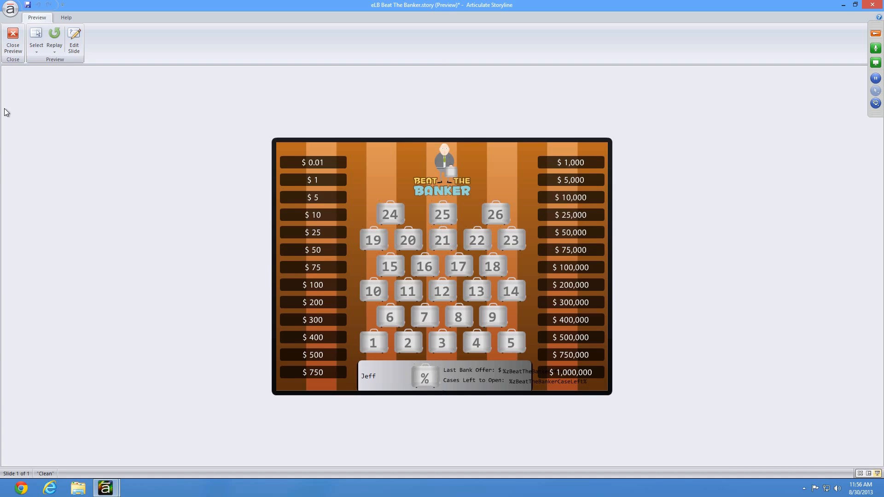
pyautogui.click(13, 41)
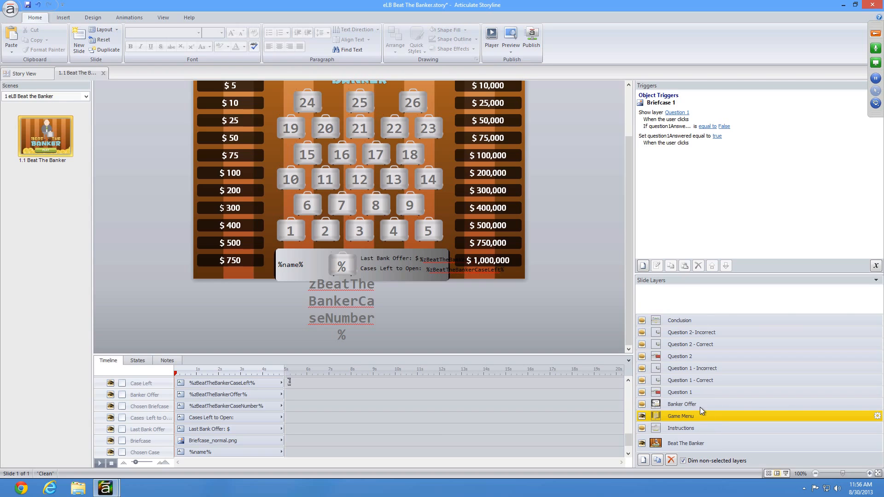
# Delete Option 2's trigger that shows the Game Menu layer from the Question 1 layer
pyautogui.click(701, 392)
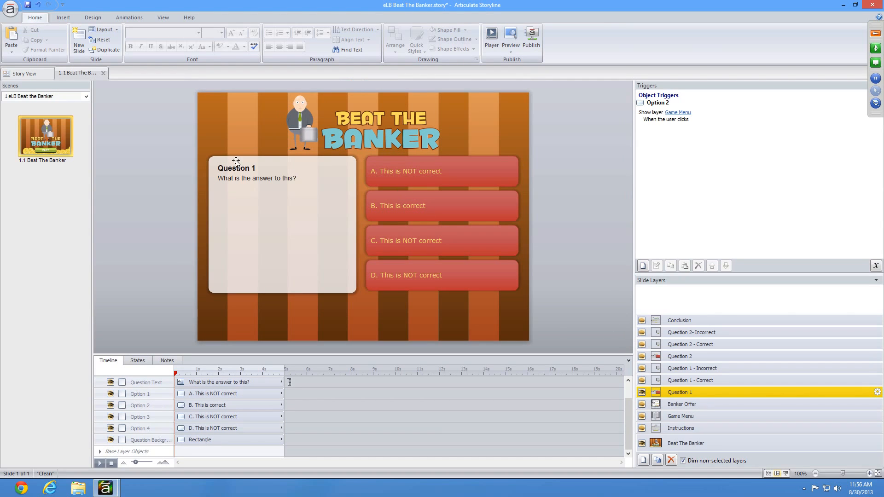
pyautogui.click(448, 201)
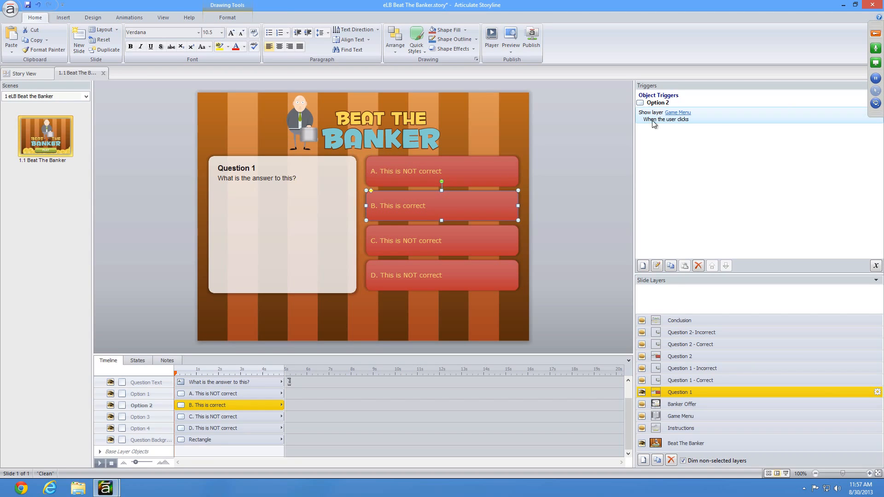
pyautogui.click(698, 266)
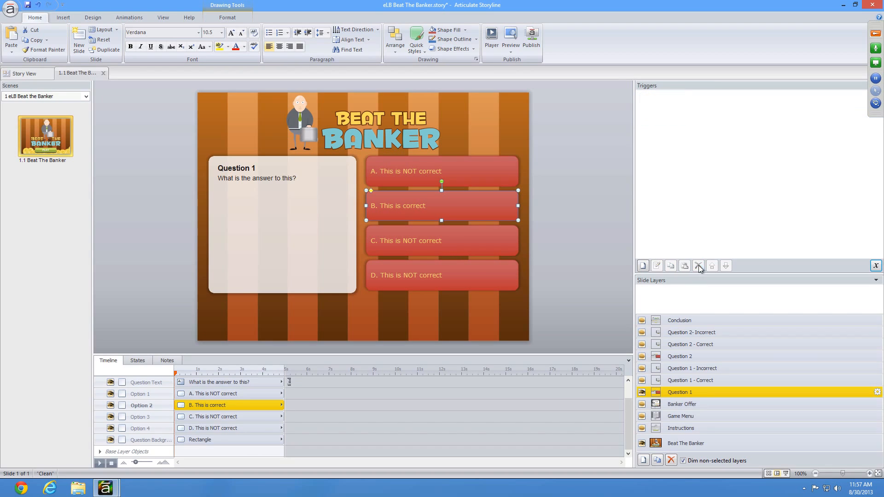
# Add a trigger to answer A on the Question 1 layer that shows the Question 1 - Incorrect layer when the user clicks
pyautogui.click(485, 160)
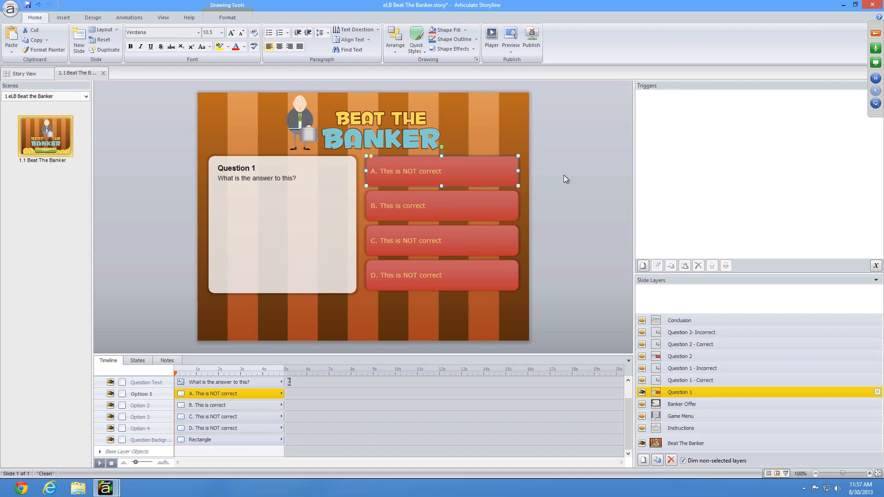
pyautogui.click(643, 266)
pyautogui.click(431, 225)
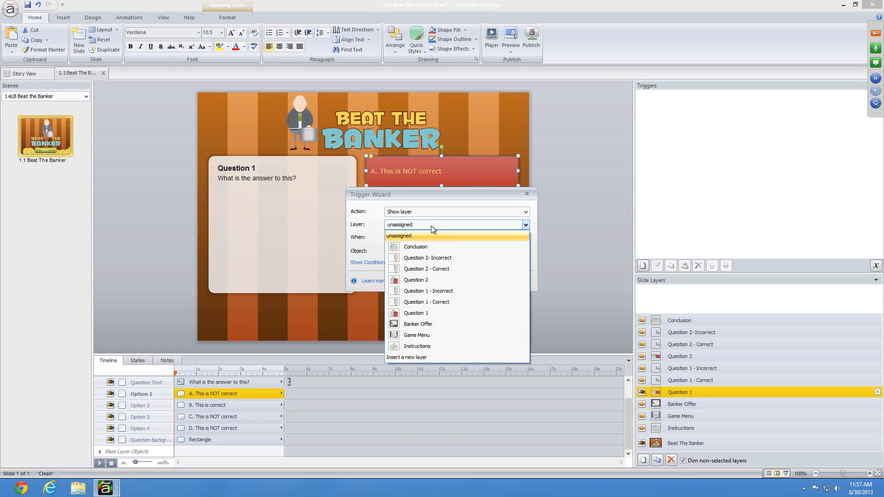
pyautogui.click(438, 291)
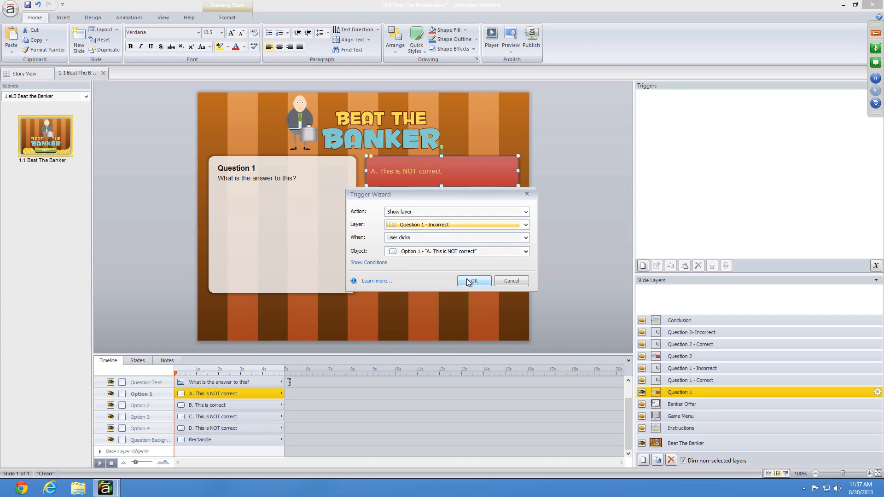
pyautogui.click(466, 278)
# Add a trigger to answer B on the Question 1 layer that shows the Question 1 - Correct layer when the user clicks
pyautogui.click(427, 195)
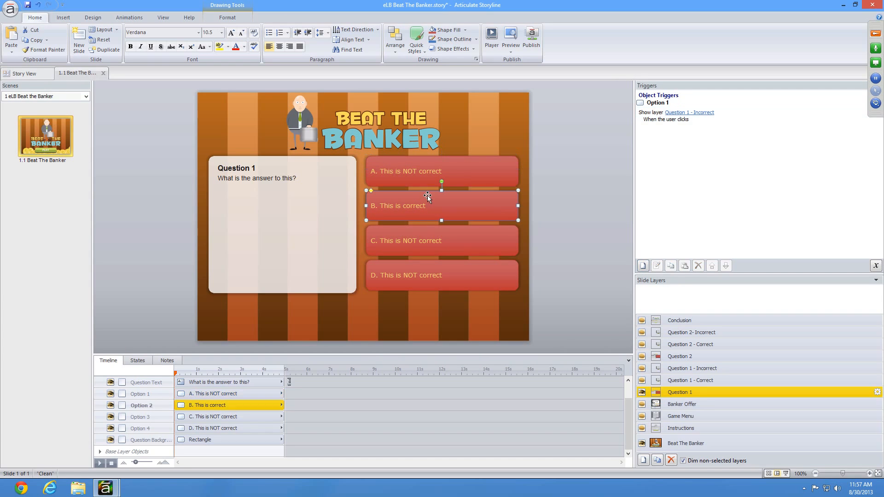
pyautogui.click(643, 266)
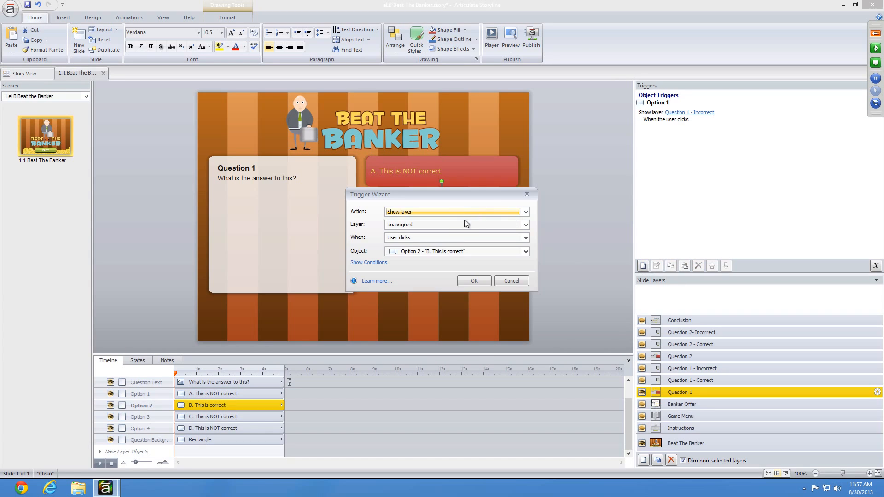
pyautogui.click(432, 223)
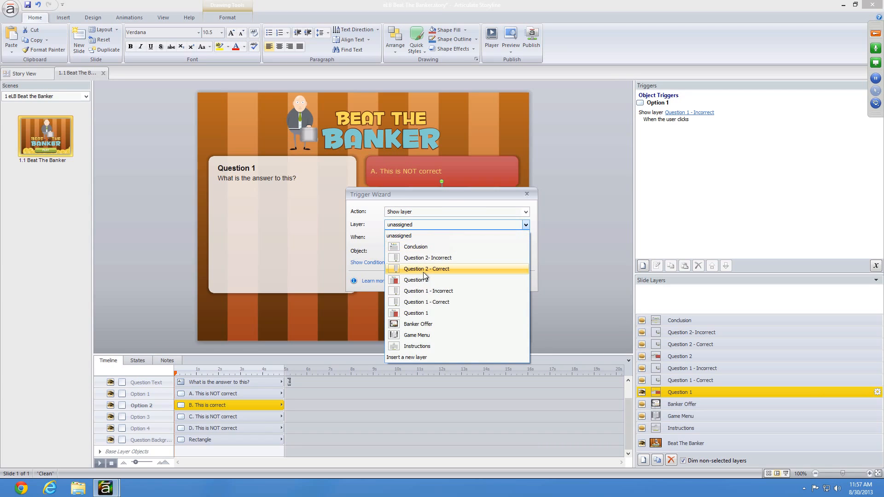
pyautogui.click(436, 303)
pyautogui.click(474, 276)
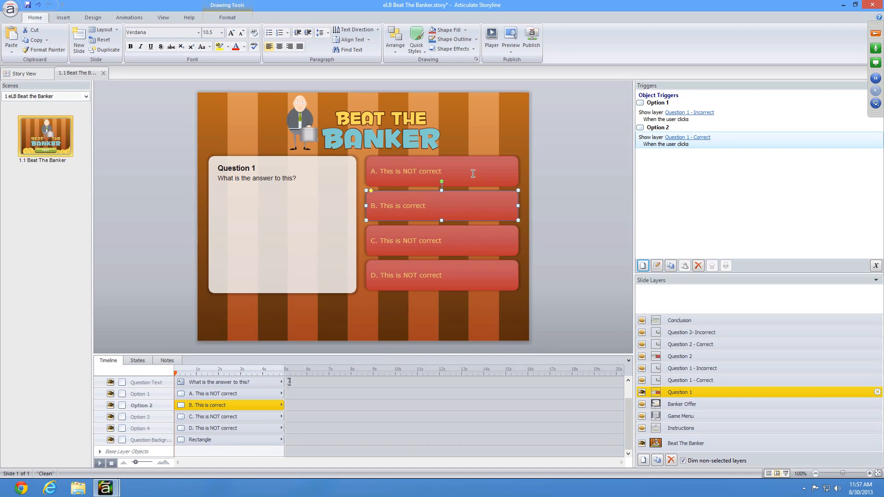
# Review the Question 1 - Correct and Question 1 - Incorrect feedback layers and return to the Question 1 layer
pyautogui.click(710, 381)
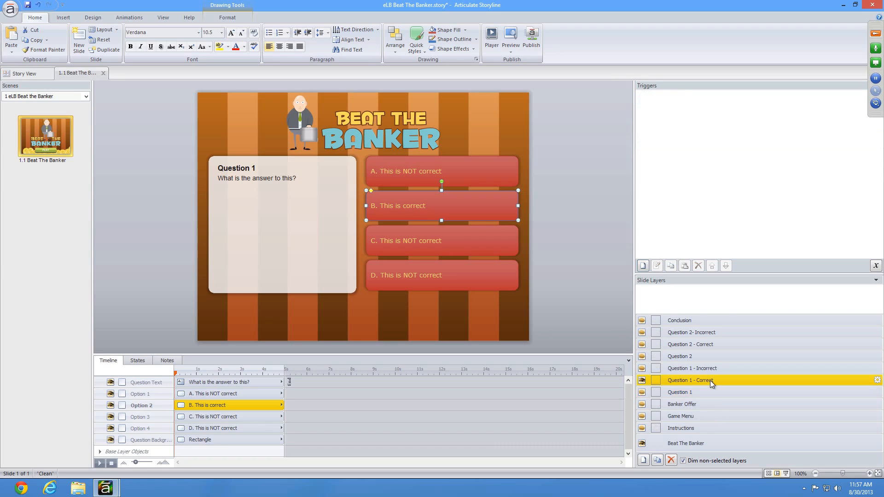
pyautogui.click(719, 368)
pyautogui.click(716, 378)
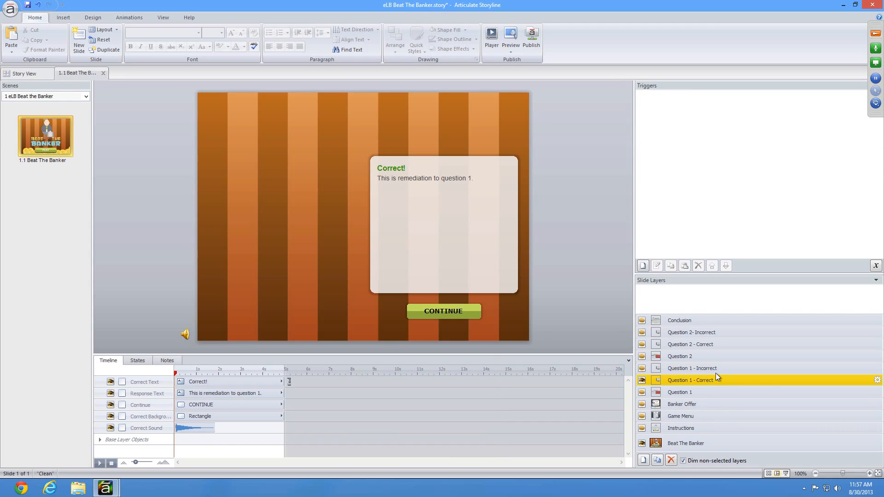
pyautogui.click(716, 372)
pyautogui.click(698, 380)
pyautogui.click(698, 394)
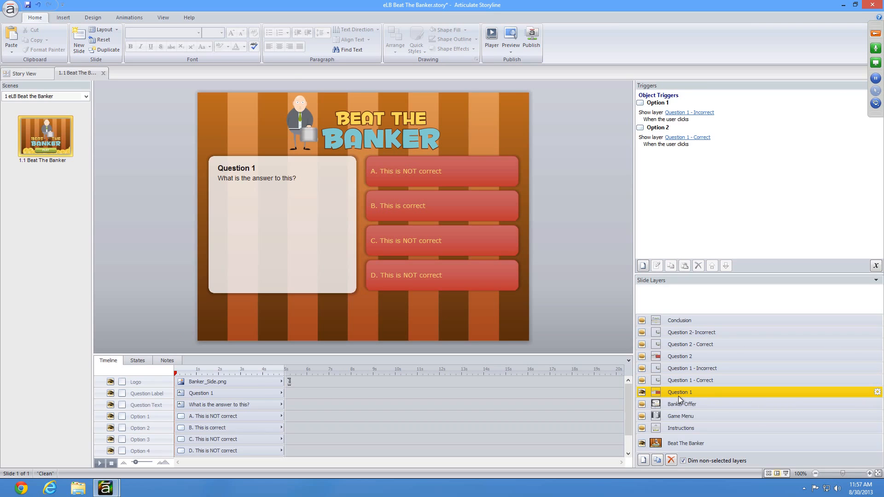
# Preview the game with a learner's first name entered, open briefcase 1, answer Question 1 with B, and close the preview
pyautogui.click(511, 36)
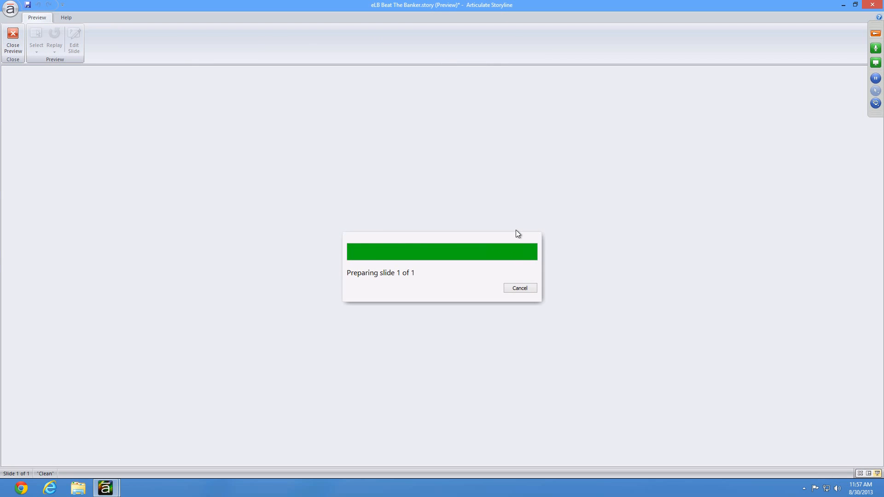
pyautogui.click(459, 363)
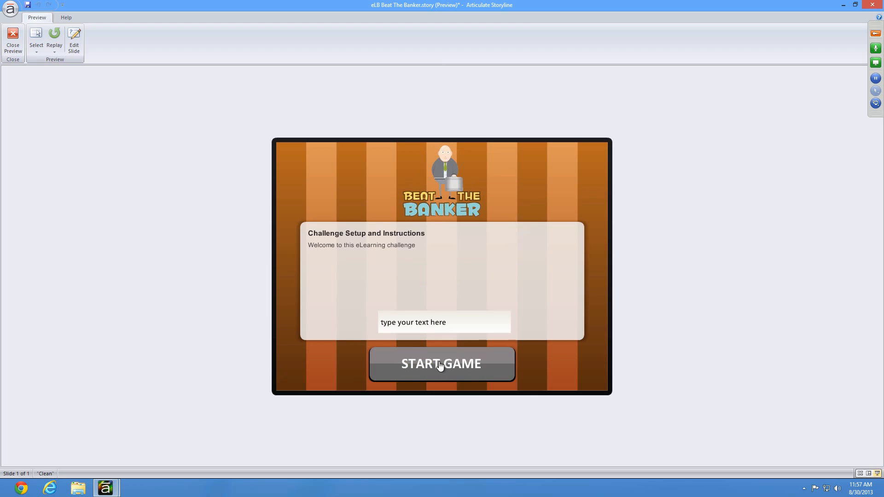
pyautogui.click(433, 331)
pyautogui.write('Jeff')
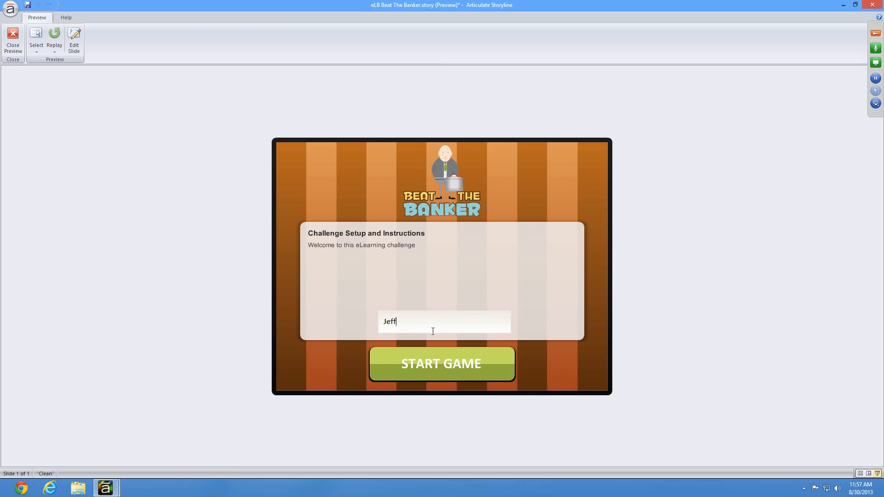
pyautogui.click(430, 375)
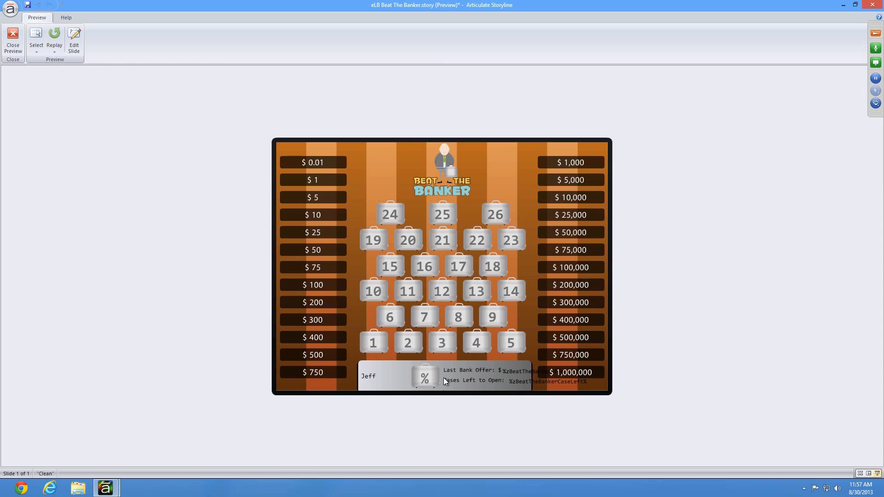
pyautogui.click(375, 341)
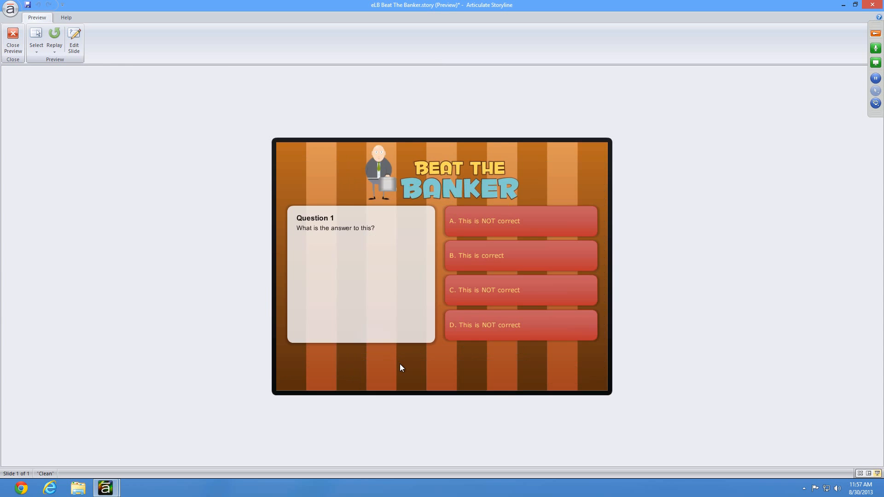
pyautogui.click(511, 256)
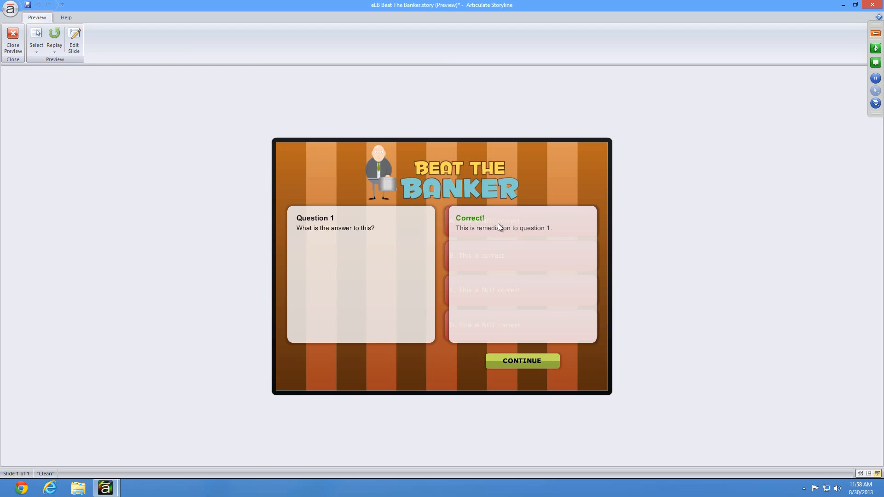
pyautogui.click(12, 37)
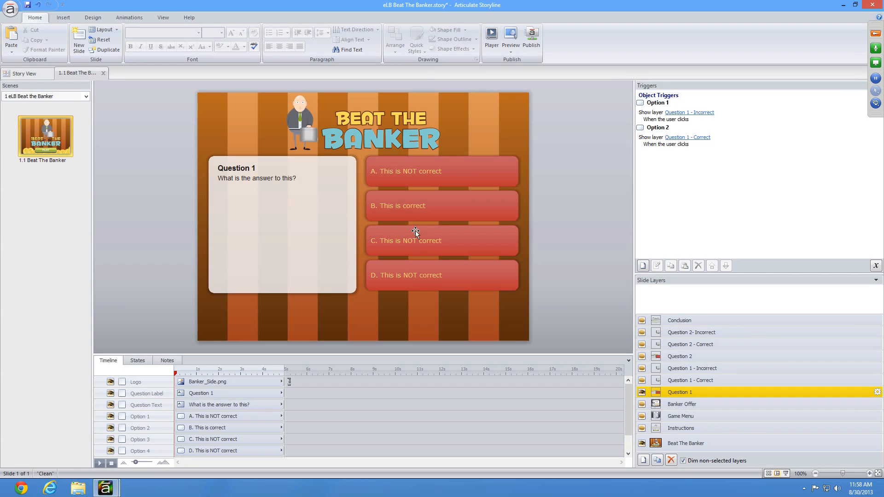
# Try the Hide other slide layers option in the Question 1 - Correct layer's properties and leave it switched off
pyautogui.click(735, 382)
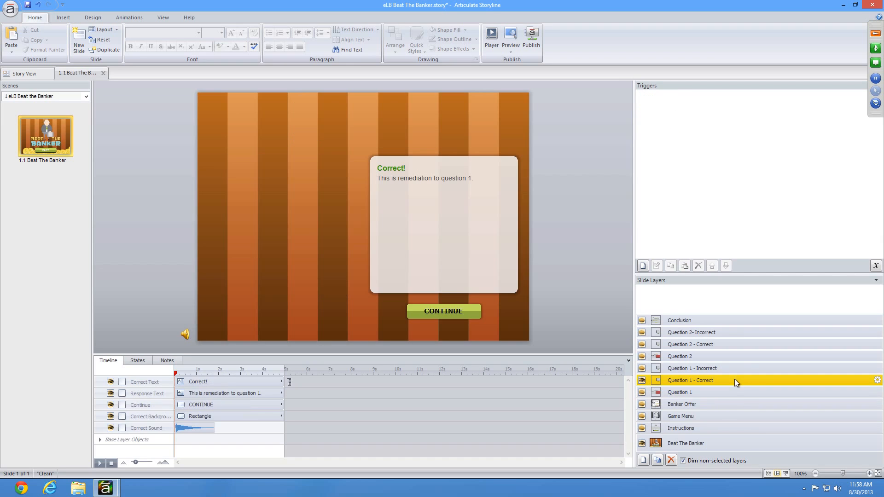
pyautogui.click(877, 380)
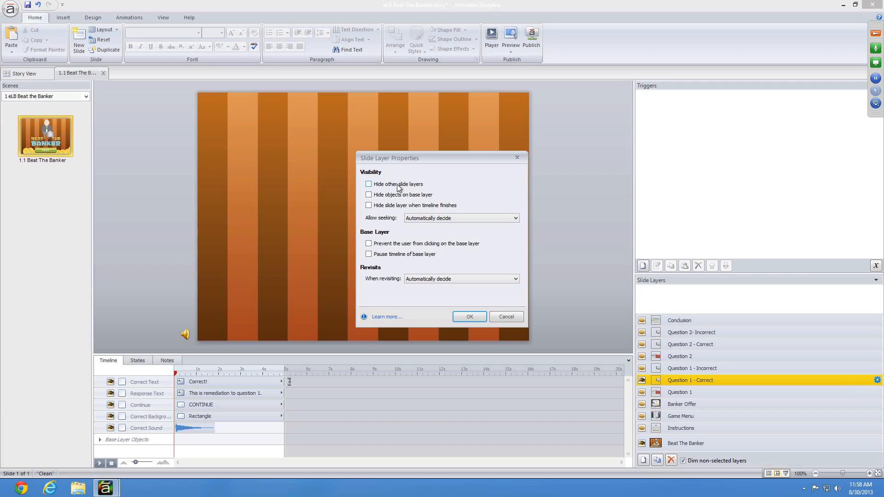
pyautogui.click(369, 185)
pyautogui.moveTo(377, 159); pyautogui.dragTo(393, 173)
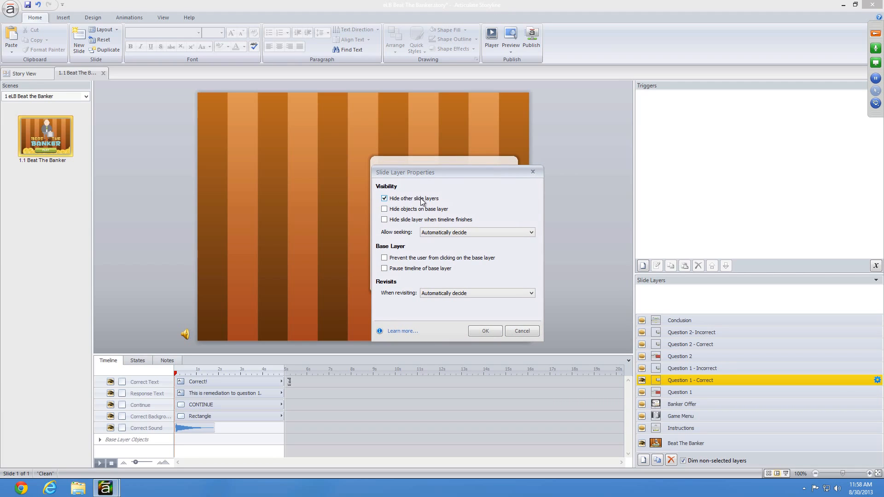
pyautogui.click(408, 202)
pyautogui.moveTo(434, 175); pyautogui.dragTo(606, 155)
pyautogui.click(663, 310)
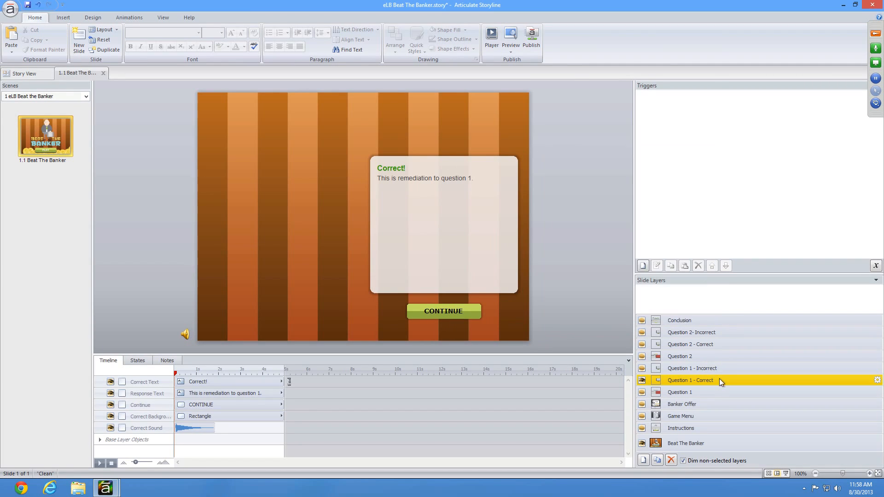
# Compare the Question 1 and Question 2 layers with the Correct and Incorrect feedback layers of Question 1
pyautogui.click(725, 353)
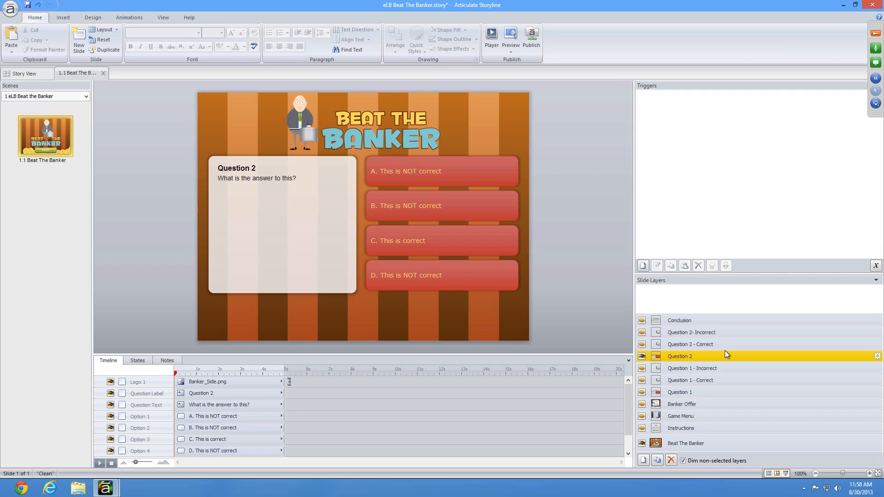
pyautogui.click(721, 380)
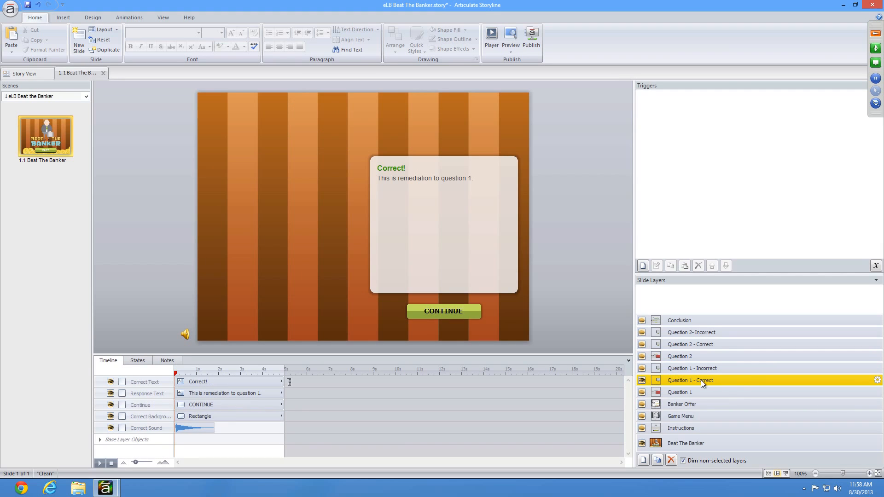
pyautogui.click(717, 370)
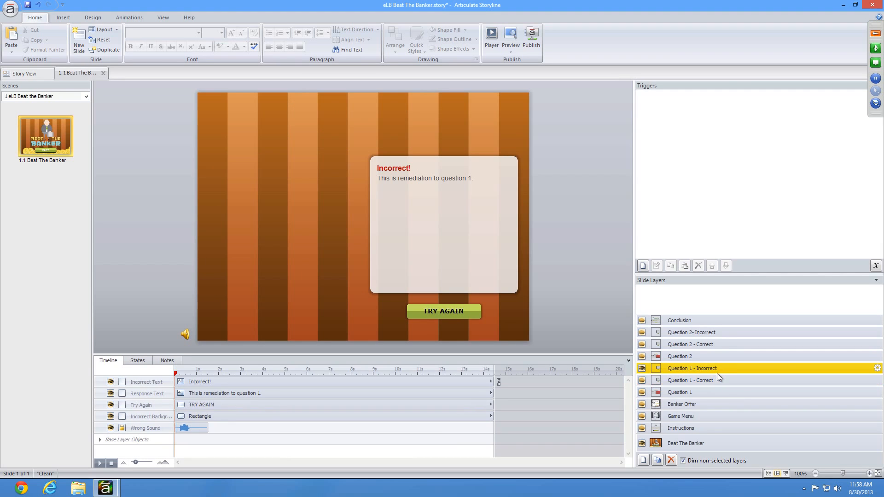
pyautogui.click(693, 391)
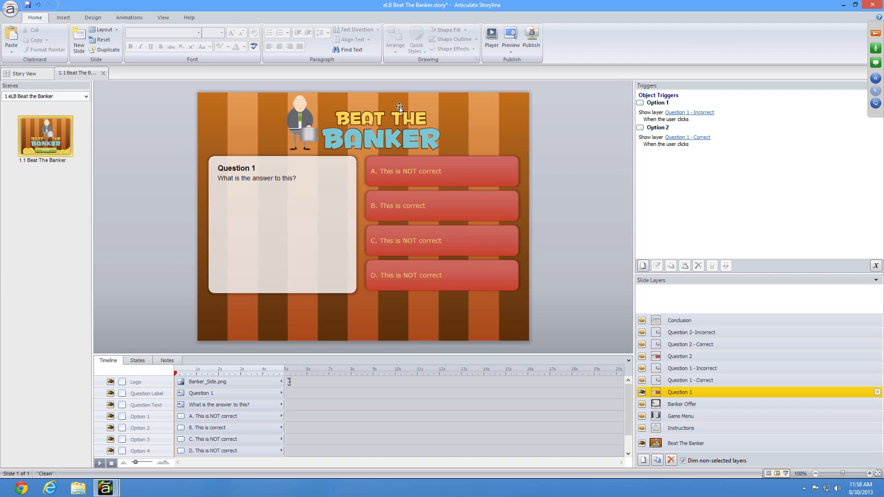
pyautogui.click(727, 379)
pyautogui.click(731, 369)
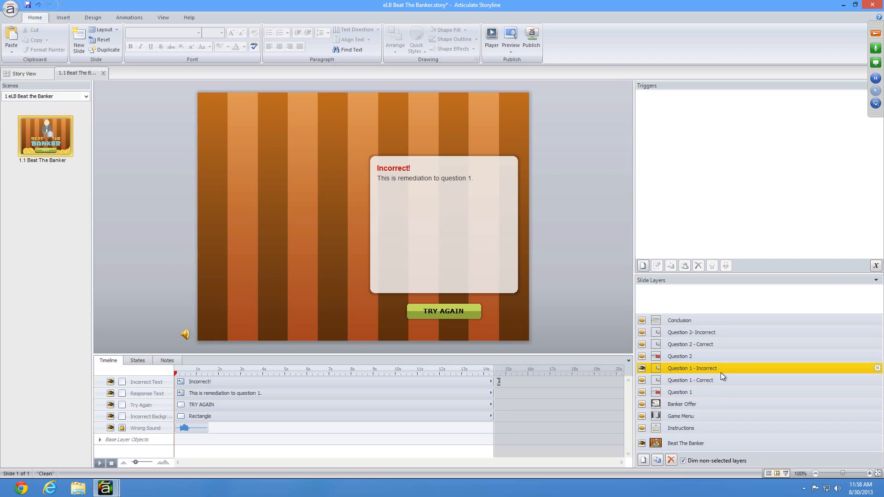
# Review the Question 1 - Correct layer with its Continue button, then the Question 2 and Conclusion layers
pyautogui.click(716, 381)
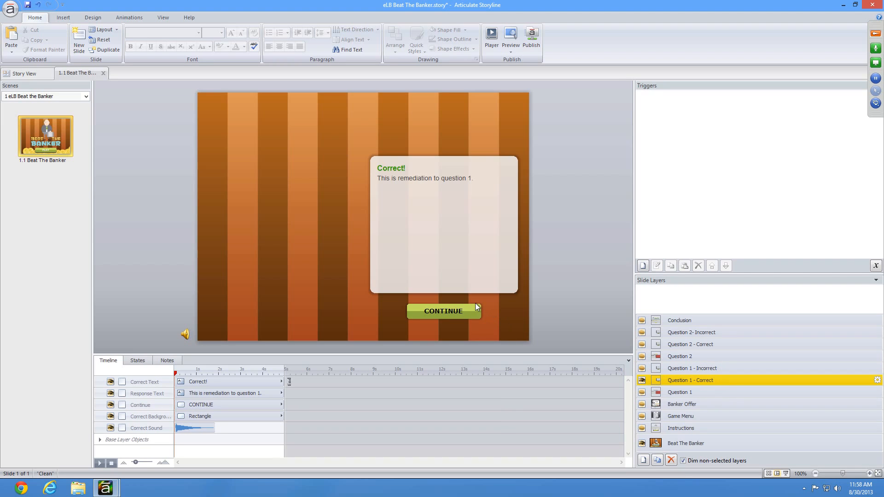
pyautogui.click(475, 309)
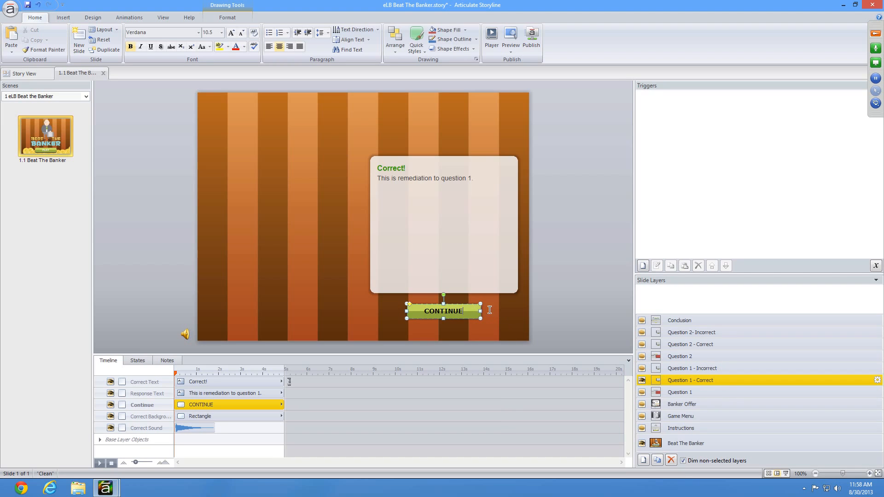
pyautogui.click(689, 358)
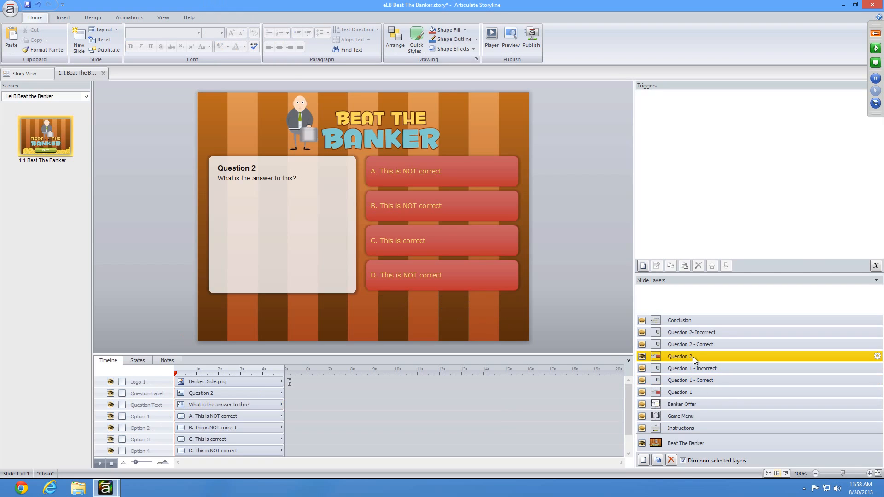
pyautogui.click(689, 320)
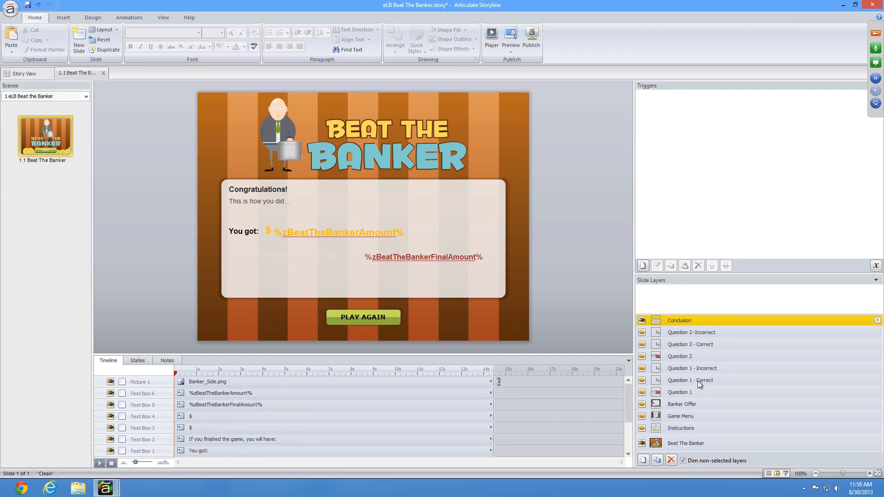
# Add a text box reading %score% above the question panel on the Question 1 layer
pyautogui.click(693, 395)
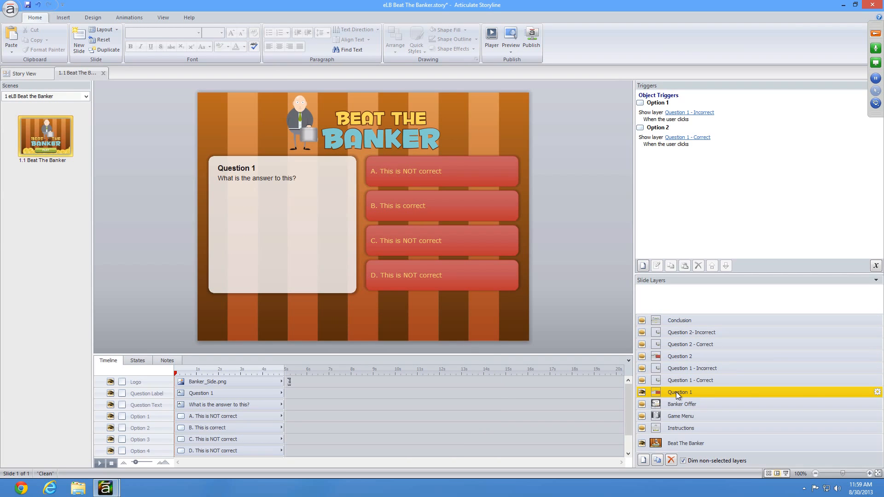
pyautogui.click(446, 191)
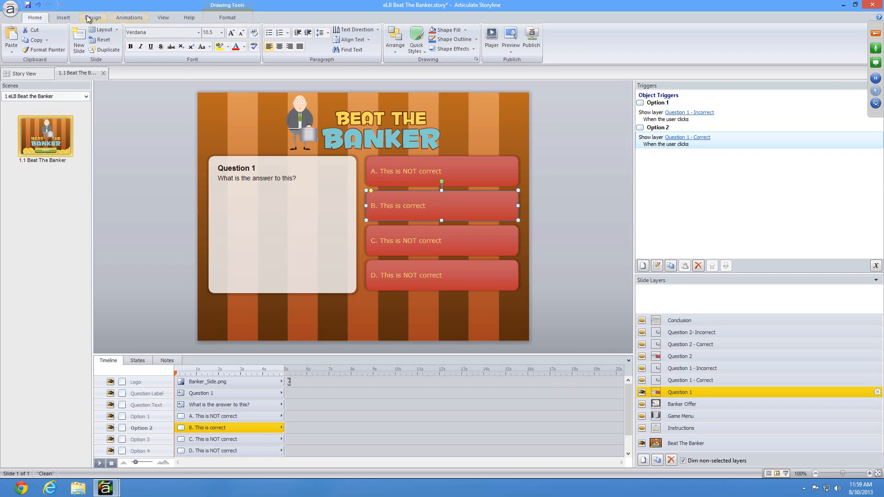
pyautogui.click(65, 19)
pyautogui.click(315, 40)
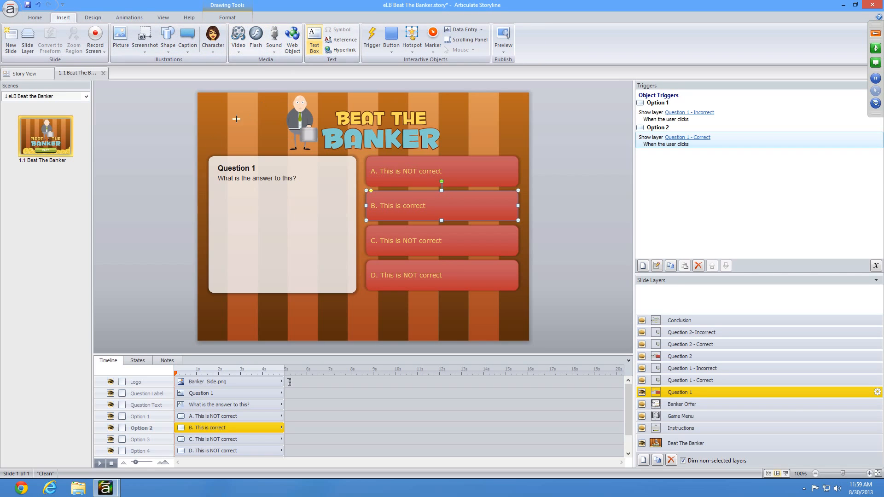
pyautogui.click(227, 108)
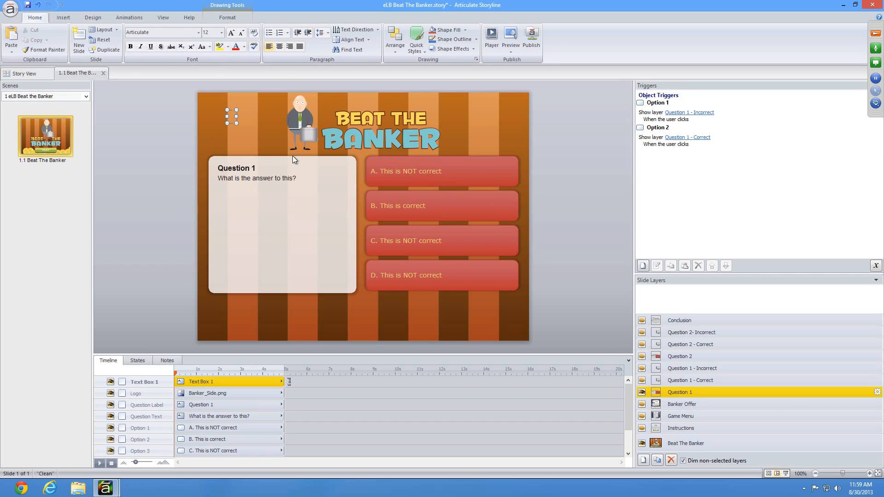
pyautogui.write('%score%')
# Move the %score% text box from the Question 1 layer to the Beat The Banker base layer, in the slide's upper-left corner
pyautogui.press('Escape')
pyautogui.press('Delete')
pyautogui.click(708, 449)
pyautogui.hotkey('ctrl', 'v')
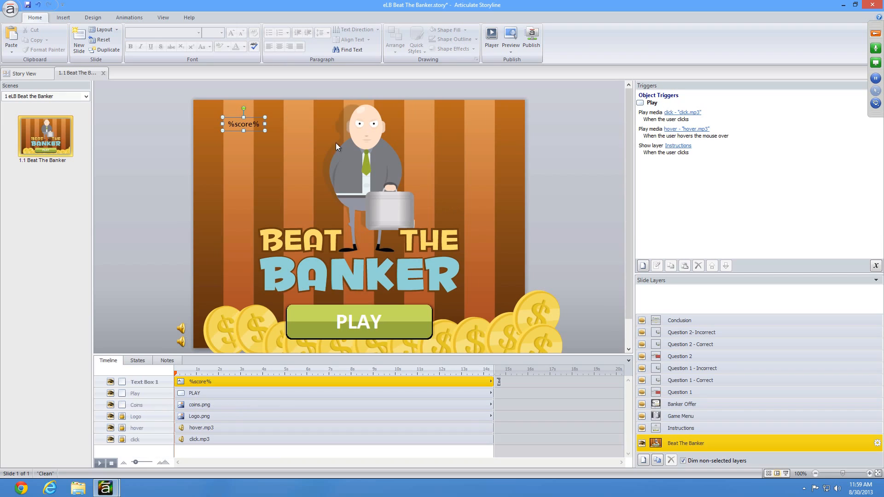
pyautogui.moveTo(255, 120); pyautogui.dragTo(228, 102)
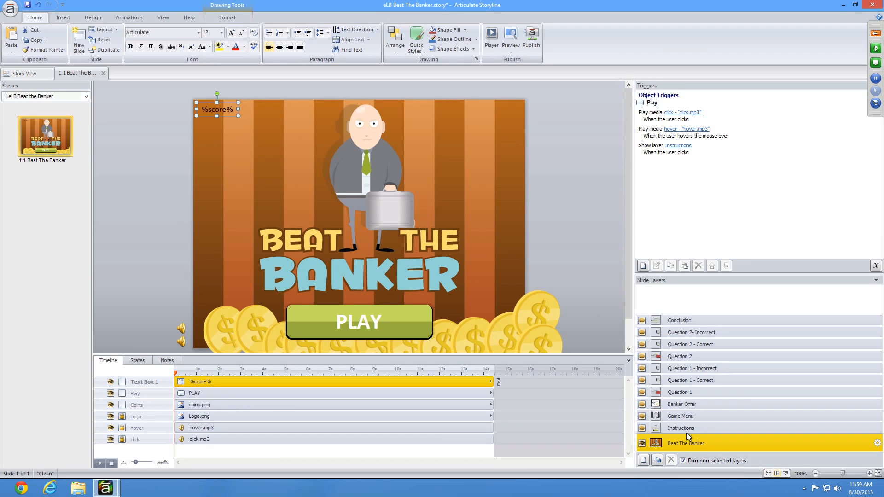
# Create a Number variable named score with a default value of 0
pyautogui.click(679, 391)
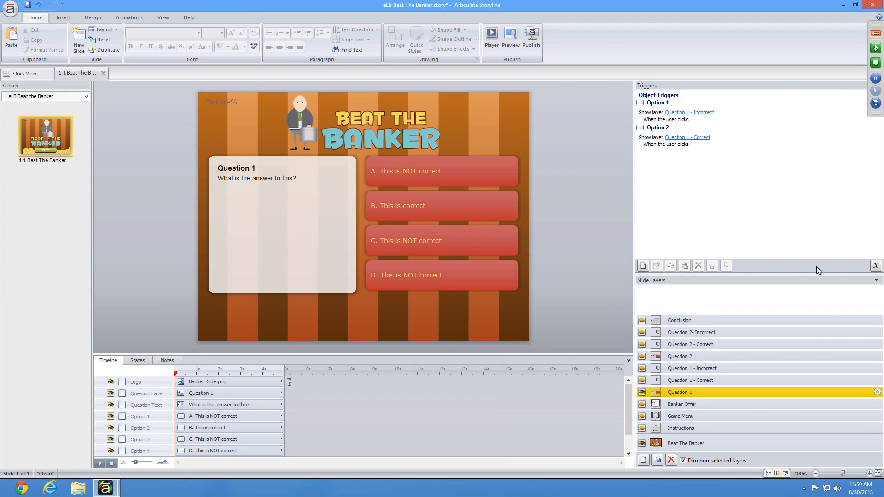
pyautogui.click(876, 266)
pyautogui.click(339, 310)
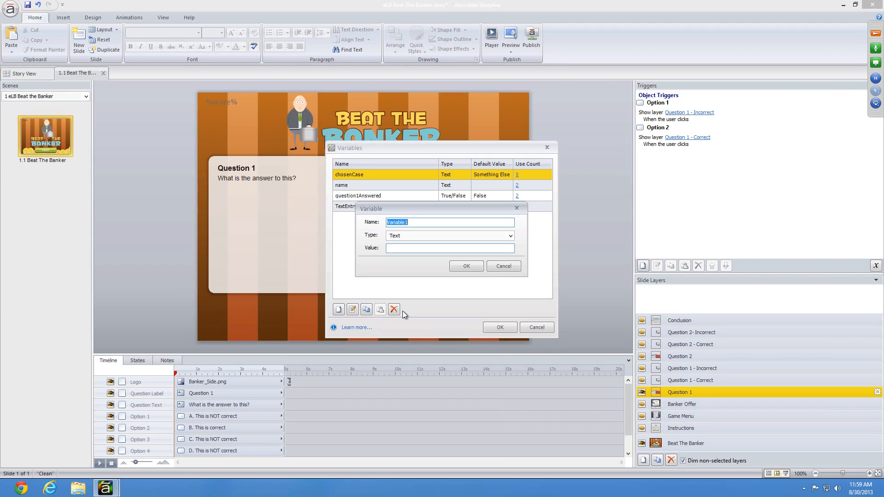
pyautogui.write('score')
pyautogui.click(401, 238)
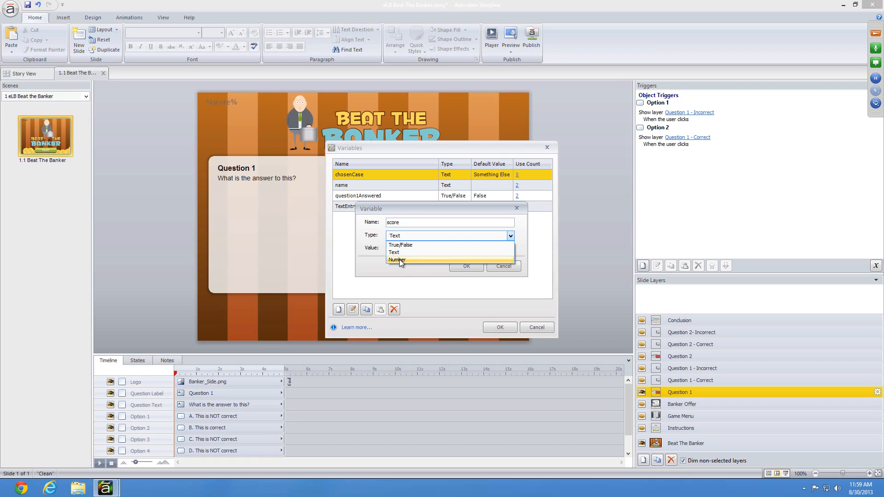
pyautogui.click(400, 259)
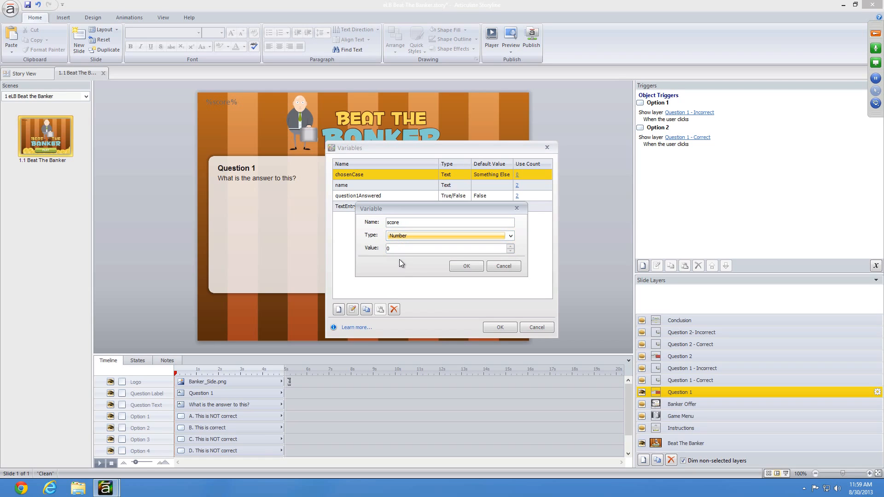
pyautogui.click(458, 265)
pyautogui.click(505, 326)
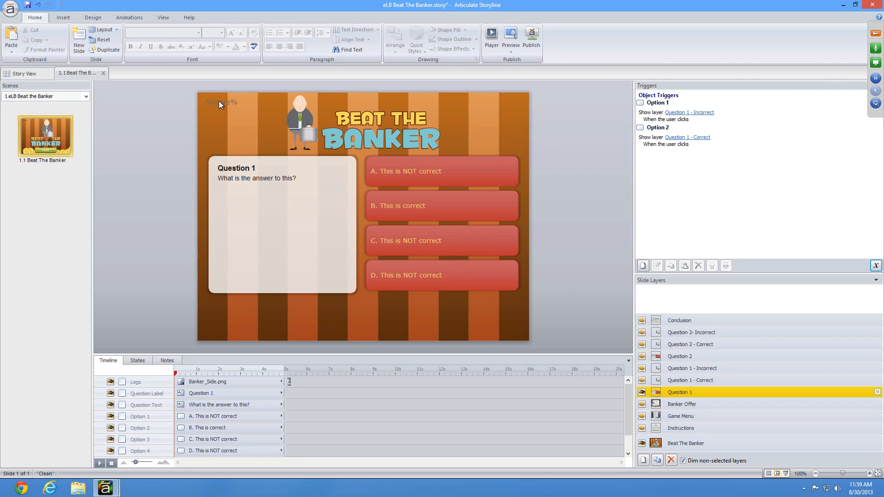
# Add a trigger to answer B on the Question 1 layer that adds 1 to the score variable when the user clicks
pyautogui.click(386, 195)
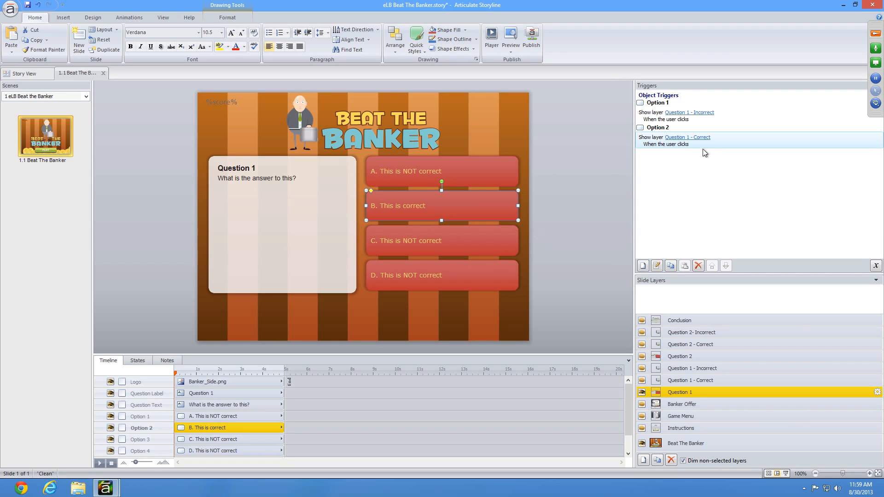
pyautogui.click(643, 266)
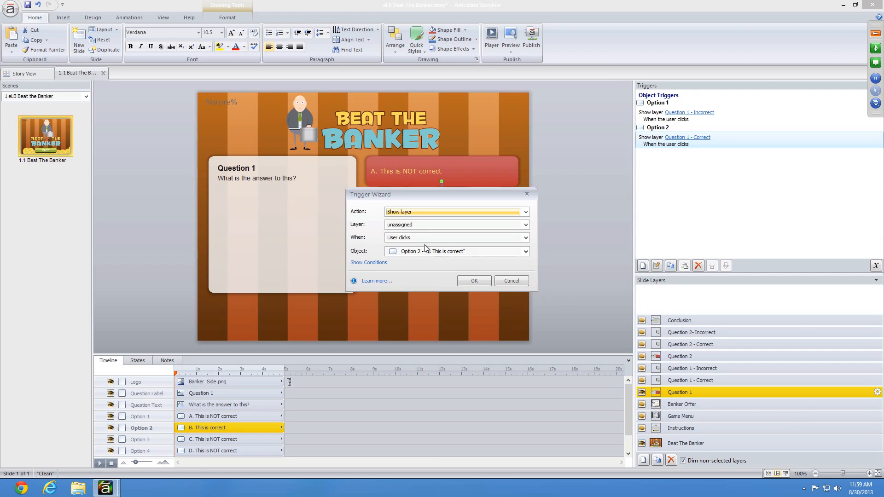
pyautogui.click(413, 210)
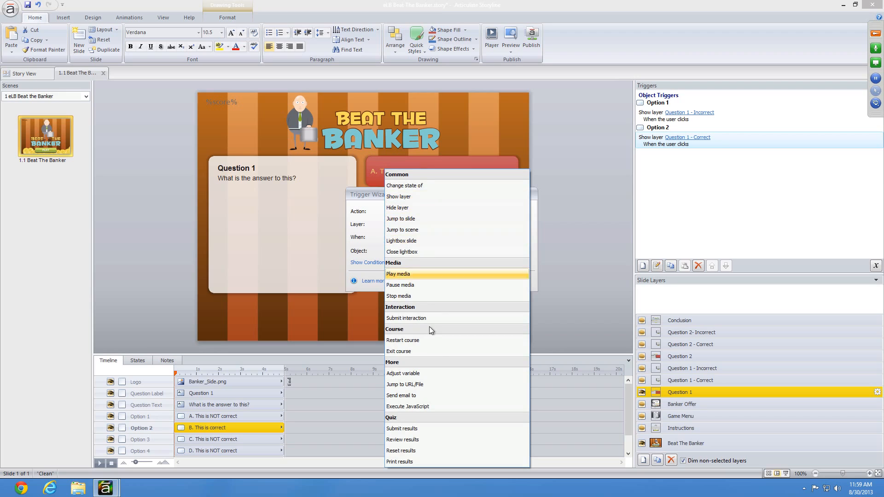
pyautogui.click(422, 374)
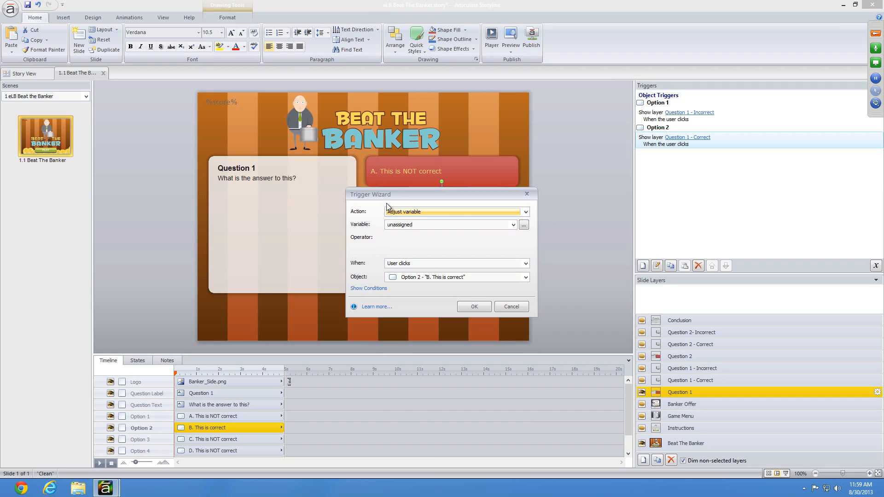
pyautogui.click(405, 225)
pyautogui.click(396, 279)
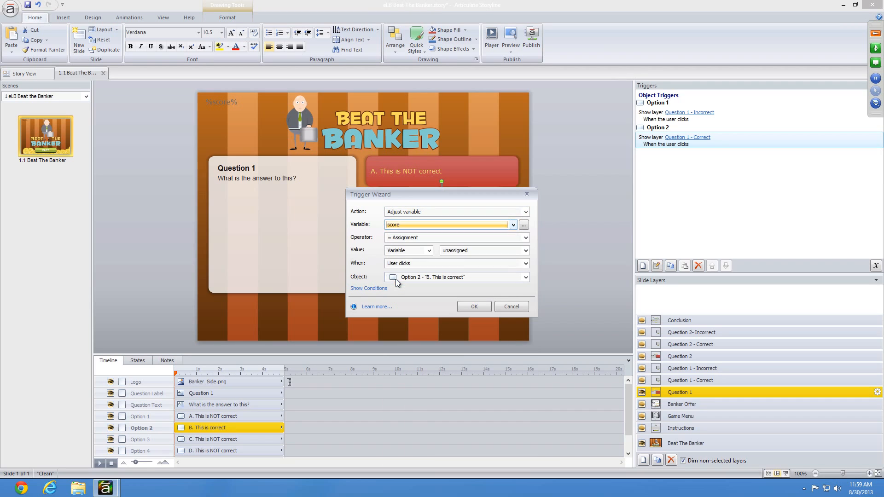
pyautogui.click(412, 238)
pyautogui.click(413, 240)
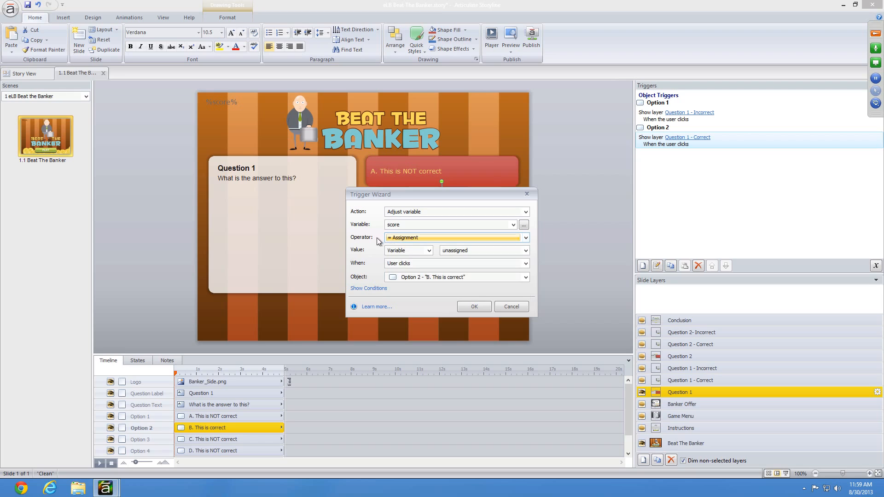
pyautogui.click(416, 239)
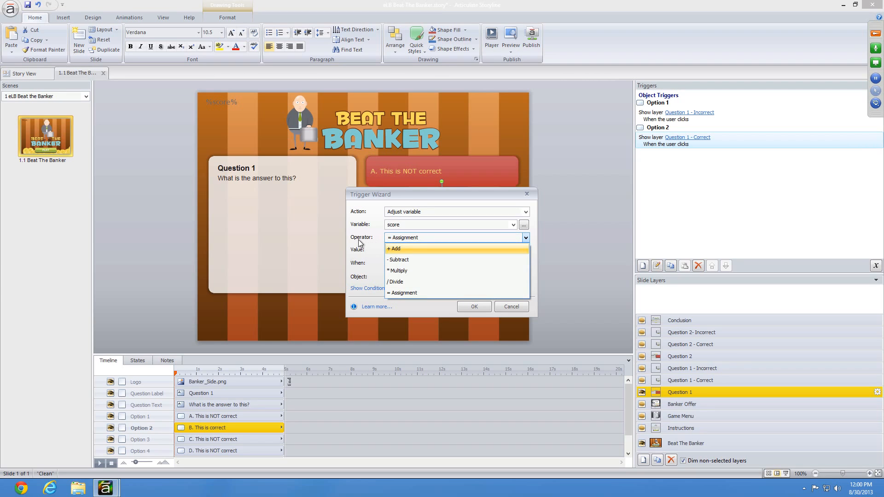
pyautogui.click(400, 249)
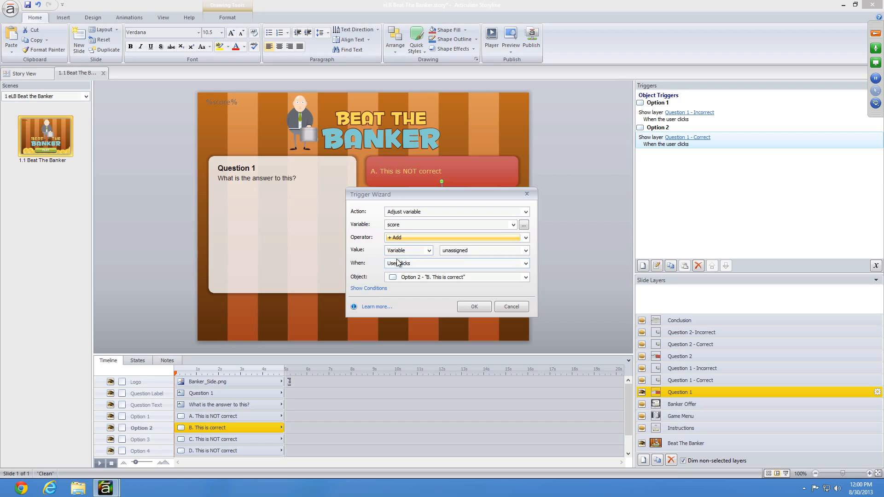
pyautogui.click(410, 250)
pyautogui.click(408, 262)
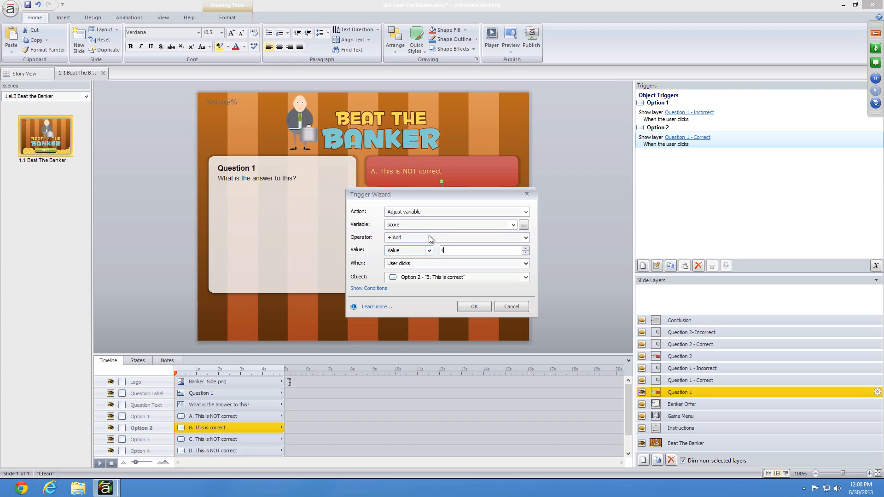
pyautogui.click(474, 307)
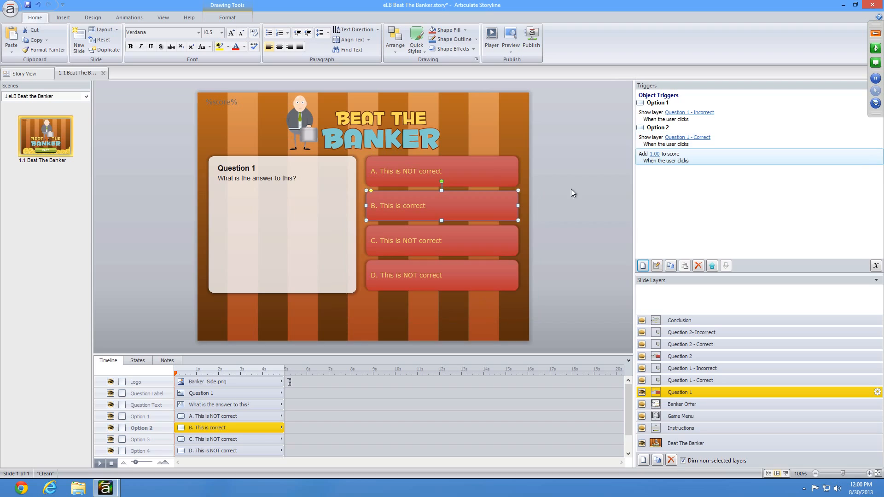
# Preview the game, open briefcase 1, answer Question 1 with B to test the score, and close the preview
pyautogui.click(510, 37)
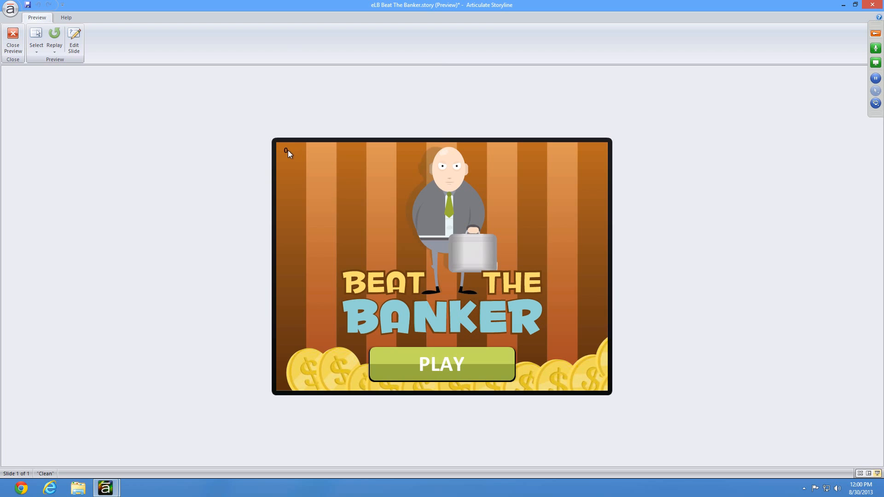
pyautogui.click(443, 368)
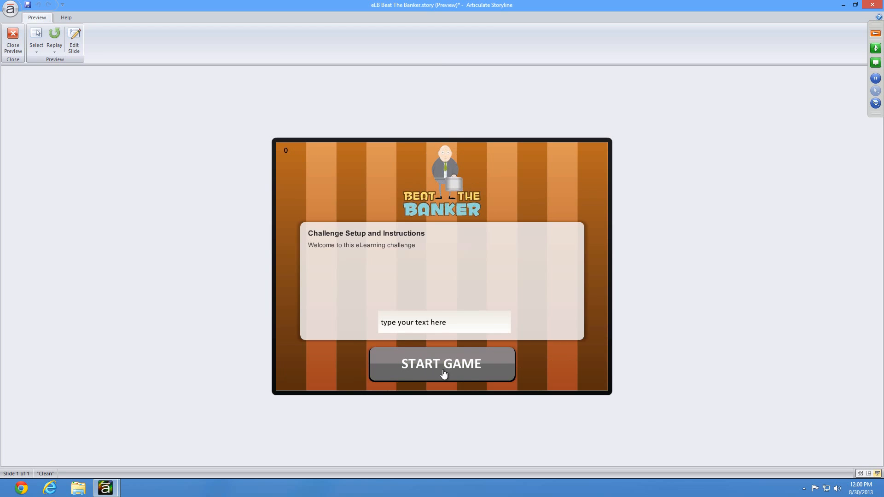
pyautogui.click(477, 366)
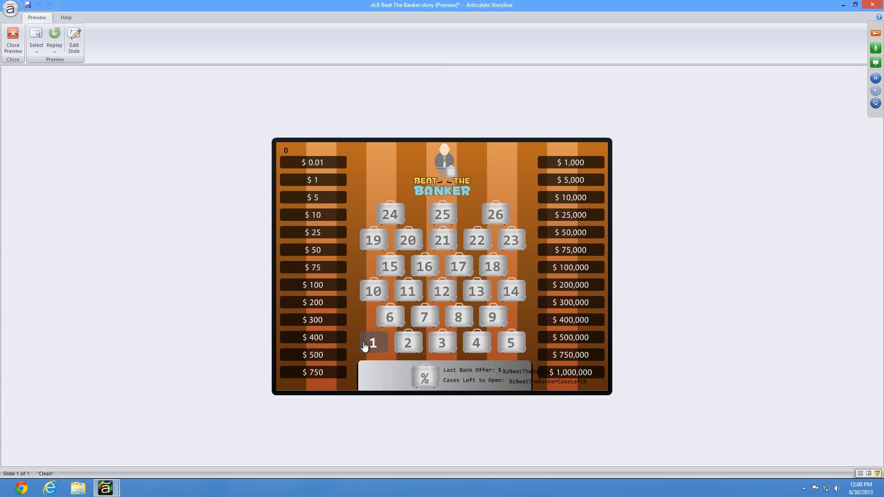
pyautogui.click(371, 343)
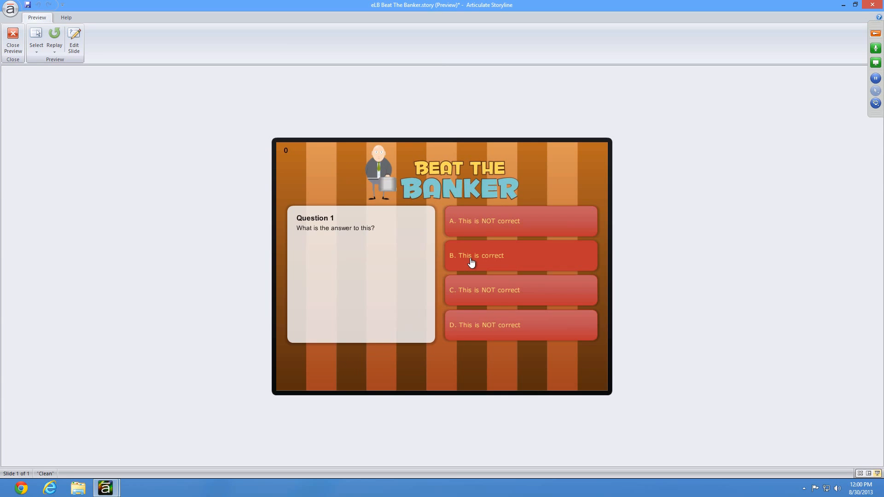
pyautogui.click(473, 259)
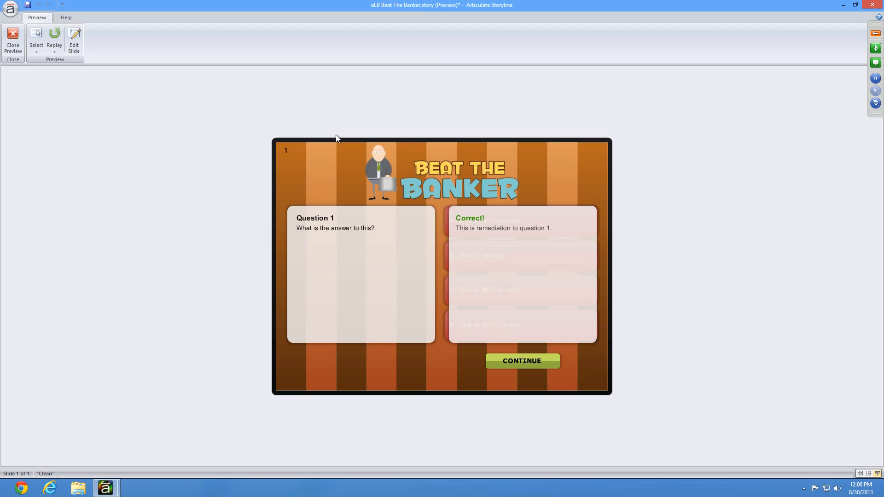
pyautogui.click(13, 41)
# Replace the variable reference beside "You got:" on the Conclusion layer with %score%
pyautogui.click(693, 321)
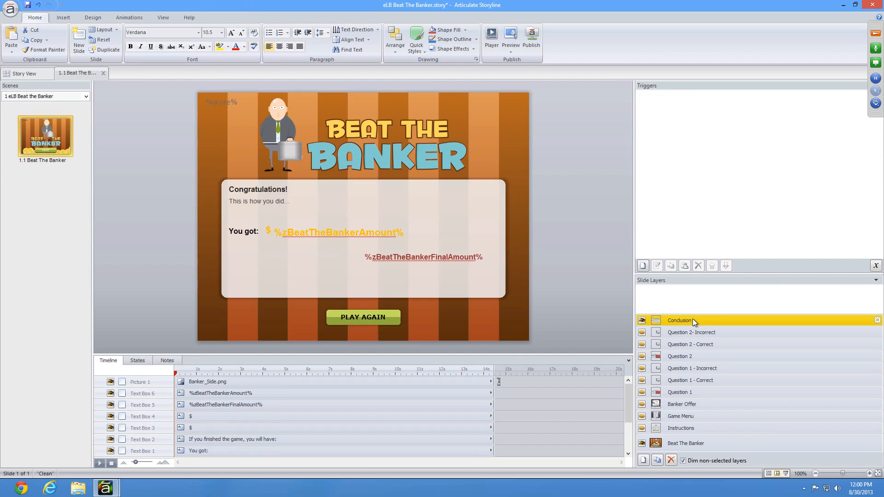
pyautogui.click(384, 234)
pyautogui.moveTo(396, 234); pyautogui.dragTo(283, 235)
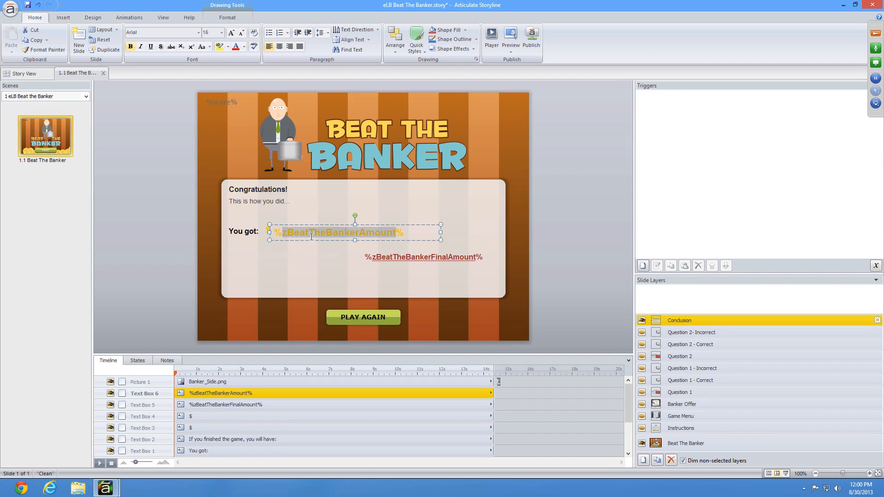
pyautogui.write('score%')
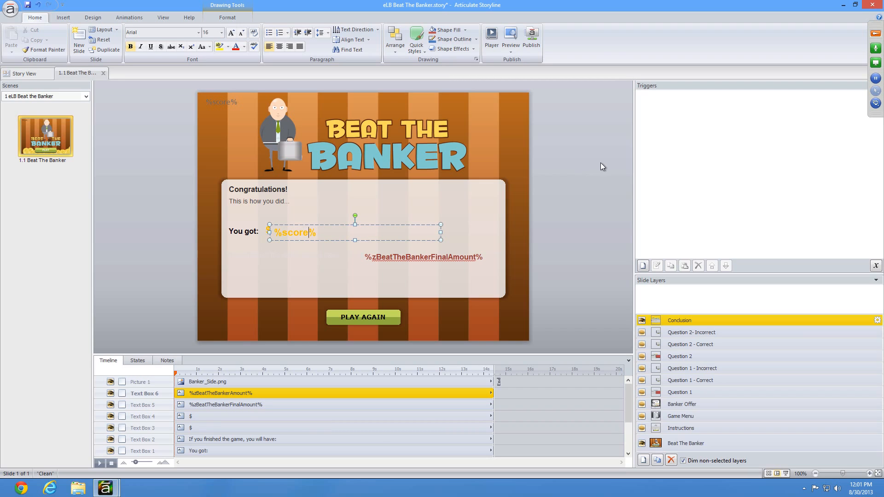
pyautogui.click(603, 167)
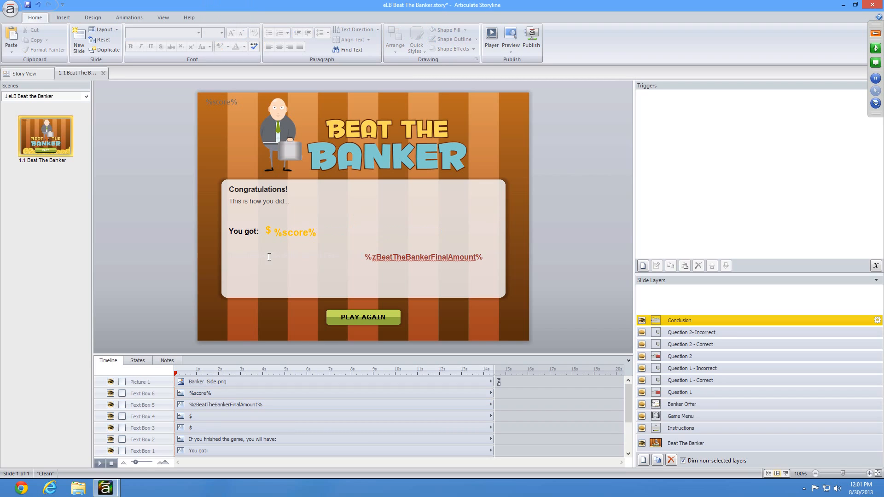
pyautogui.click(307, 232)
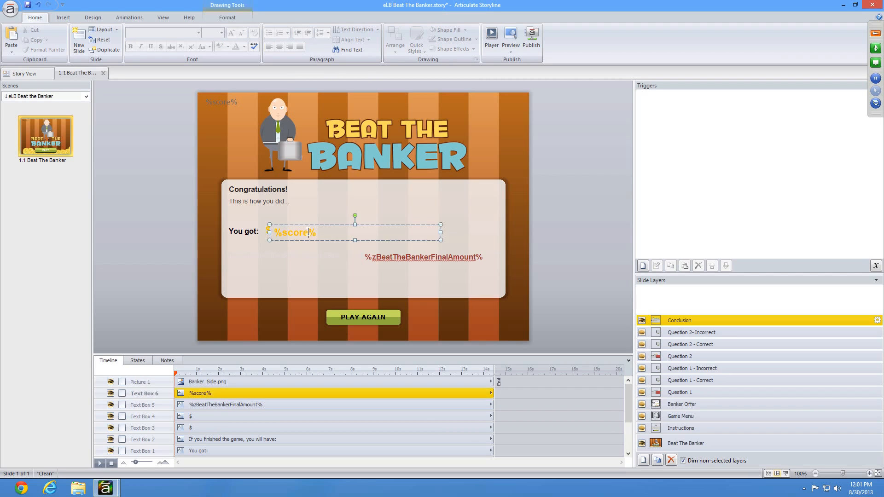